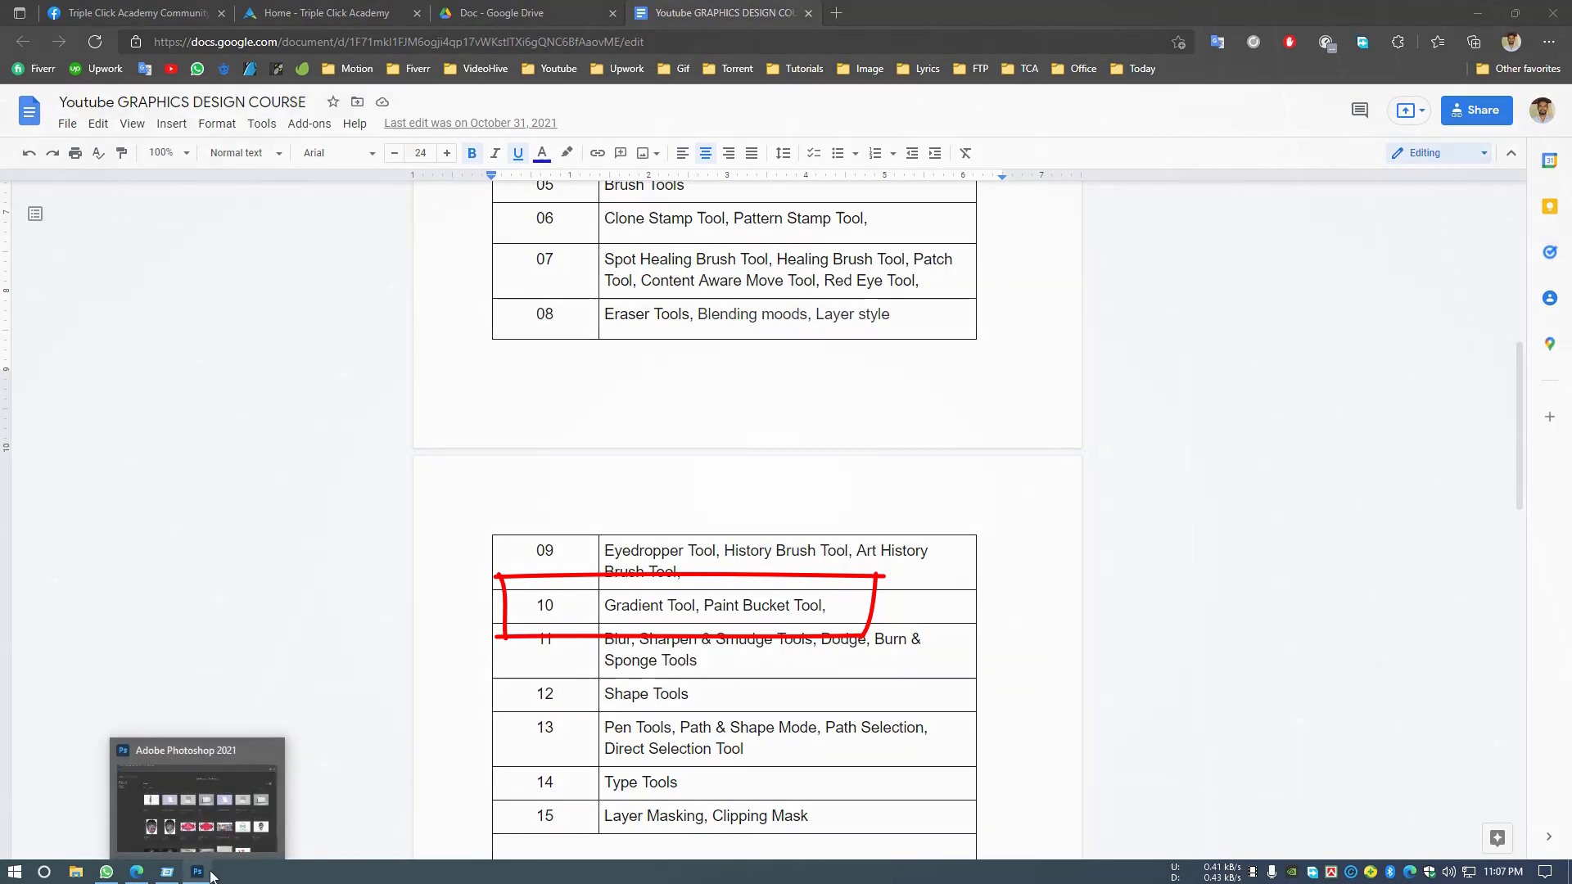
Switch to Photoshop, create a 1920 x 1080 px RGB document at 72 ppi with a white background, and activate the Gradient tool.
click(197, 871)
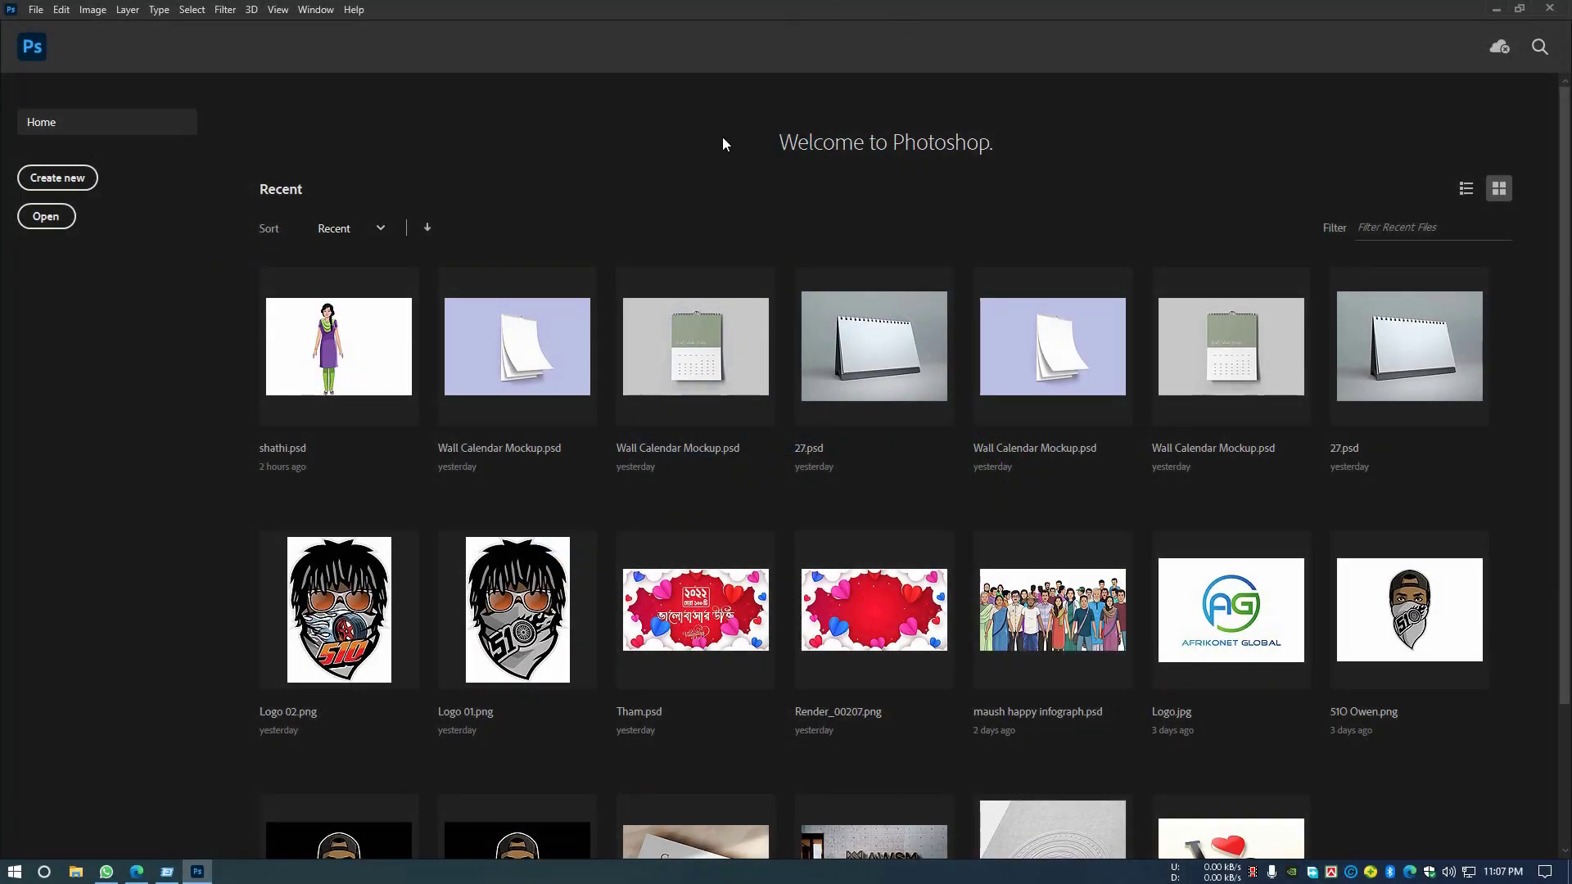
click(72, 185)
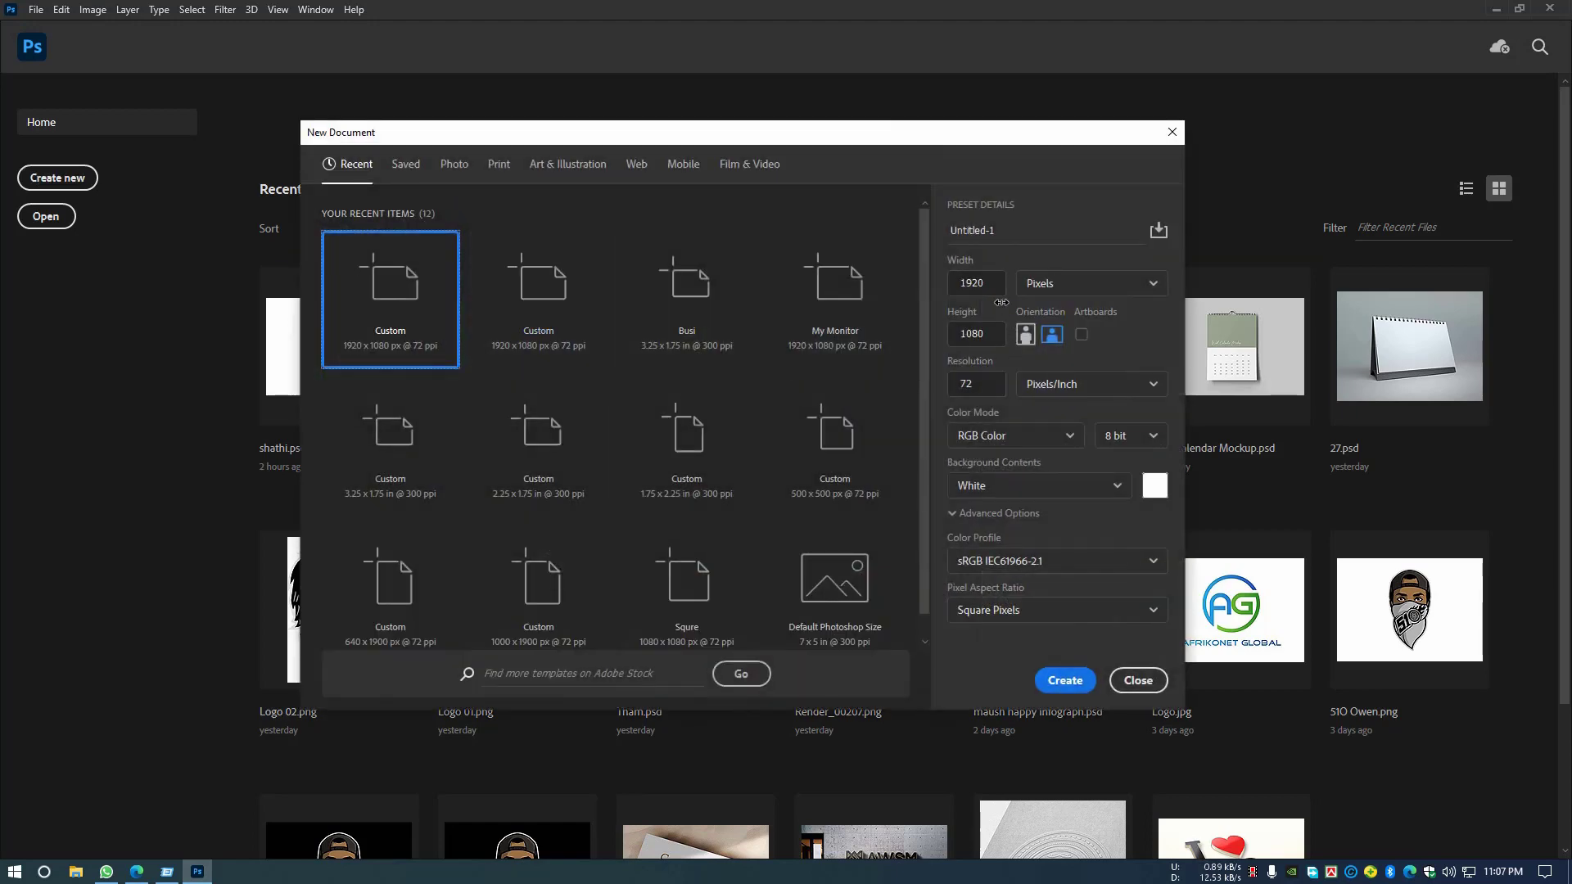
click(1066, 681)
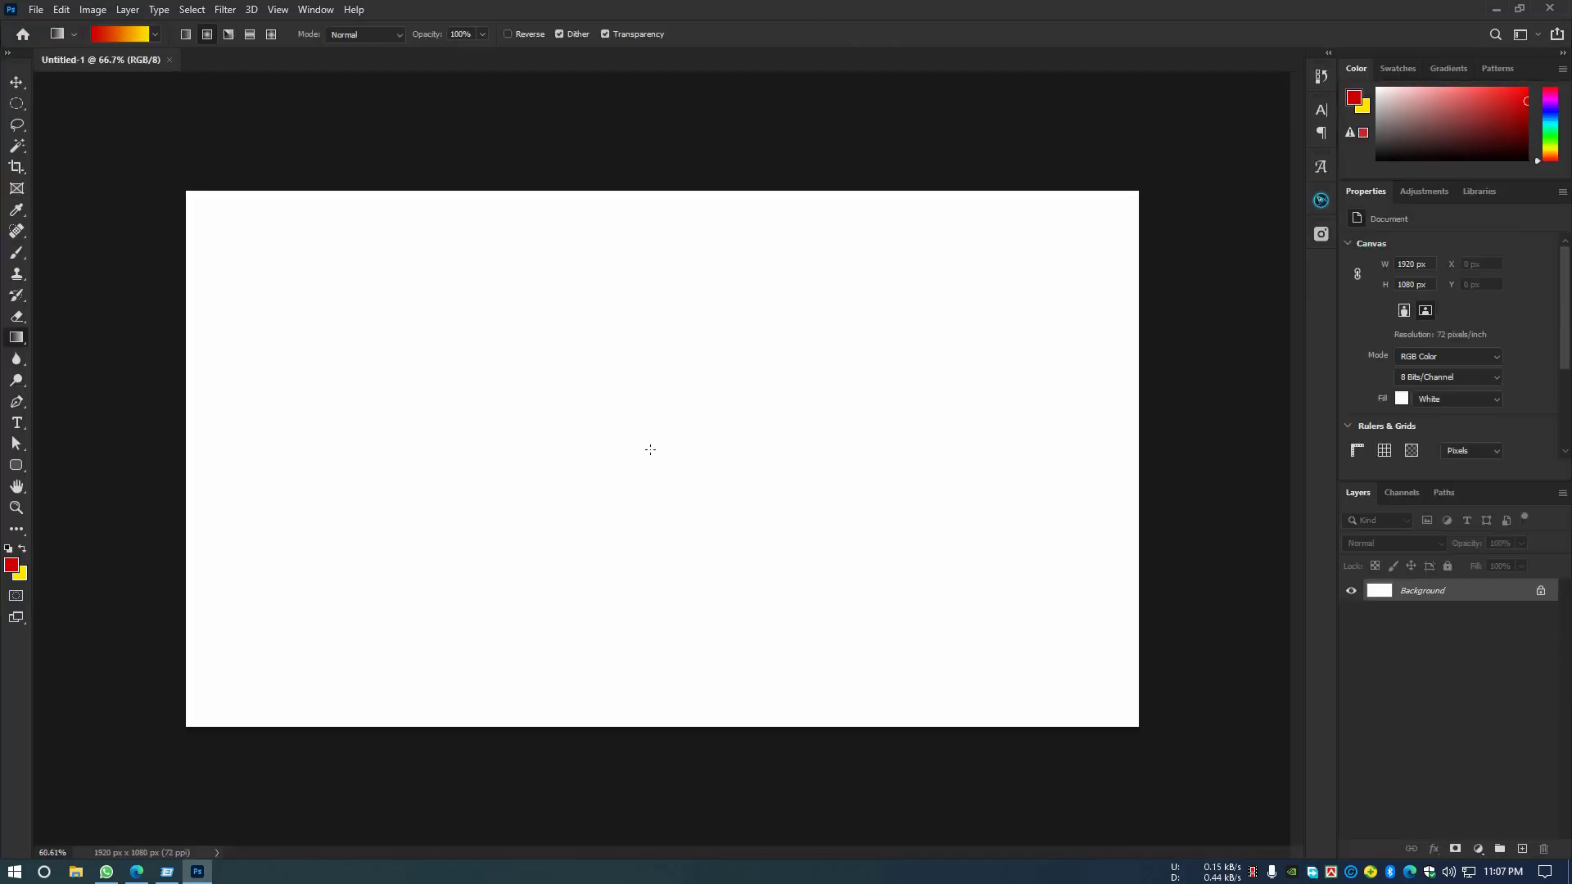
key(v)
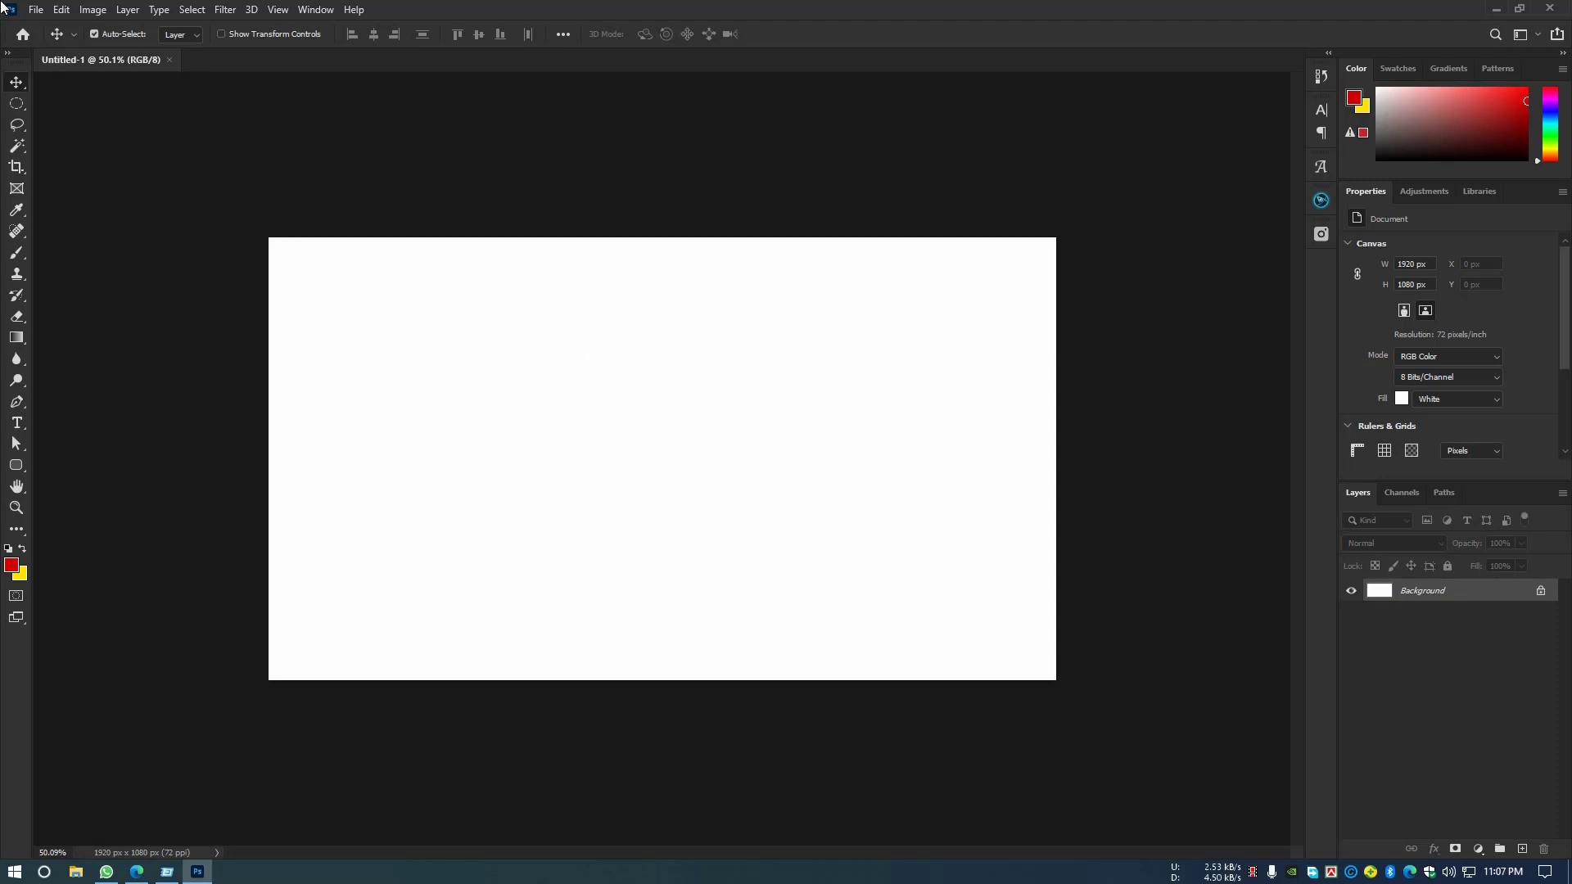
key(g)
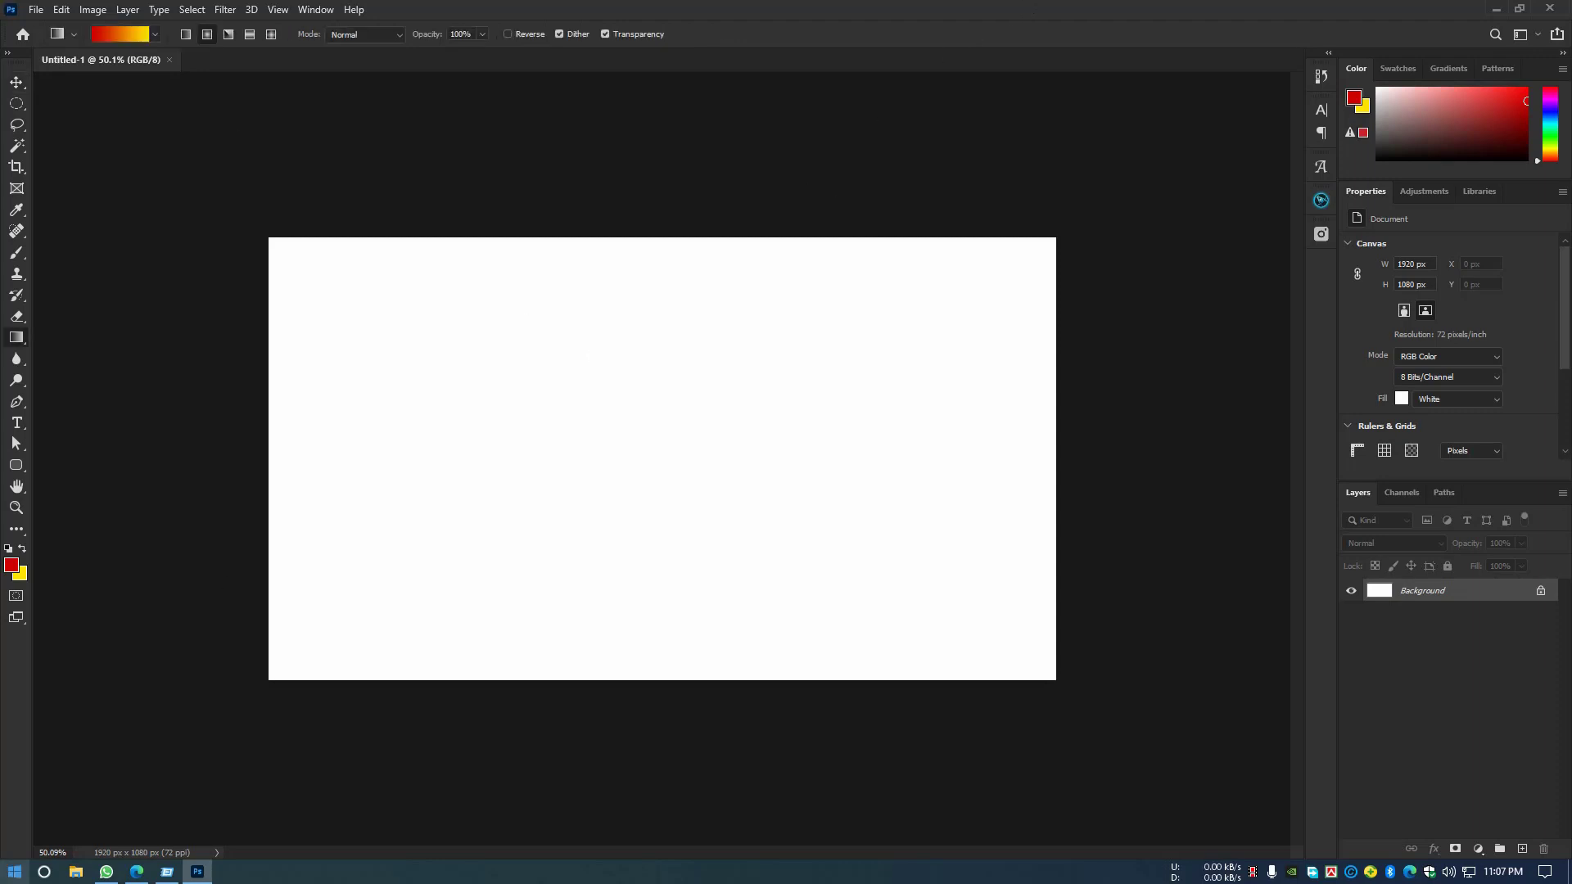
Launch SpotOnTheMouse and dismiss its notification.
click(15, 871)
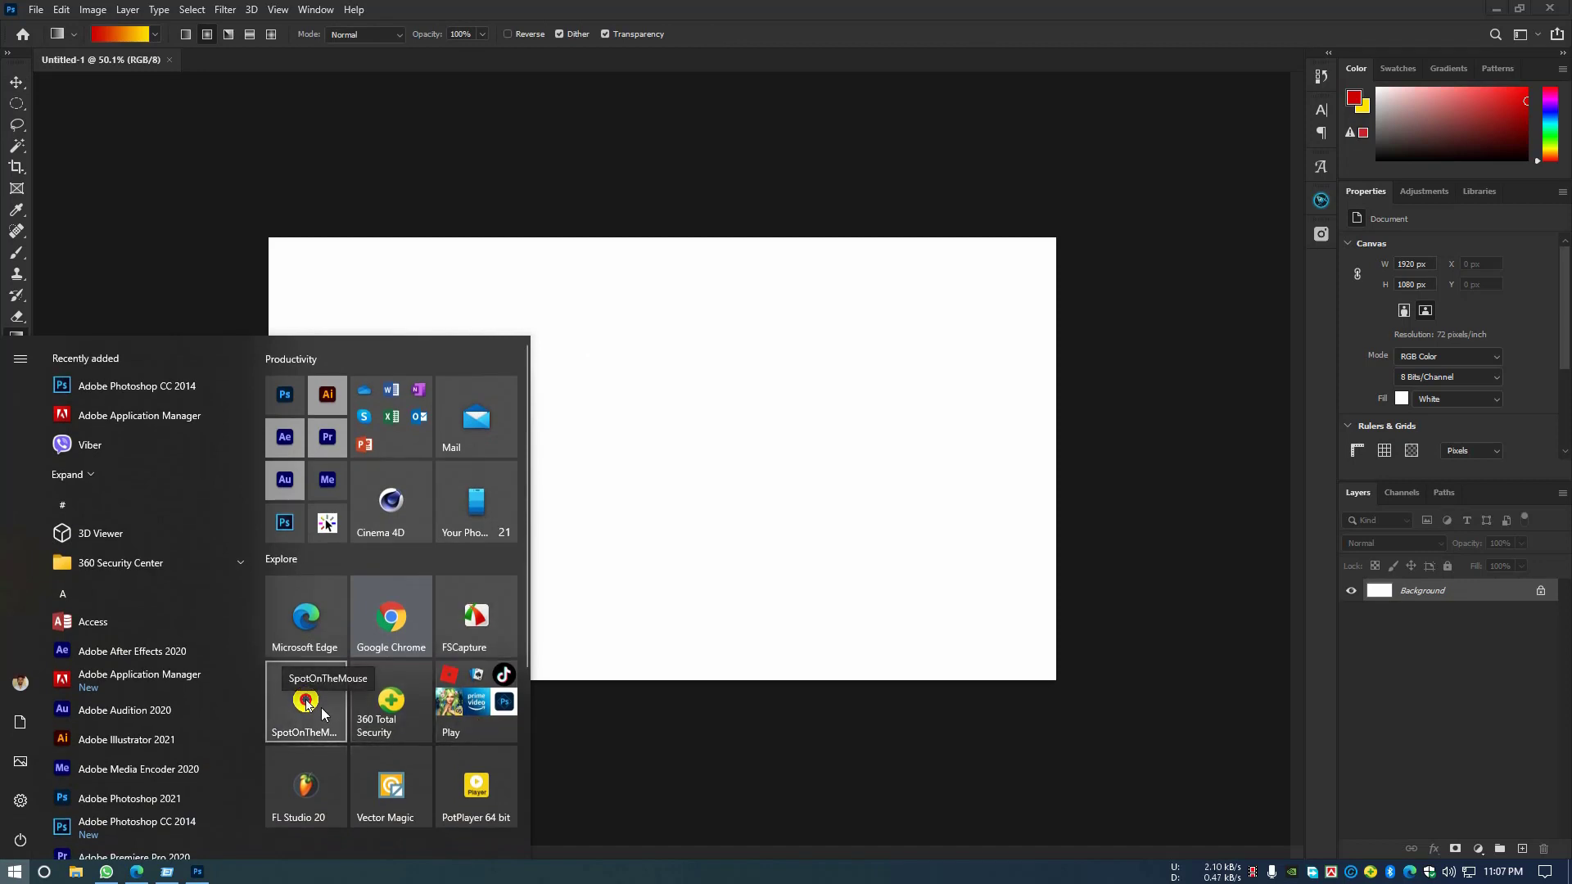
click(305, 702)
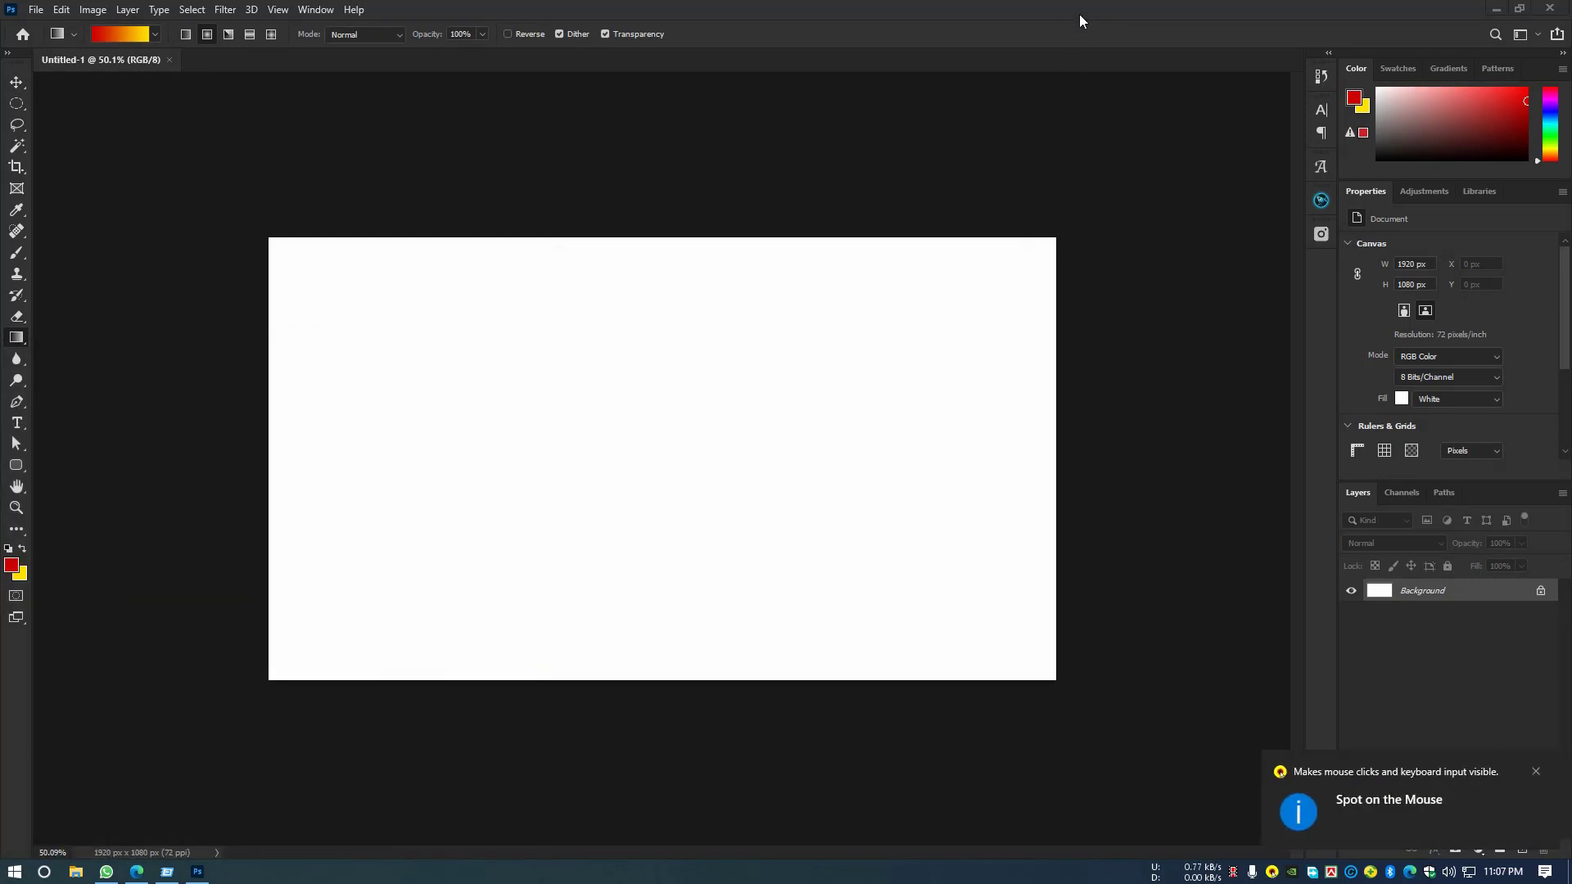
click(1339, 801)
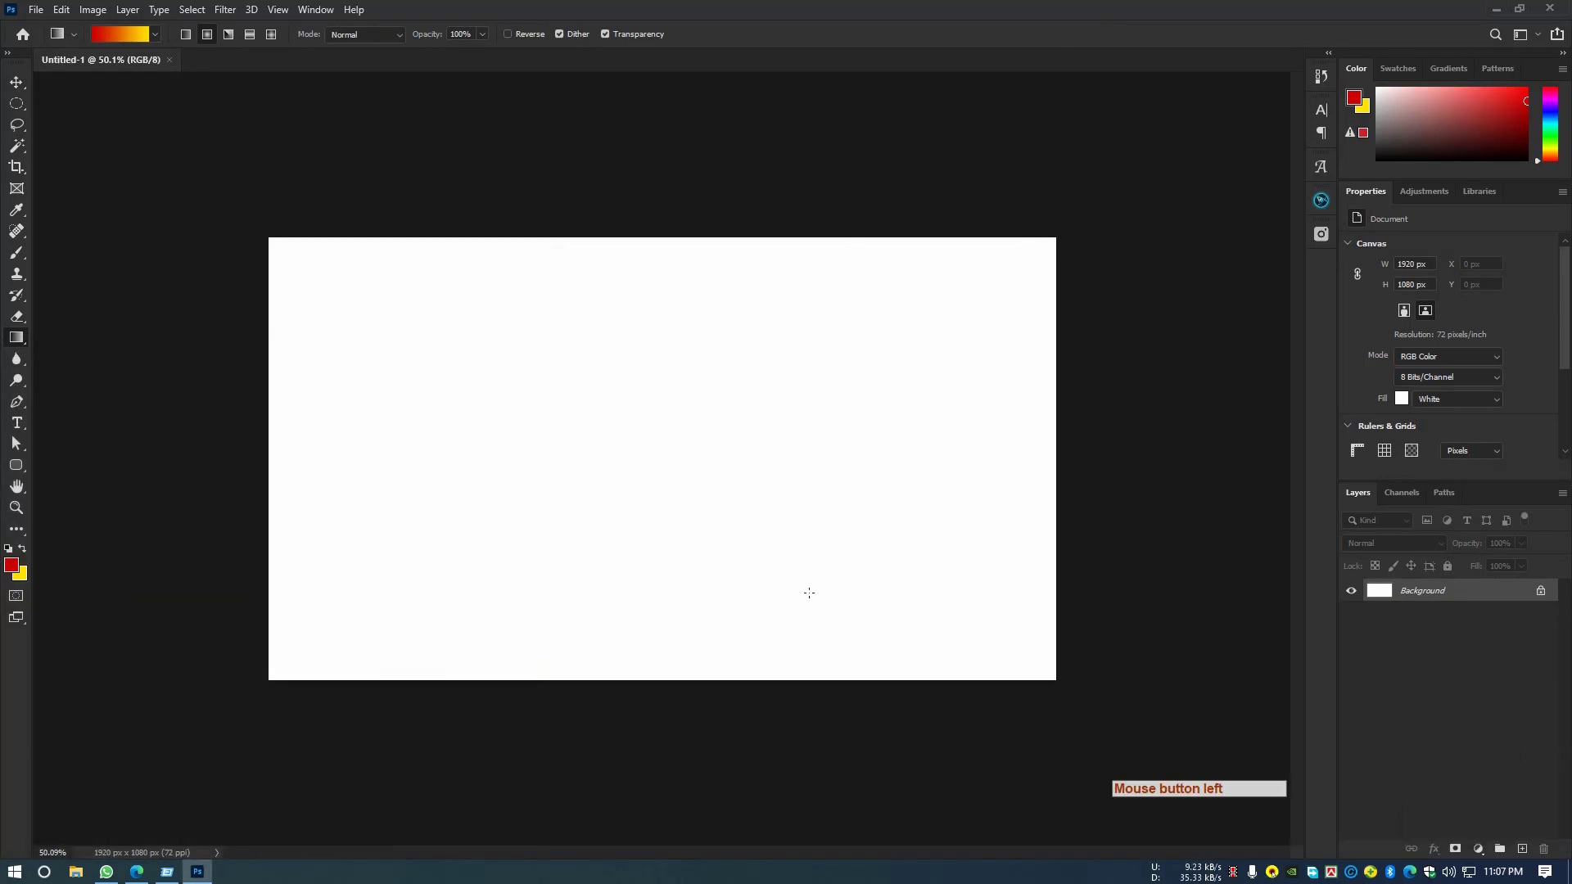
Add a new layer above the background and set the foreground colour to pure red (ff0000).
click(1524, 849)
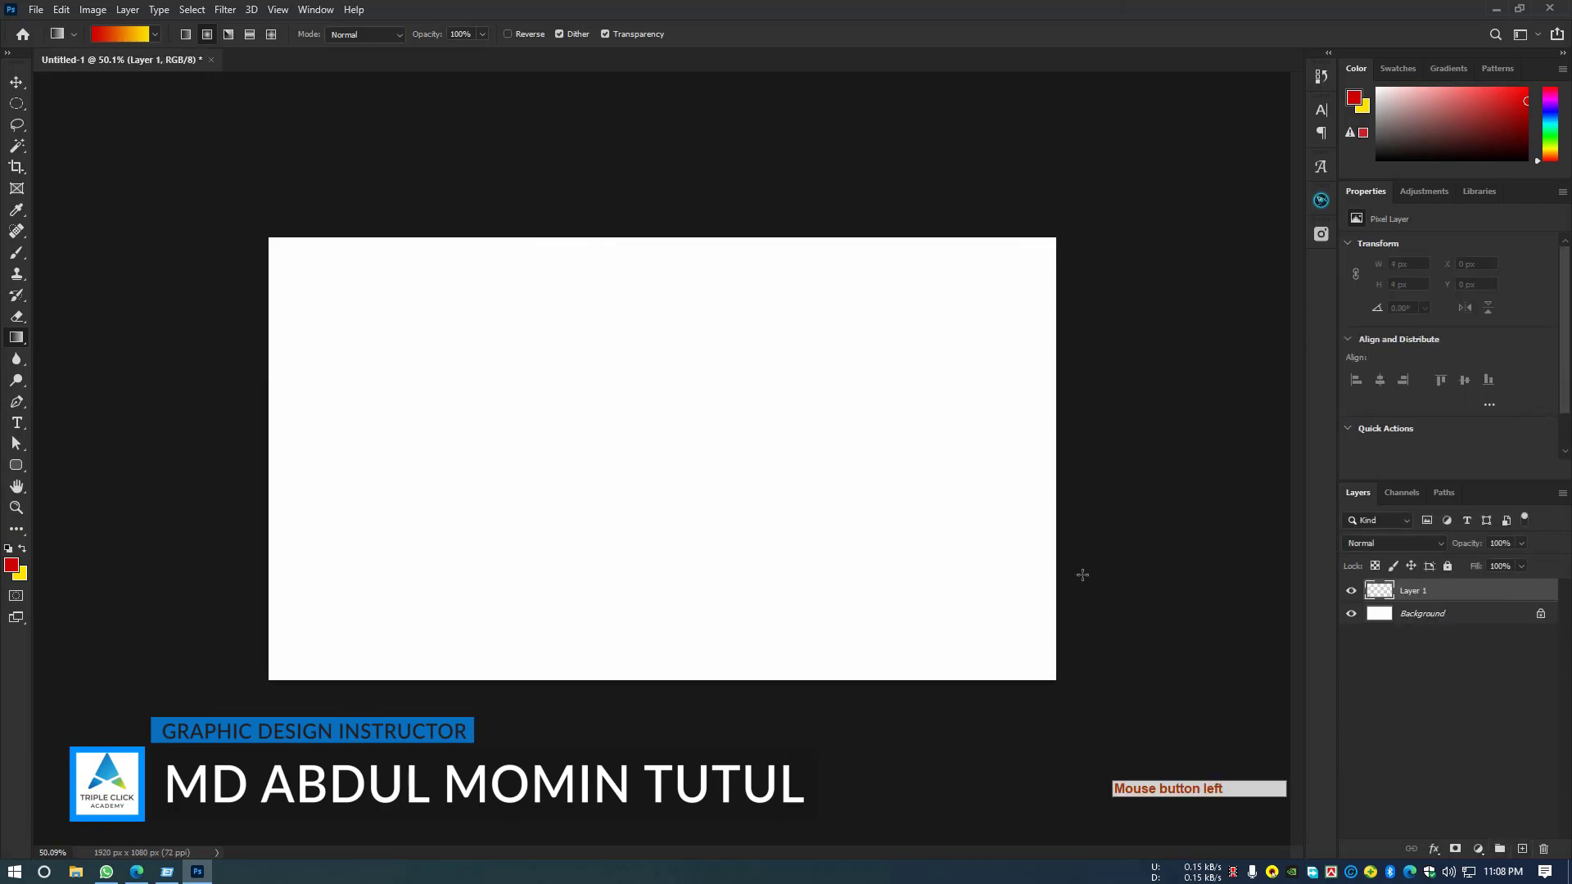
click(13, 565)
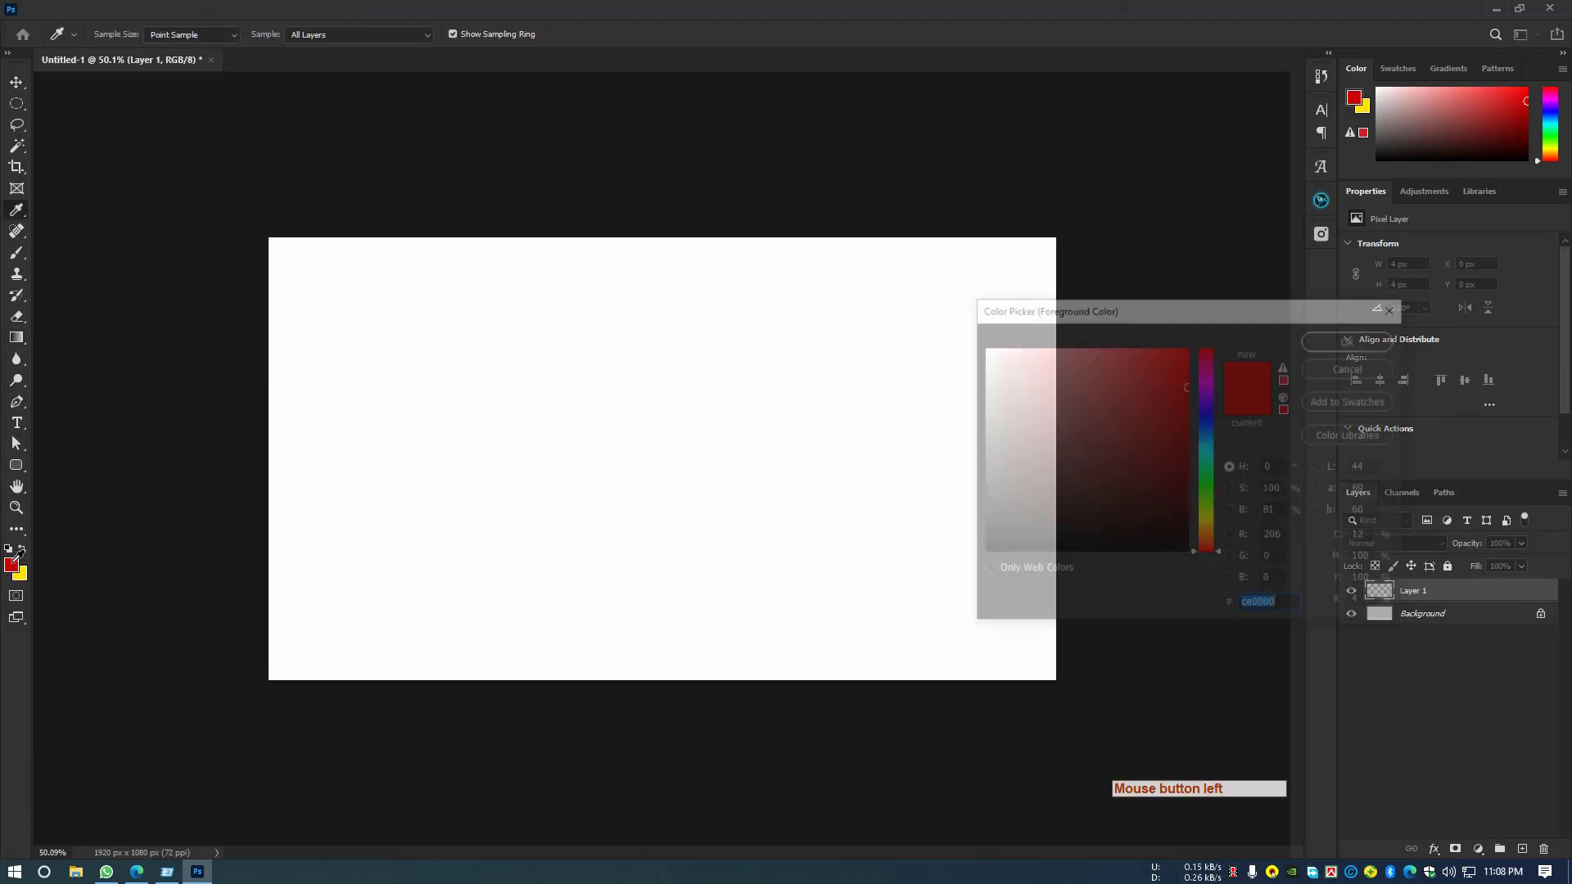
click(1182, 346)
mouse_move(1182, 346)
mouse_down()
mouse_move(1188, 434)
mouse_move(1191, 344)
mouse_up()
click(1329, 337)
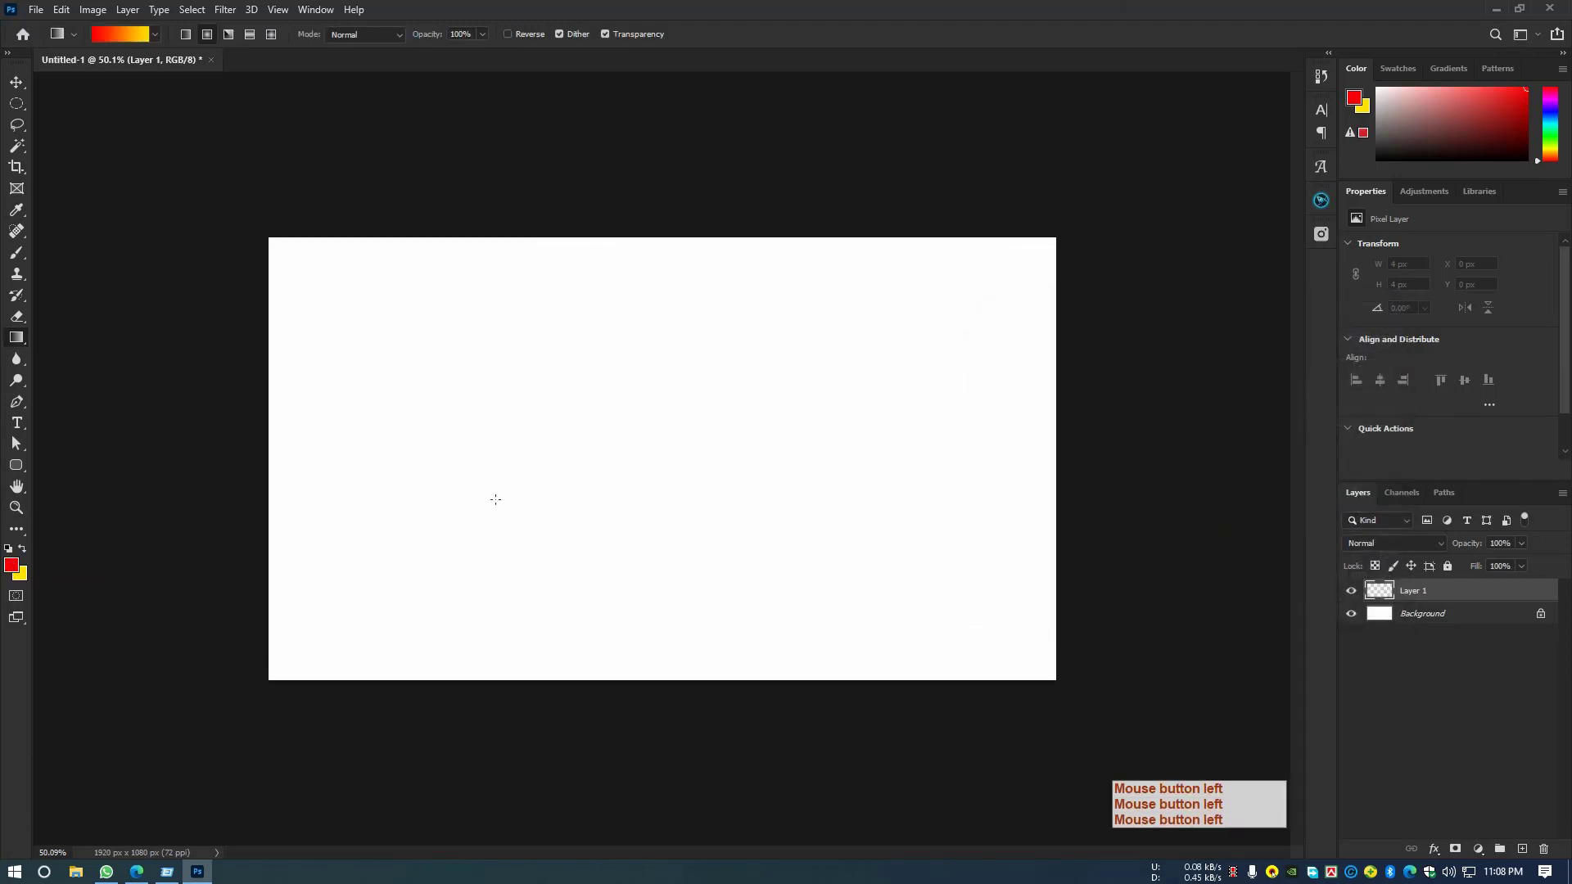
Set the background colour to a slightly darker yellow (f5db00).
click(20, 574)
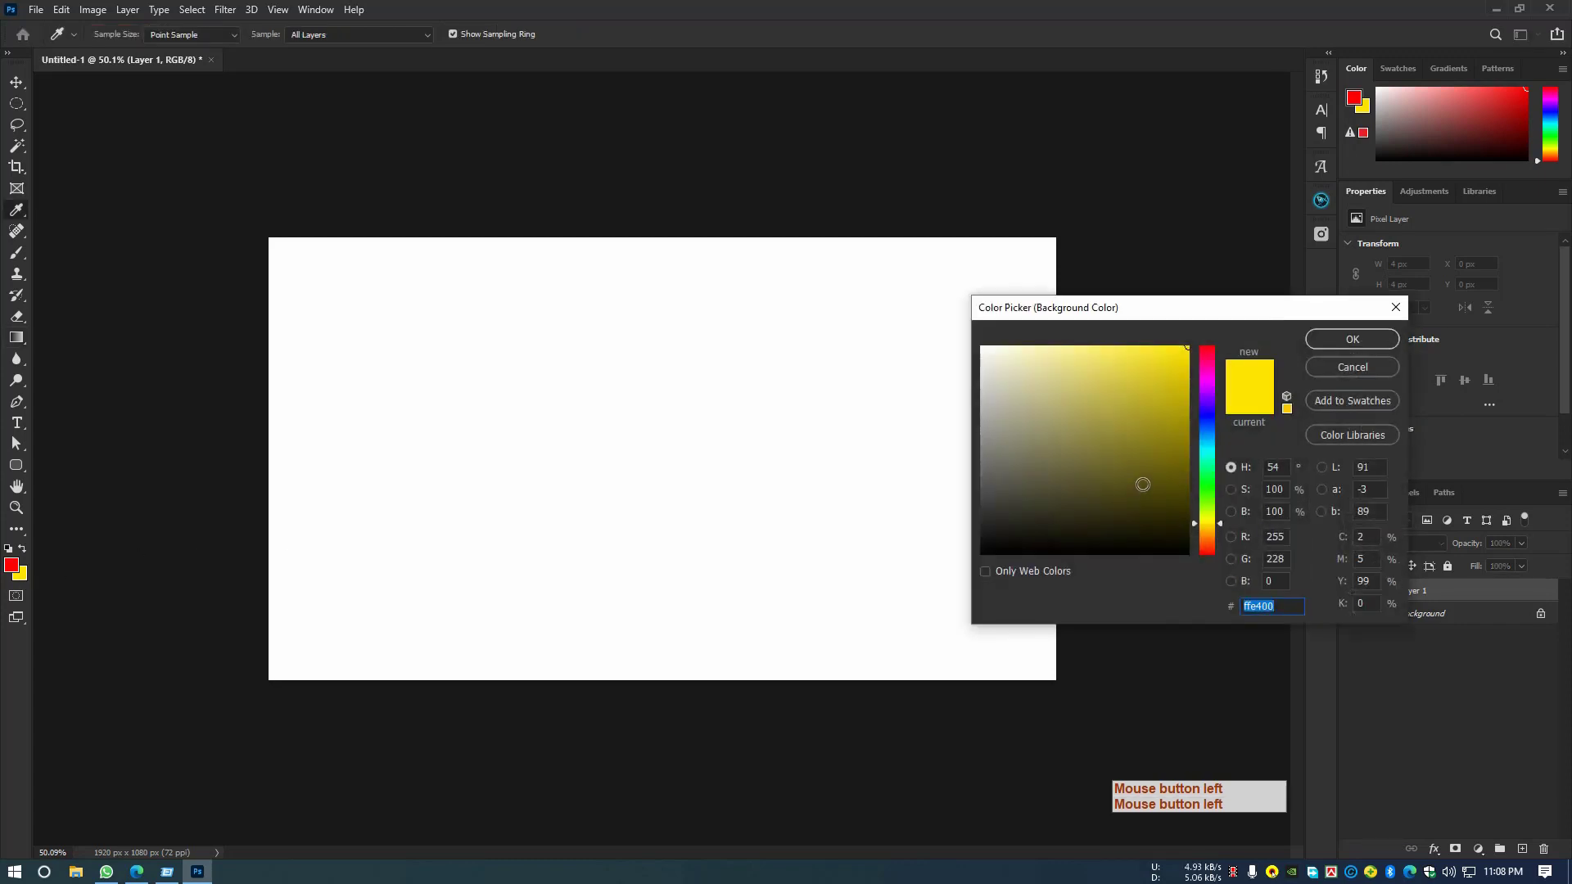
click(1187, 349)
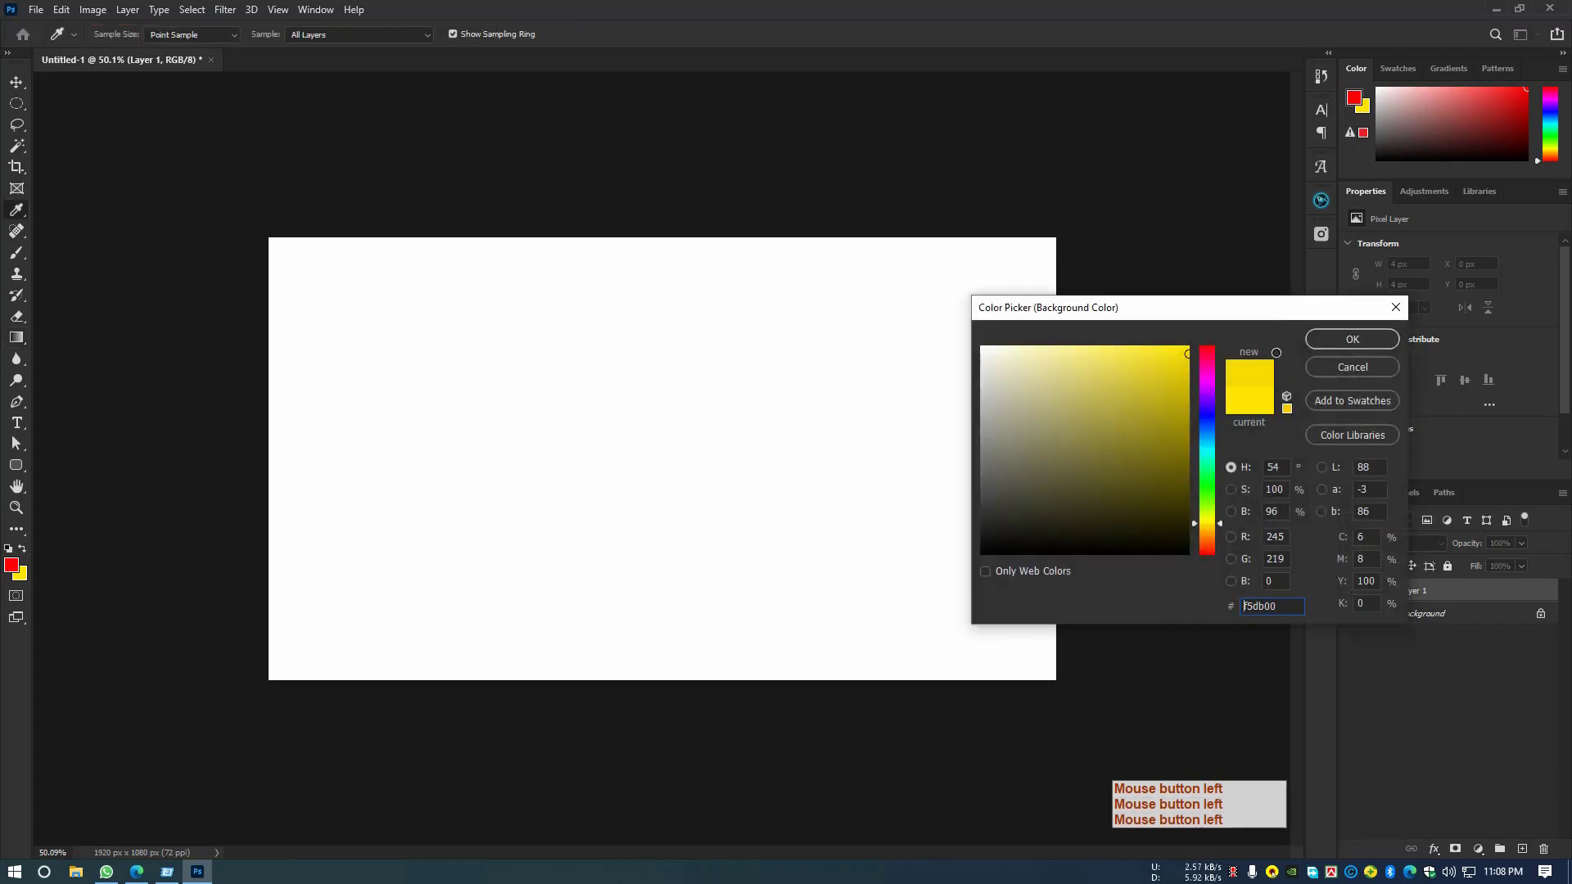
click(1333, 346)
Draw a linear red-to-yellow gradient horizontally across the full canvas with the Gradient tool.
key(g)
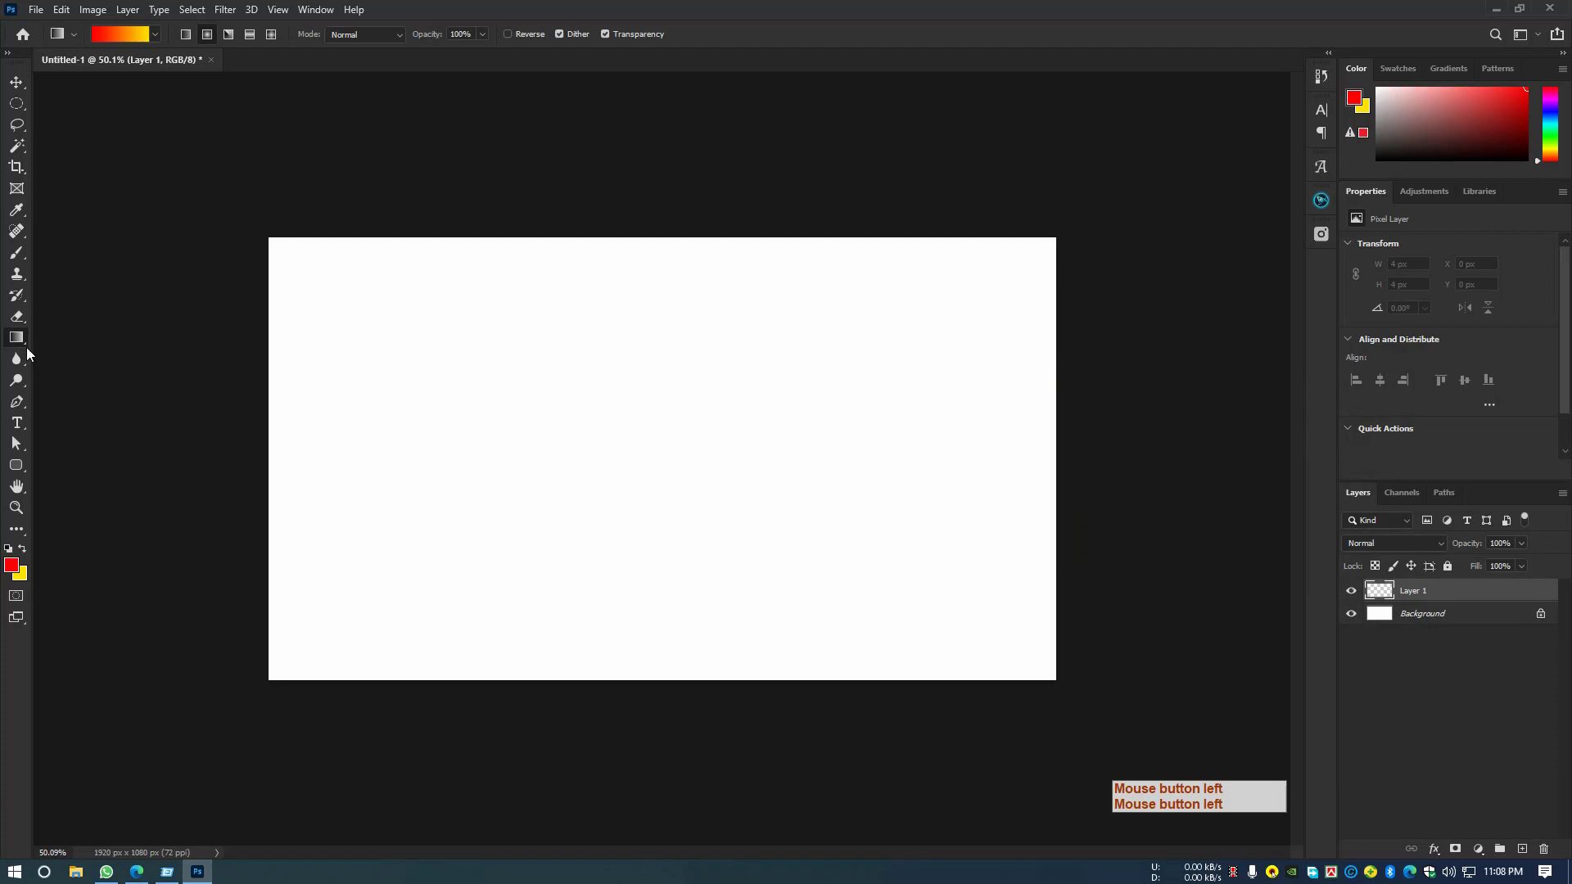
right_click(18, 339)
click(67, 334)
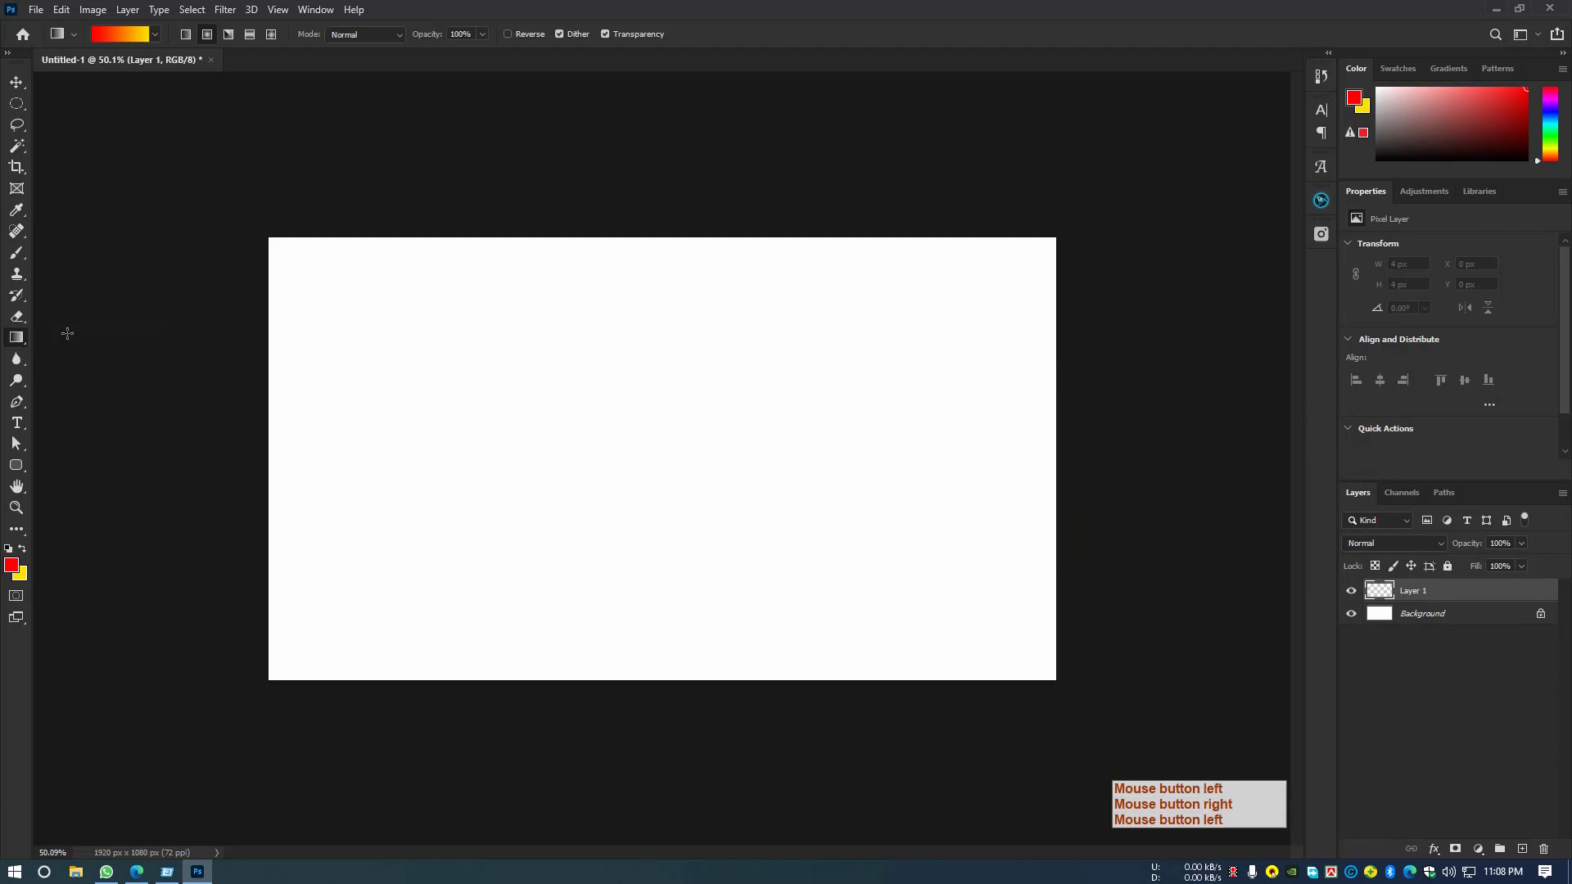
click(189, 37)
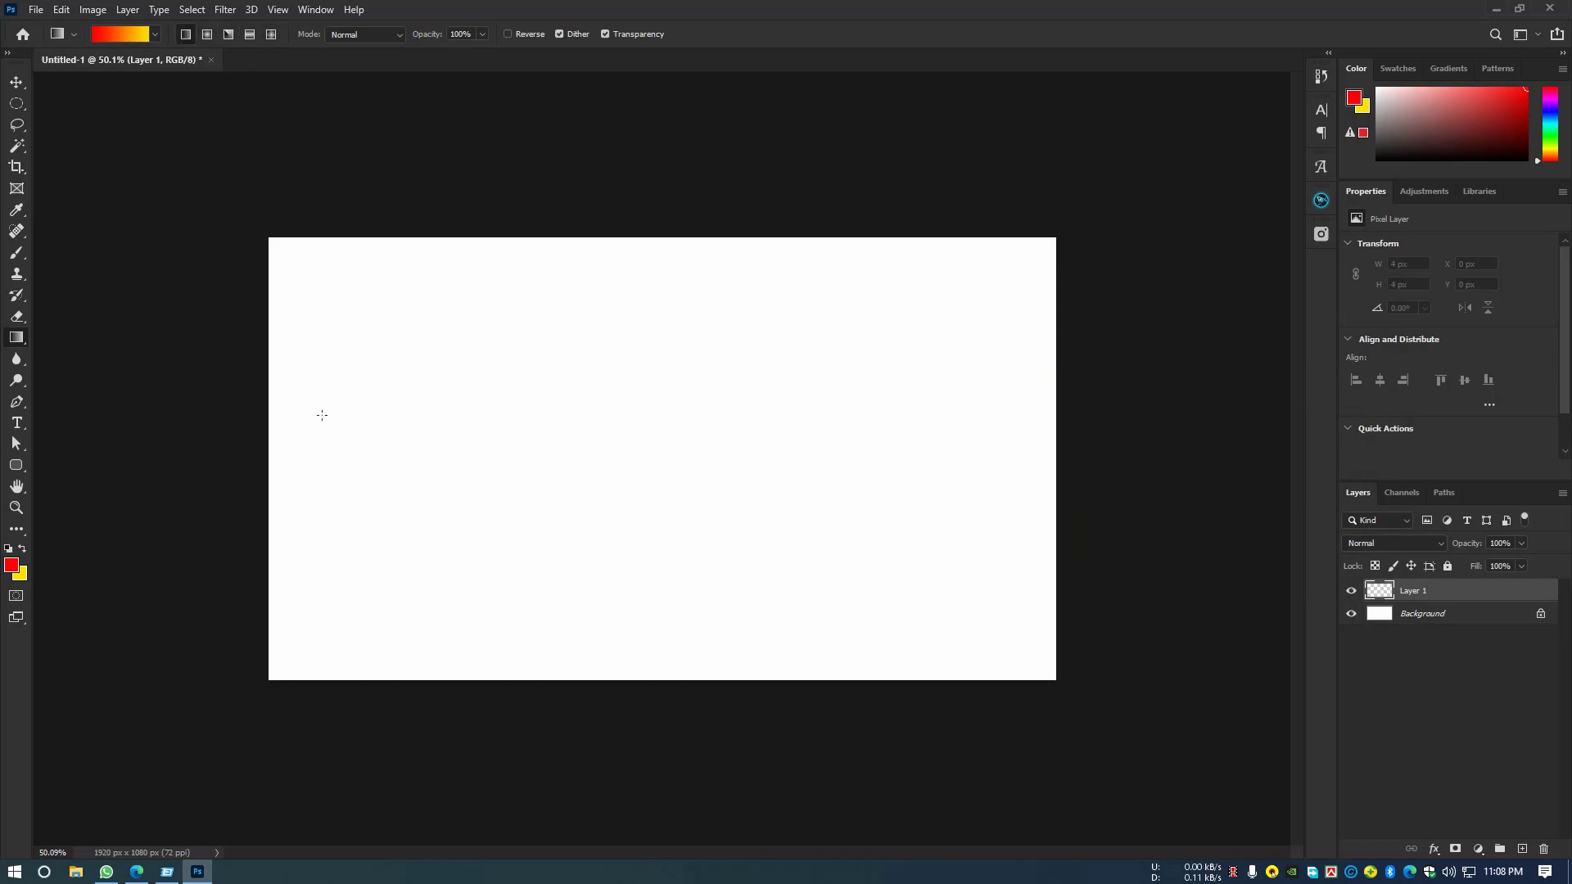
drag(271, 435, 1051, 446)
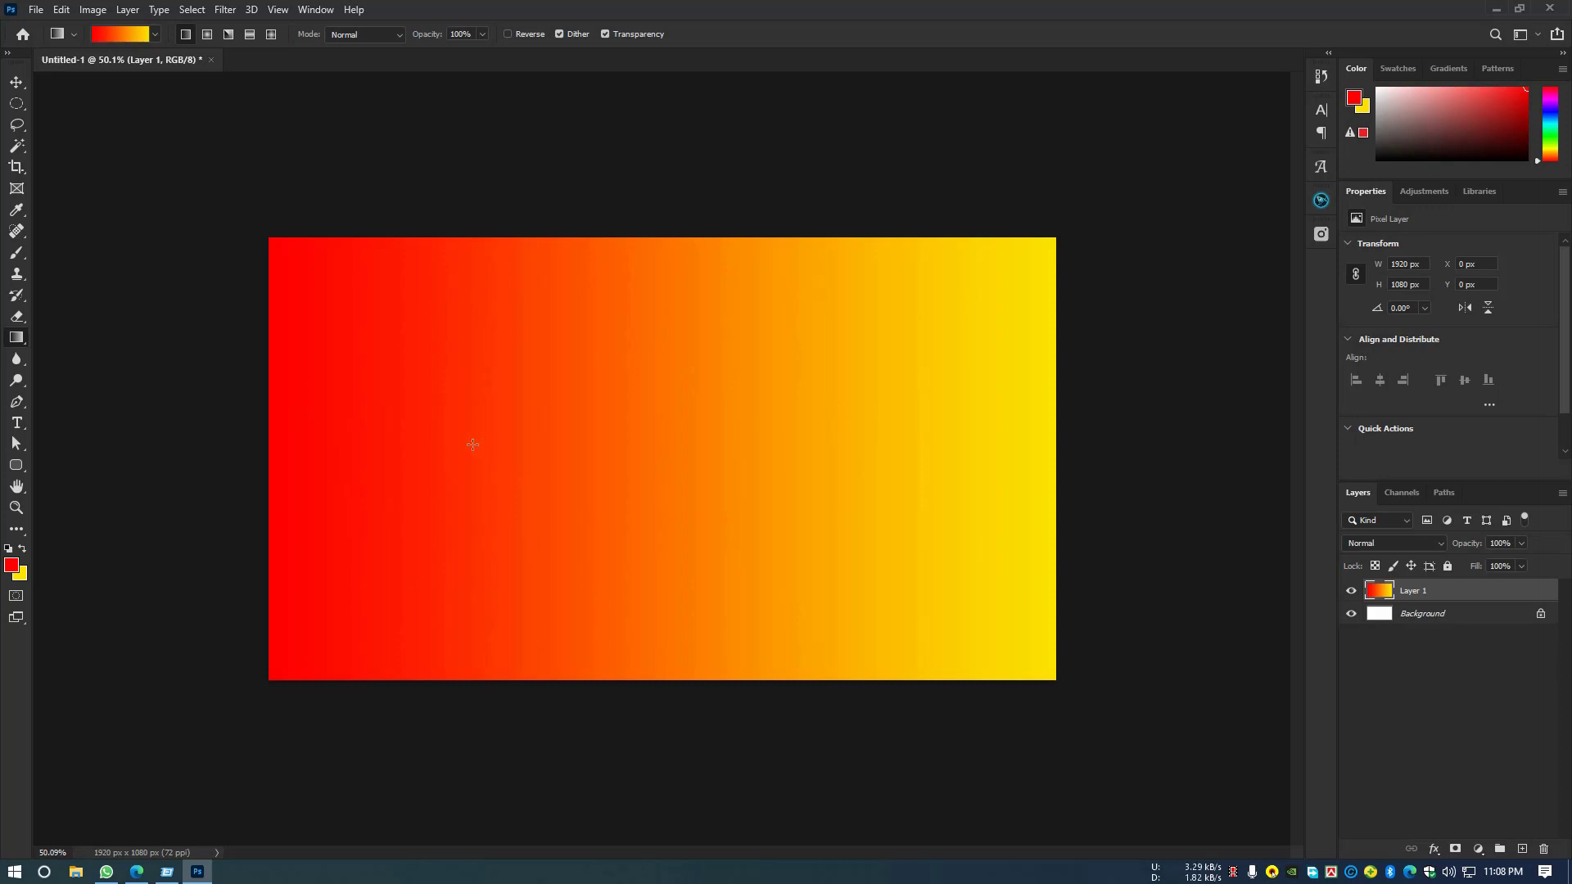
Set the foreground colour to blue (0000ff) and redraw the linear gradient across the full canvas width on the same layer.
click(12, 568)
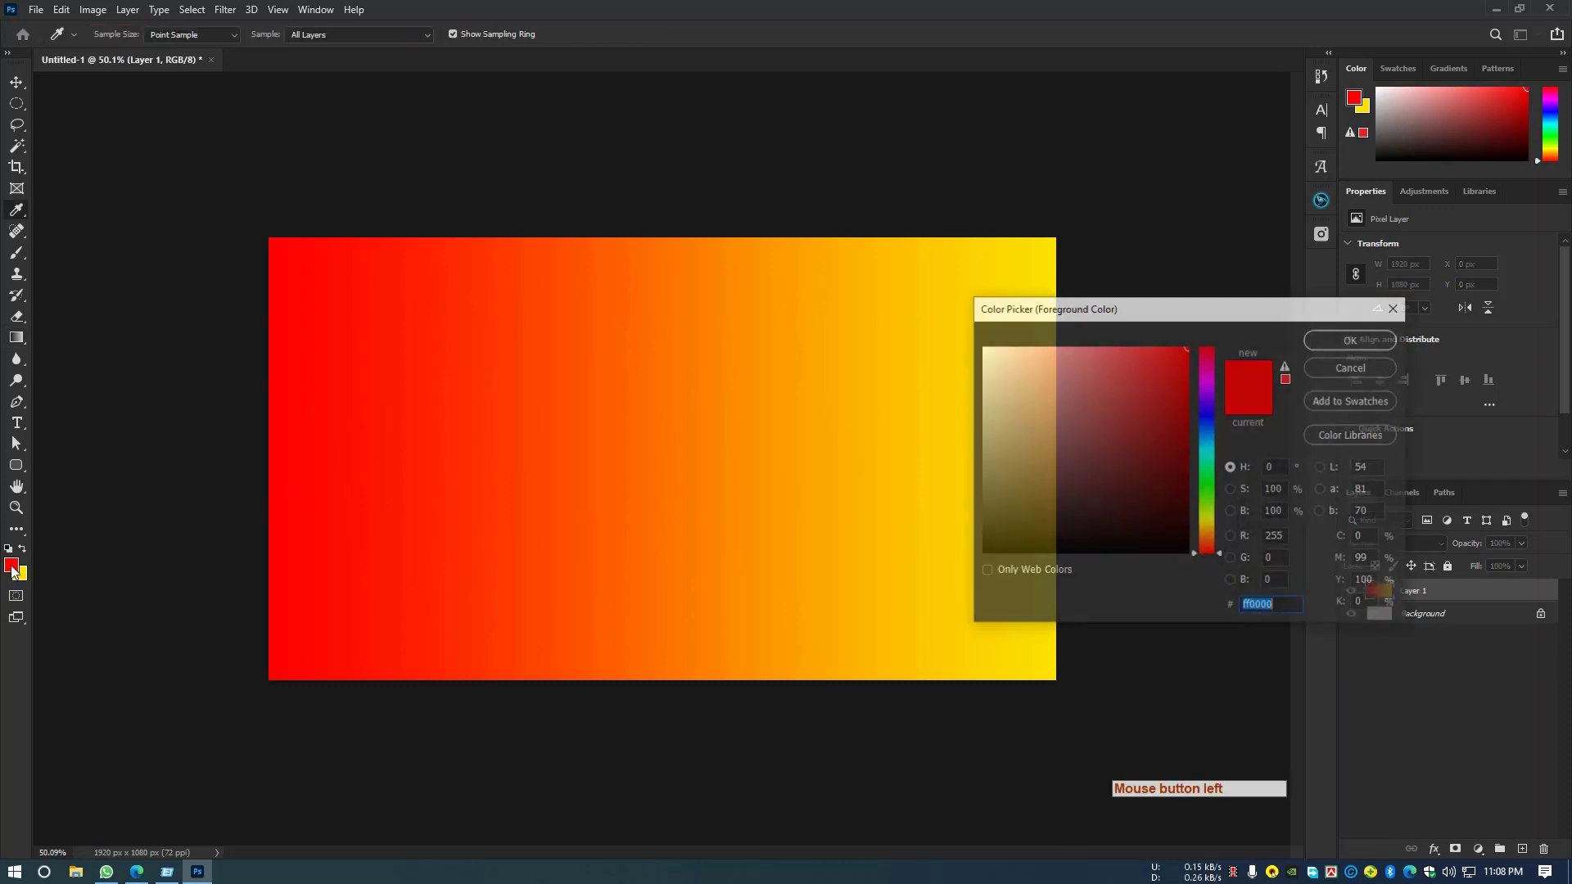
click(1204, 415)
click(1207, 415)
click(1341, 338)
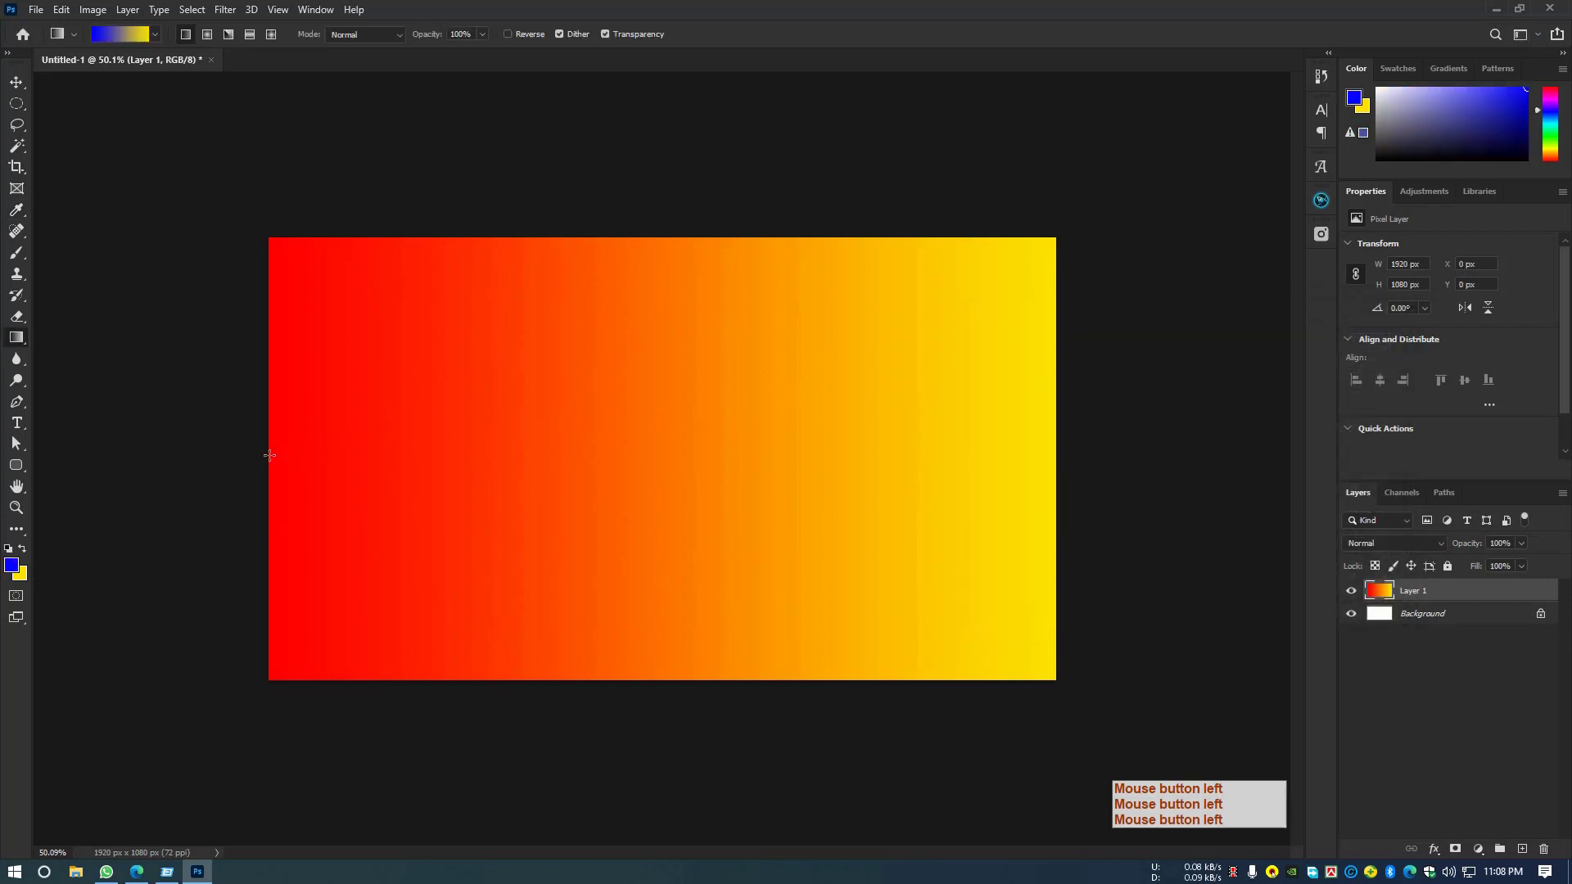
drag(269, 455, 1056, 491)
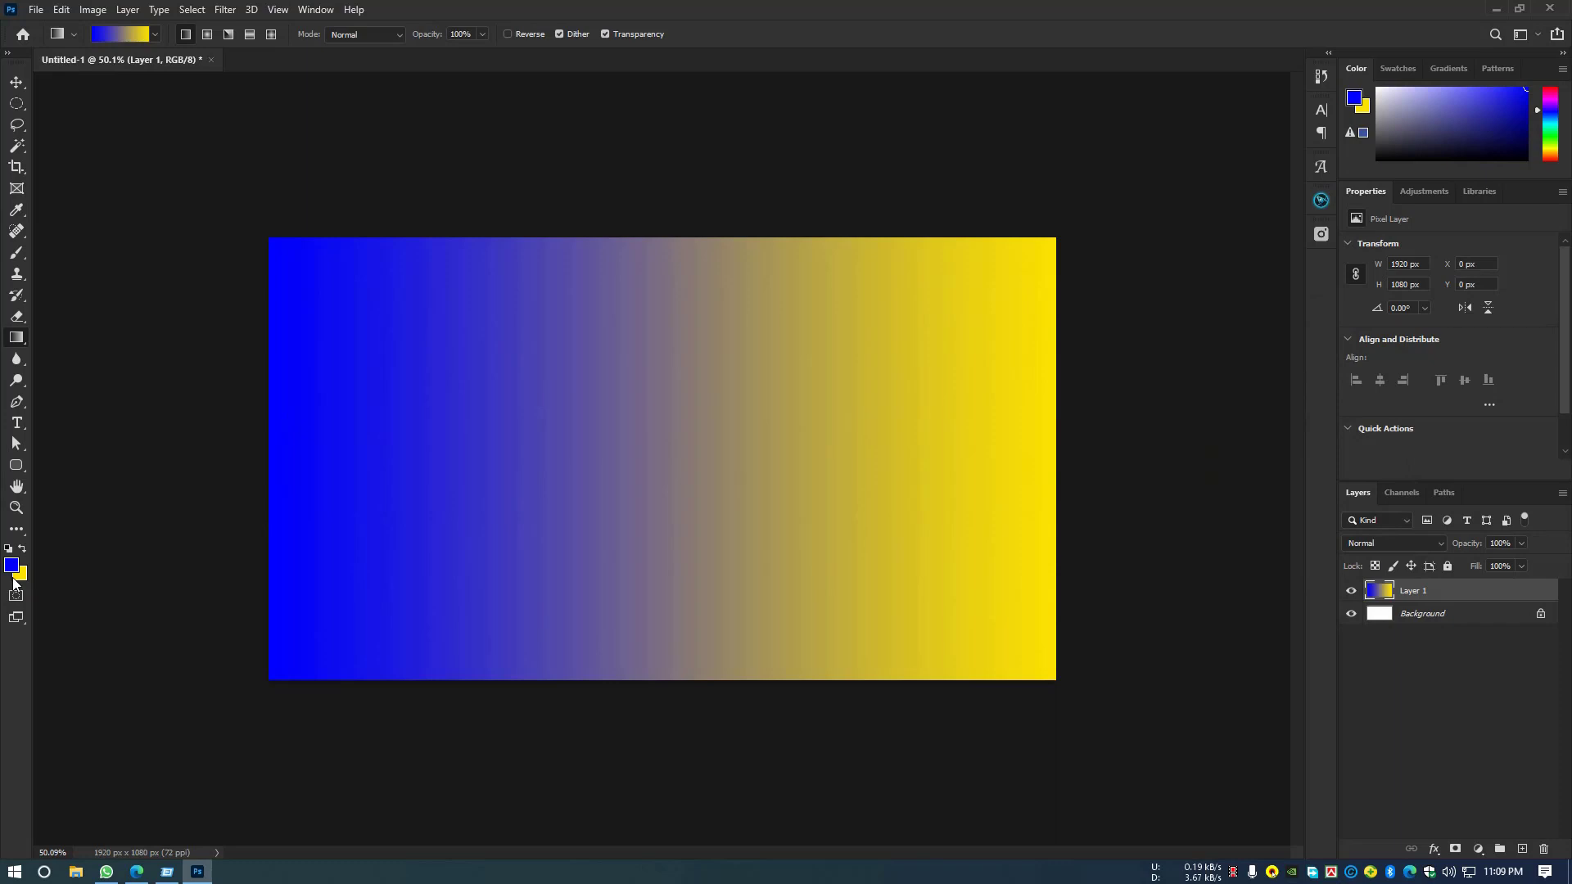
Add a new layer with the existing gradient layer hidden, and draw a circular selection about 932 px wide near the canvas centre.
click(1523, 850)
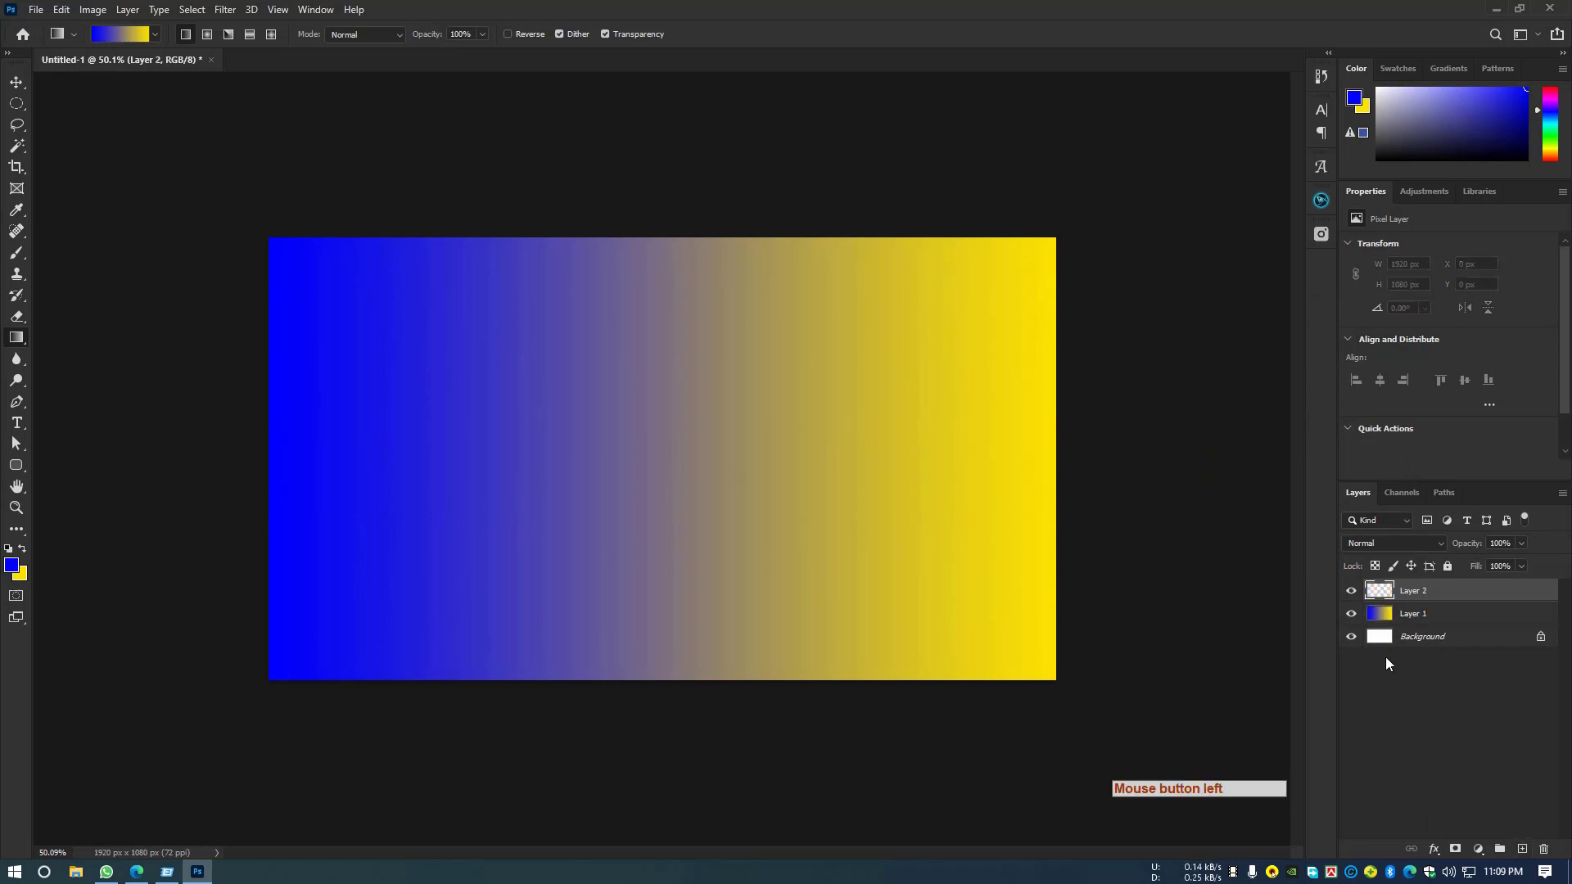
click(1356, 616)
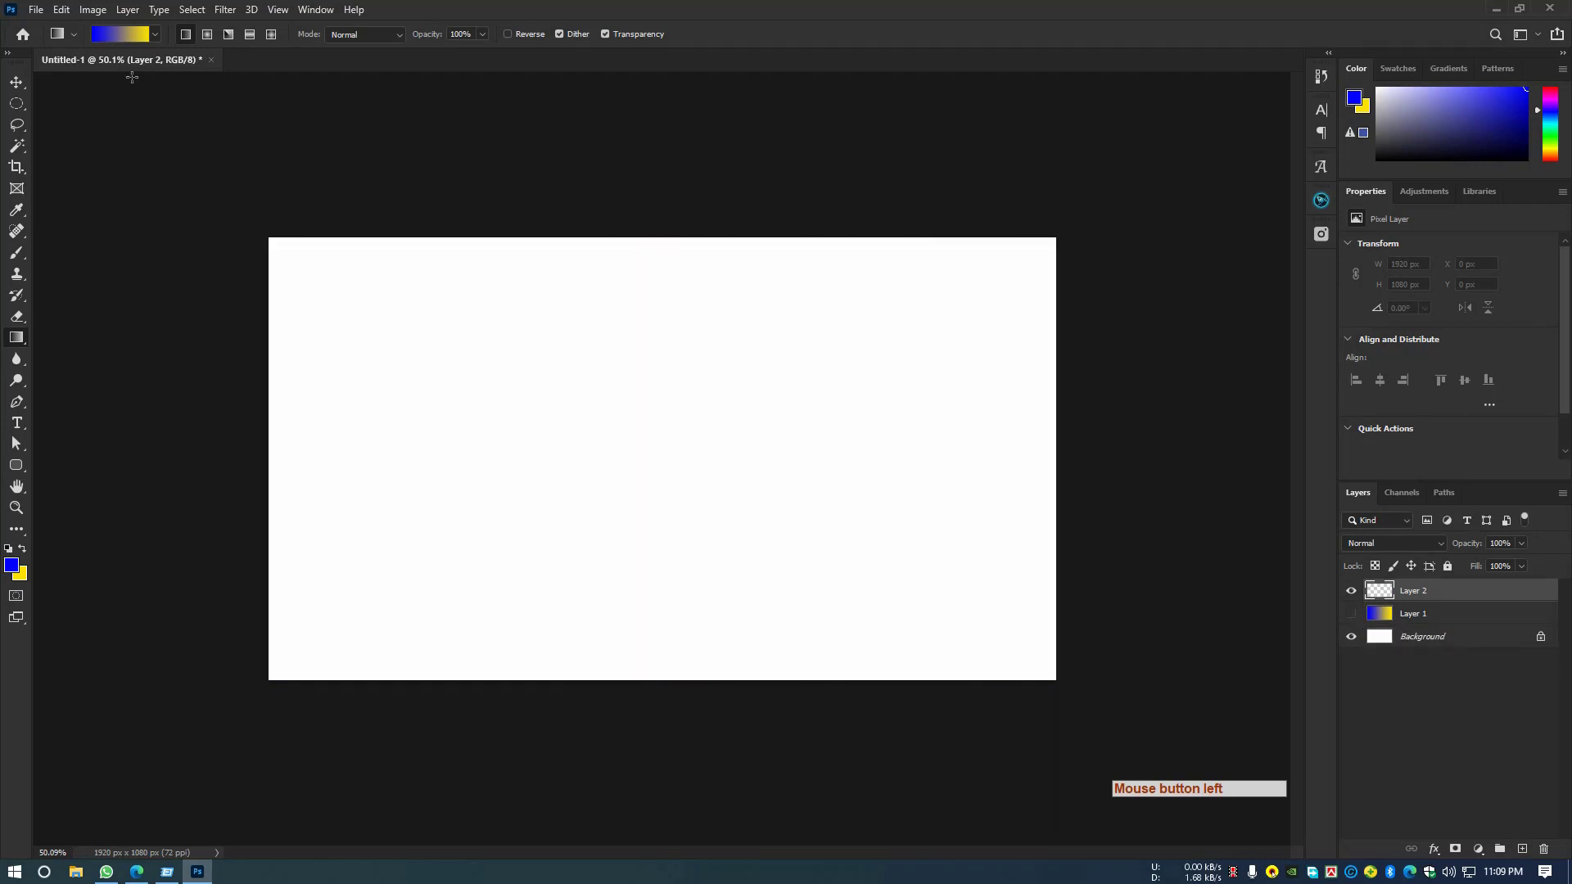
click(17, 105)
right_click(16, 105)
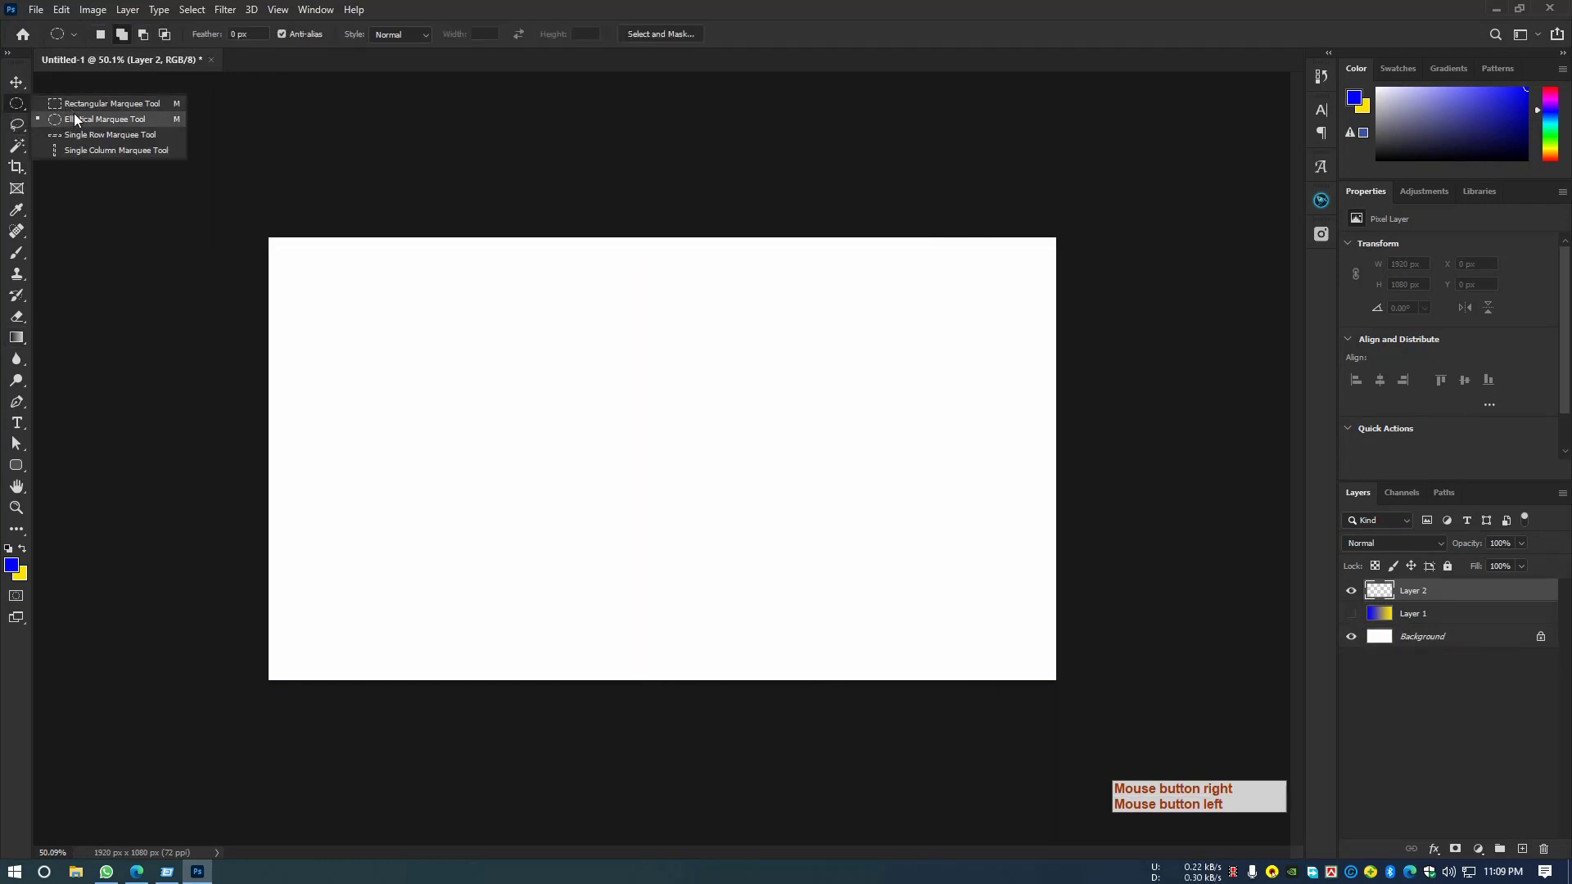
click(82, 118)
drag(492, 315, 891, 653)
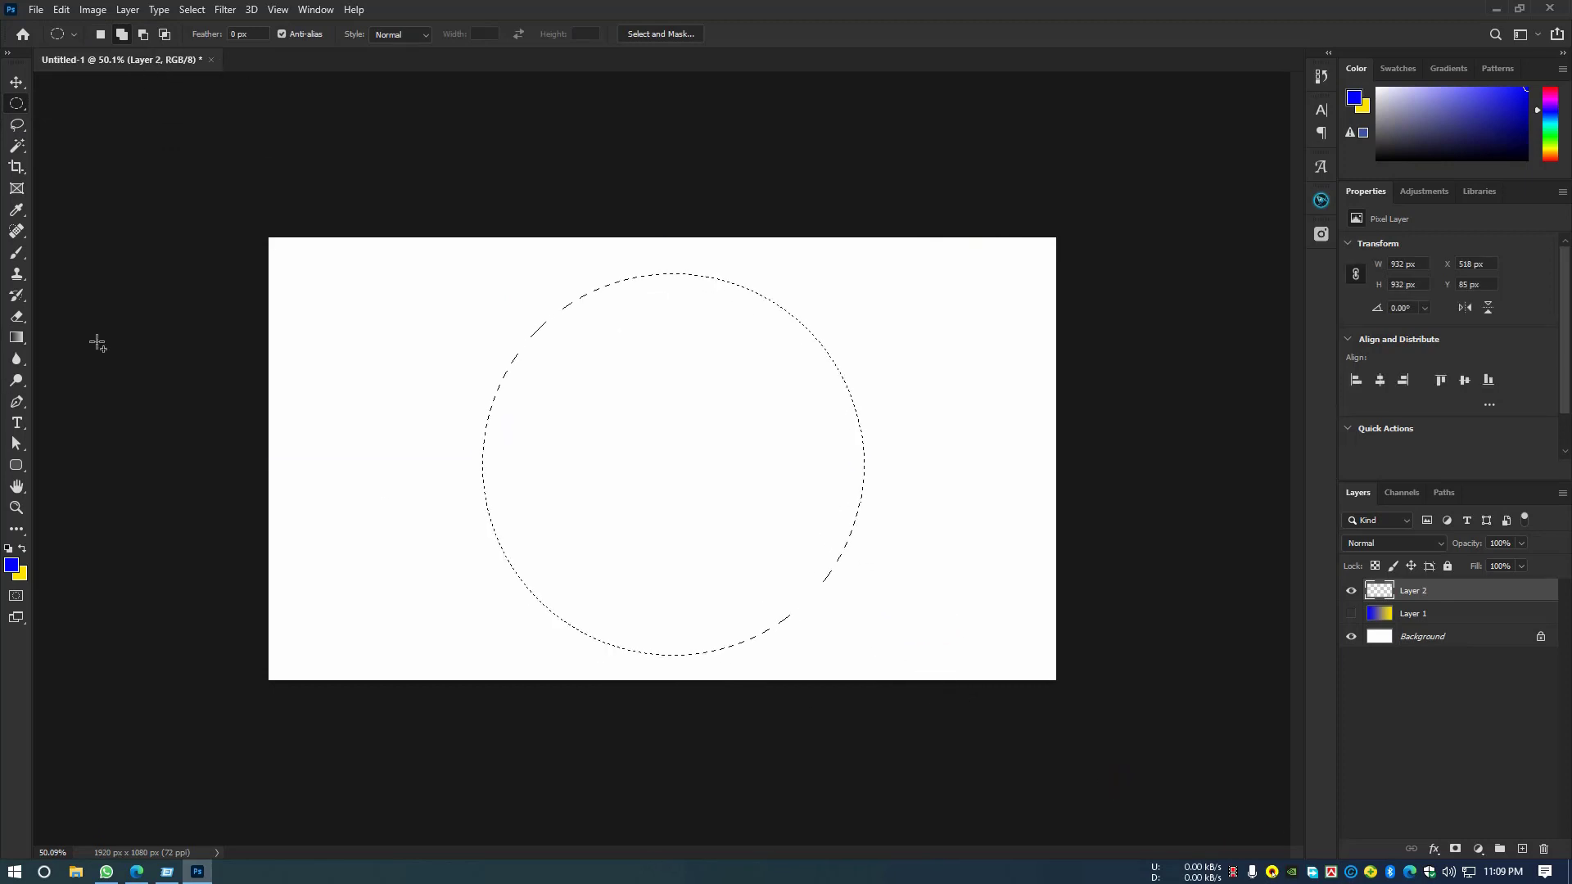
Fill the circular selection with a linear blue-to-yellow gradient from its left edge to its right edge, and undo the fill.
key(g)
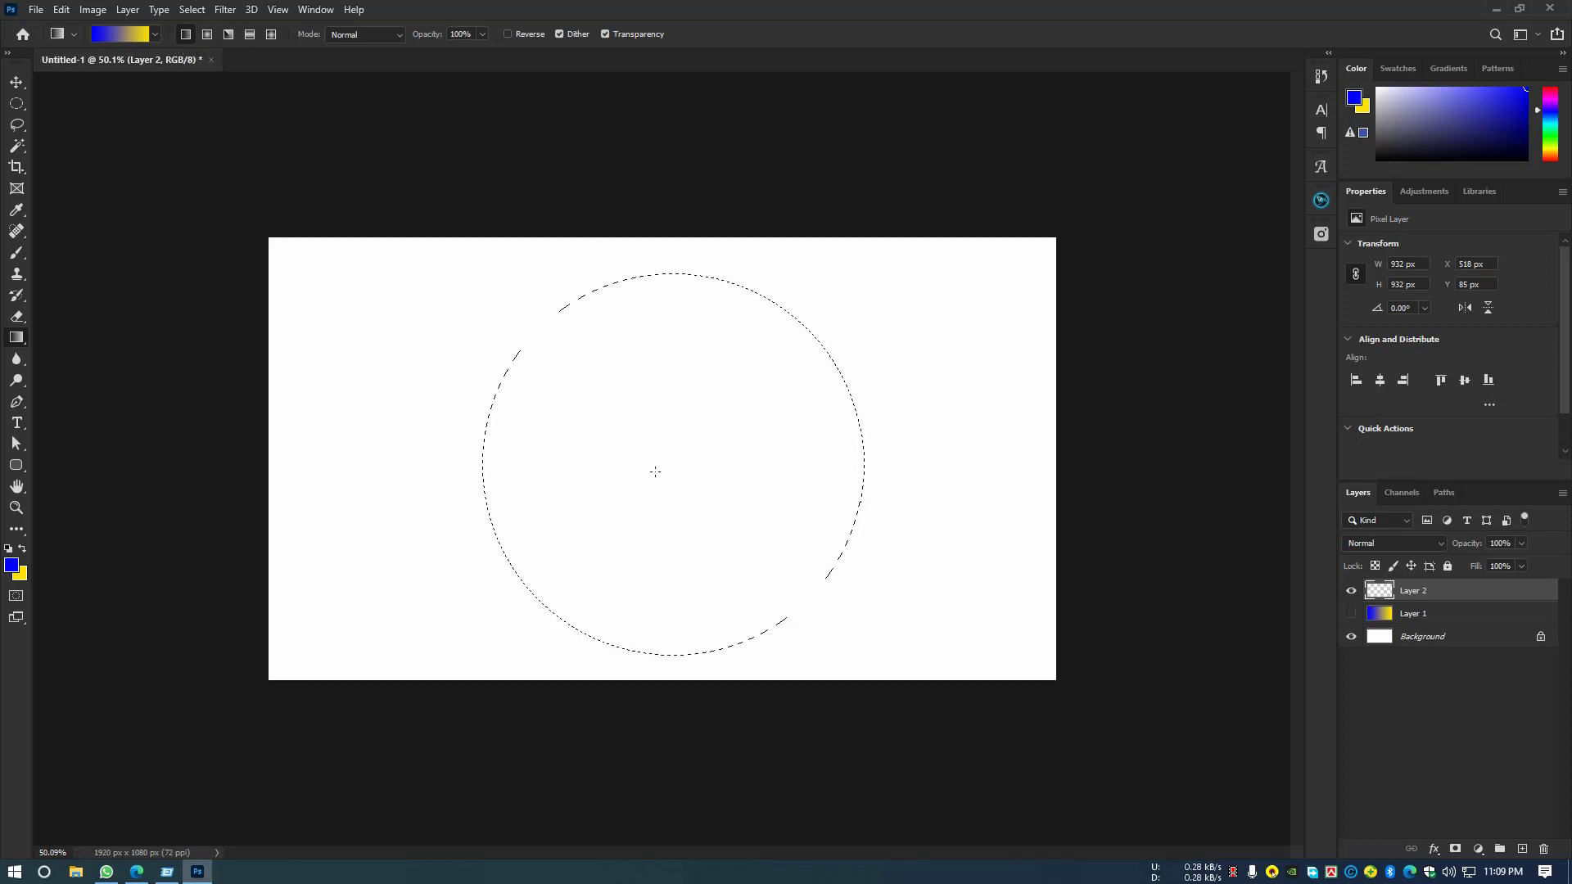
drag(484, 462, 688, 461)
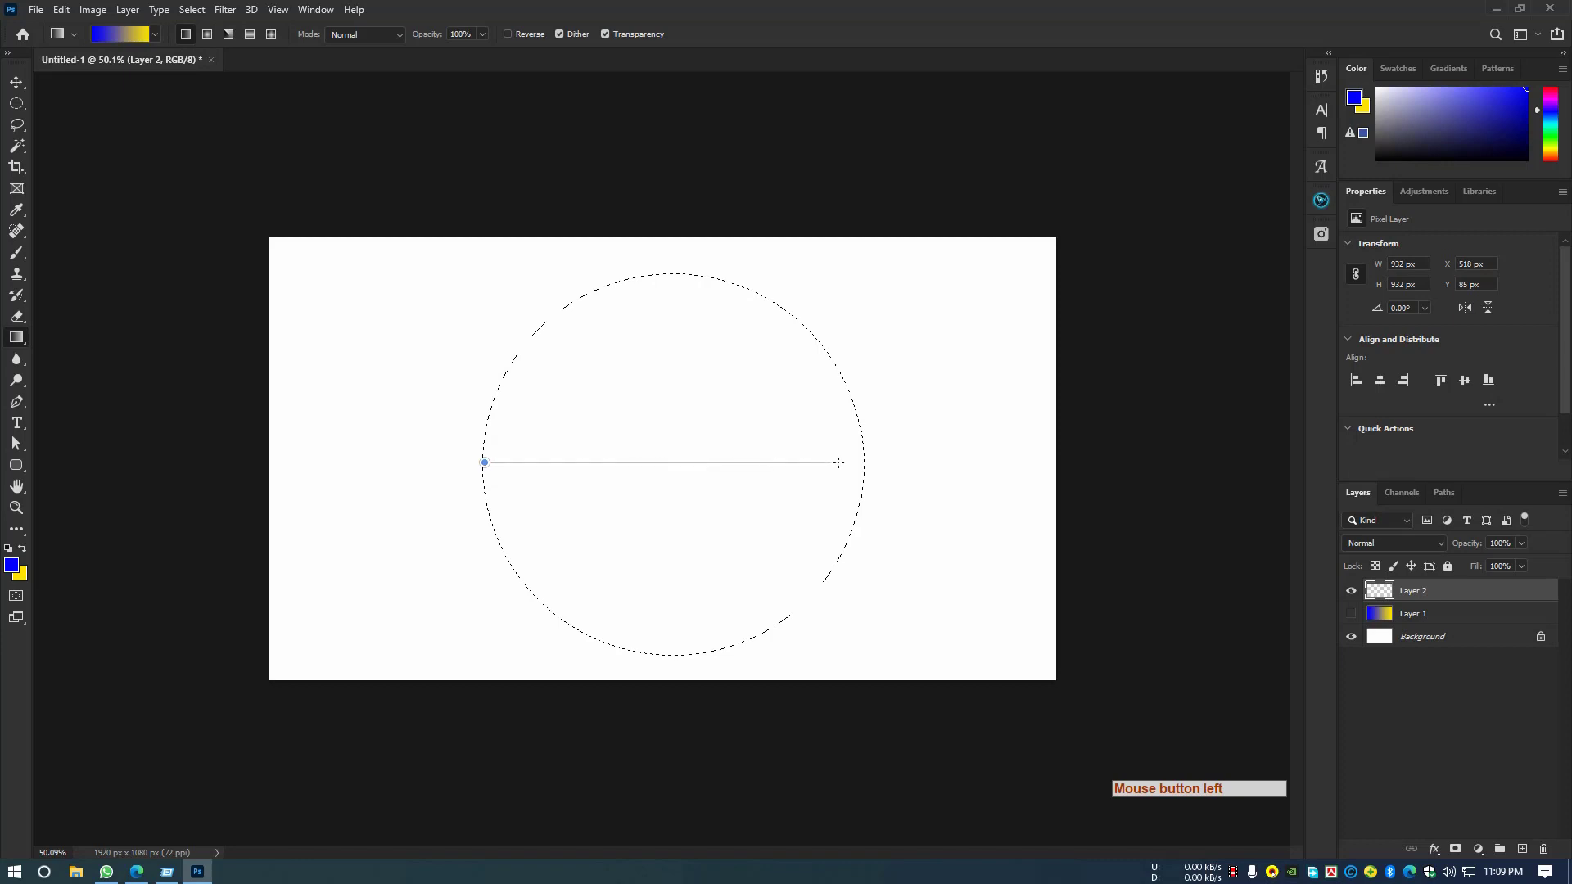
drag(838, 462, 863, 461)
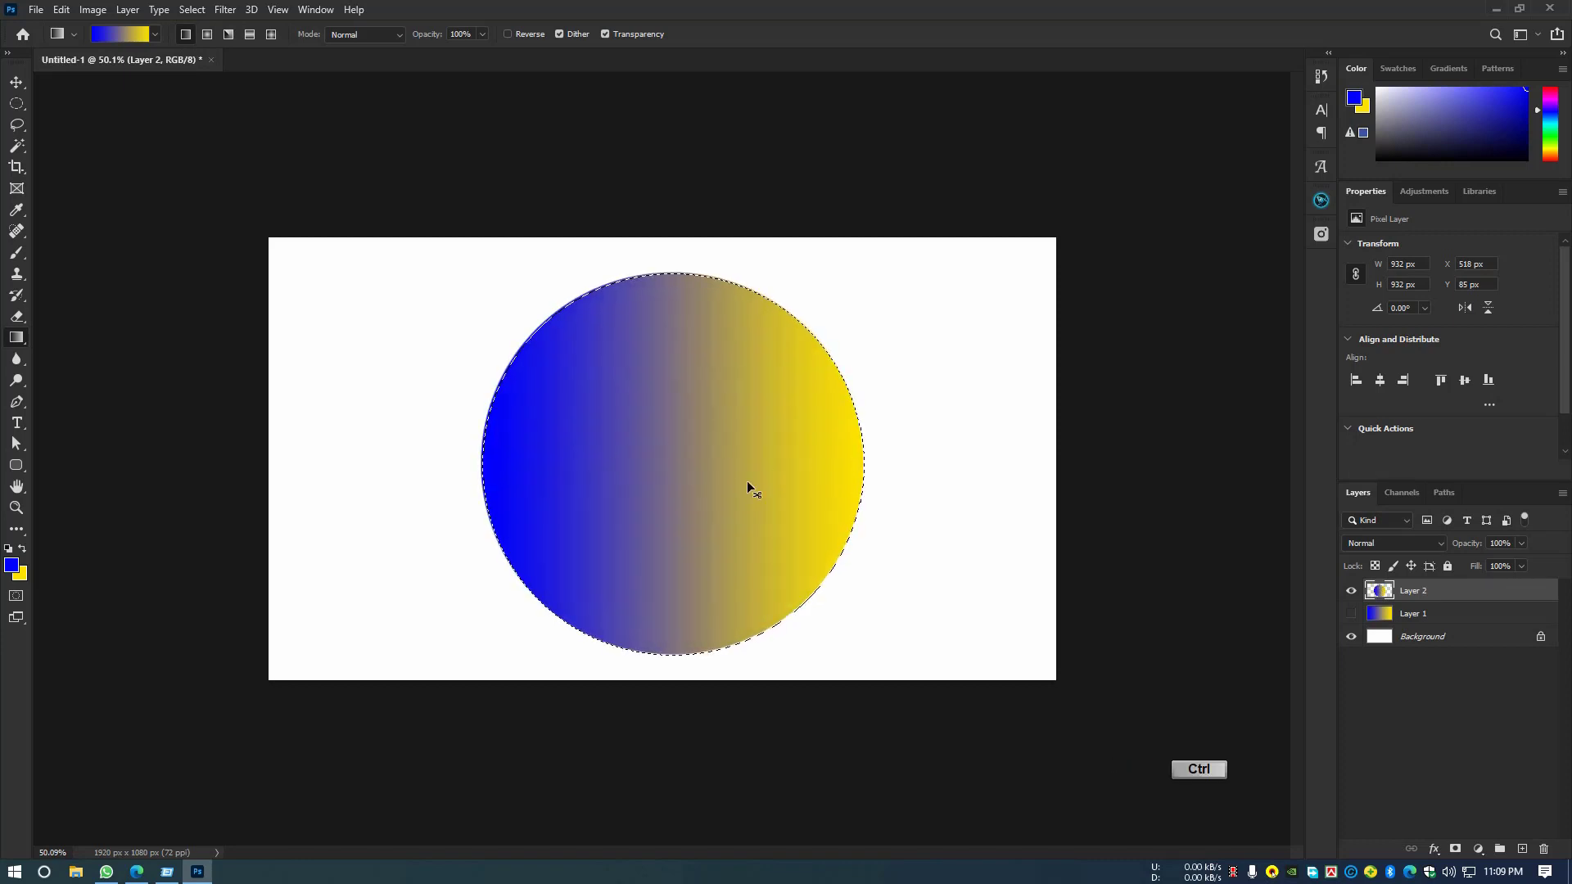
key(ctrl+z)
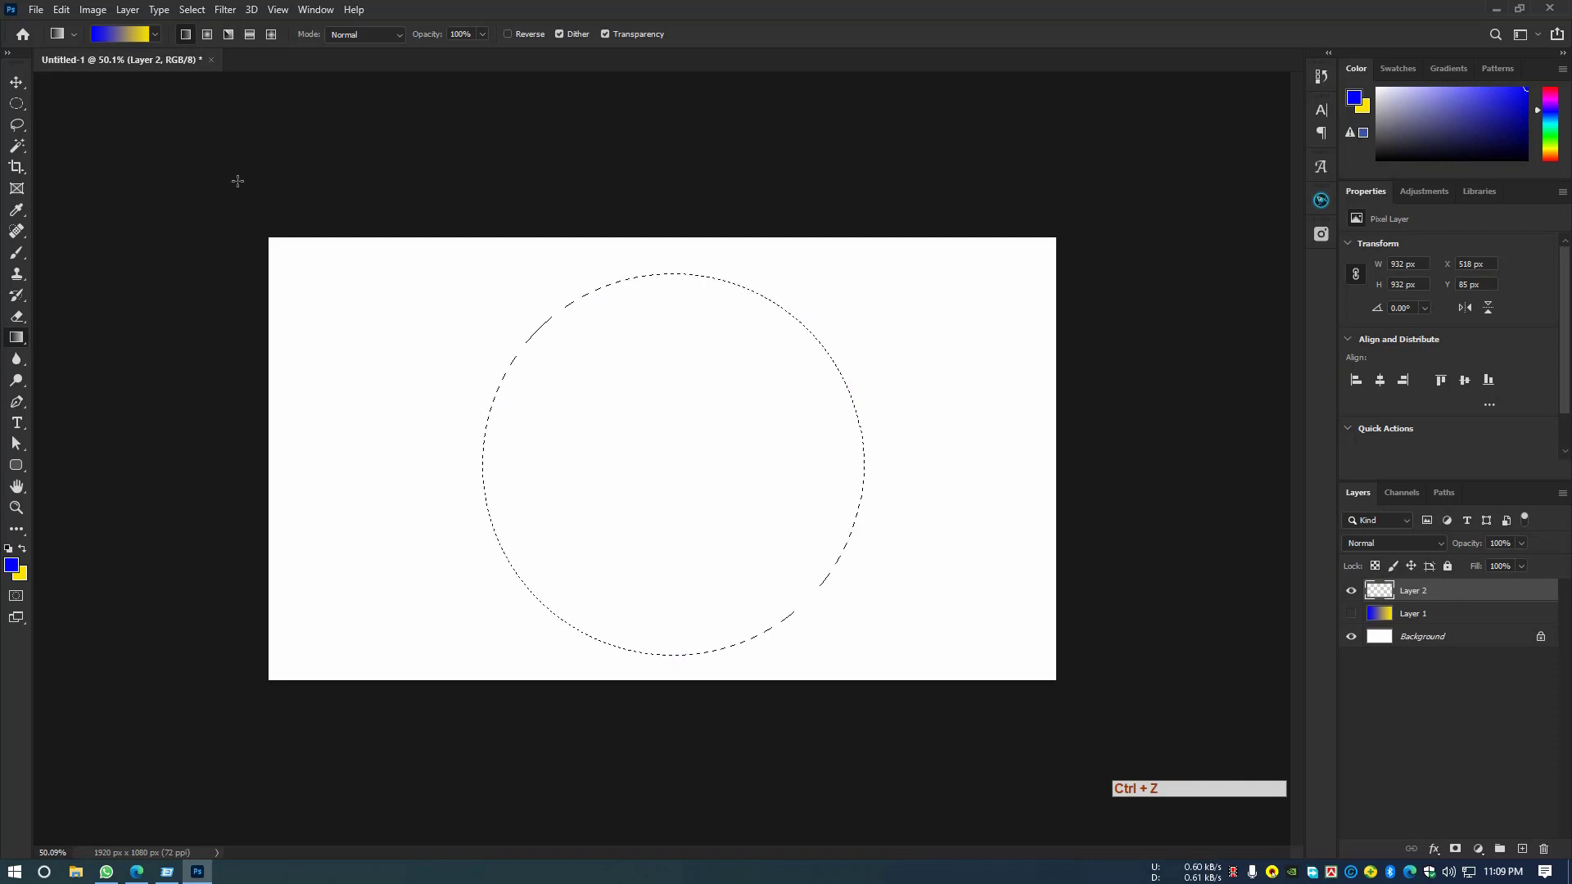
Set the foreground colour to red, fill the circular selection with a radial gradient drawn outward from its centre, and undo the fill.
click(208, 36)
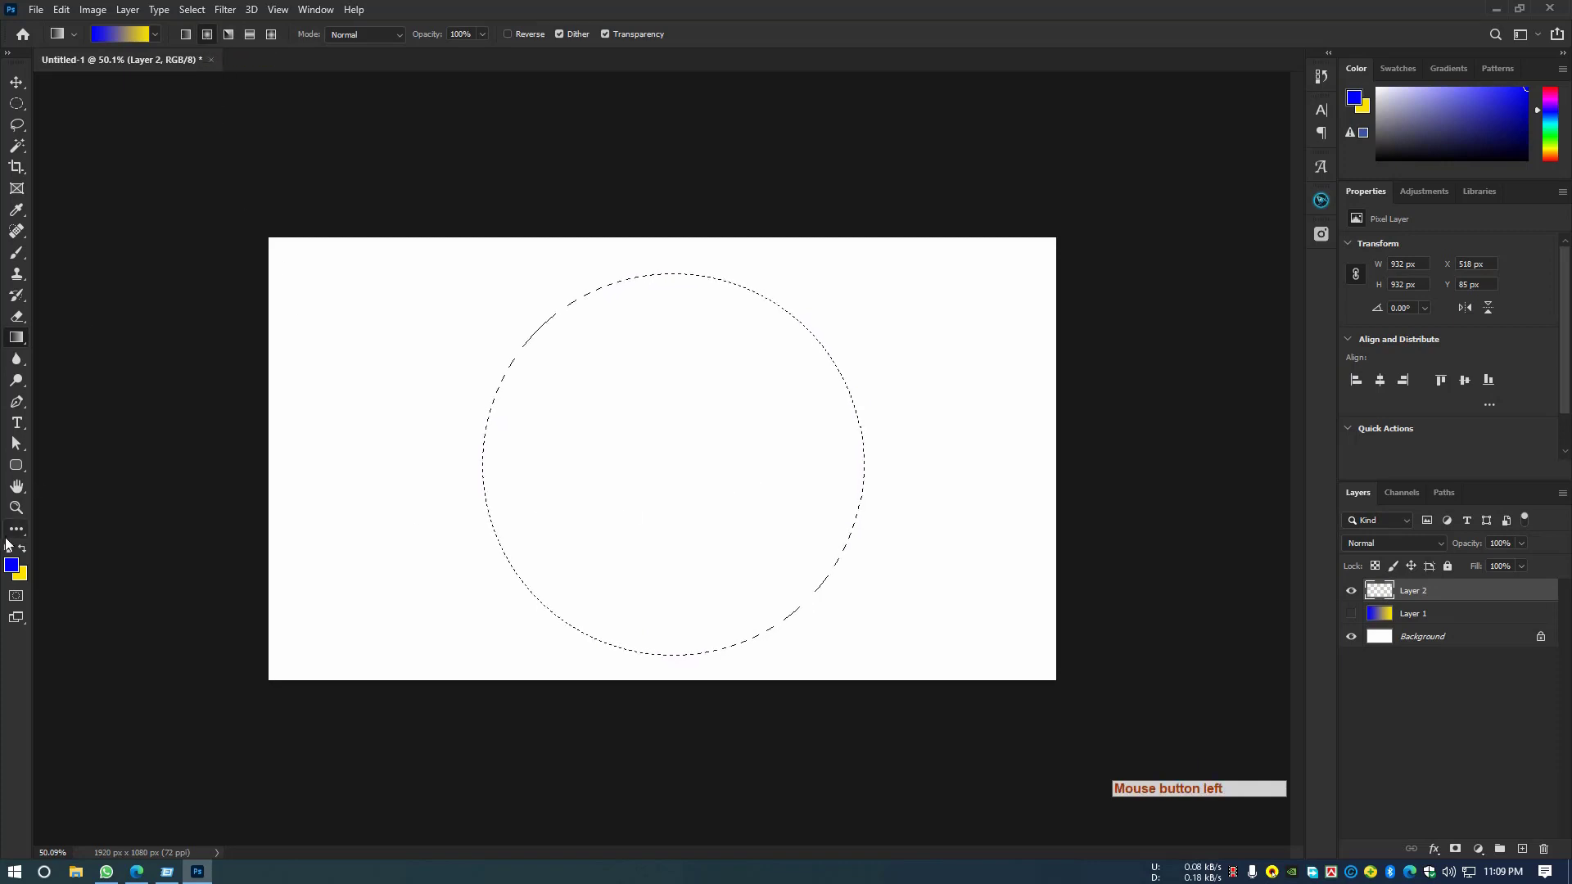
click(12, 565)
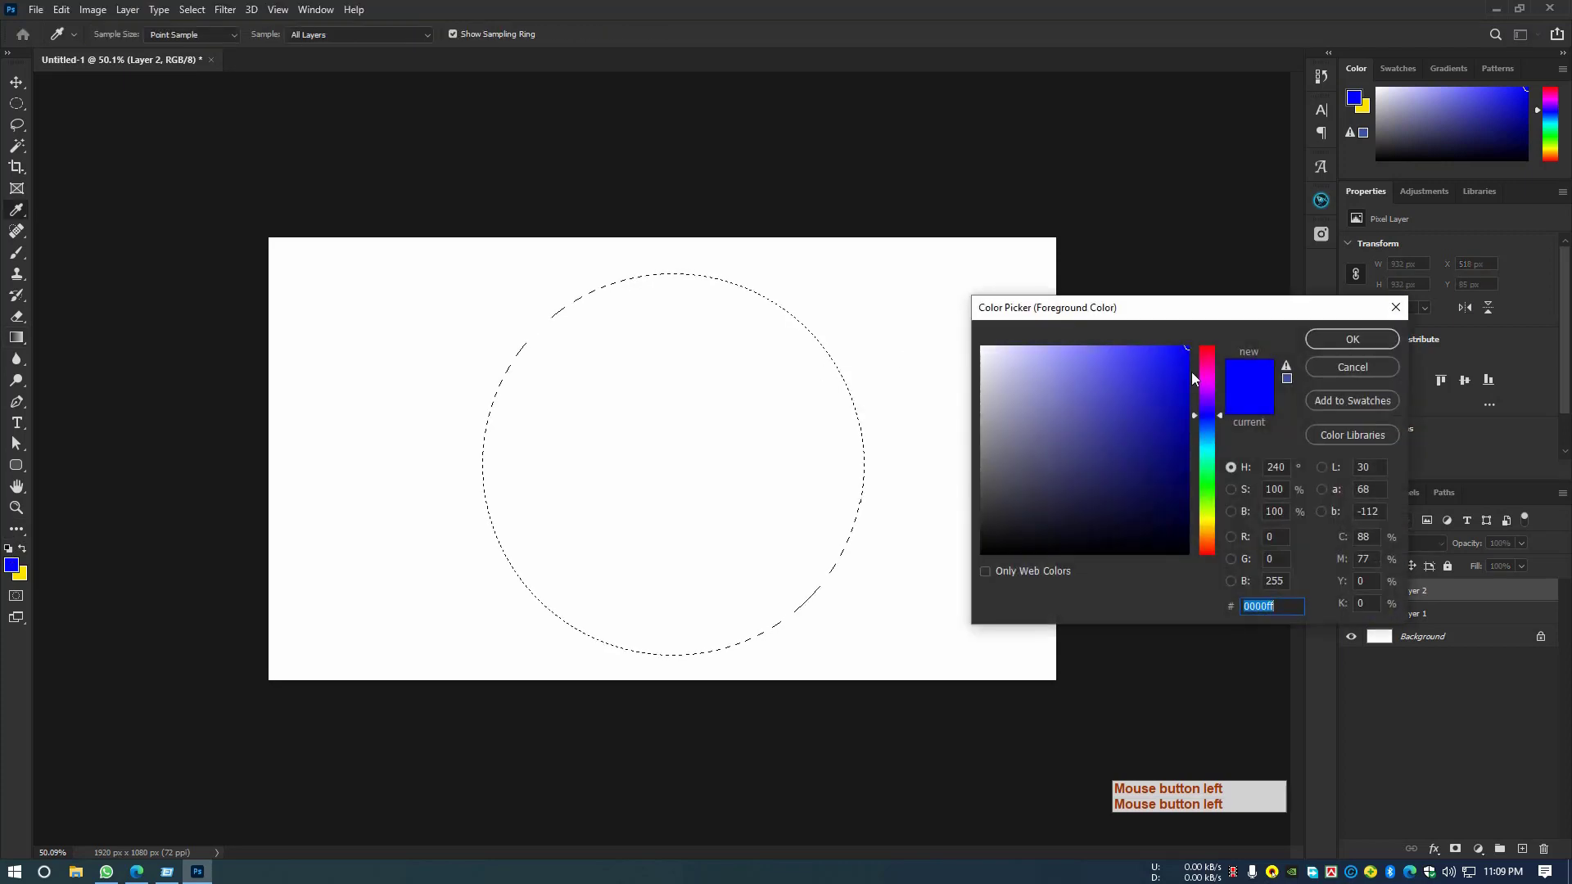
click(1206, 347)
click(1353, 339)
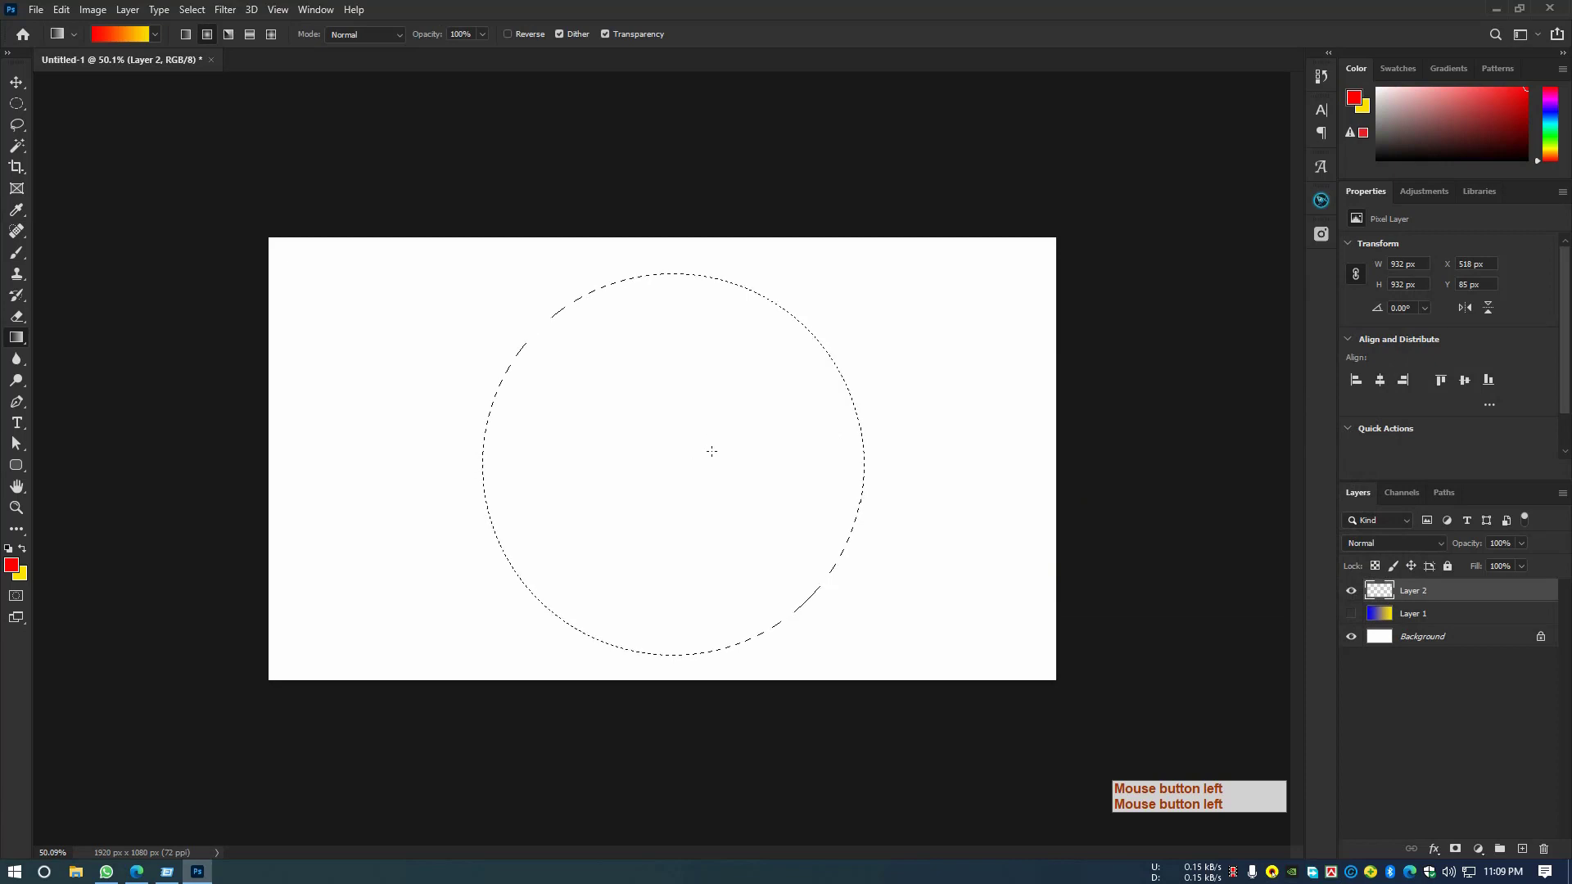
drag(679, 453, 809, 586)
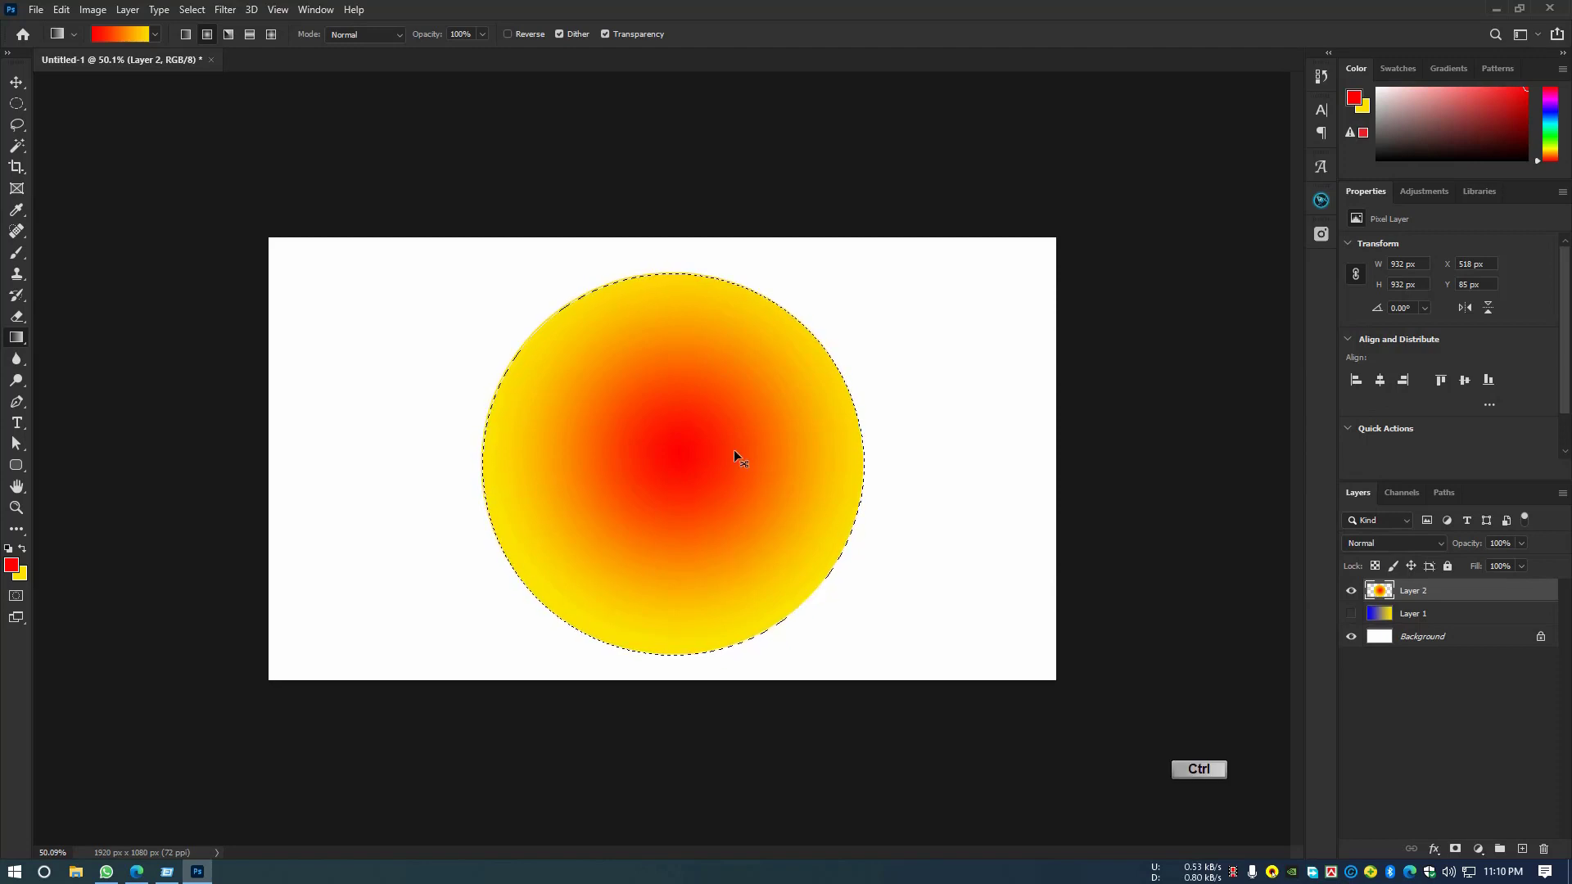
key(ctrl+z)
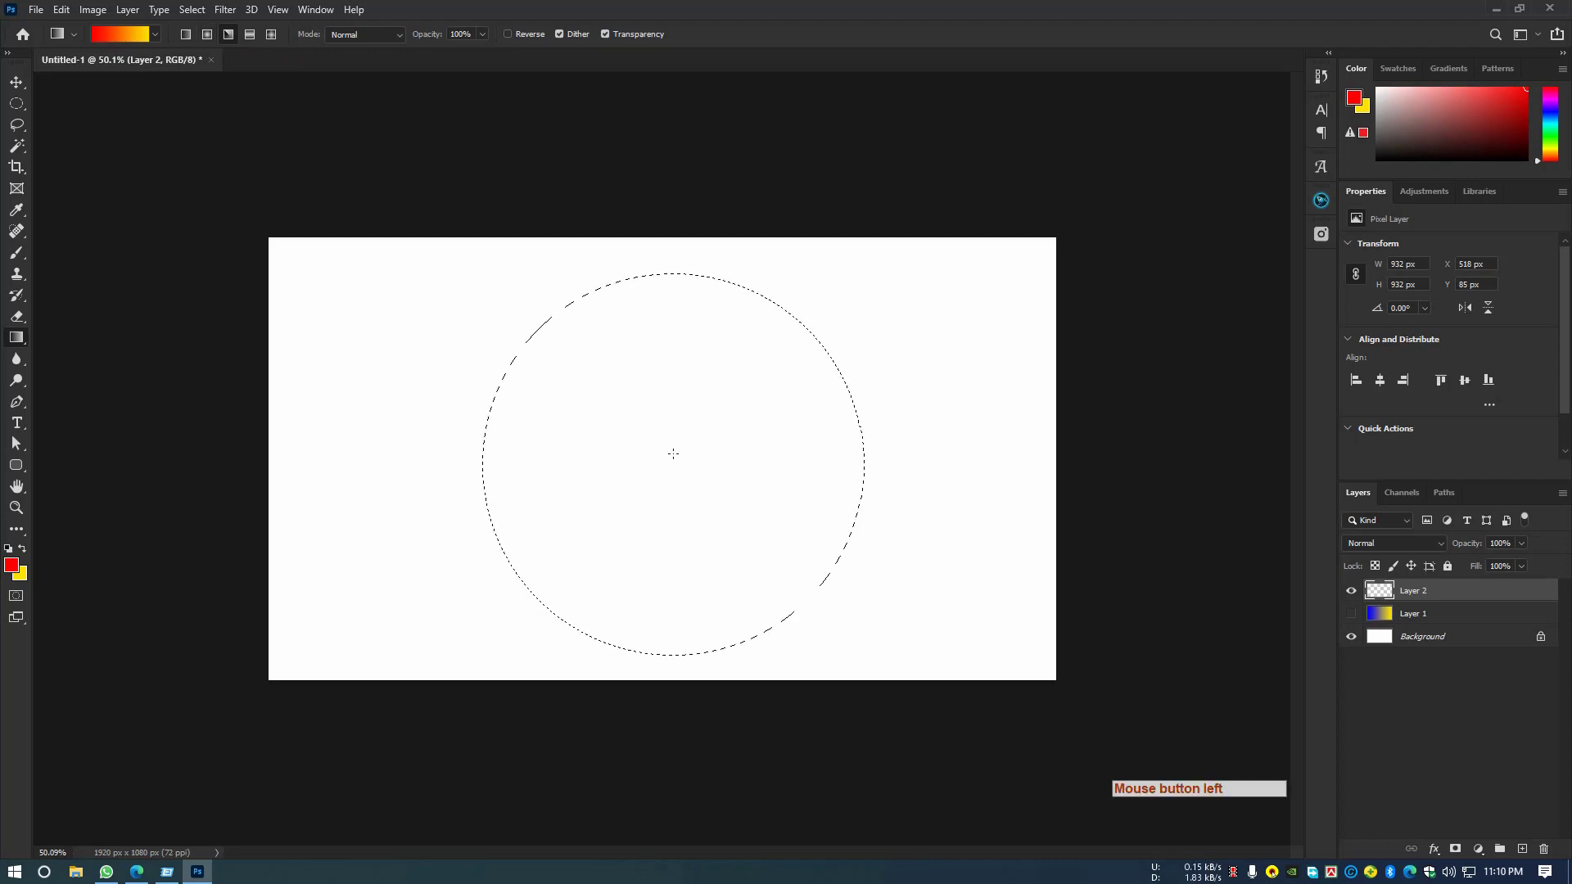
Draw an angle gradient from the circle's centre straight down, undo it, and redraw it from the centre towards the lower-right edge.
drag(671, 453, 672, 655)
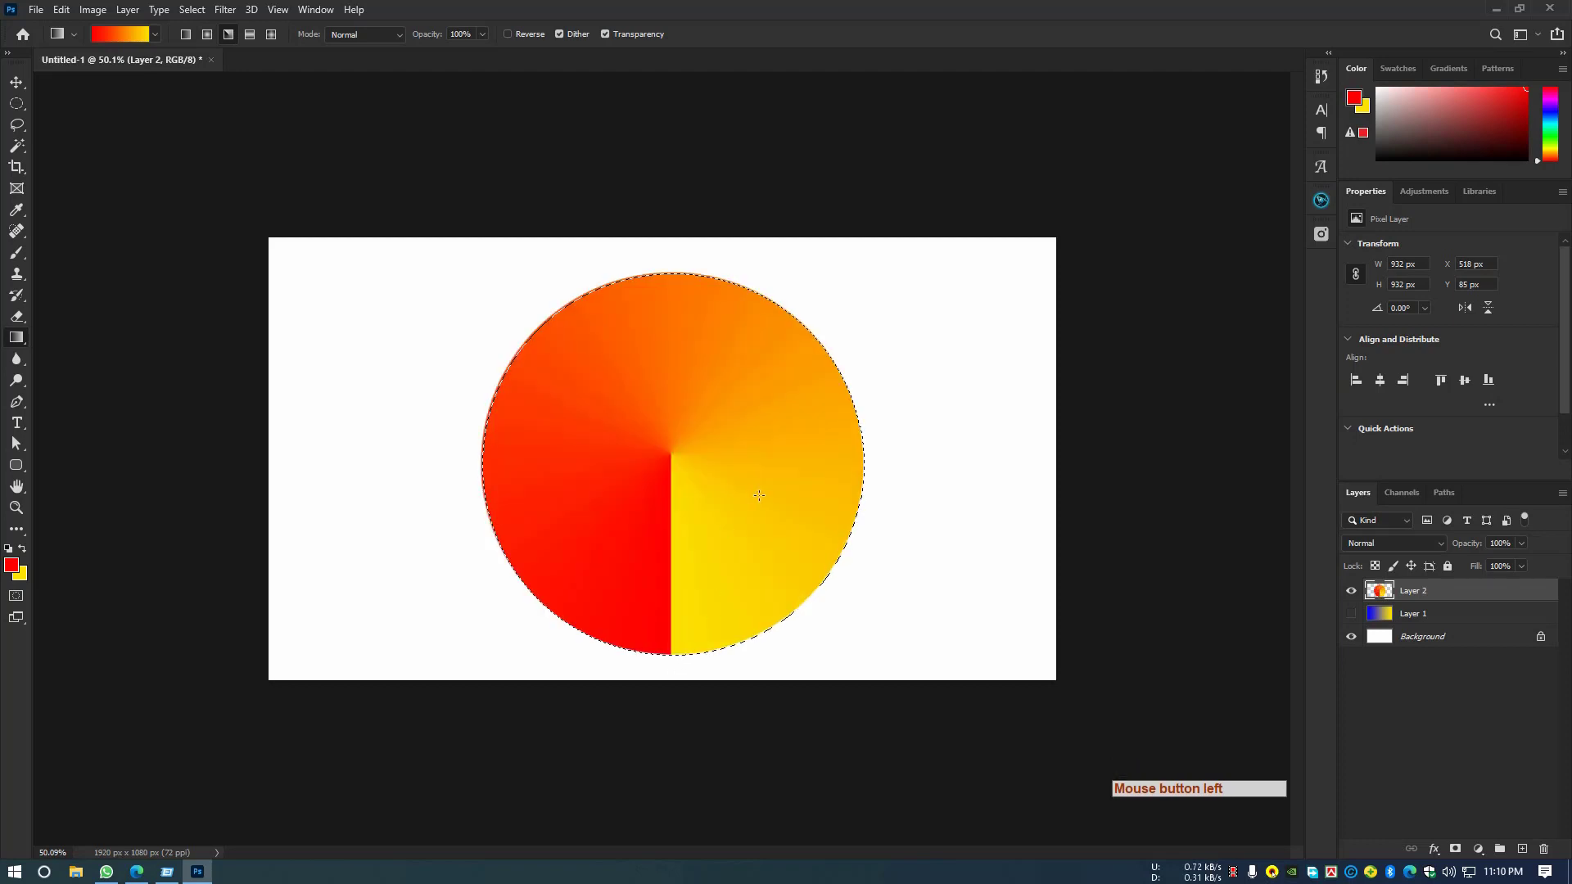
key(ctrl+z)
drag(684, 465, 802, 600)
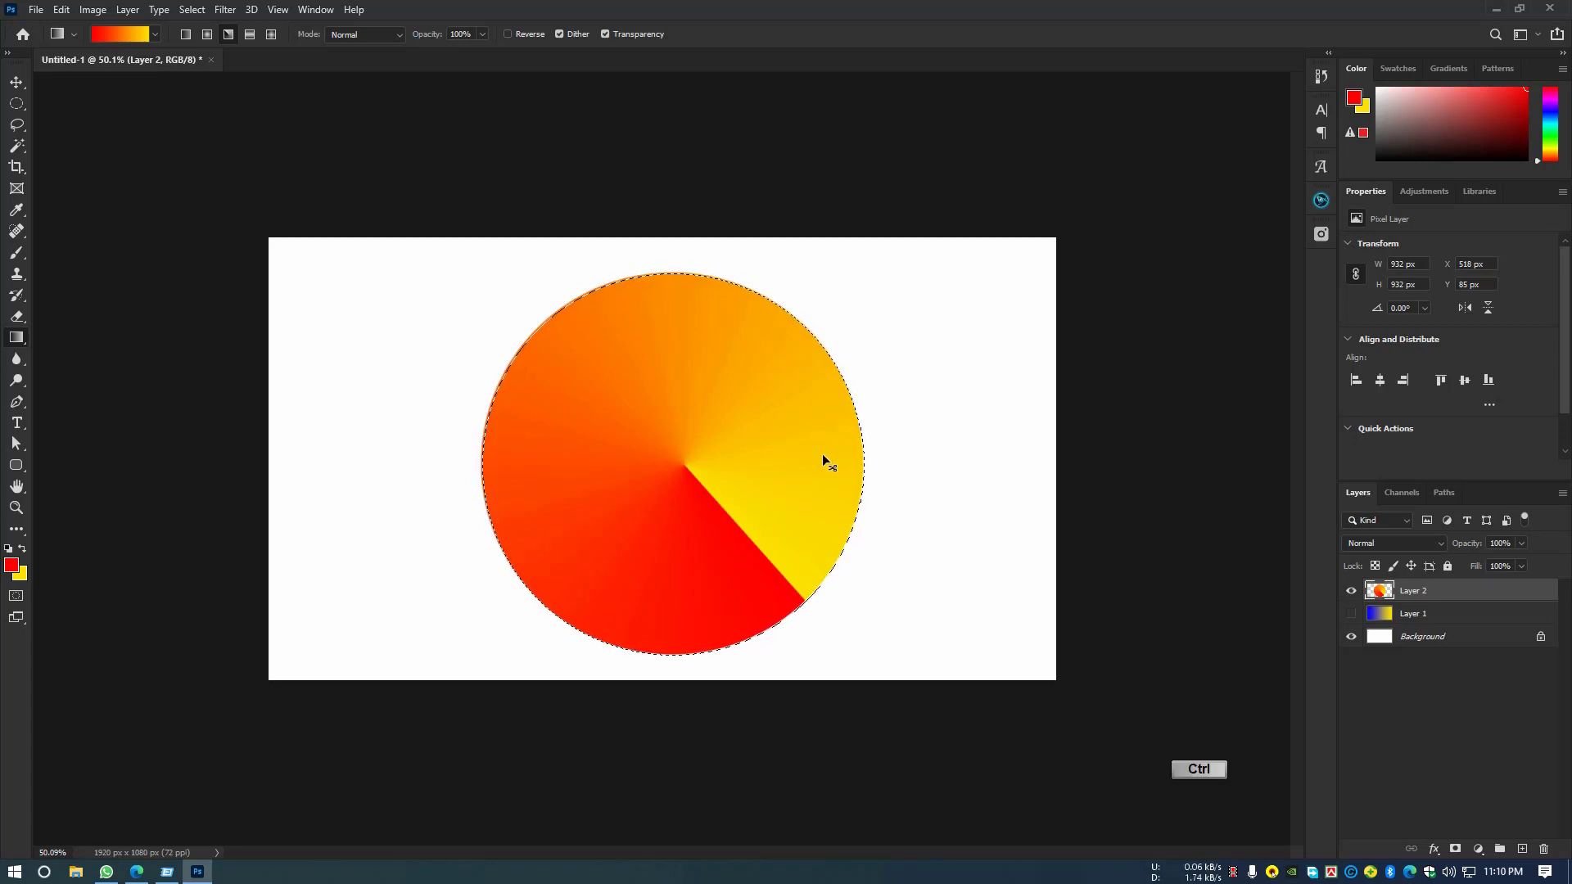
Undo the angle fill, fill the circular selection with a reflected gradient from its centre straight down to its edge, and undo that fill.
key(ctrl+z)
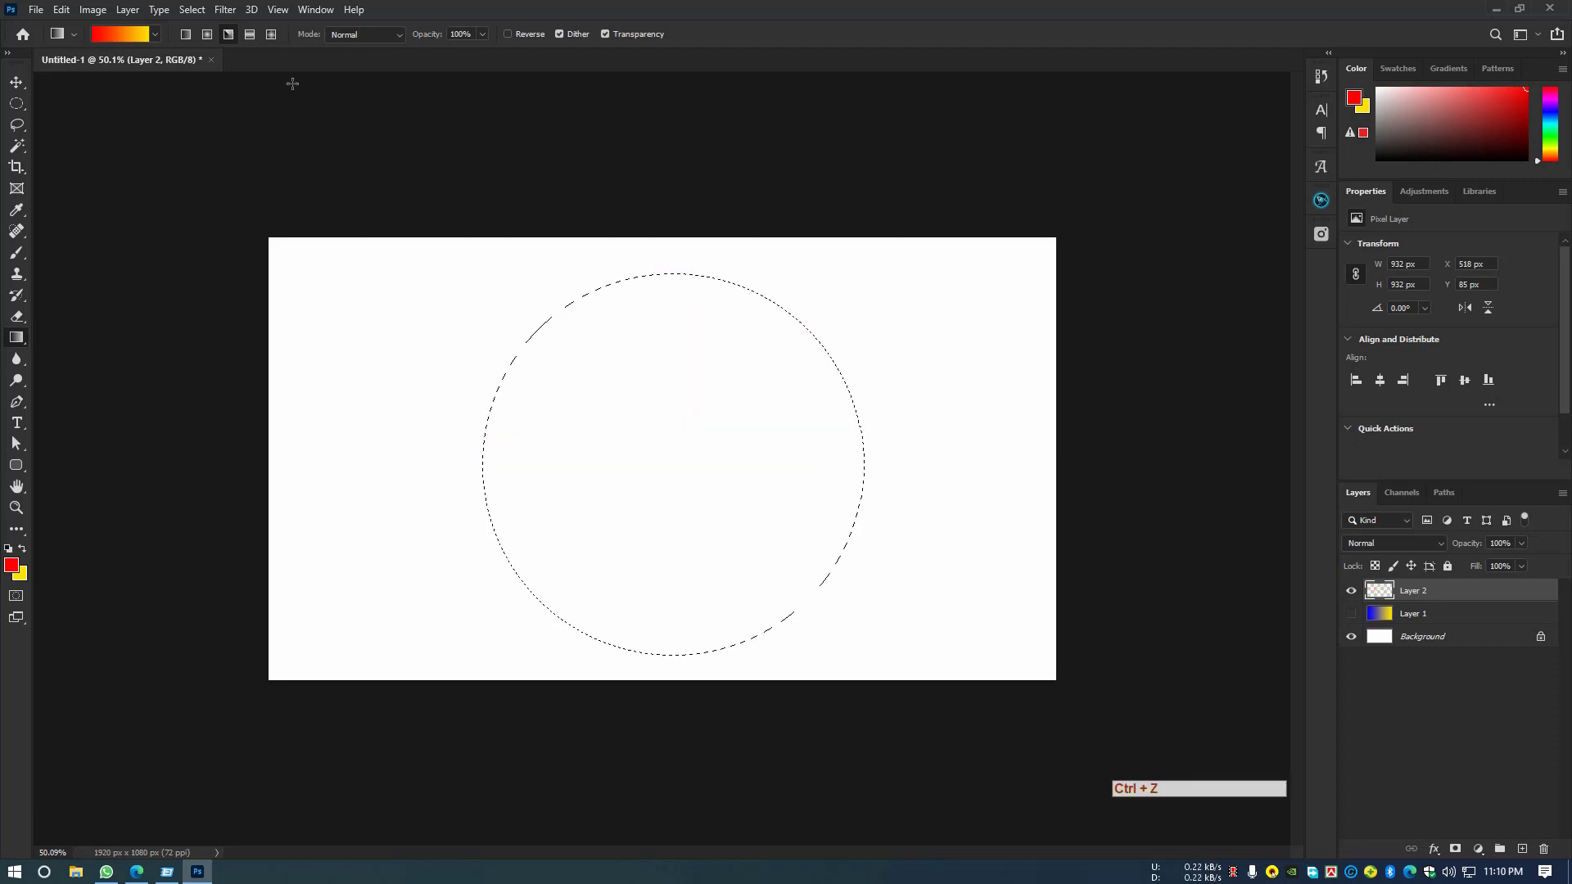
click(254, 36)
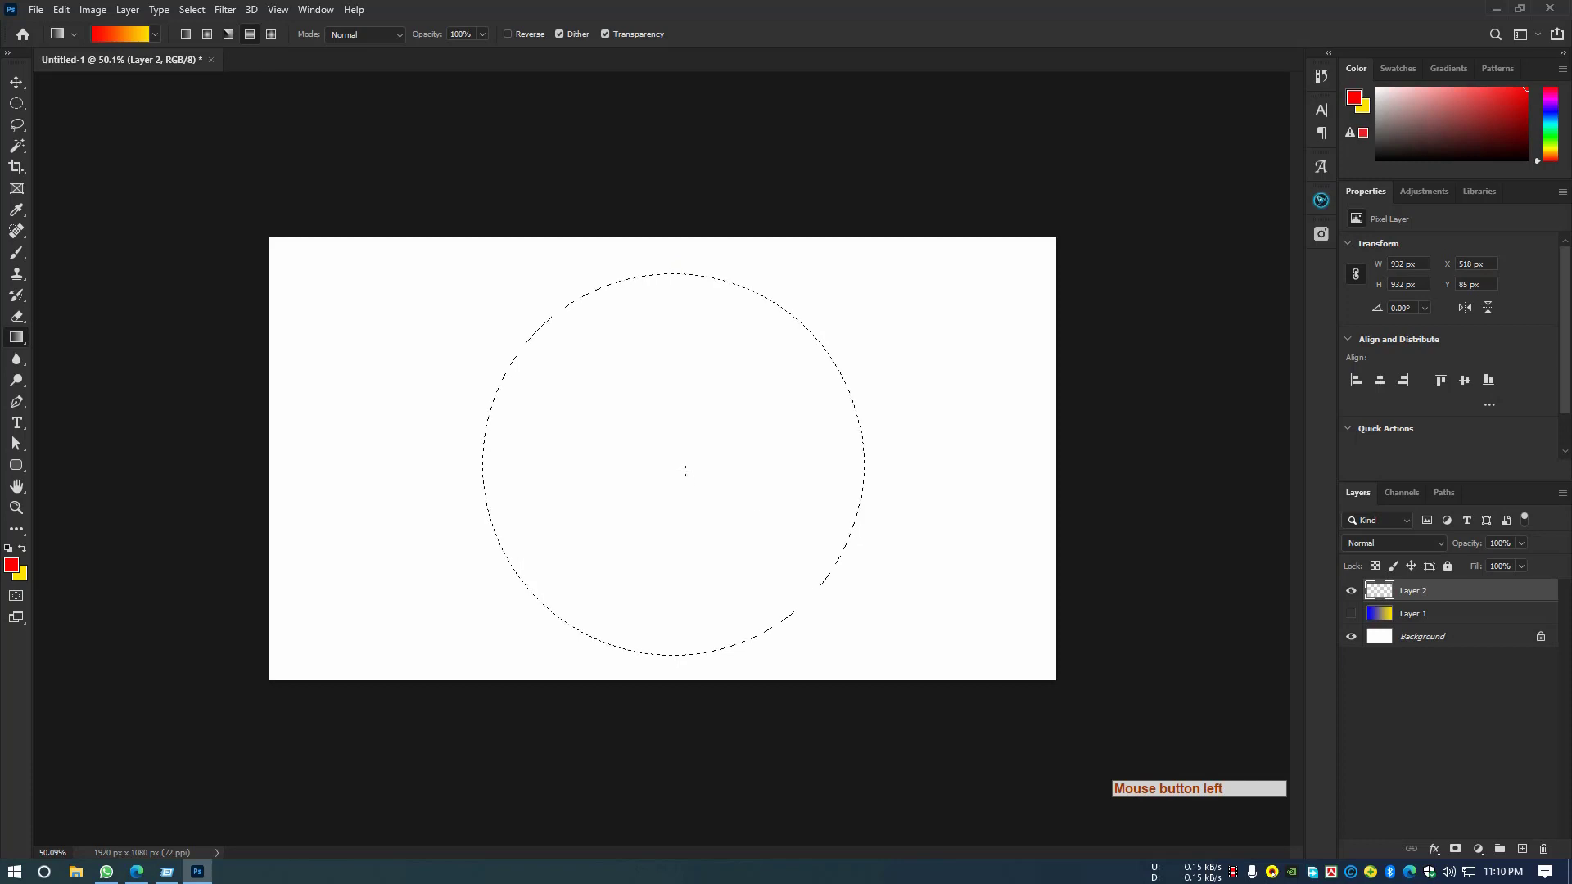
drag(669, 462, 670, 652)
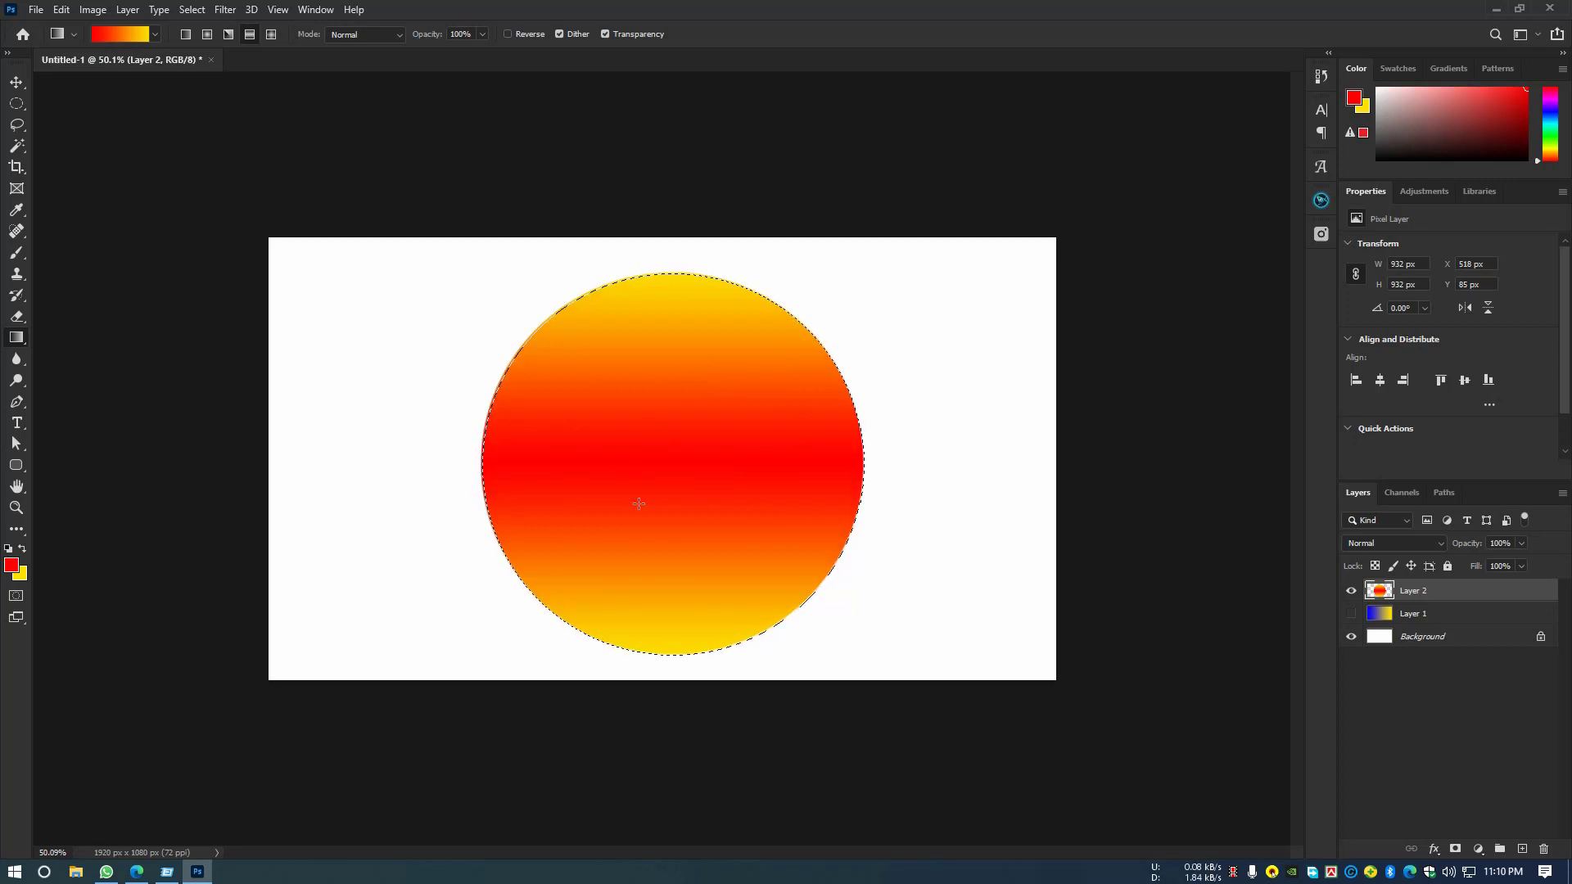
key(ctrl)
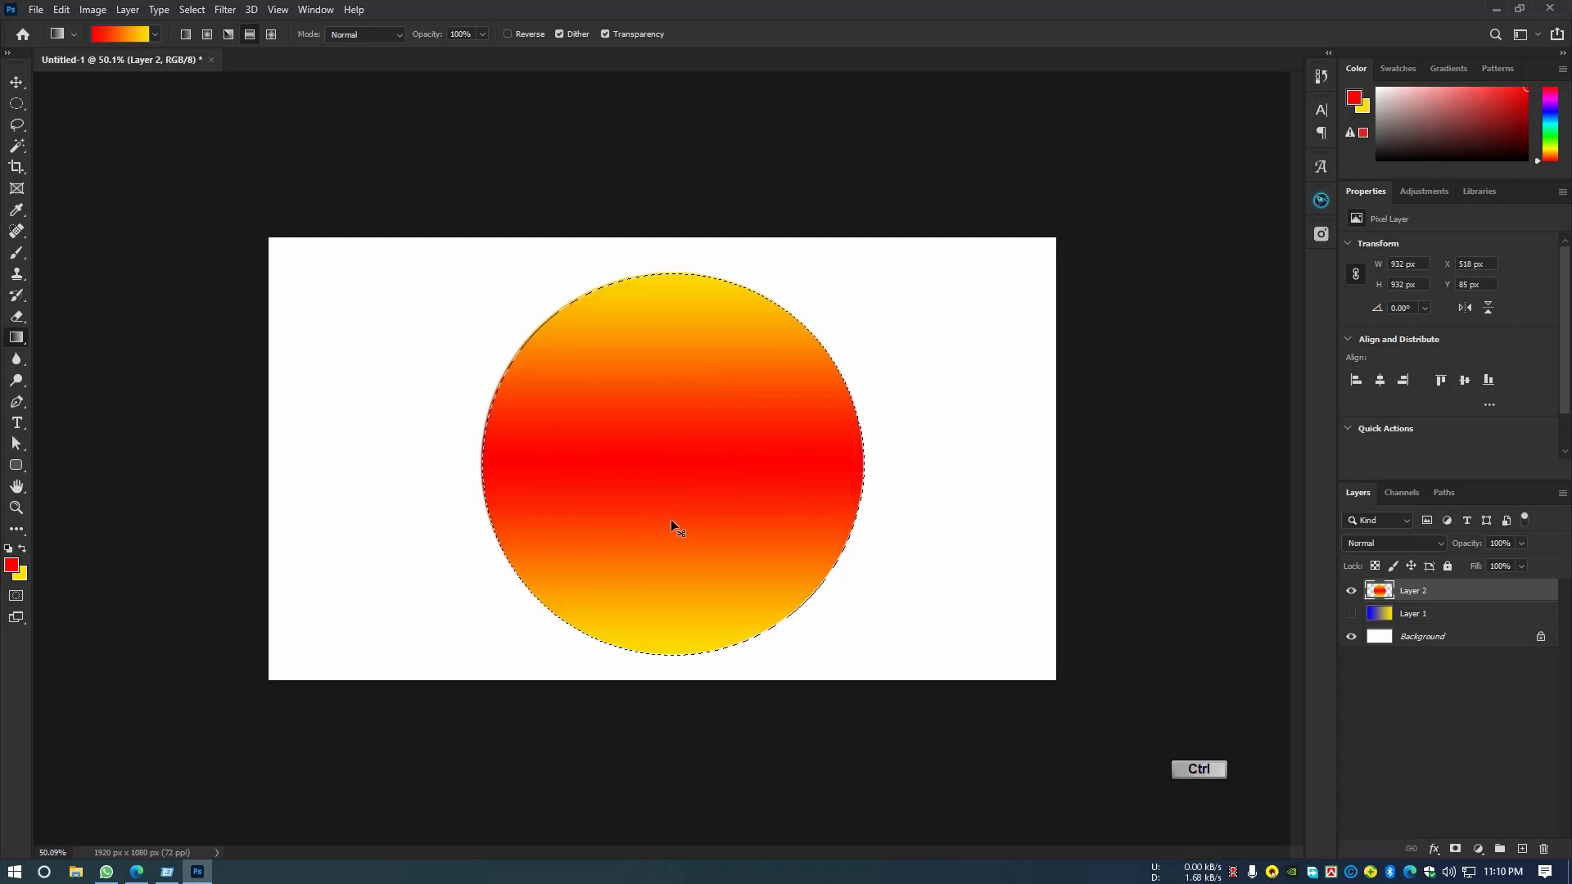
key(ctrl+z)
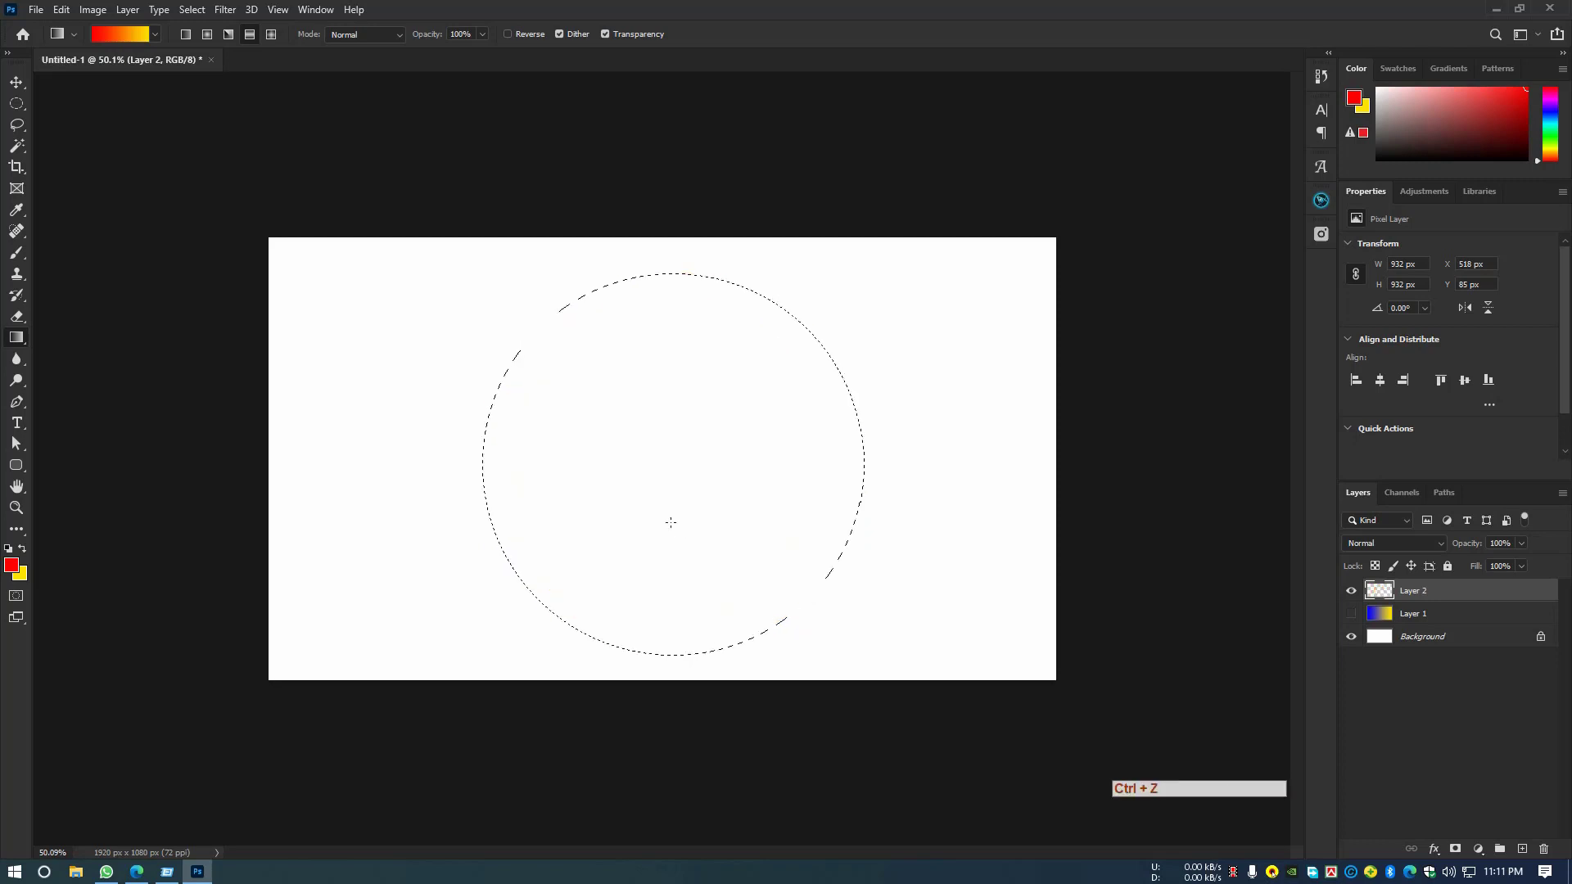
Deselect the circle and draw red-to-yellow diamond gradients at various places across the layer, ending with one slightly left of the canvas centre.
key(ctrl+d)
click(270, 33)
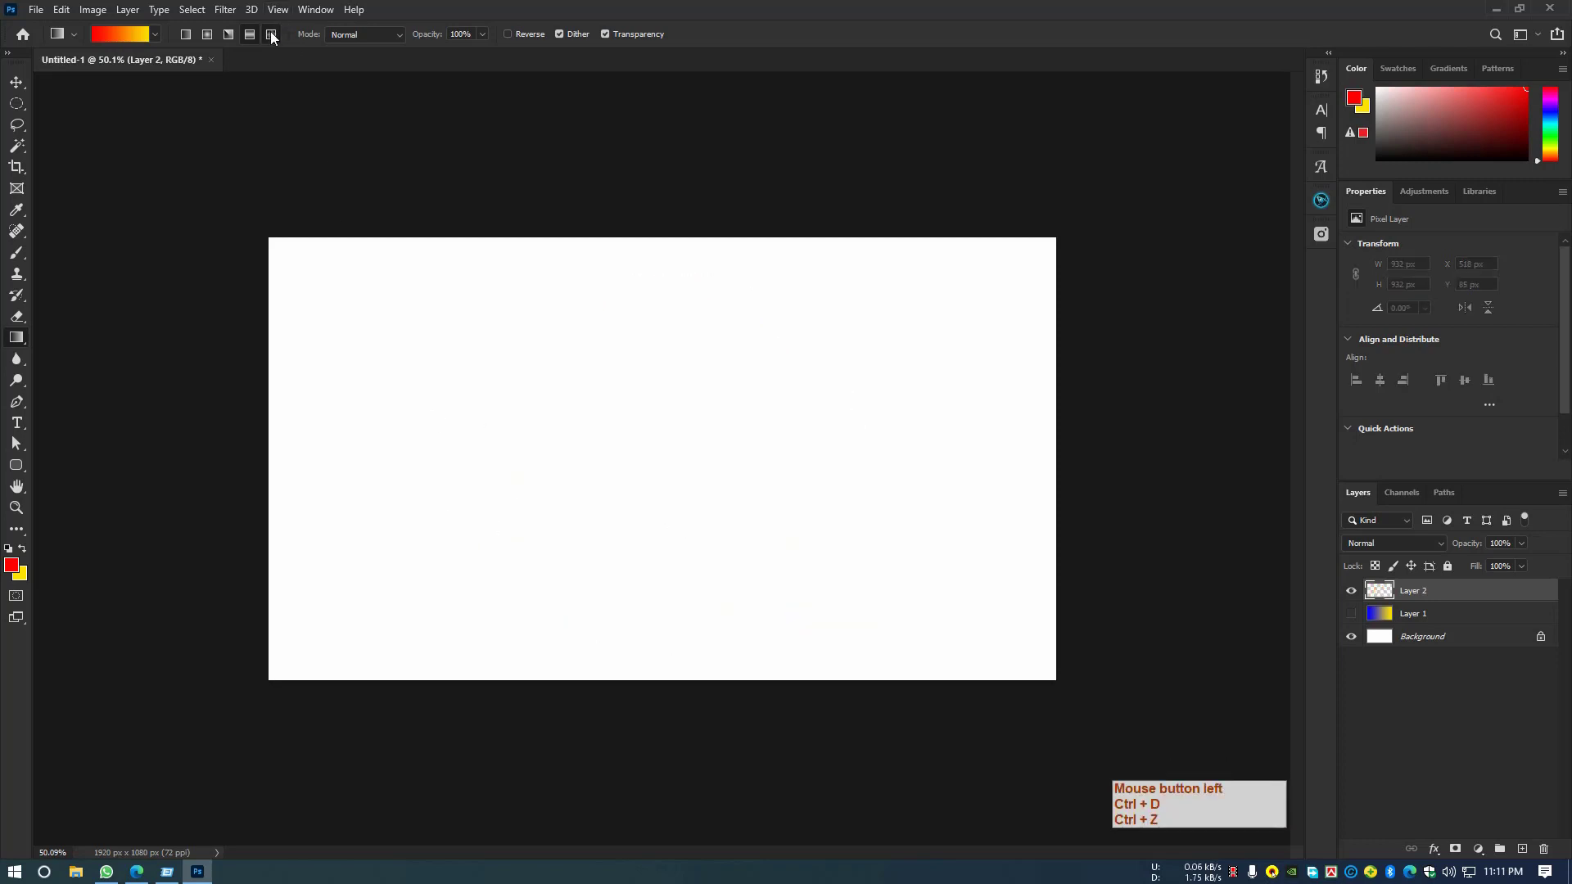
drag(556, 369, 637, 460)
drag(785, 344, 902, 450)
drag(427, 421, 514, 541)
drag(810, 369, 887, 454)
drag(975, 316, 1053, 438)
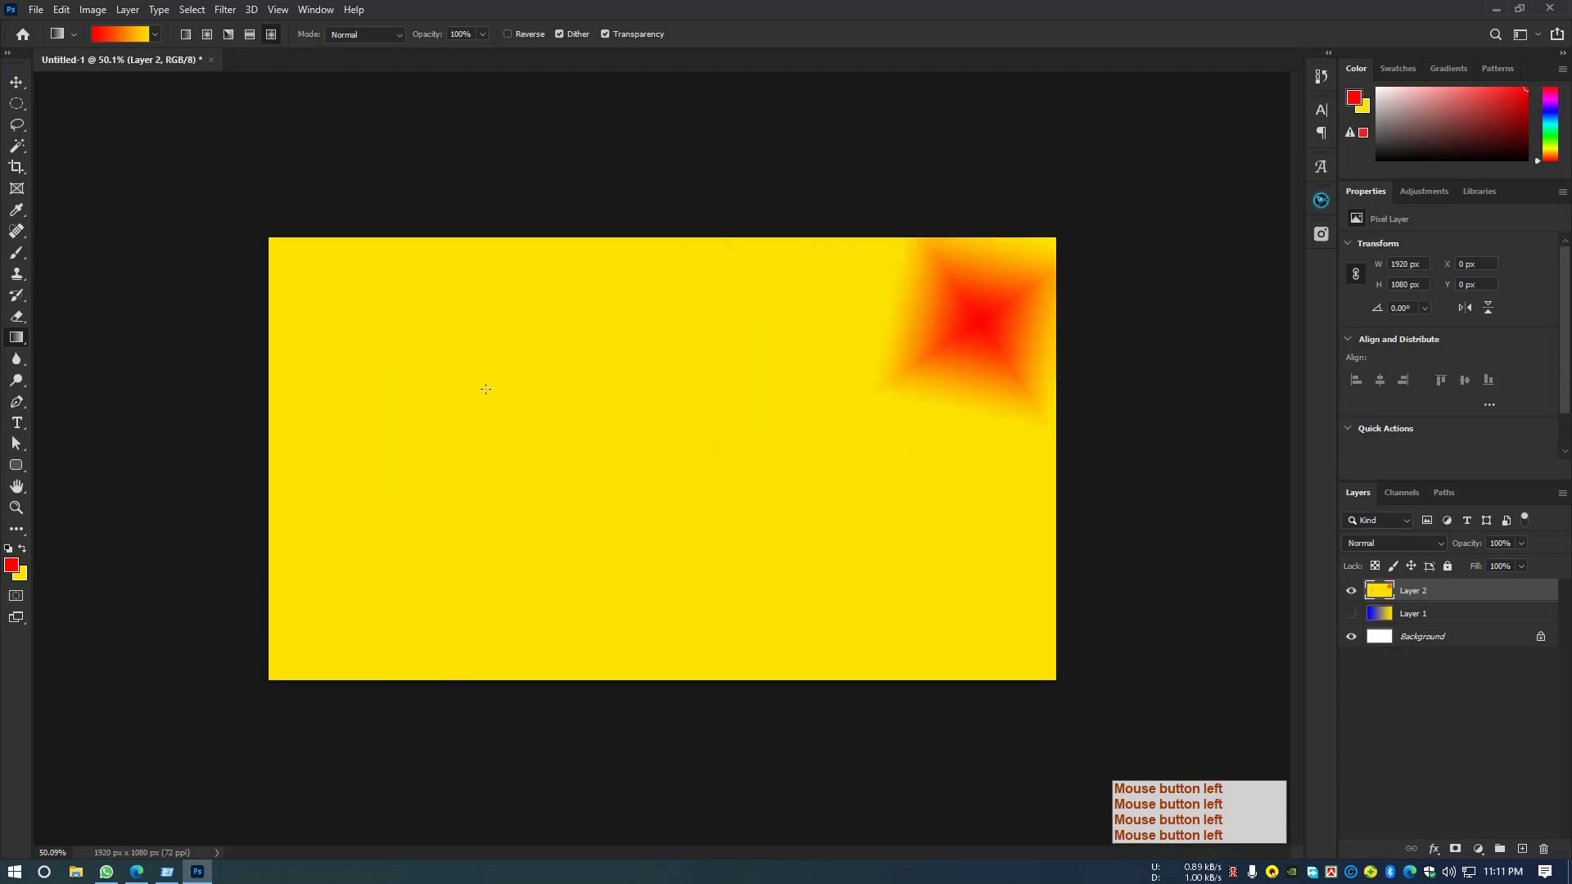
drag(486, 387, 643, 544)
drag(723, 321, 869, 487)
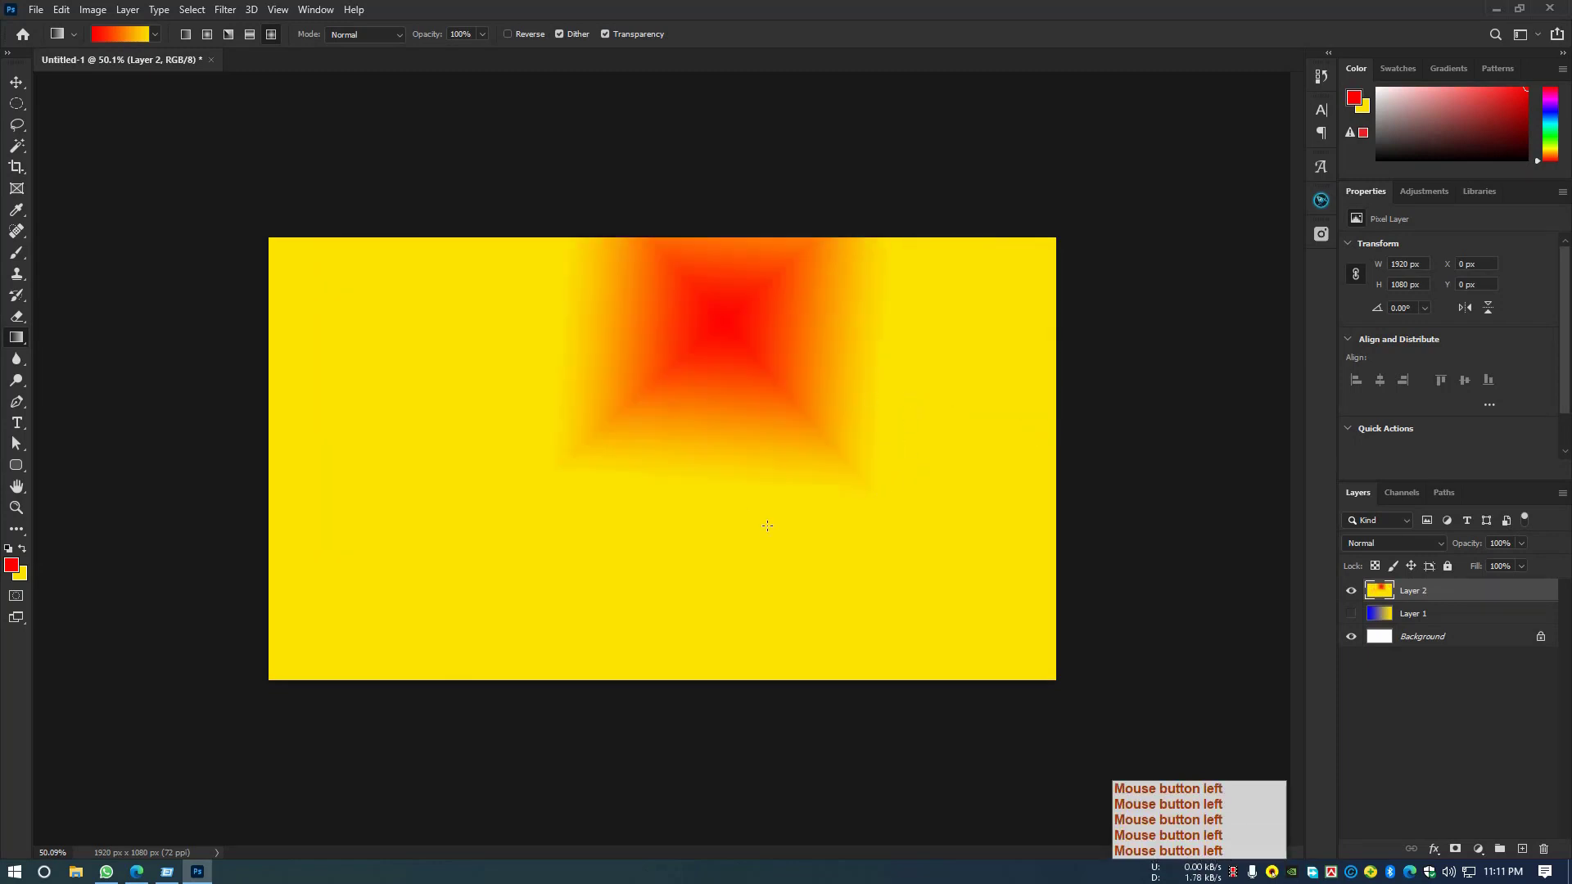
drag(524, 479, 606, 589)
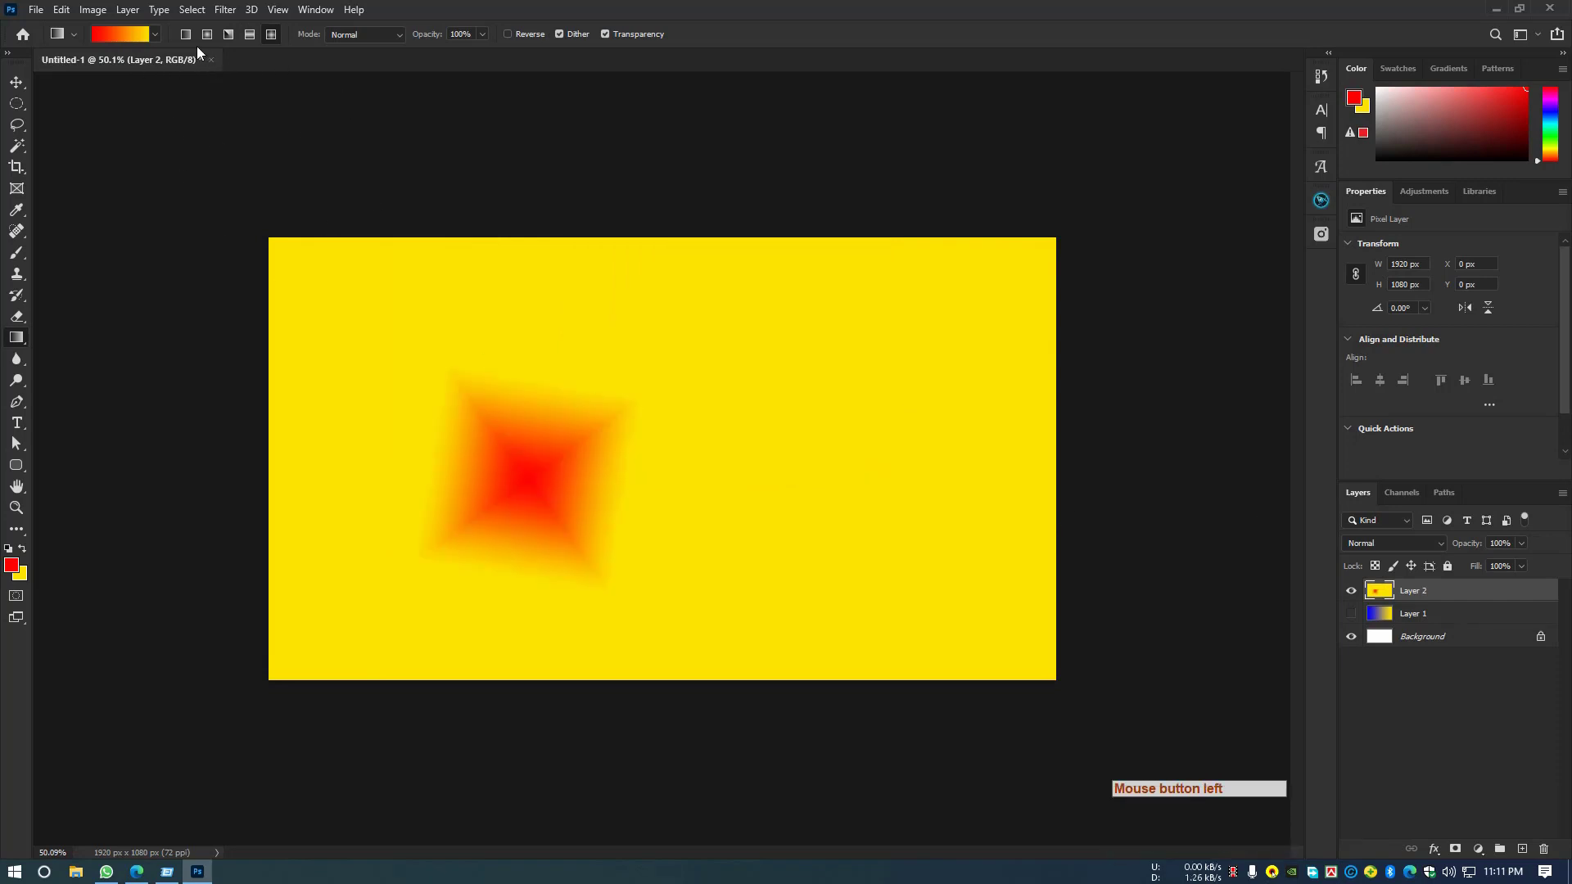
click(342, 36)
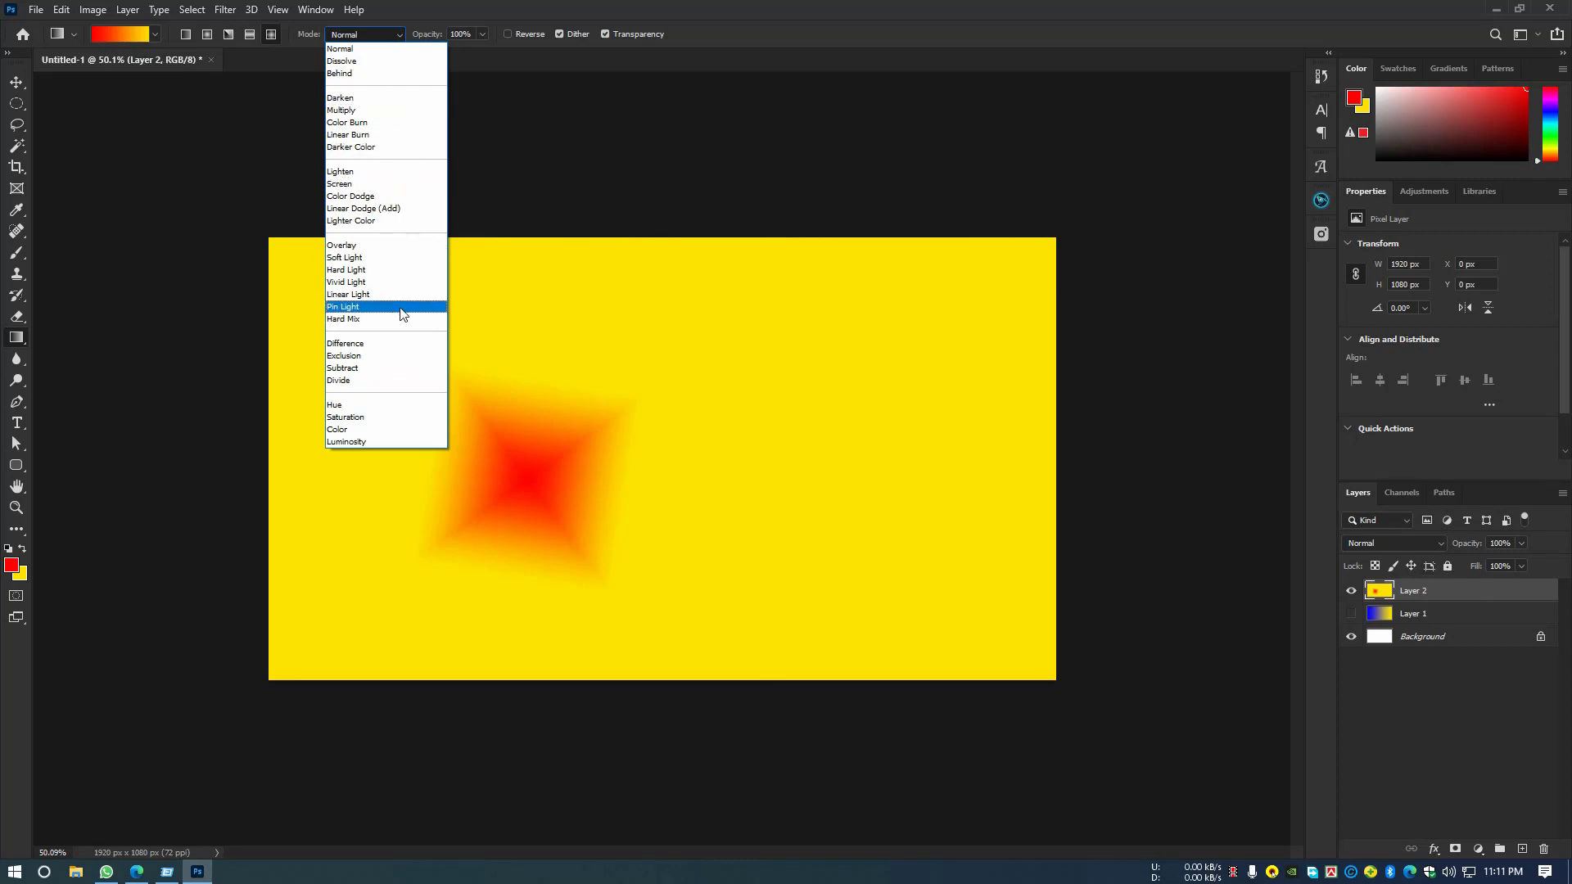
click(709, 7)
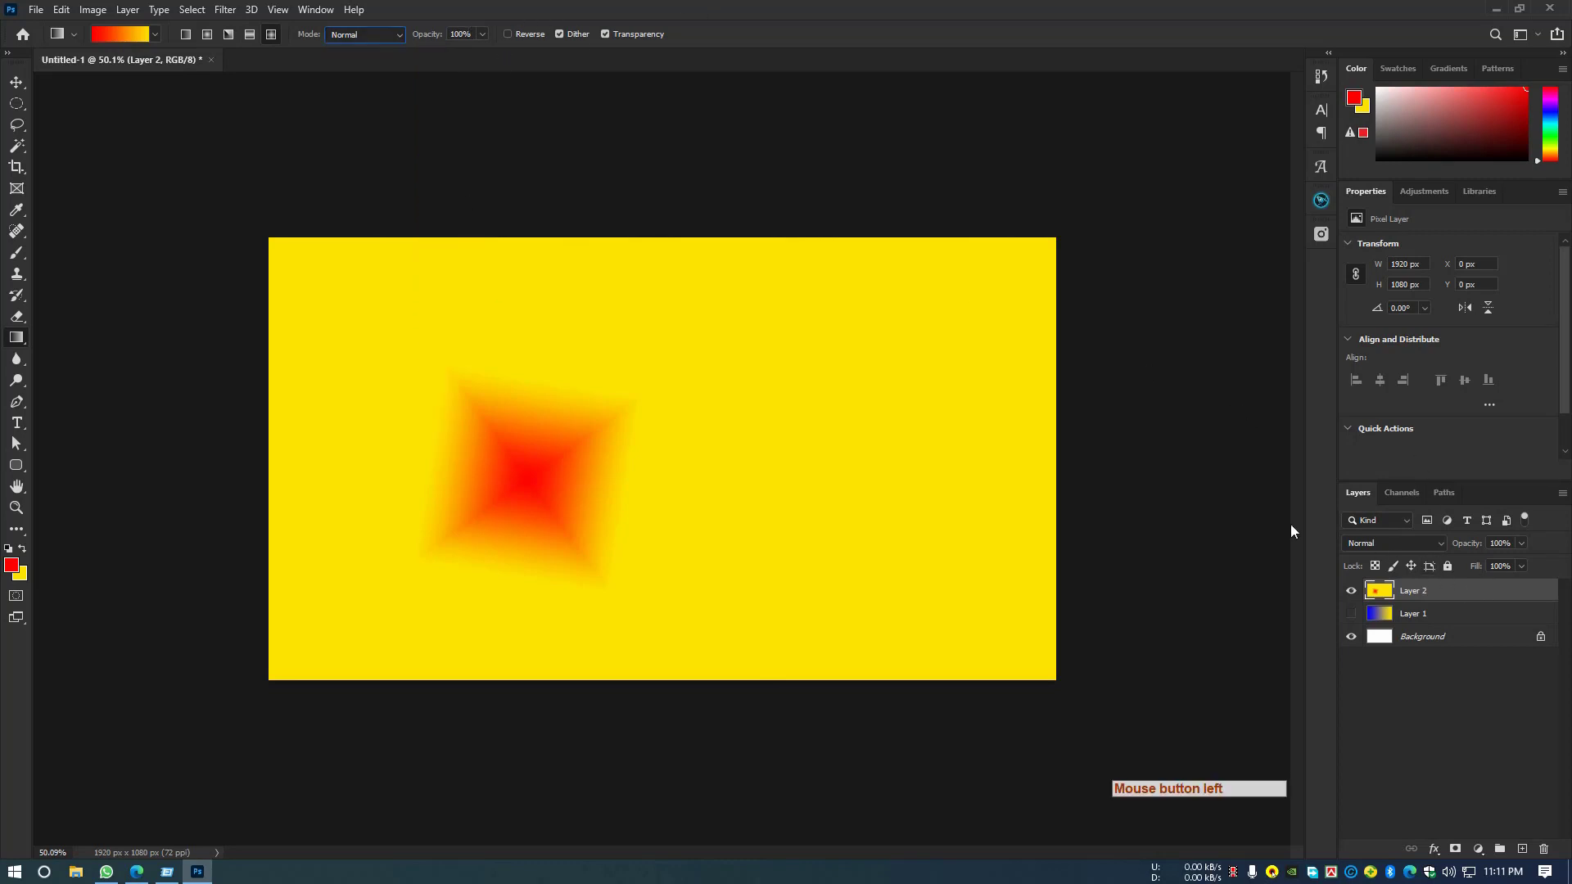
click(1350, 591)
click(1351, 591)
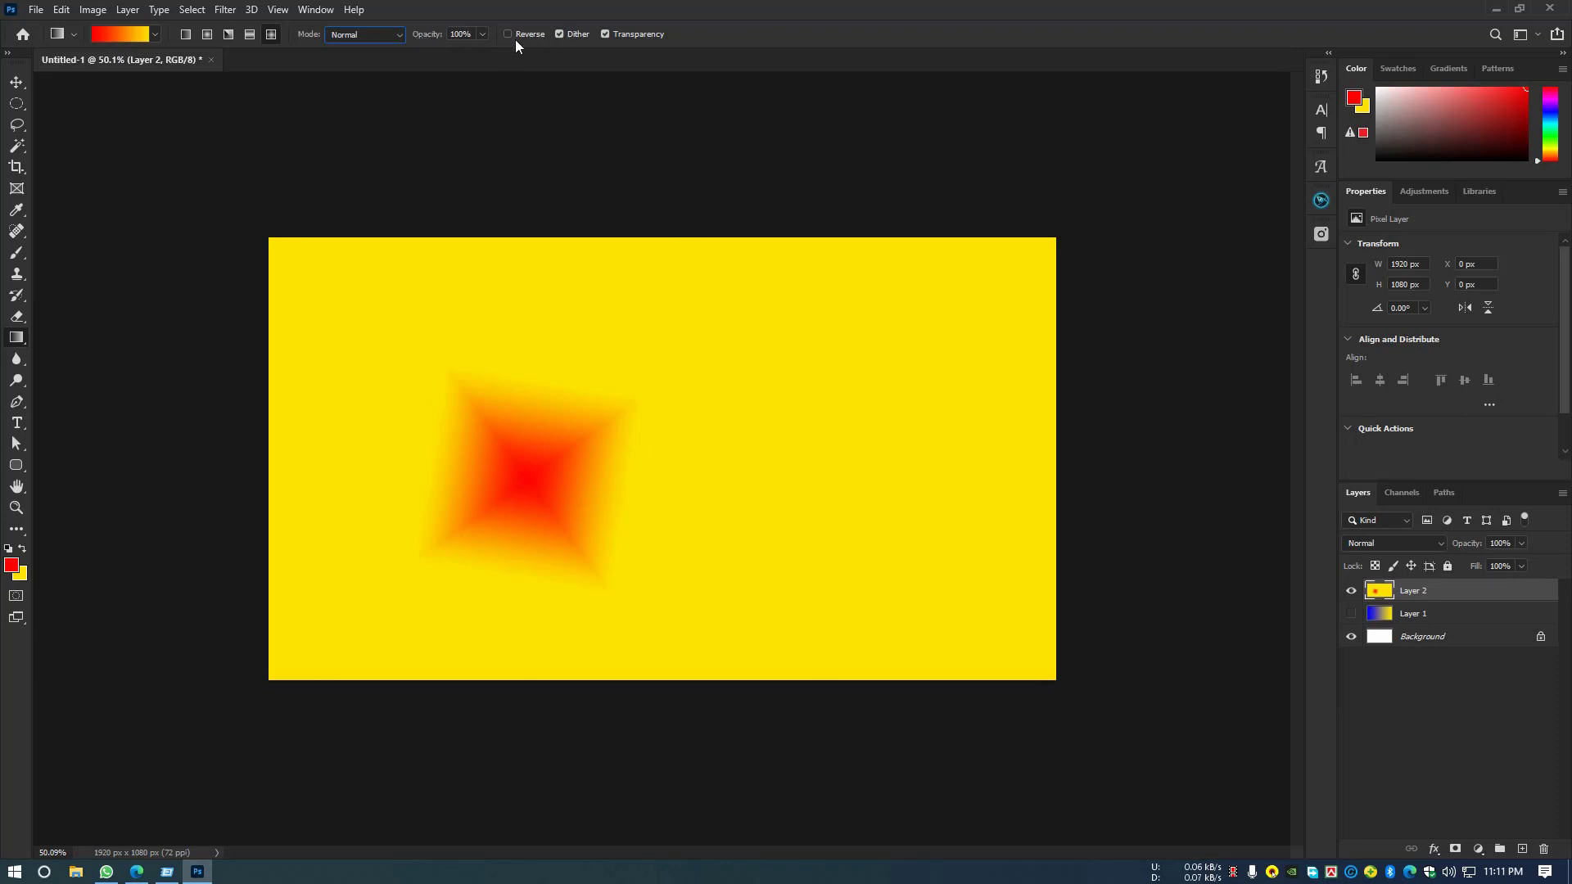
Hide Layer 2 and fill a new layer with a red-to-yellow radial gradient from the canvas centre to its lower-right corner.
click(1351, 590)
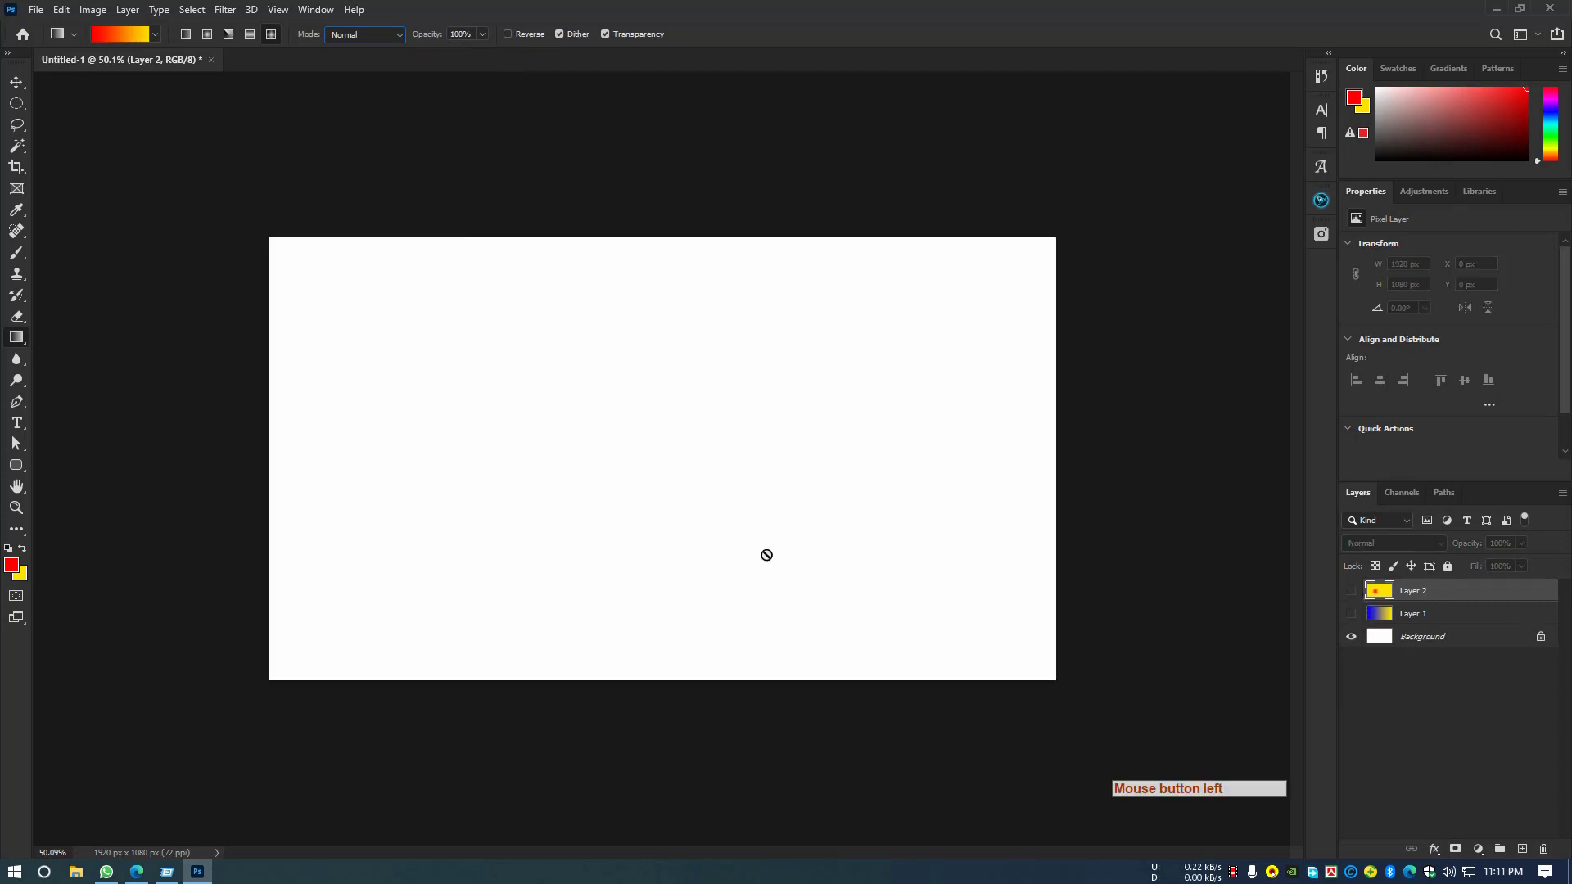
click(208, 38)
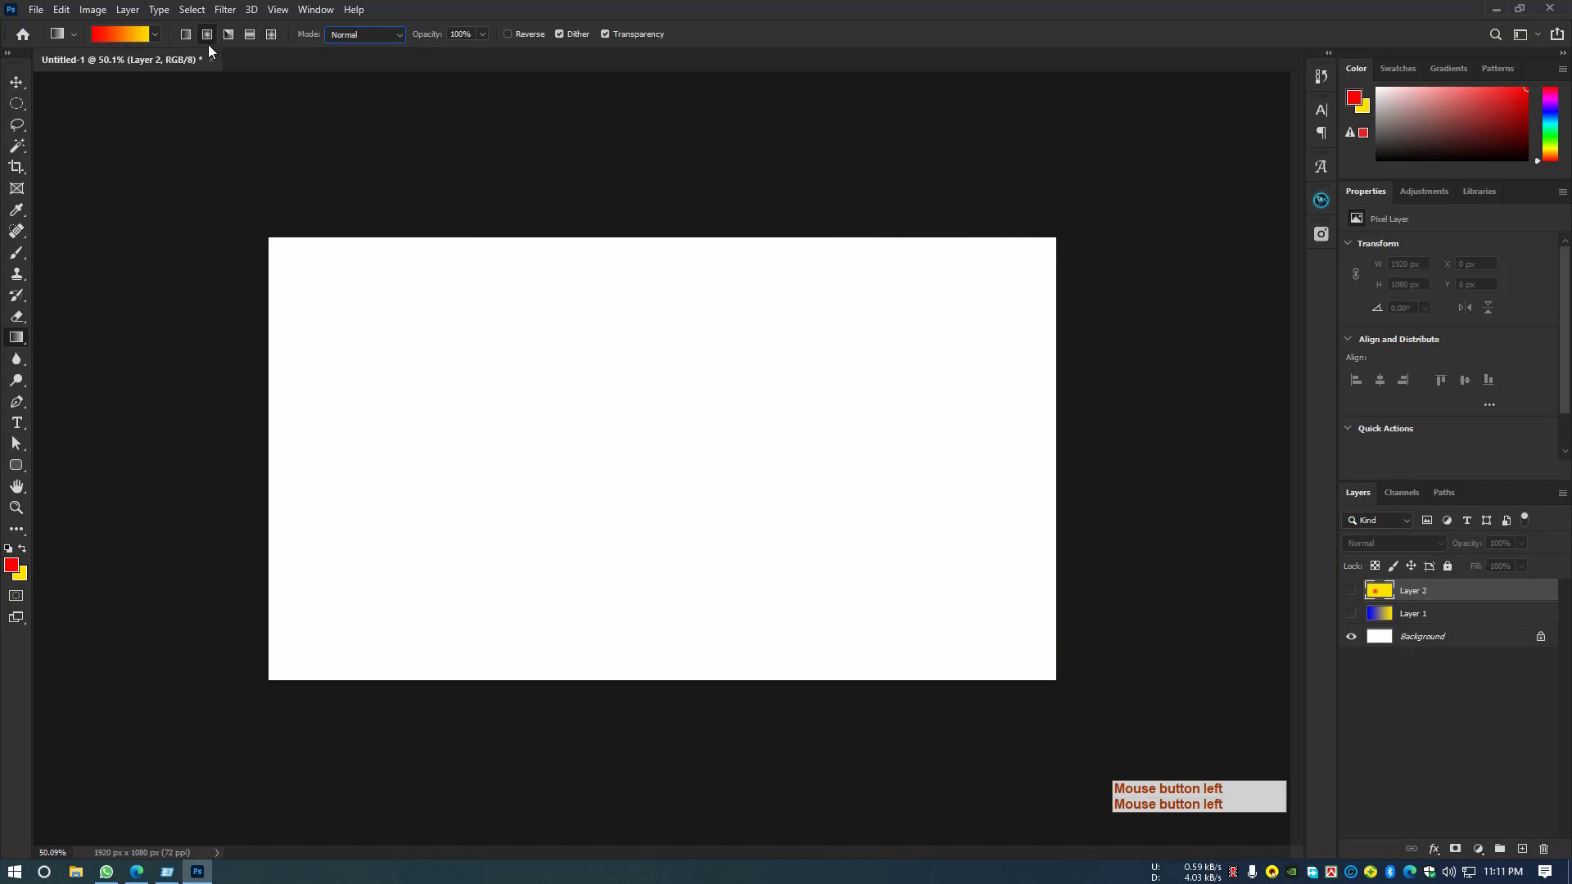
click(1522, 850)
drag(658, 444, 1049, 678)
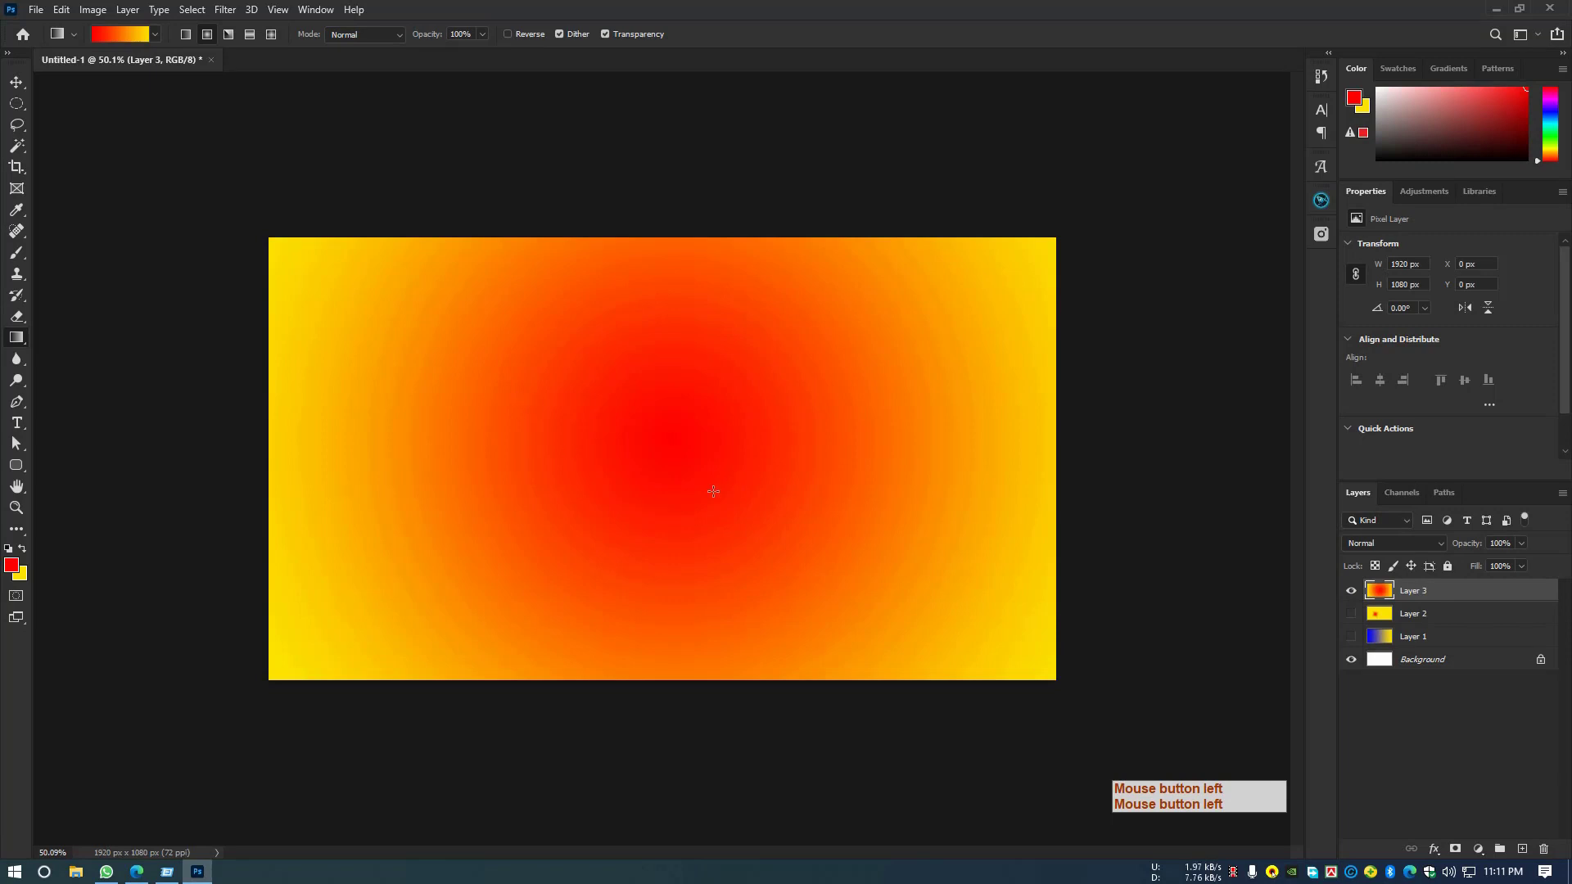
Enable Reverse and redraw the radial gradient from the canvas centre to the lower-right corner, with yellow in the middle.
click(519, 36)
drag(685, 456, 1043, 678)
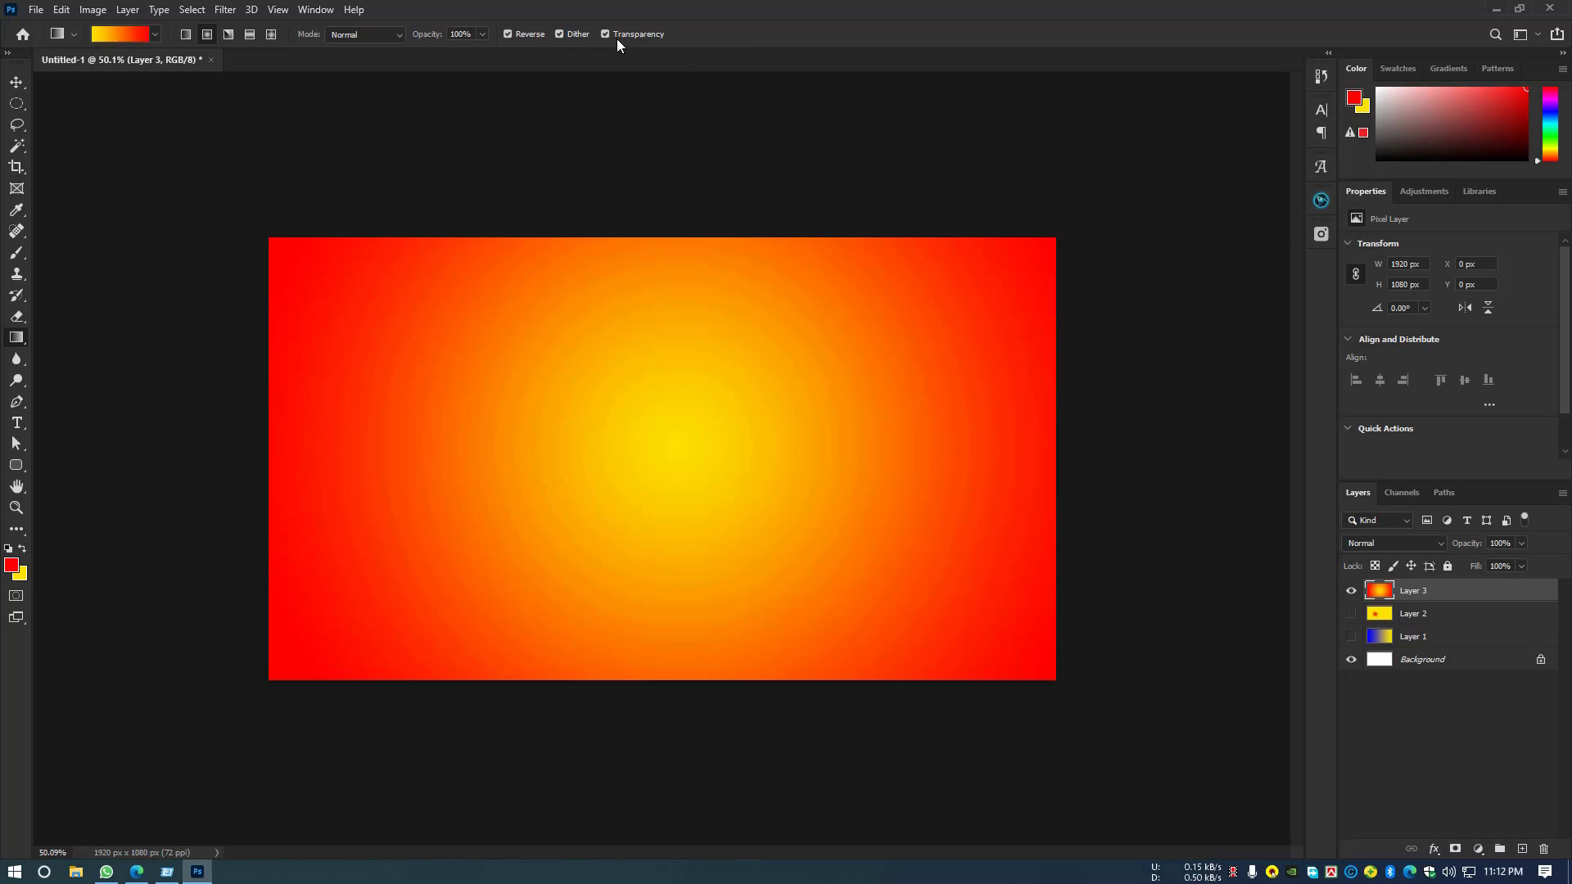
Open the image aaa.jpg from the Photoshop folder inside LEDP All Class on the Gallery (D:) drive.
click(35, 9)
click(55, 41)
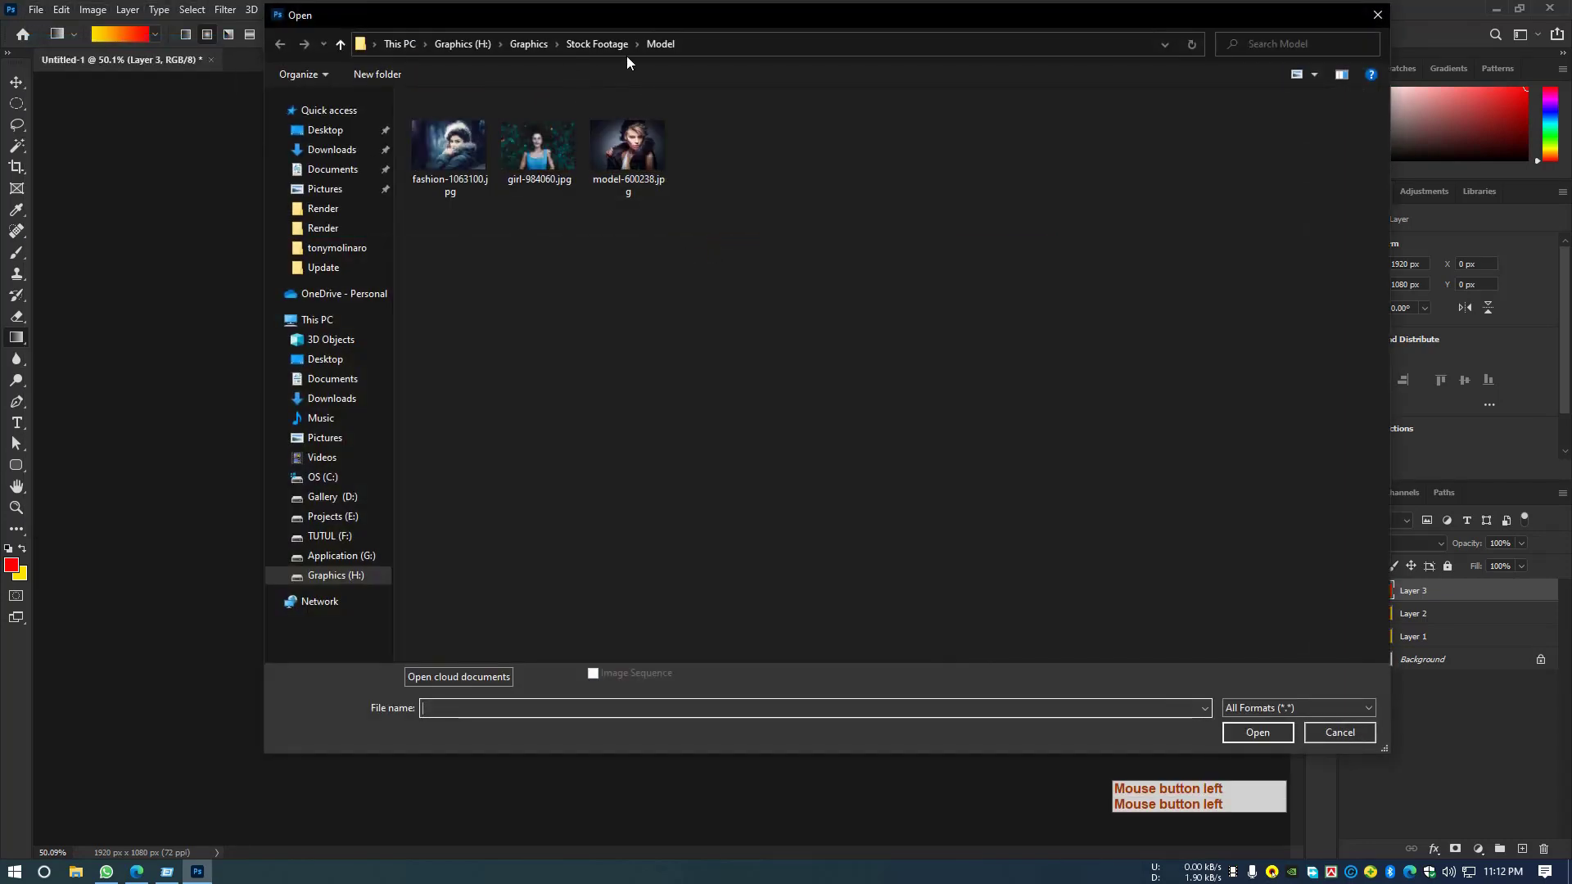
click(528, 44)
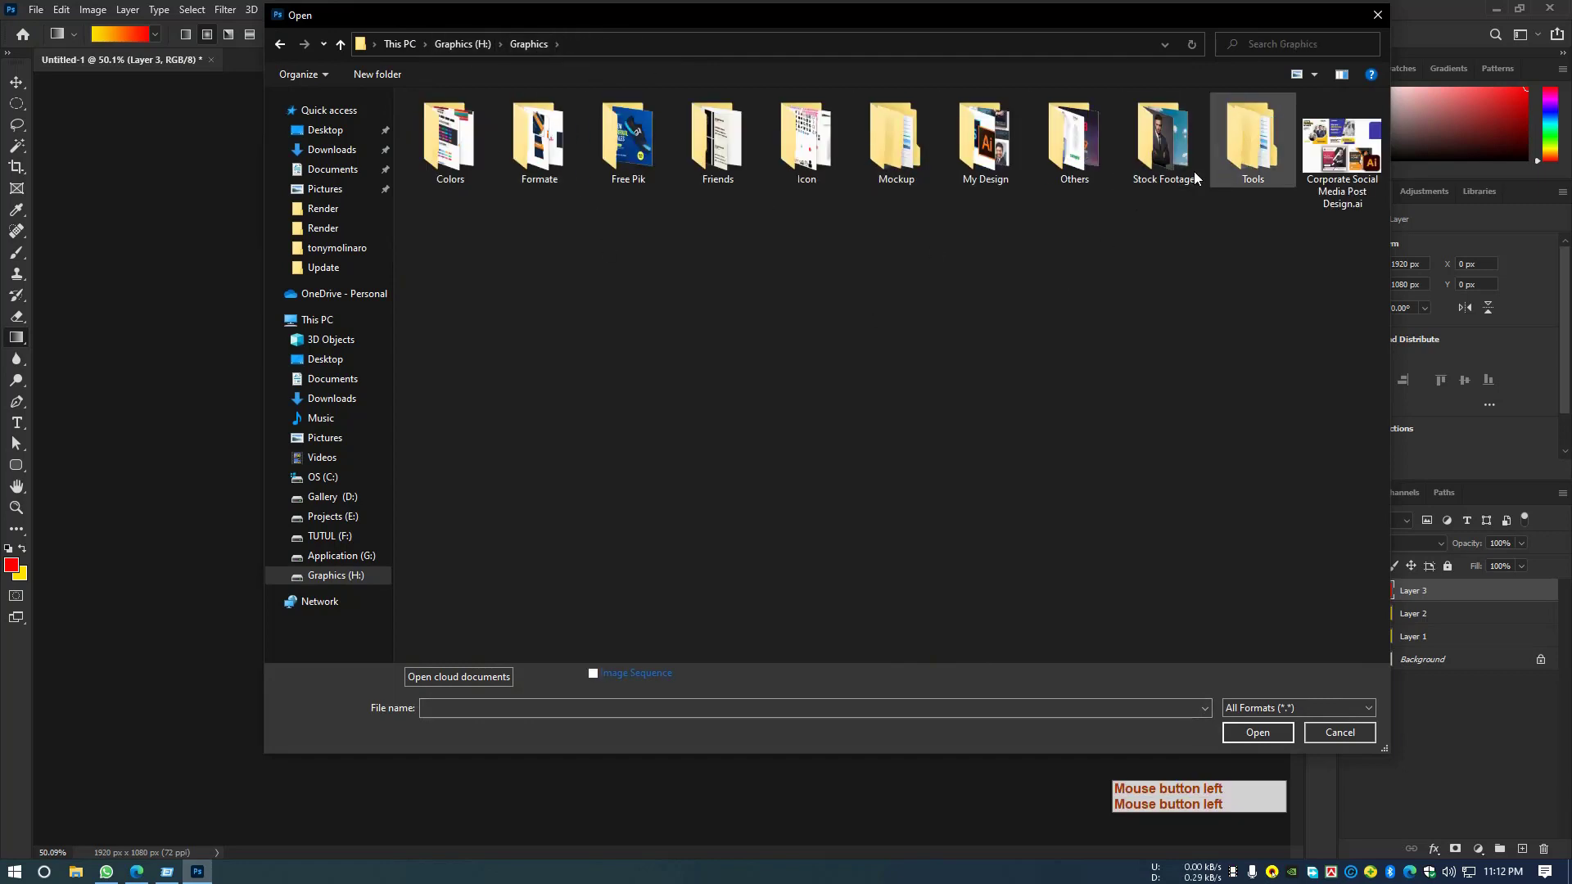
click(332, 496)
double_click(807, 141)
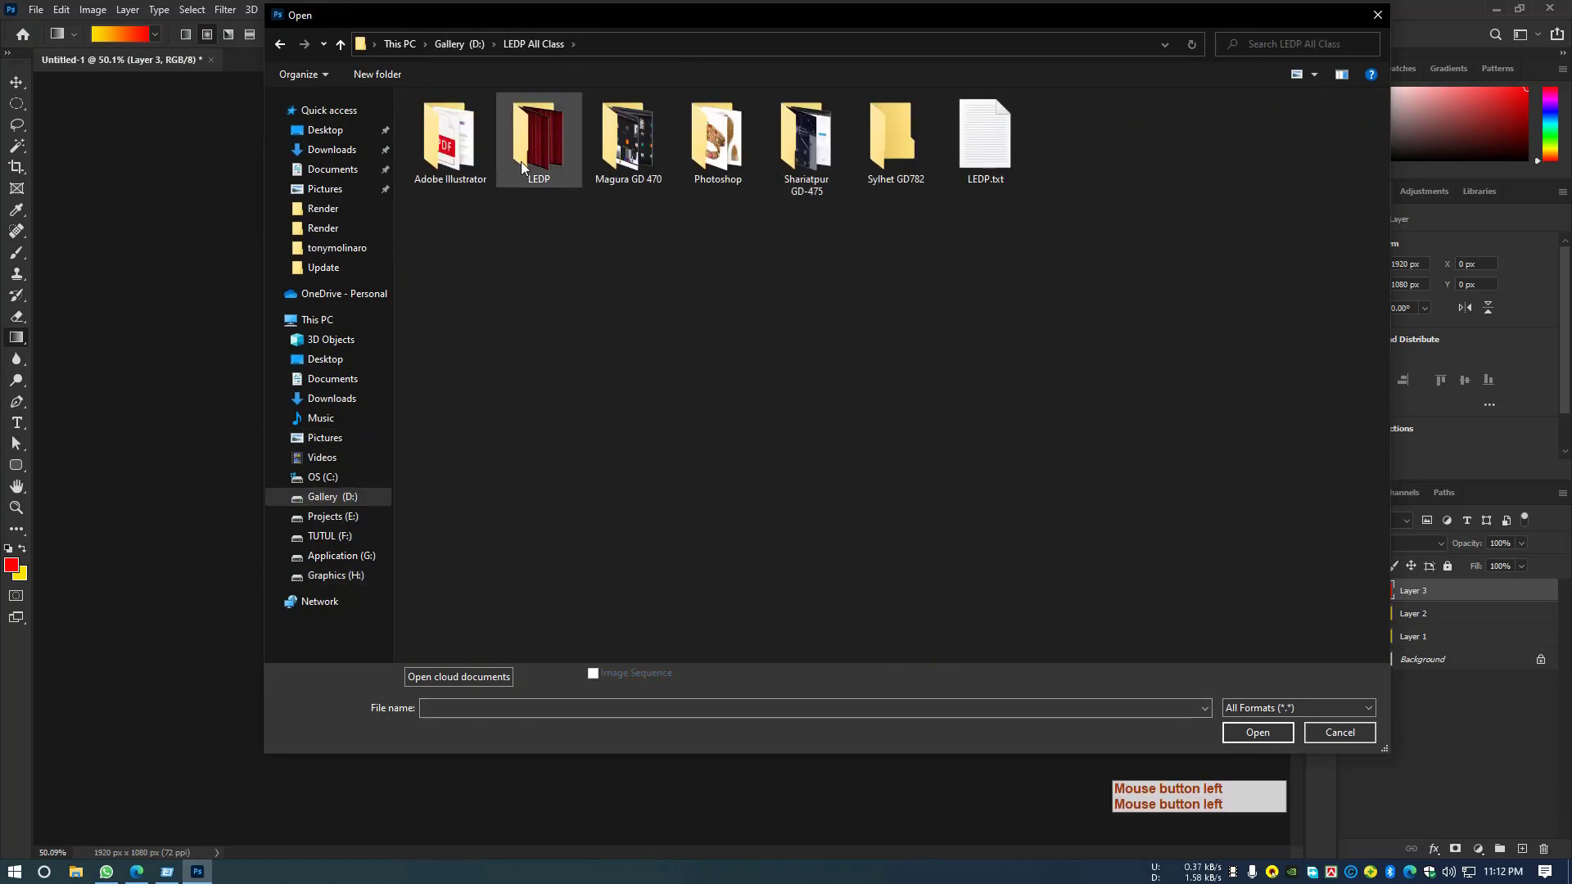
double_click(547, 164)
key(BackSpace)
double_click(733, 180)
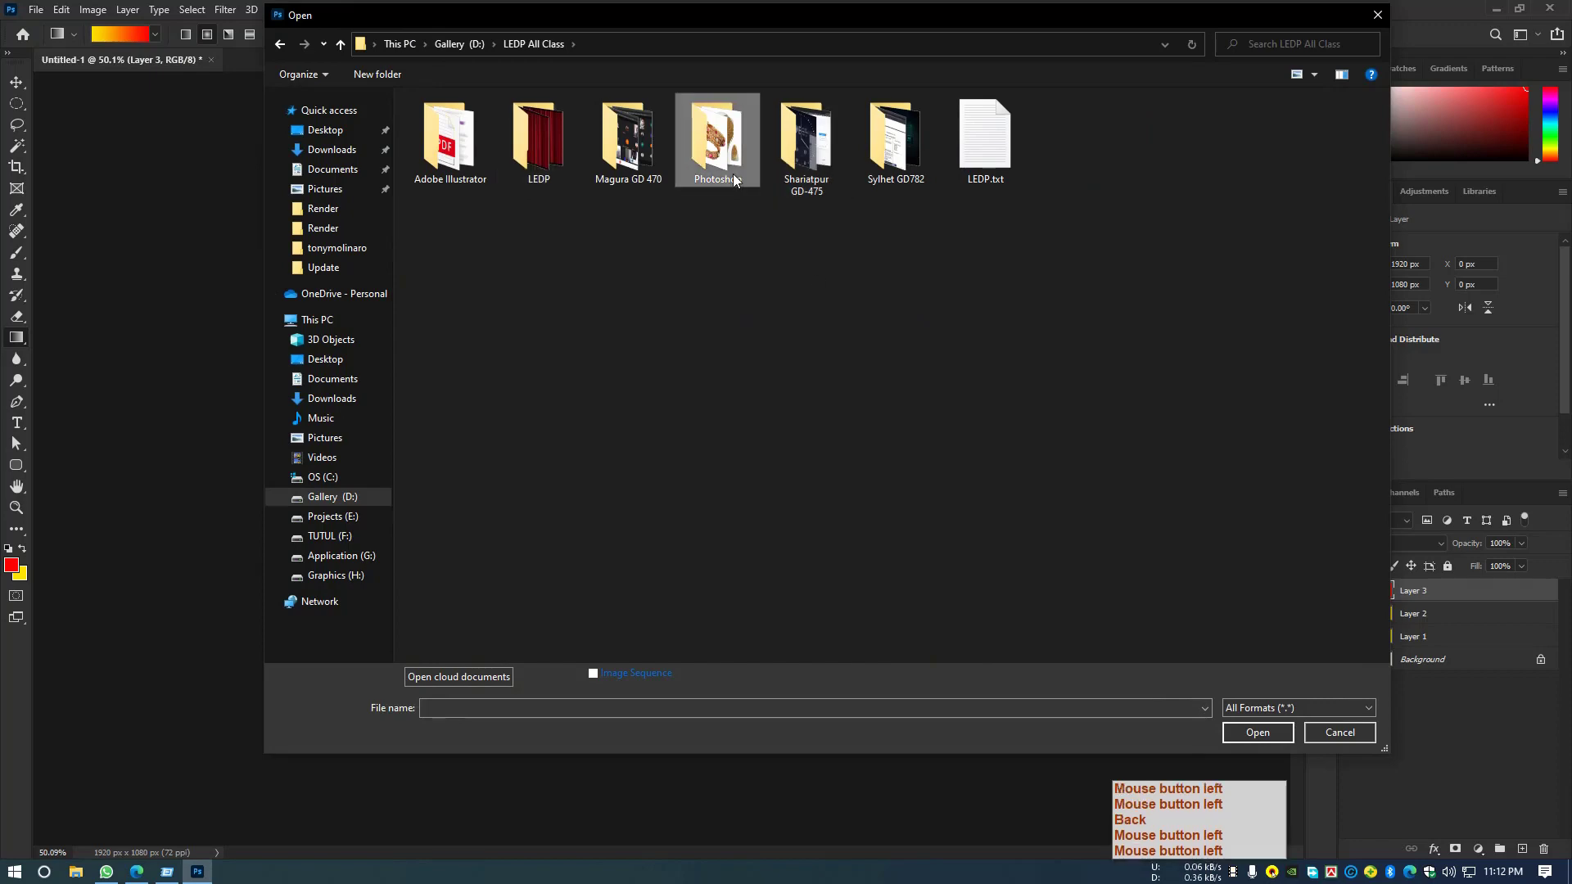
scroll(720, 460, down, 3)
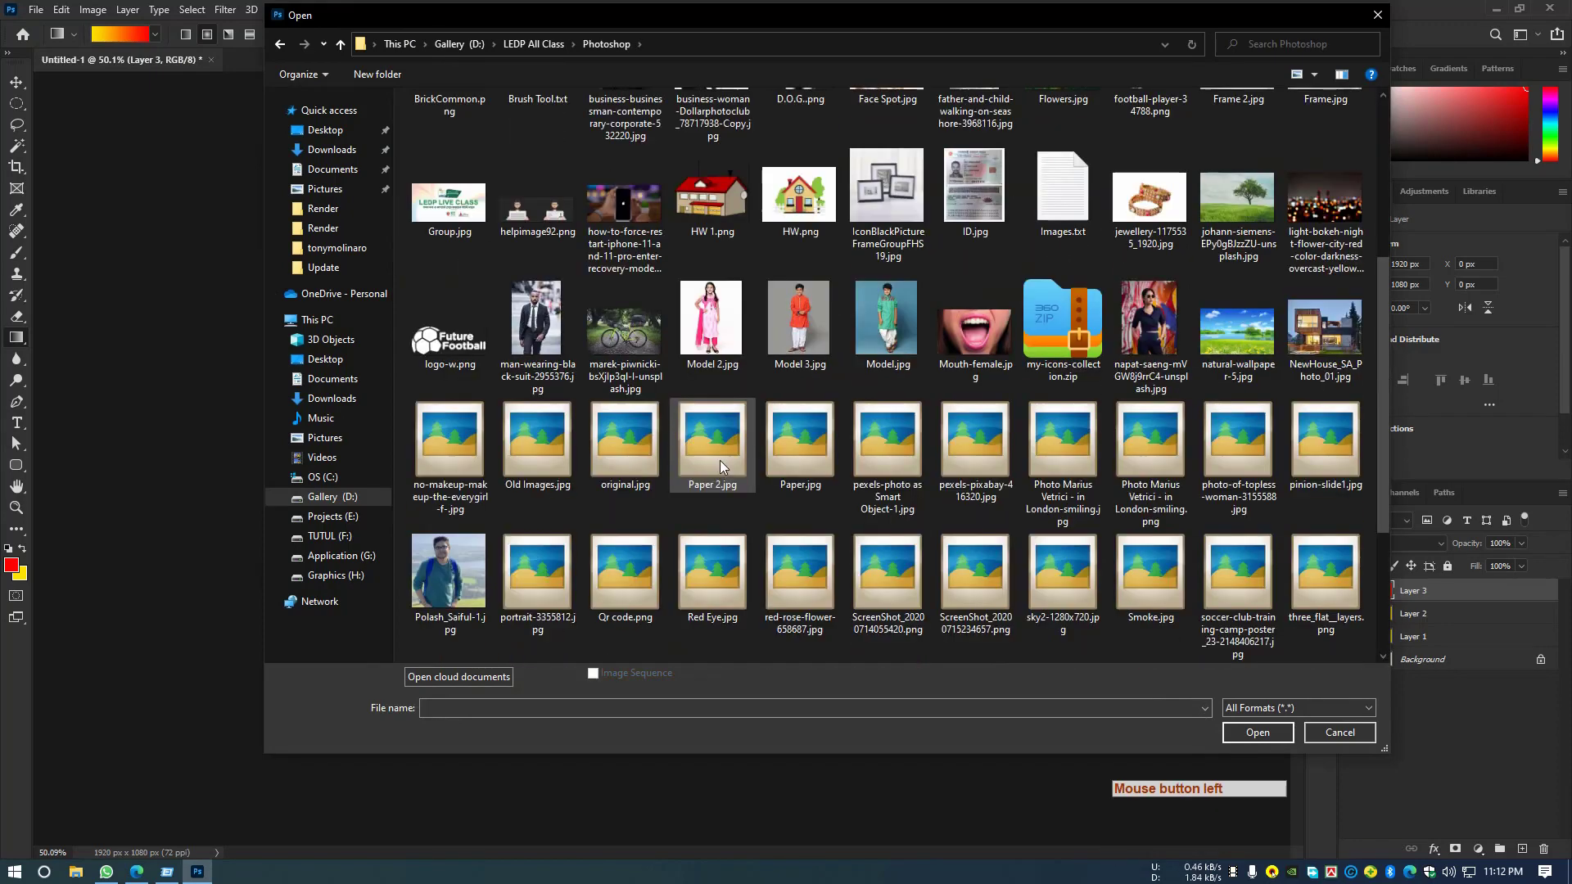
scroll(729, 483, down, 3)
scroll(738, 499, up, 7)
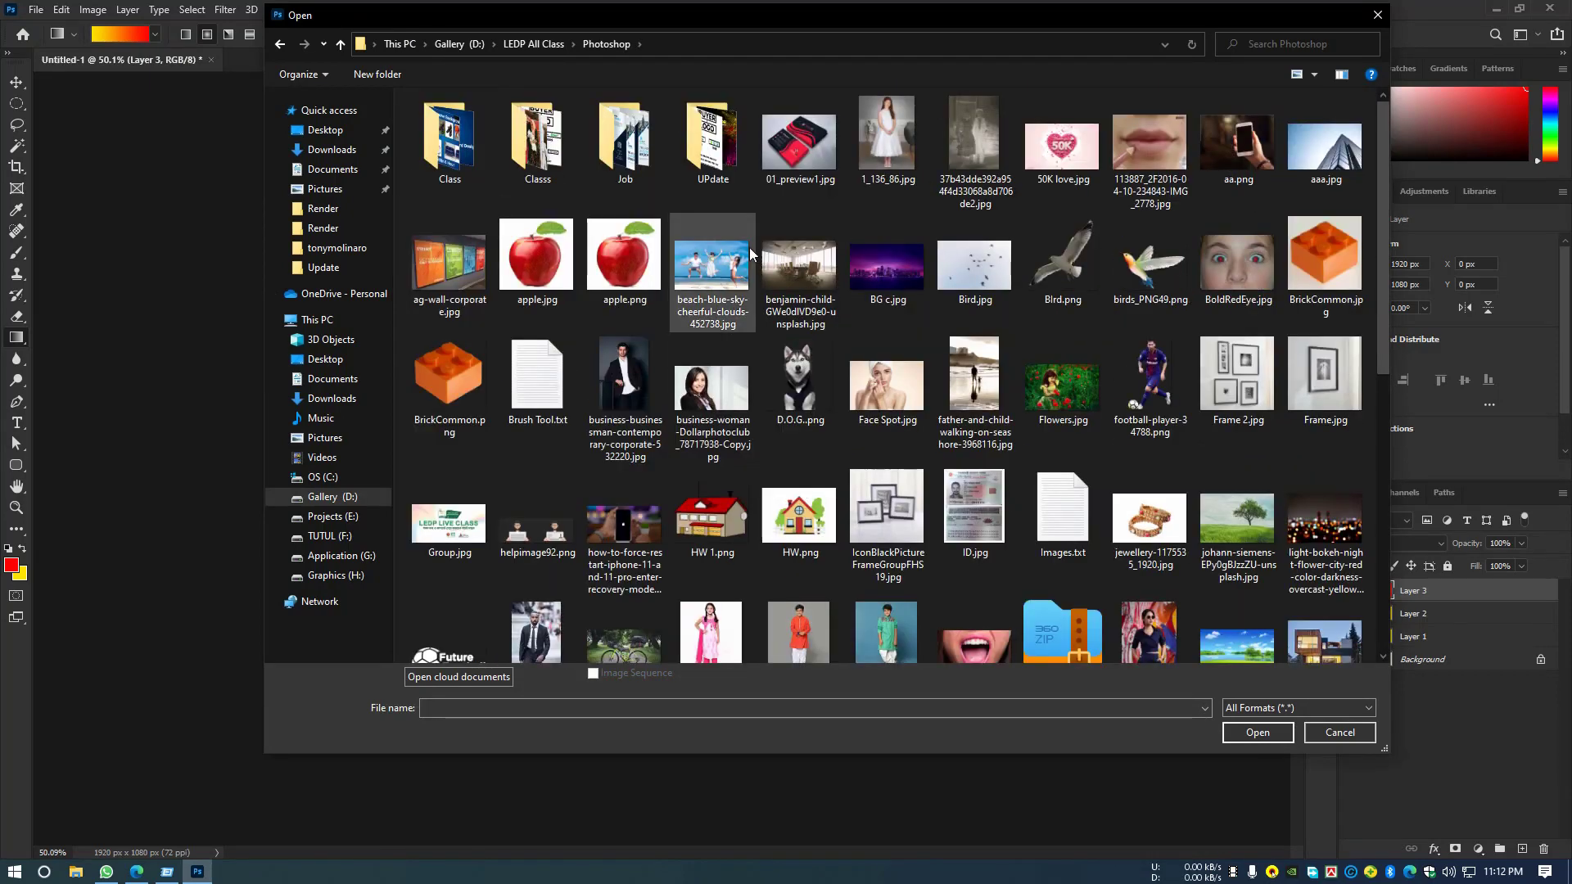
click(1335, 141)
click(1244, 737)
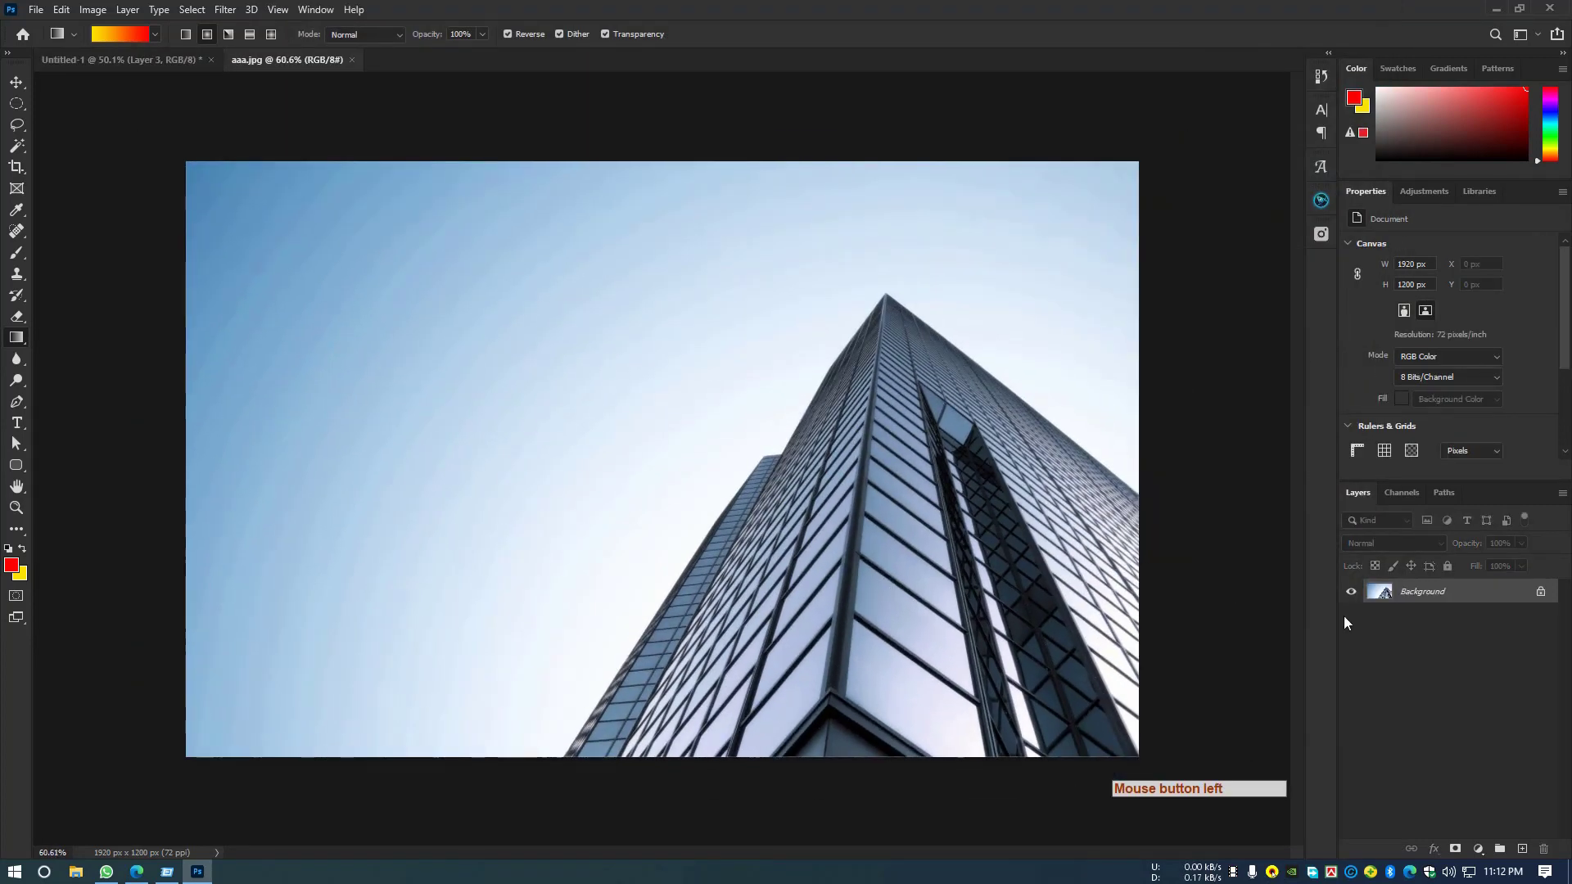
Add a new layer above the building photo and set the foreground colour to a strong blue.
click(1522, 849)
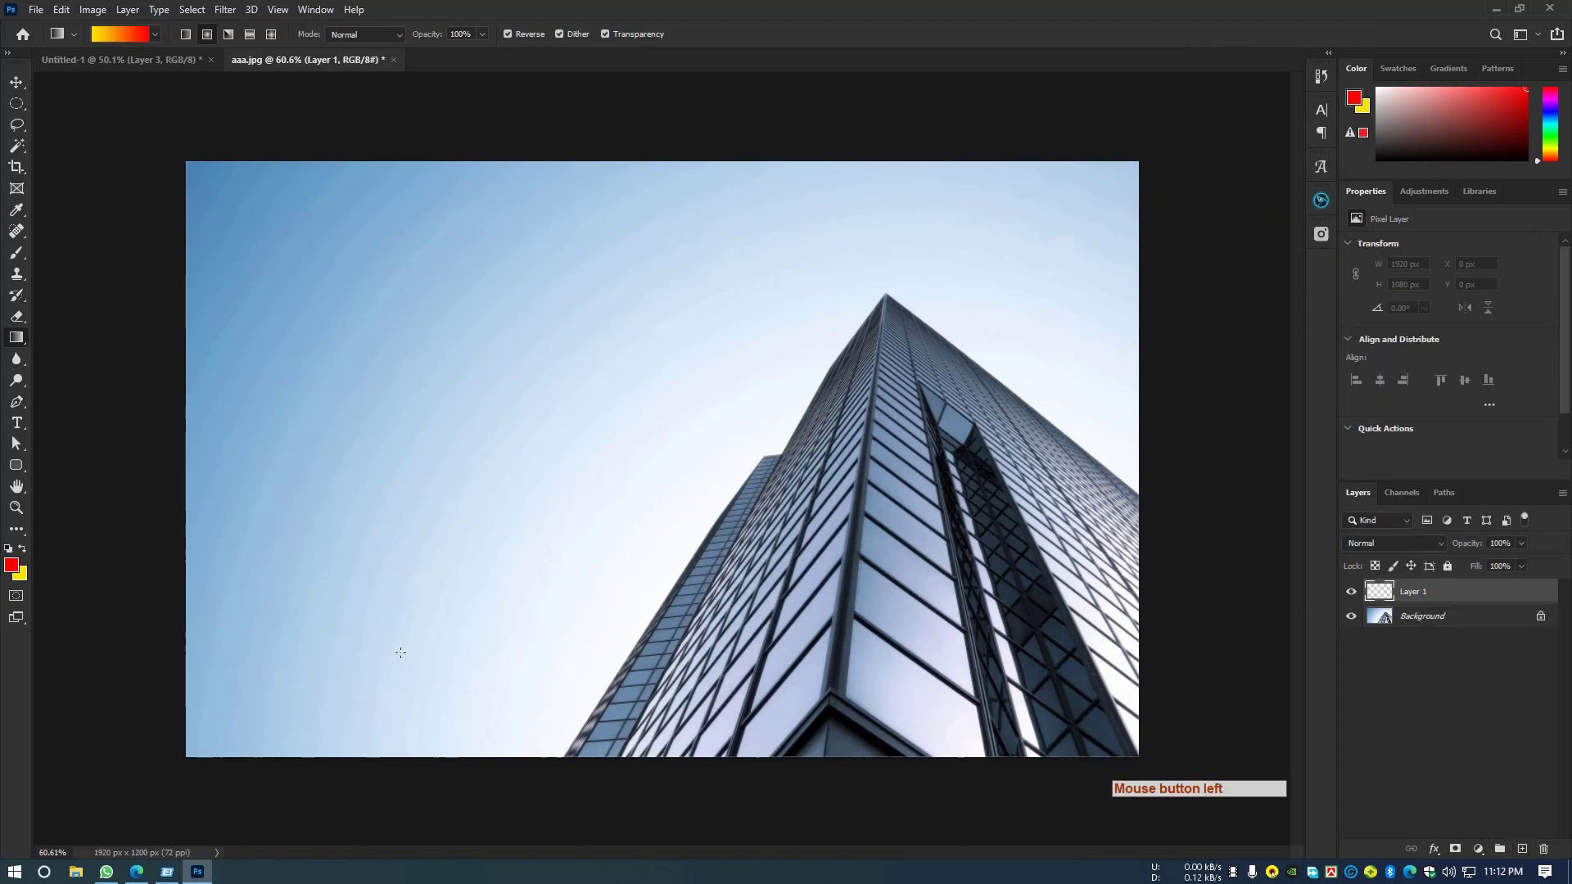
click(11, 565)
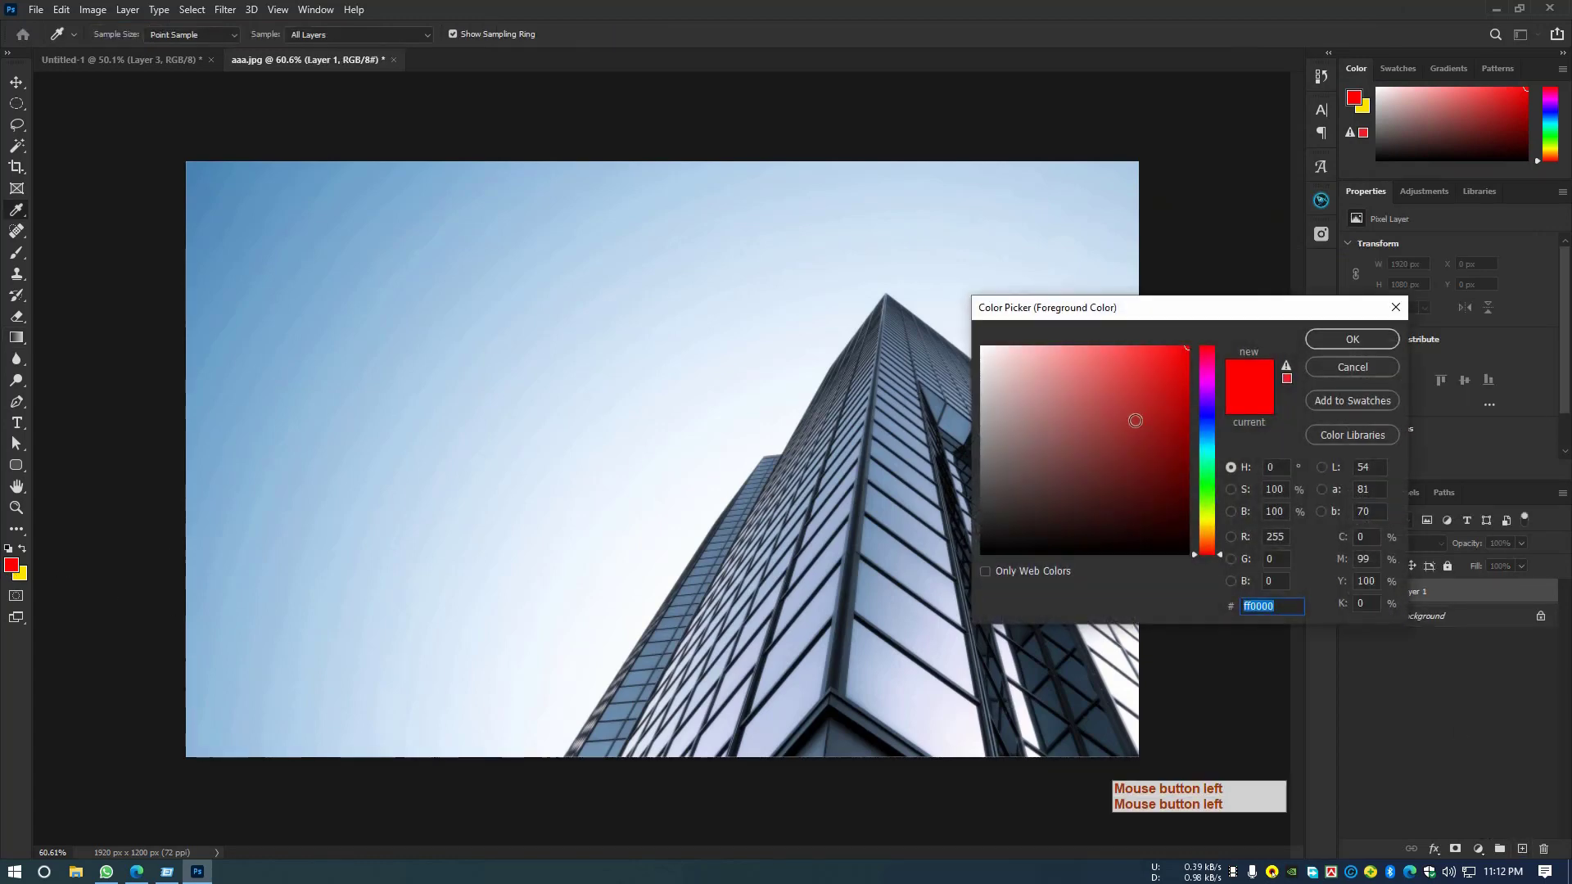
click(1208, 432)
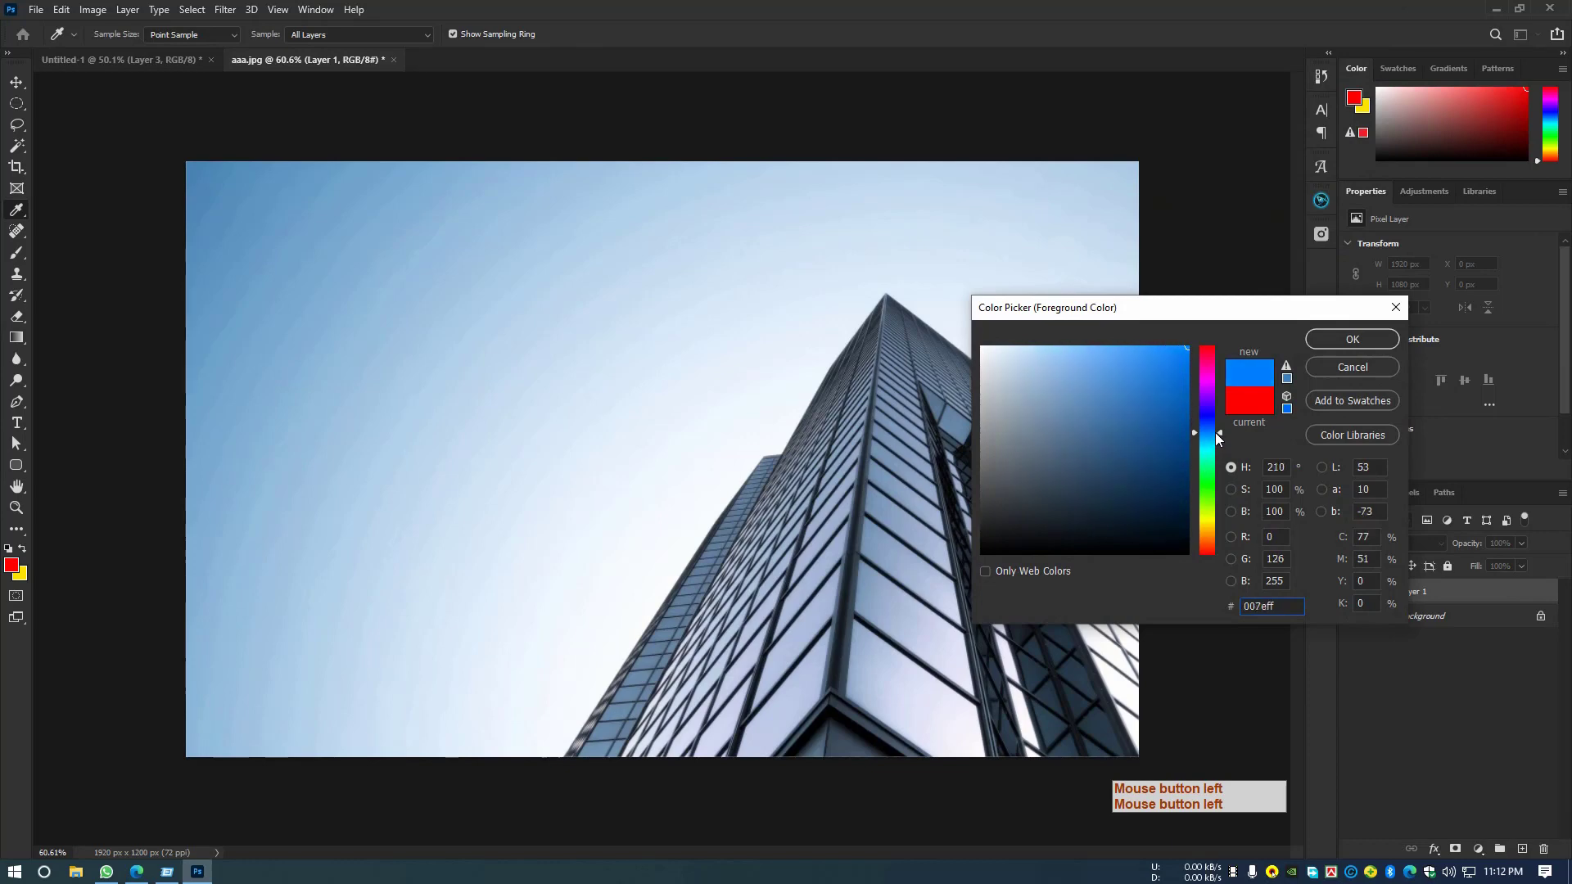
click(1187, 381)
click(1352, 339)
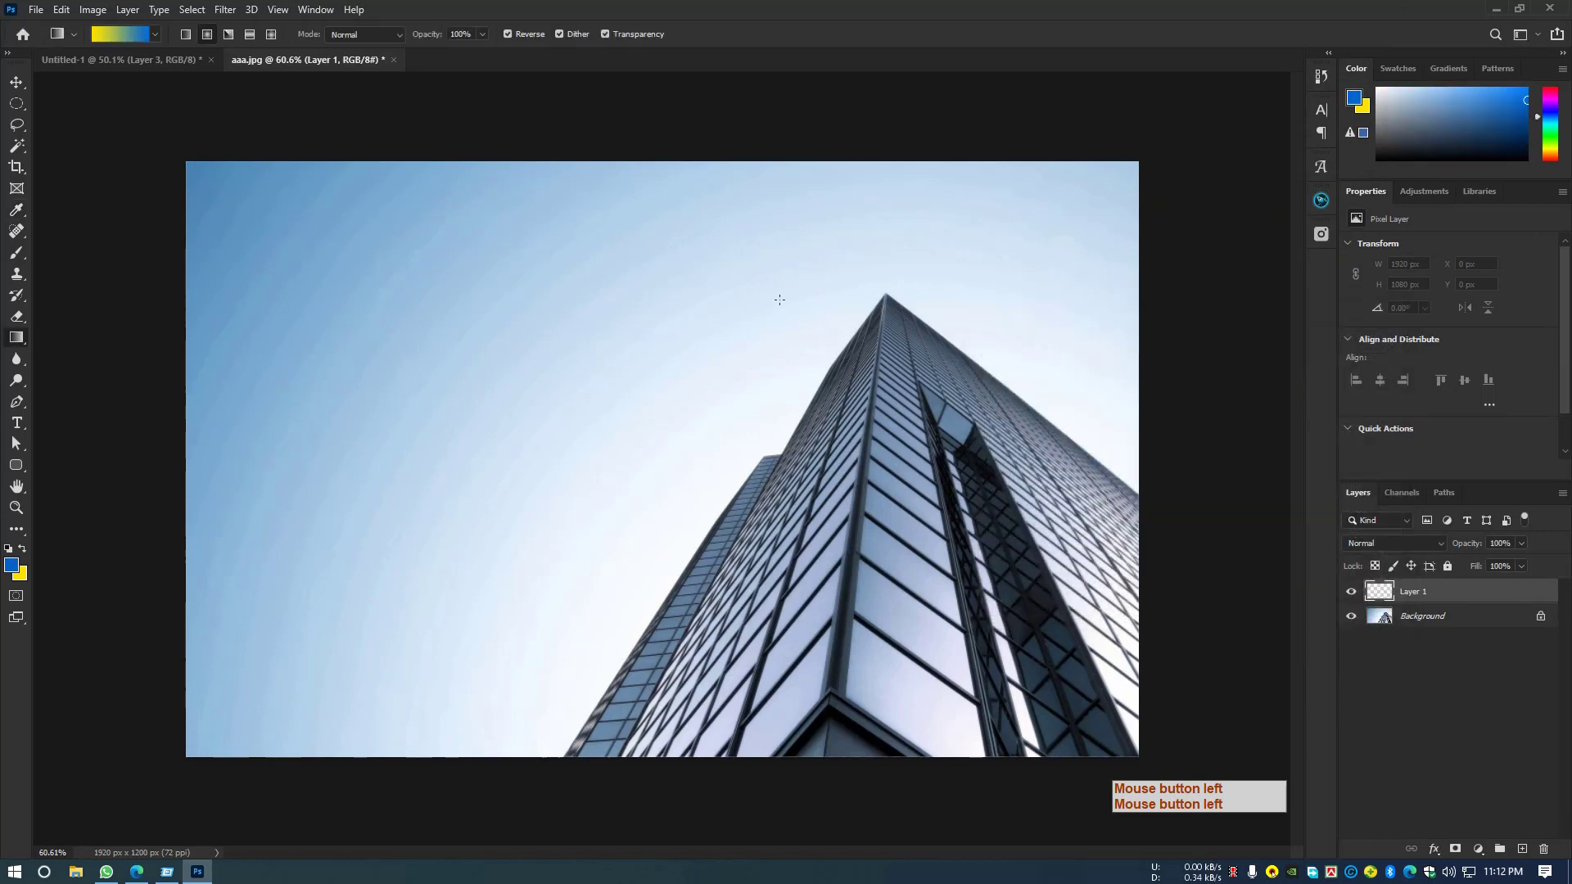
Disable gradient Transparency, fill the layer with a radial gradient from the upper-left to the lower-right corner, and undo the fill.
click(605, 35)
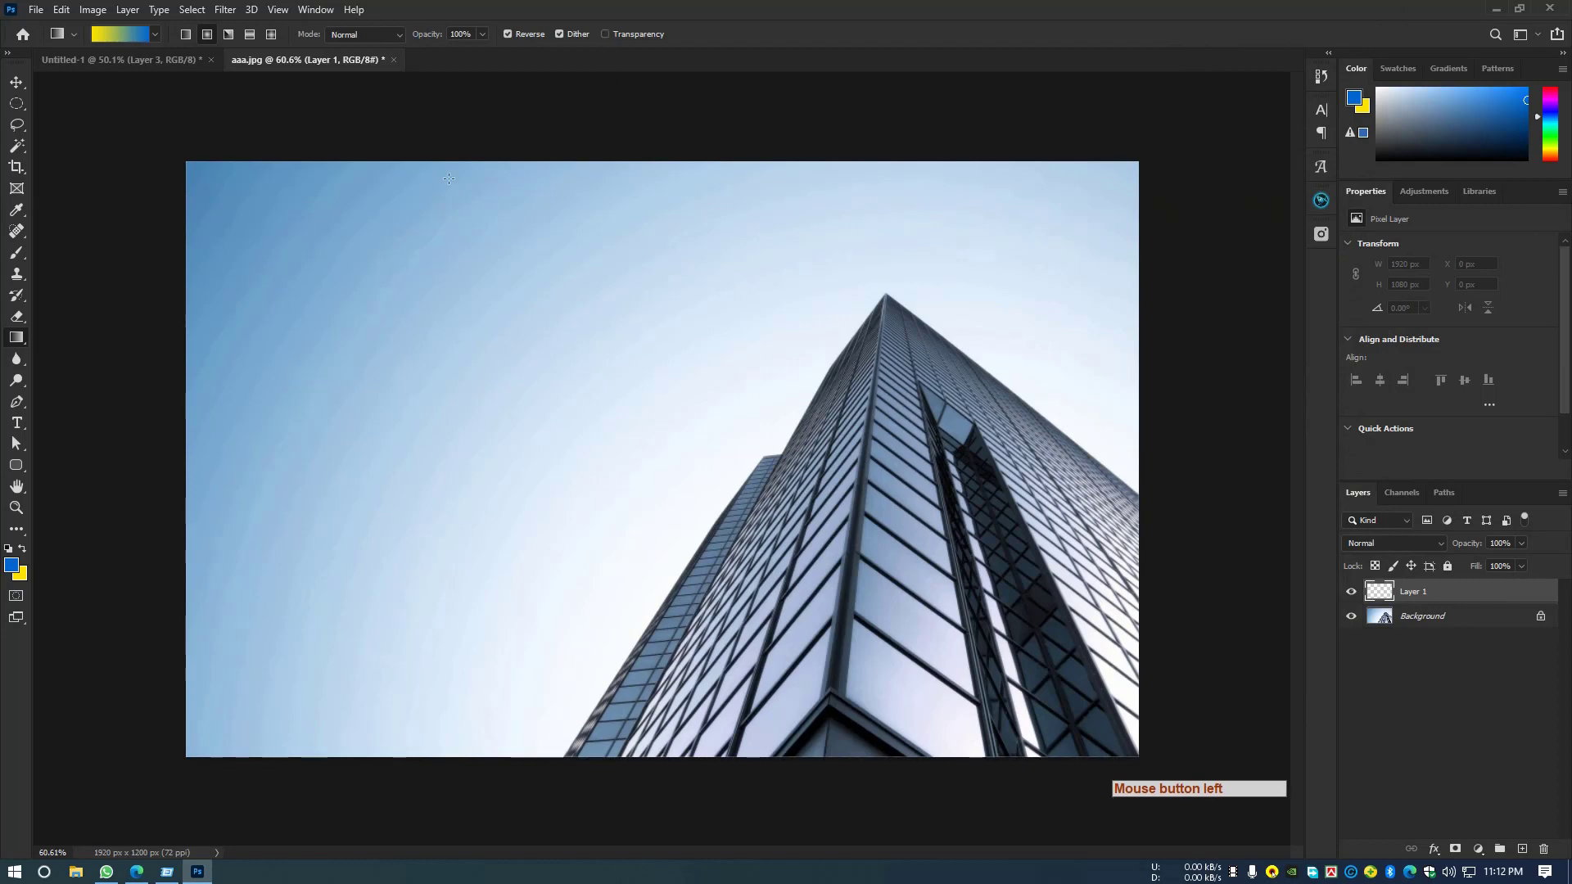
drag(214, 166, 1080, 724)
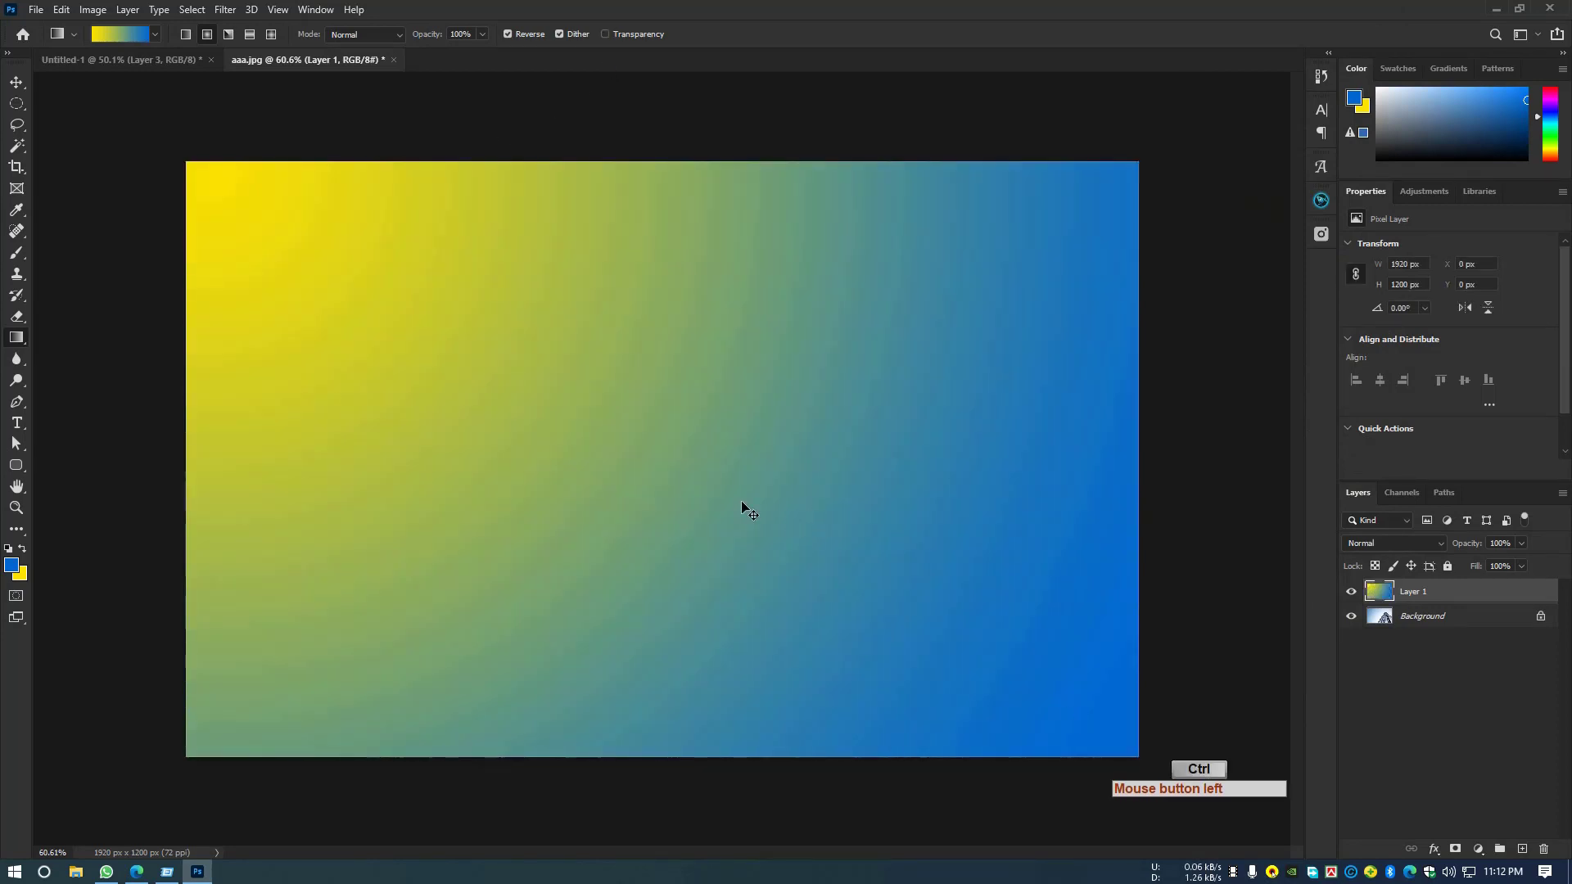
key(ctrl+z)
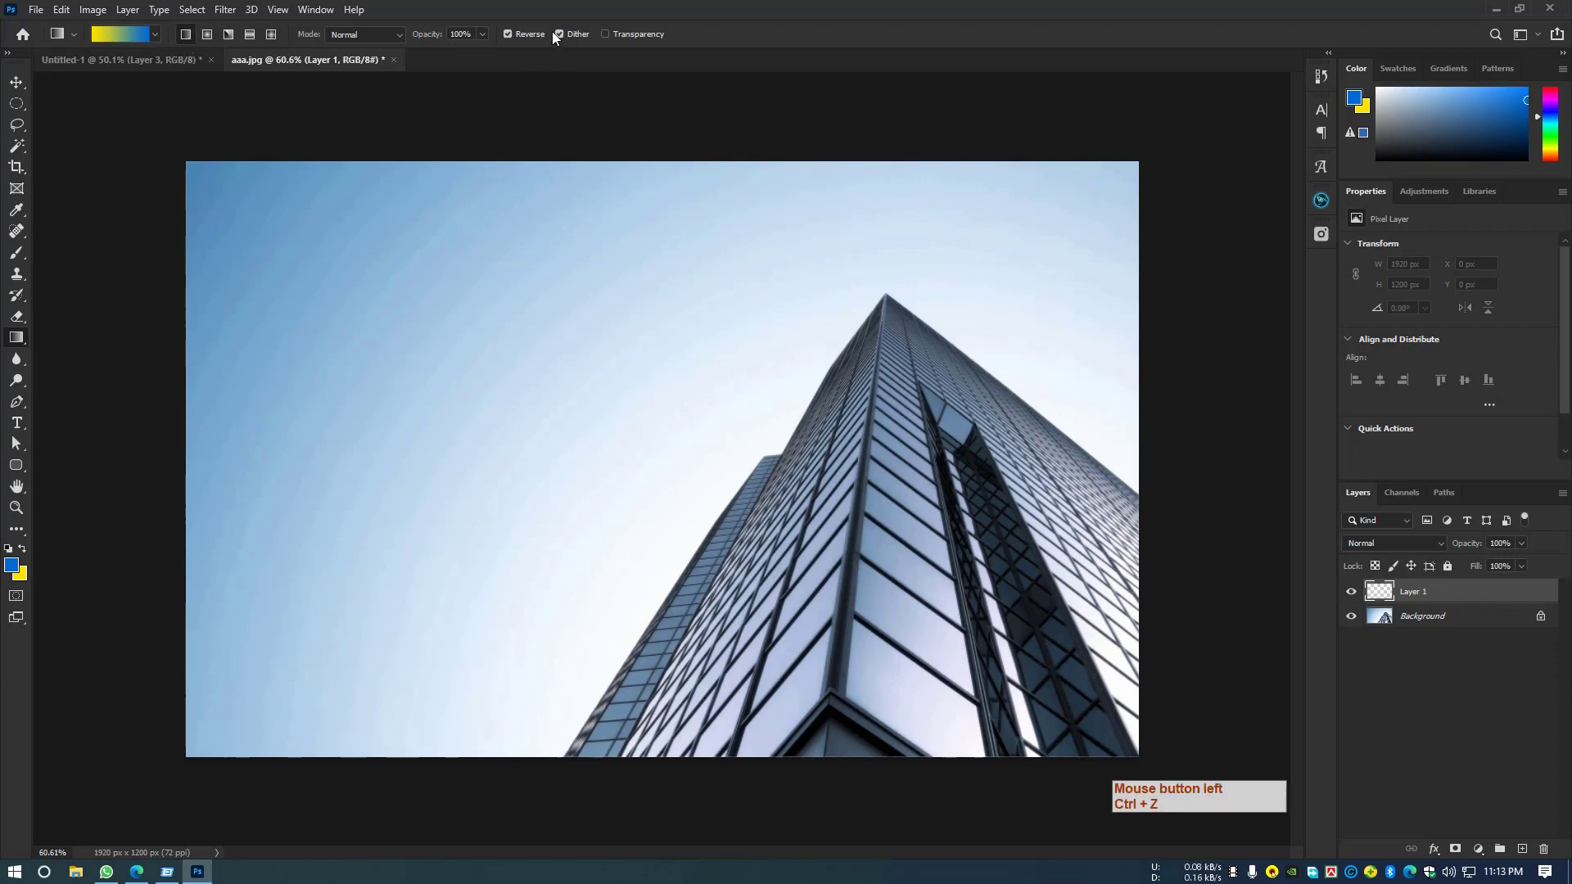
Re-enable Transparency, fill the layer with a linear yellow-to-blue gradient diagonally towards the lower-right corner, and undo the fill.
click(606, 35)
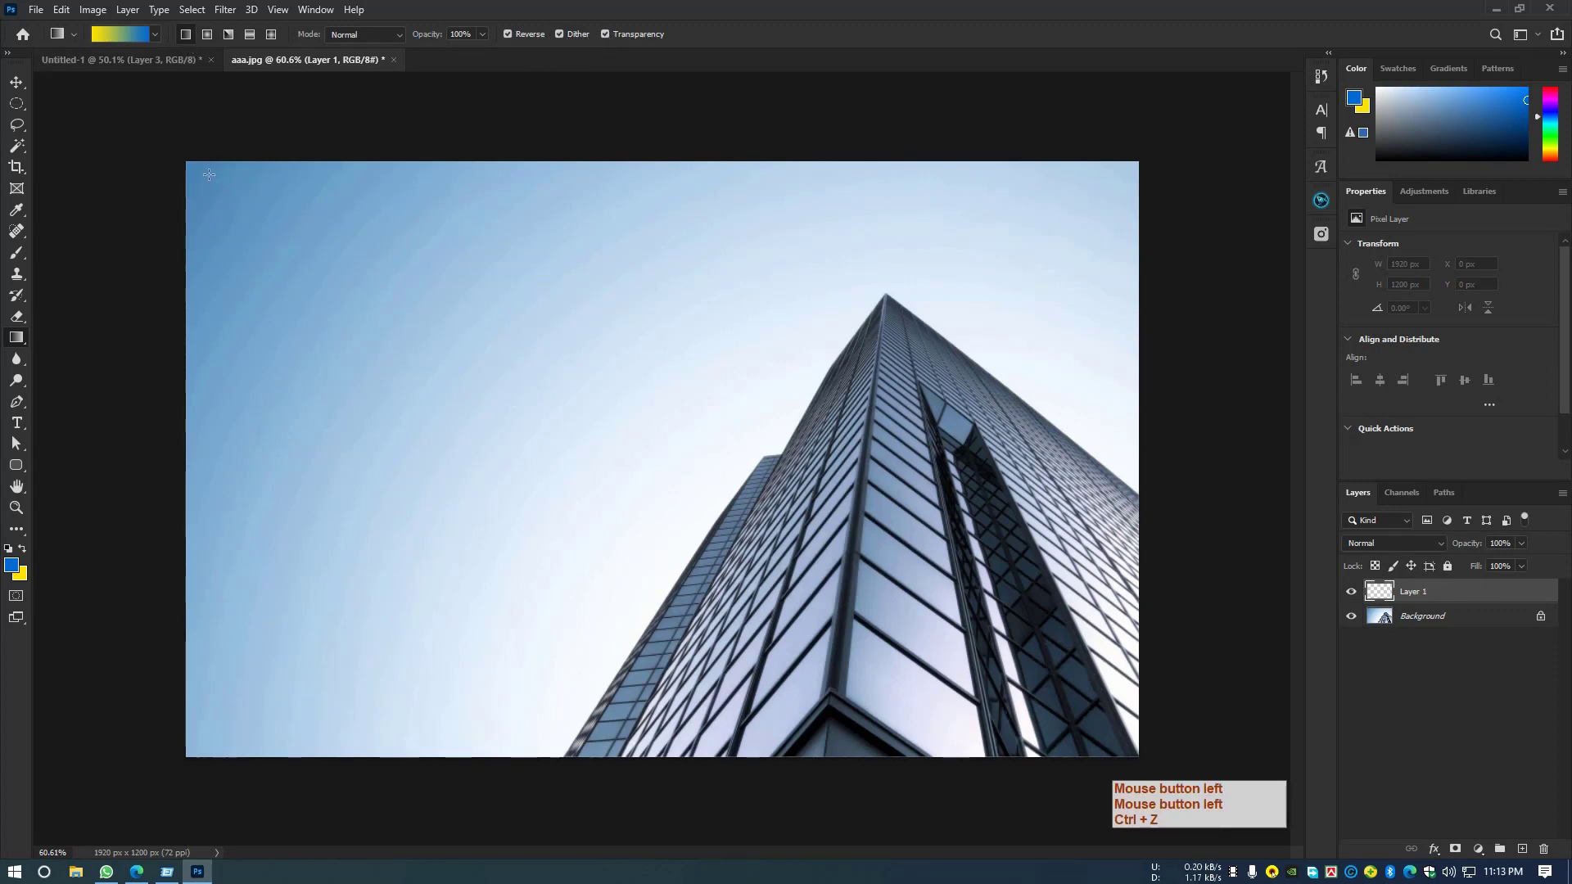
drag(339, 283, 1112, 750)
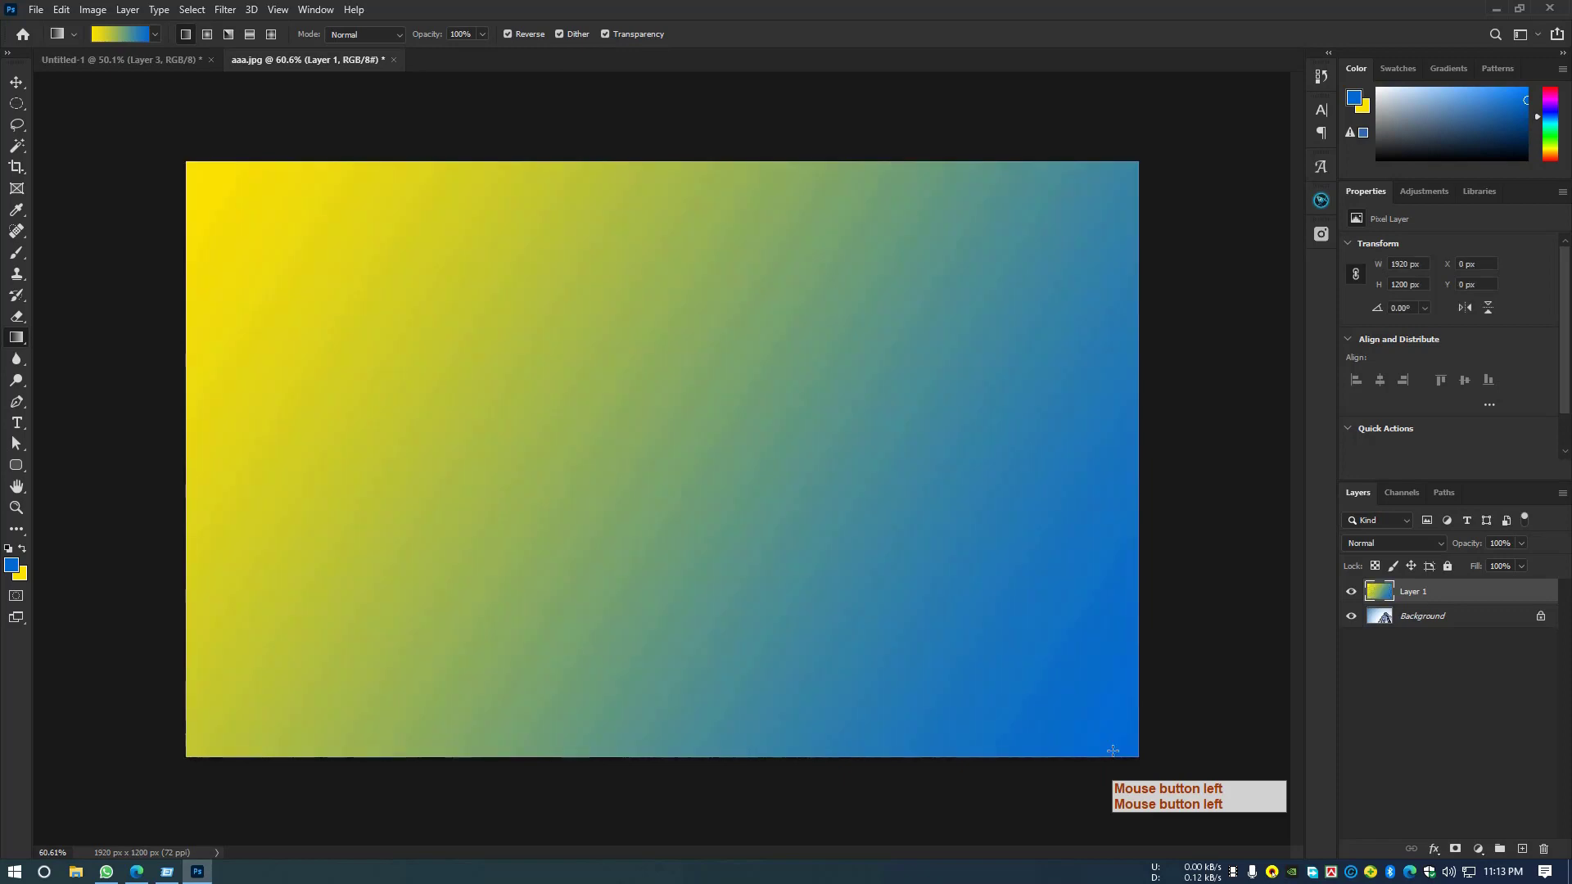
key(ctrl+z)
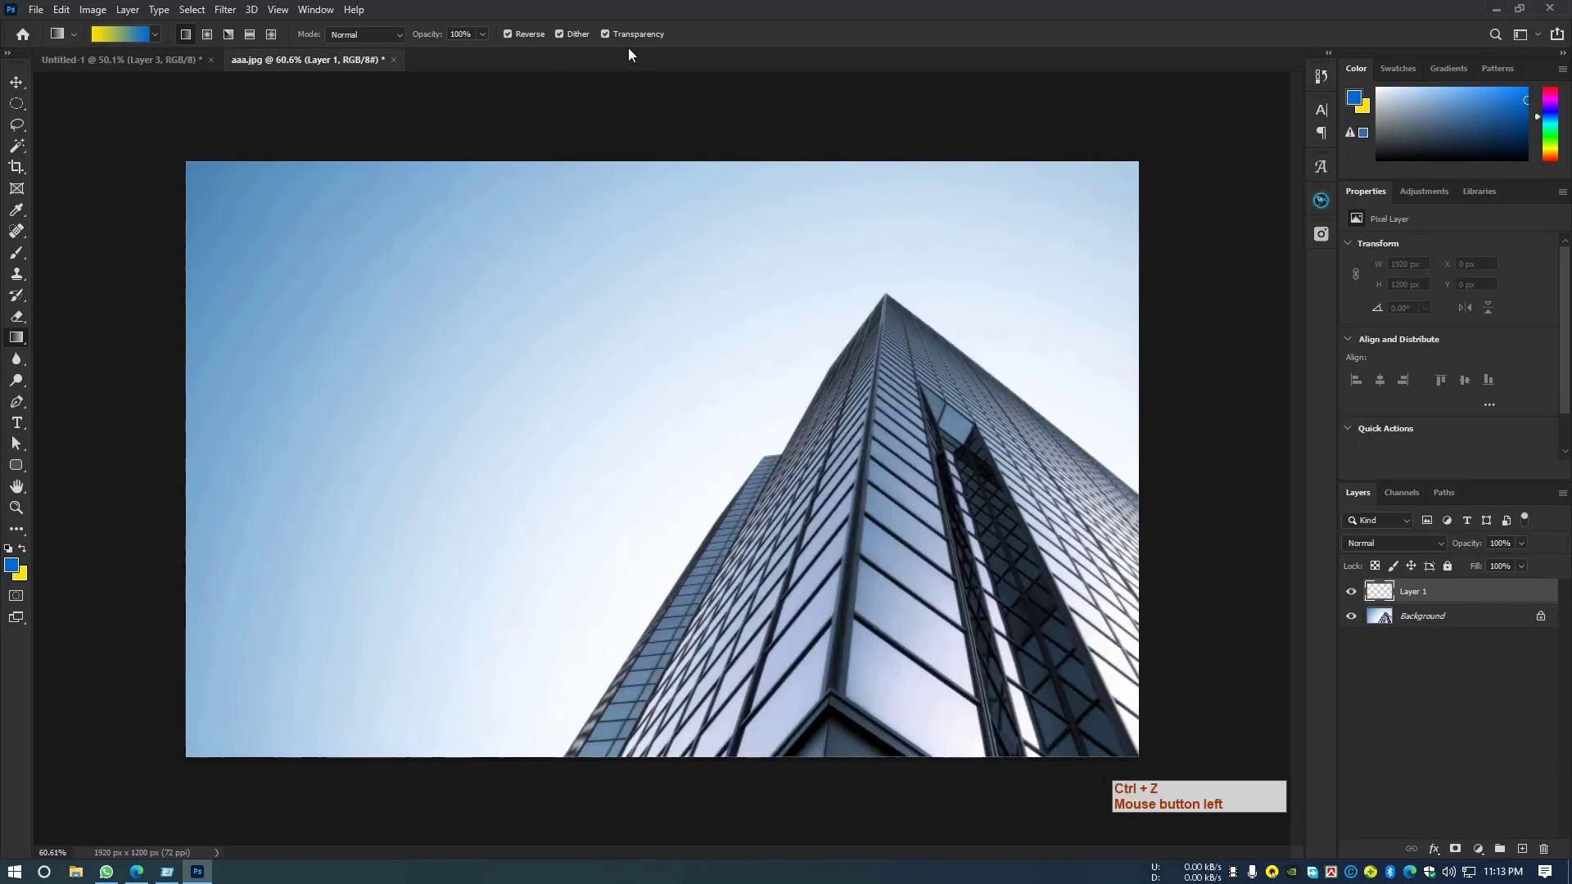
click(606, 34)
click(606, 34)
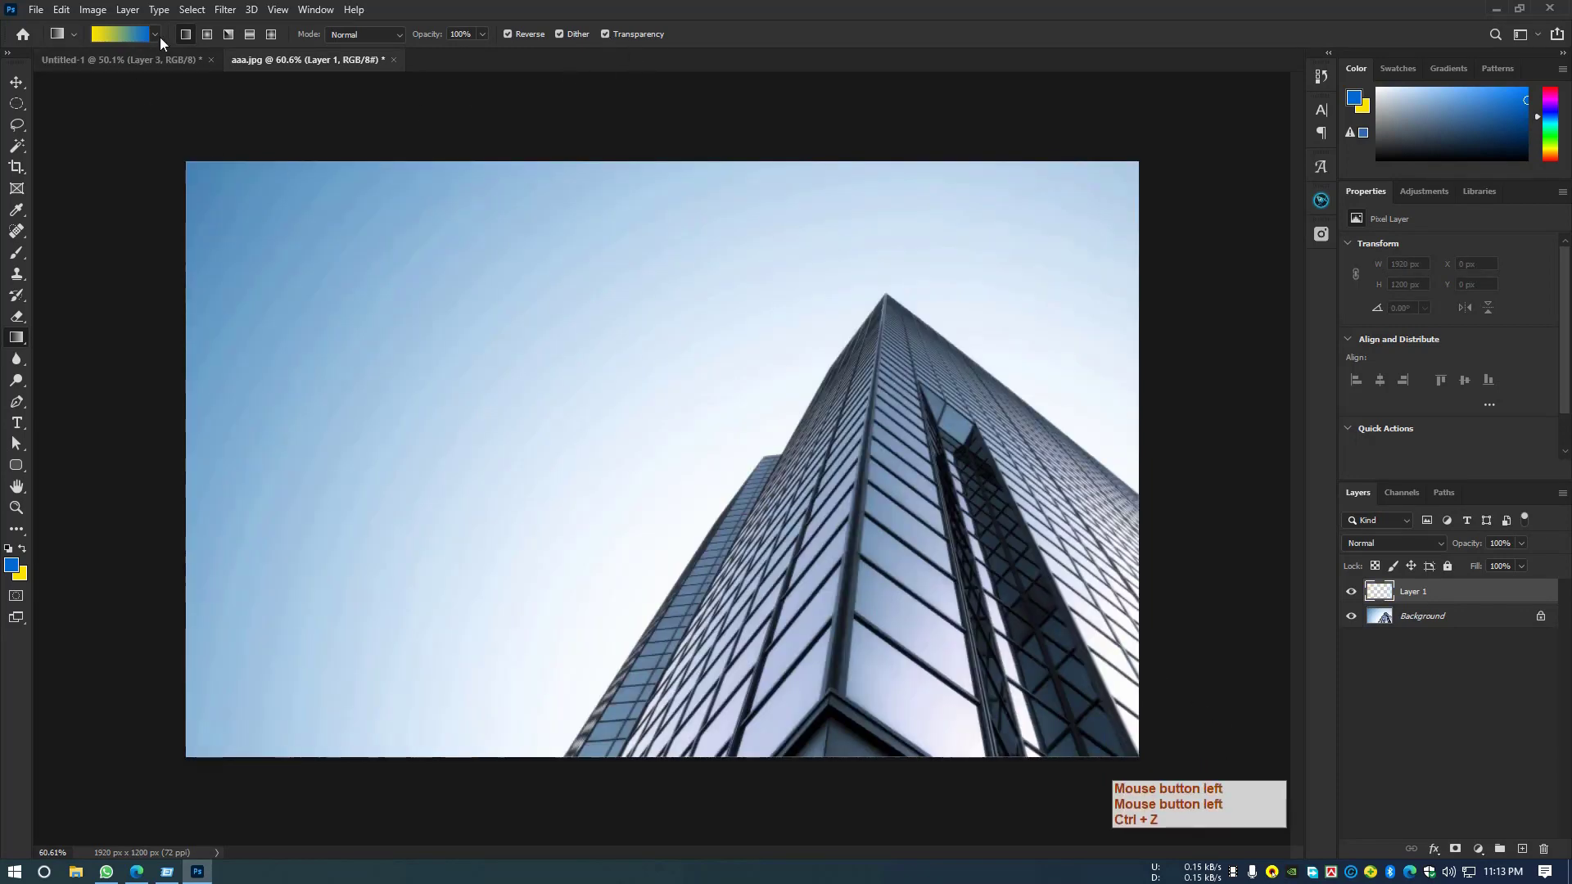
Choose the Foreground to Transparent preset from Basics, fill the layer diagonally towards the photo's lower-right corner, and undo the fill.
click(157, 36)
click(31, 64)
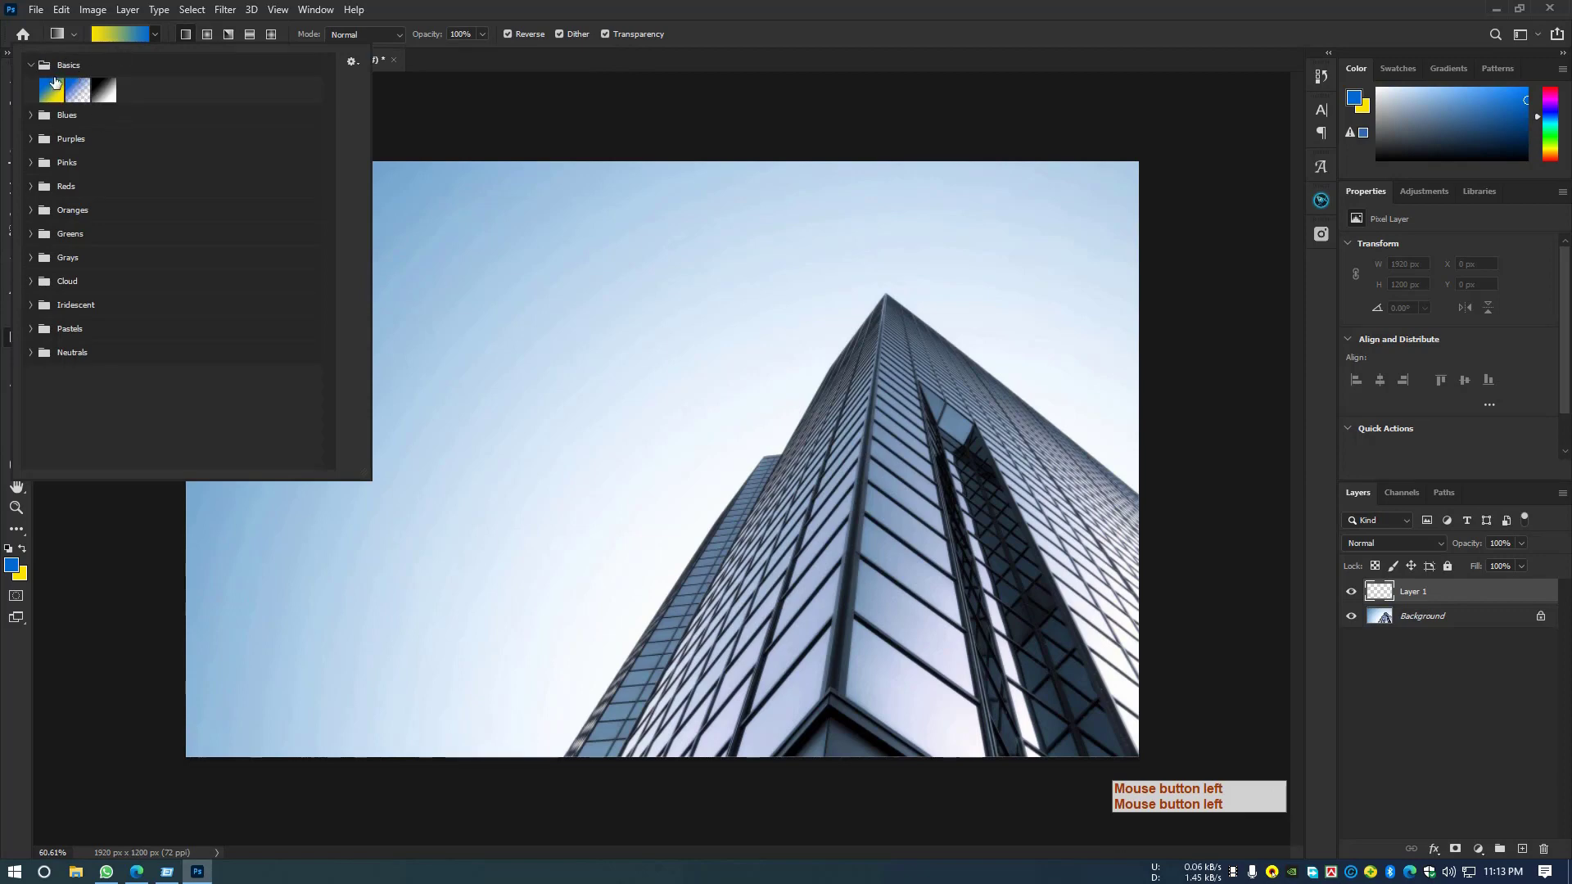
click(76, 99)
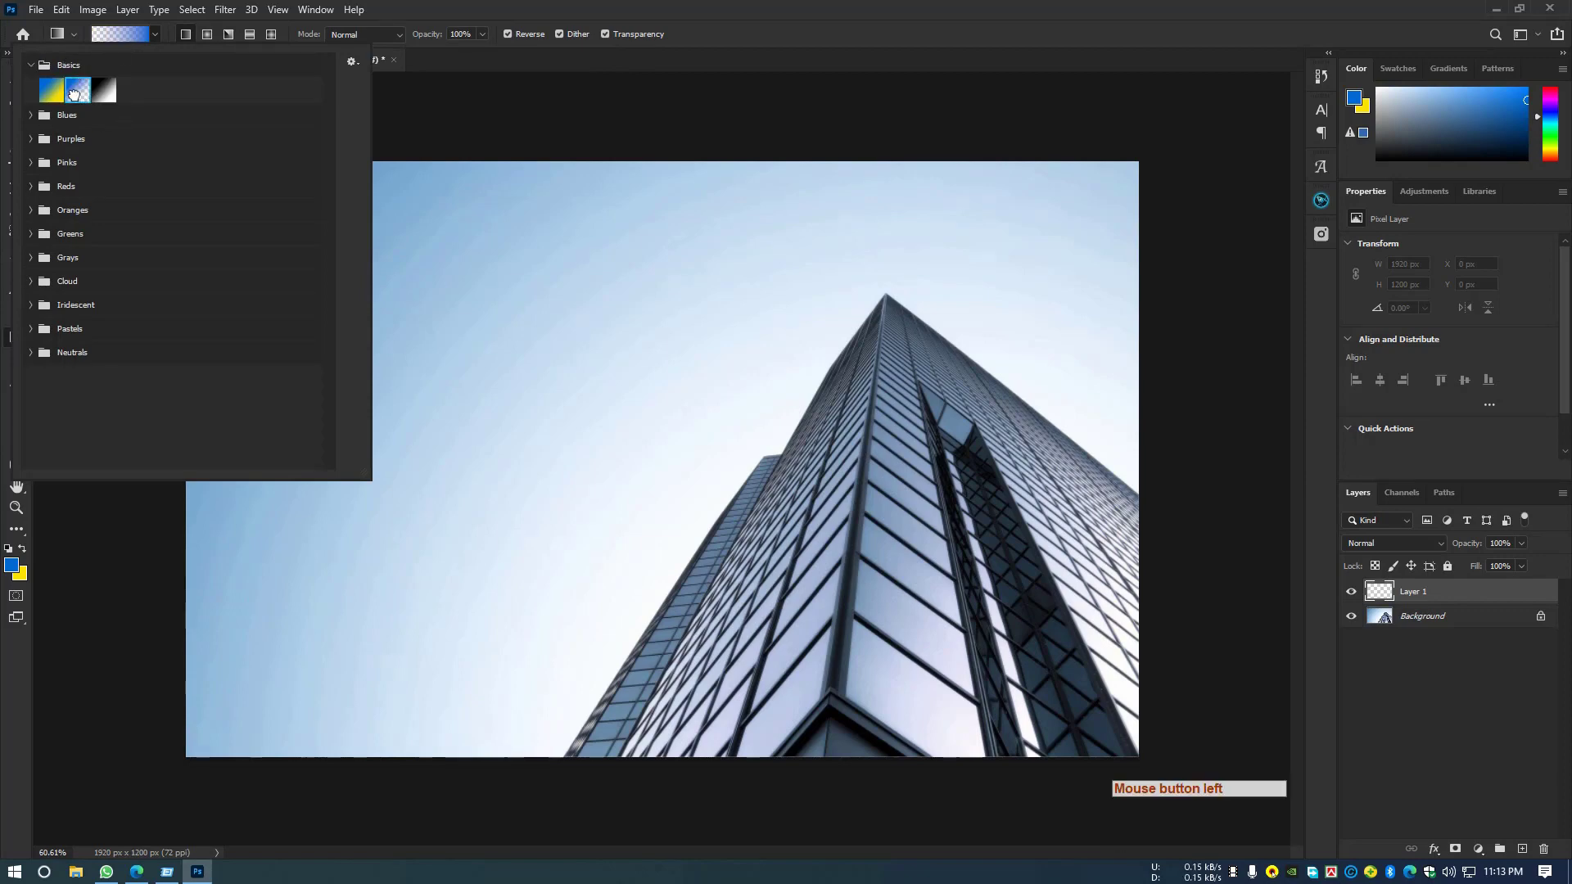
key(Return)
drag(190, 176, 1067, 738)
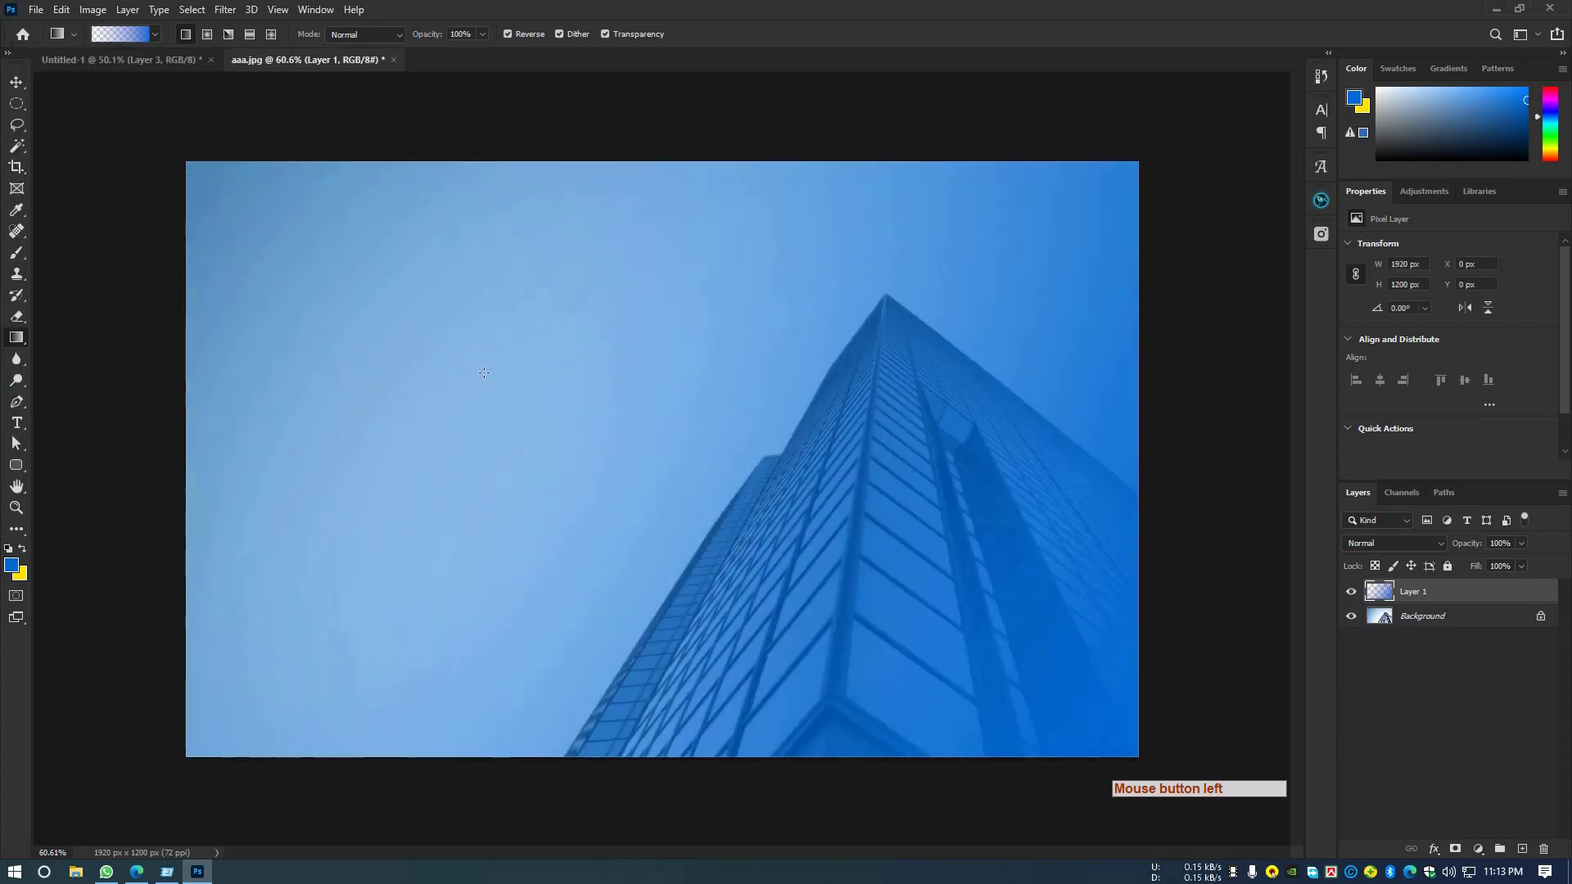
key(ctrl+z)
Disable Reverse, fill the layer with the blue-to-transparent gradient diagonally from the upper-left corner, and toggle Layer 1's visibility to compare.
click(508, 33)
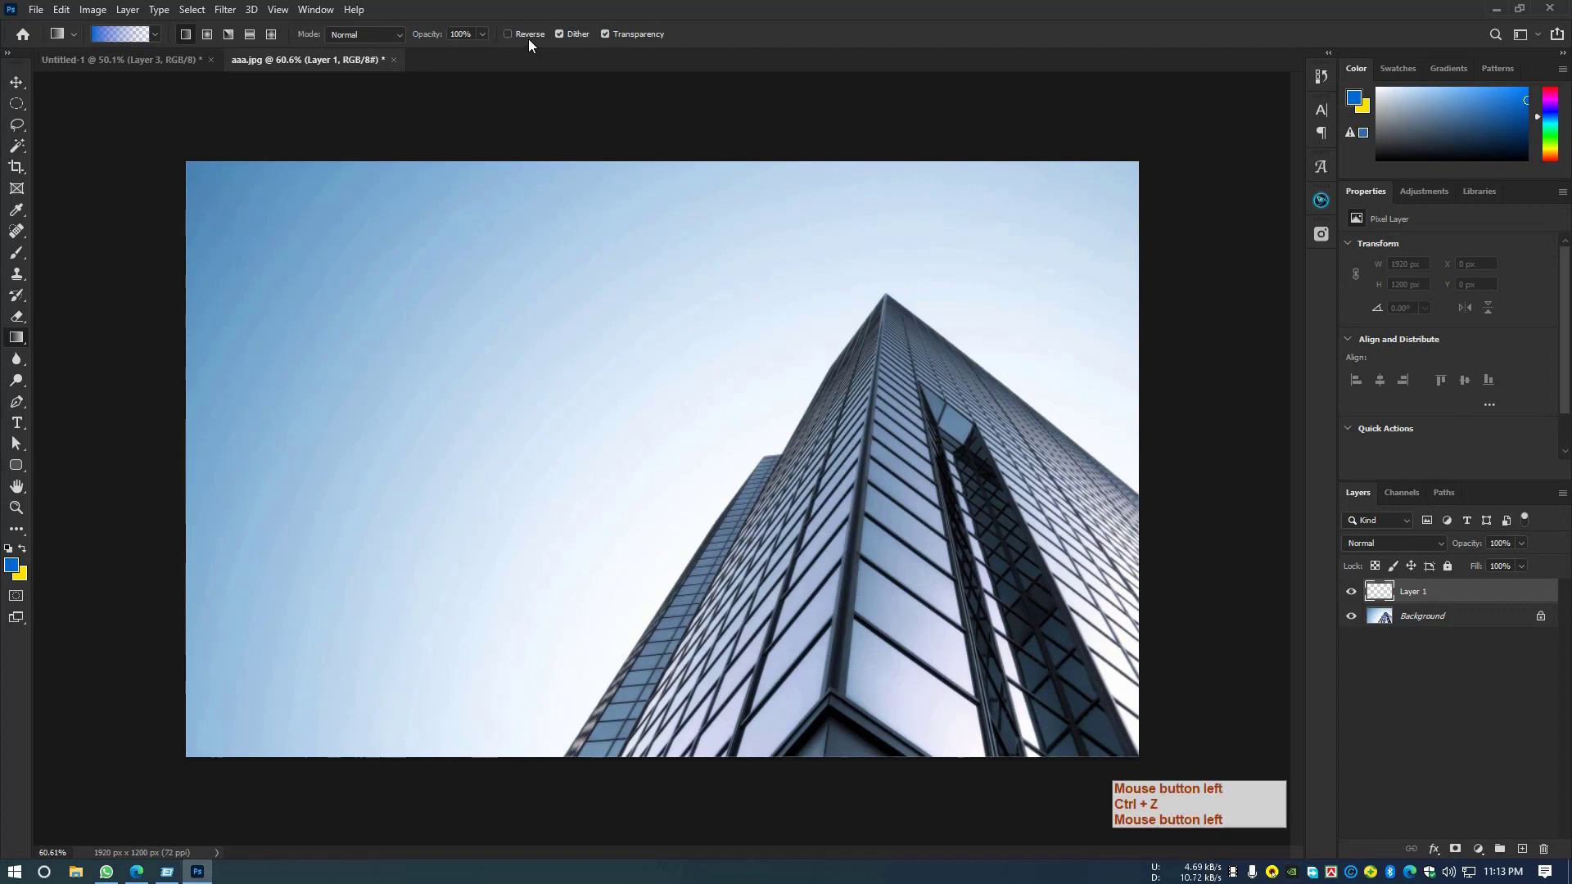
drag(190, 165, 991, 686)
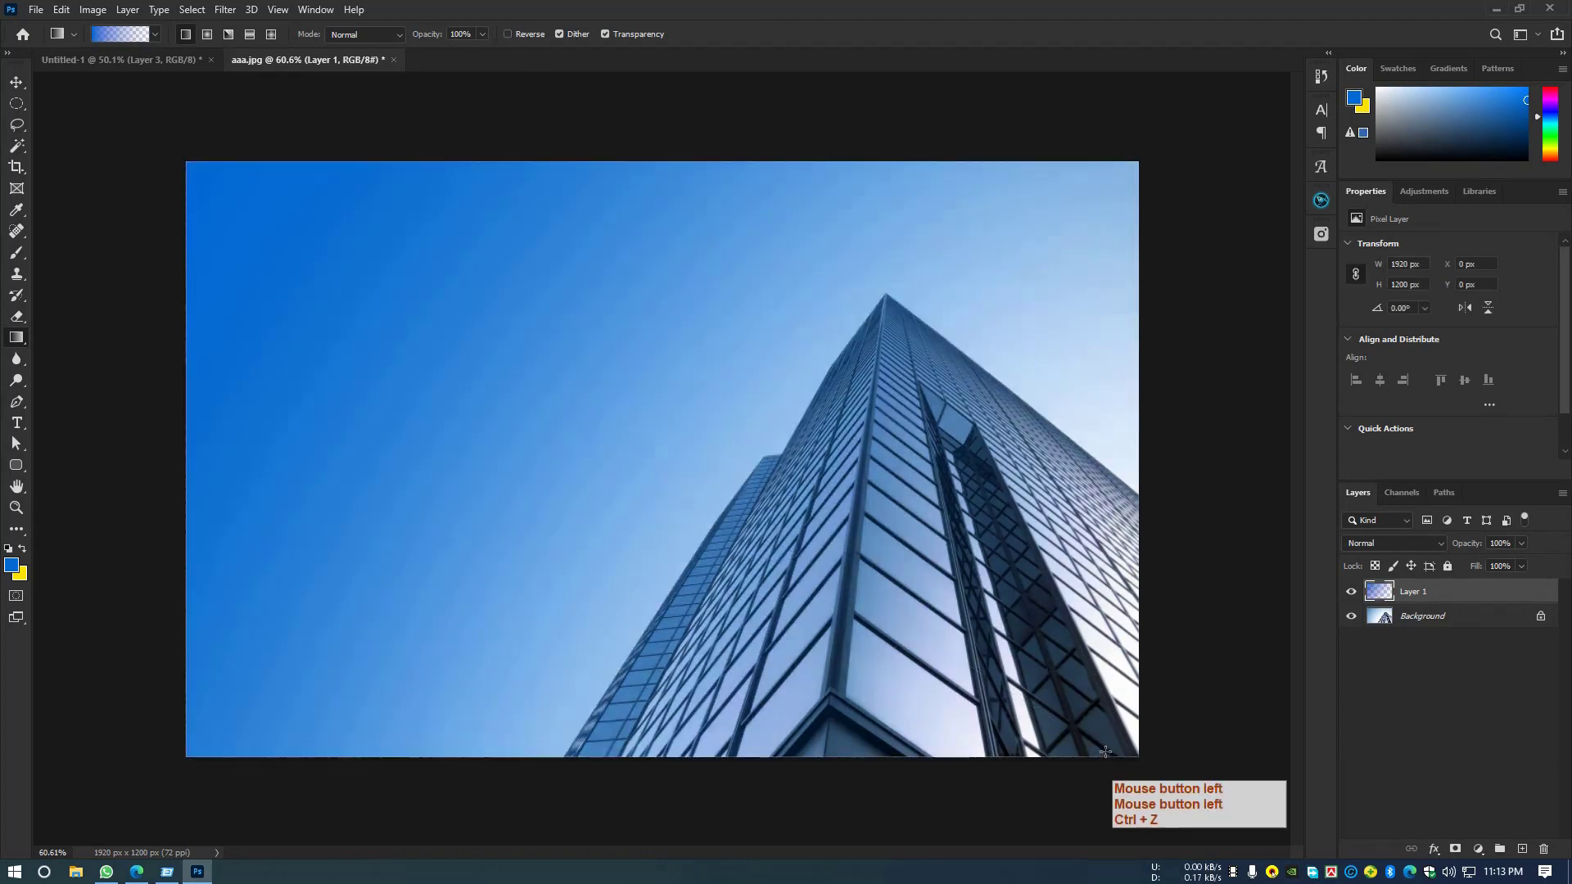
click(1352, 593)
click(1351, 593)
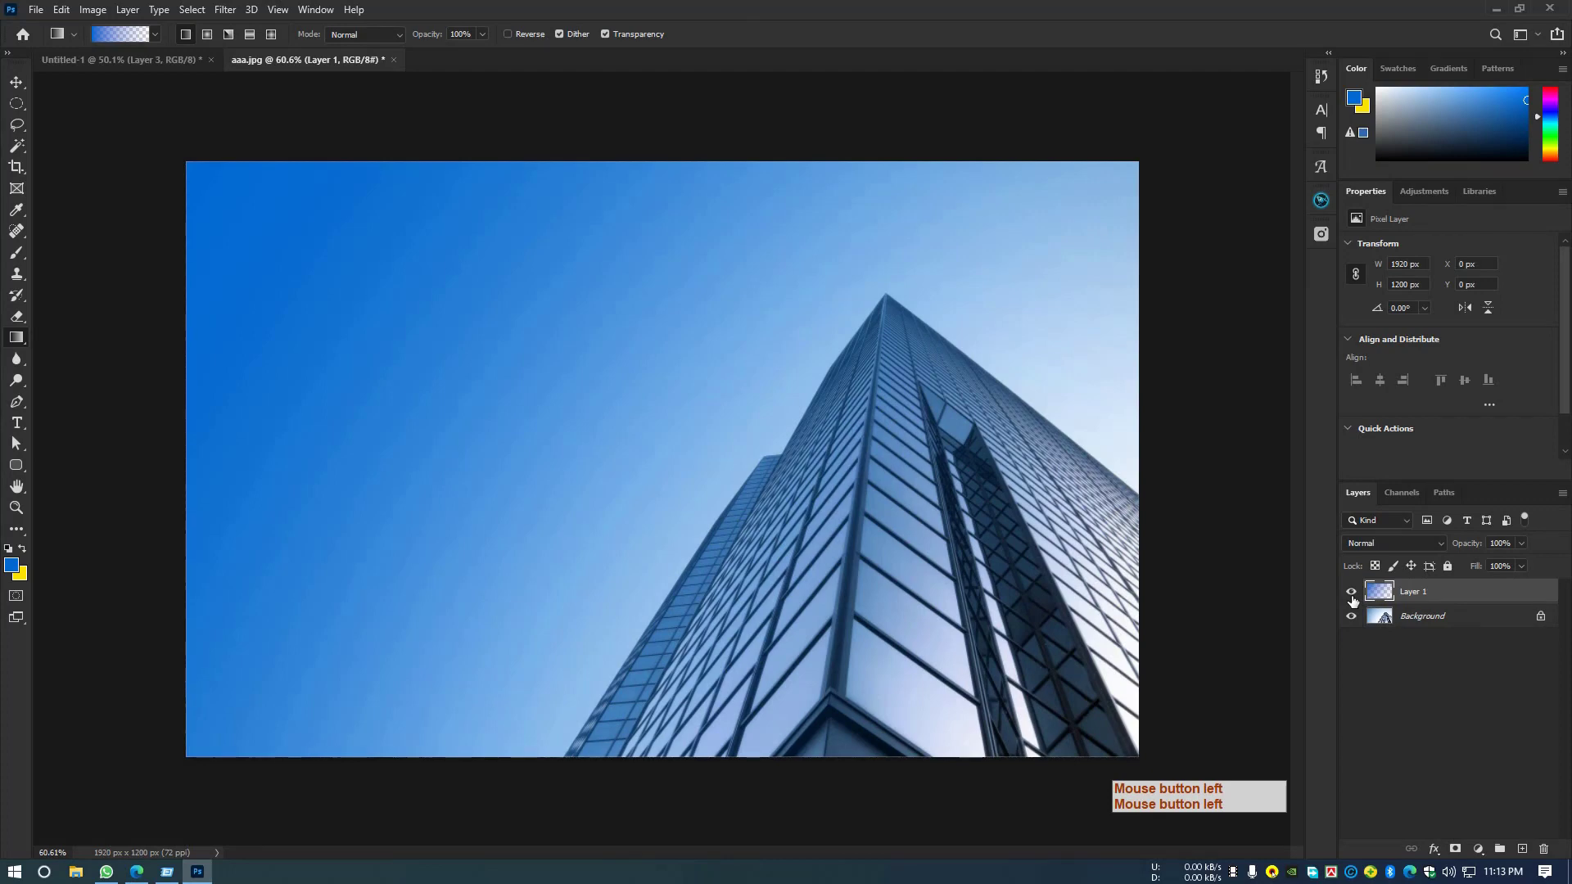
Disable gradient Transparency, fill the layer diagonally from the upper-left to the lower-right corner, and undo the fill.
click(605, 34)
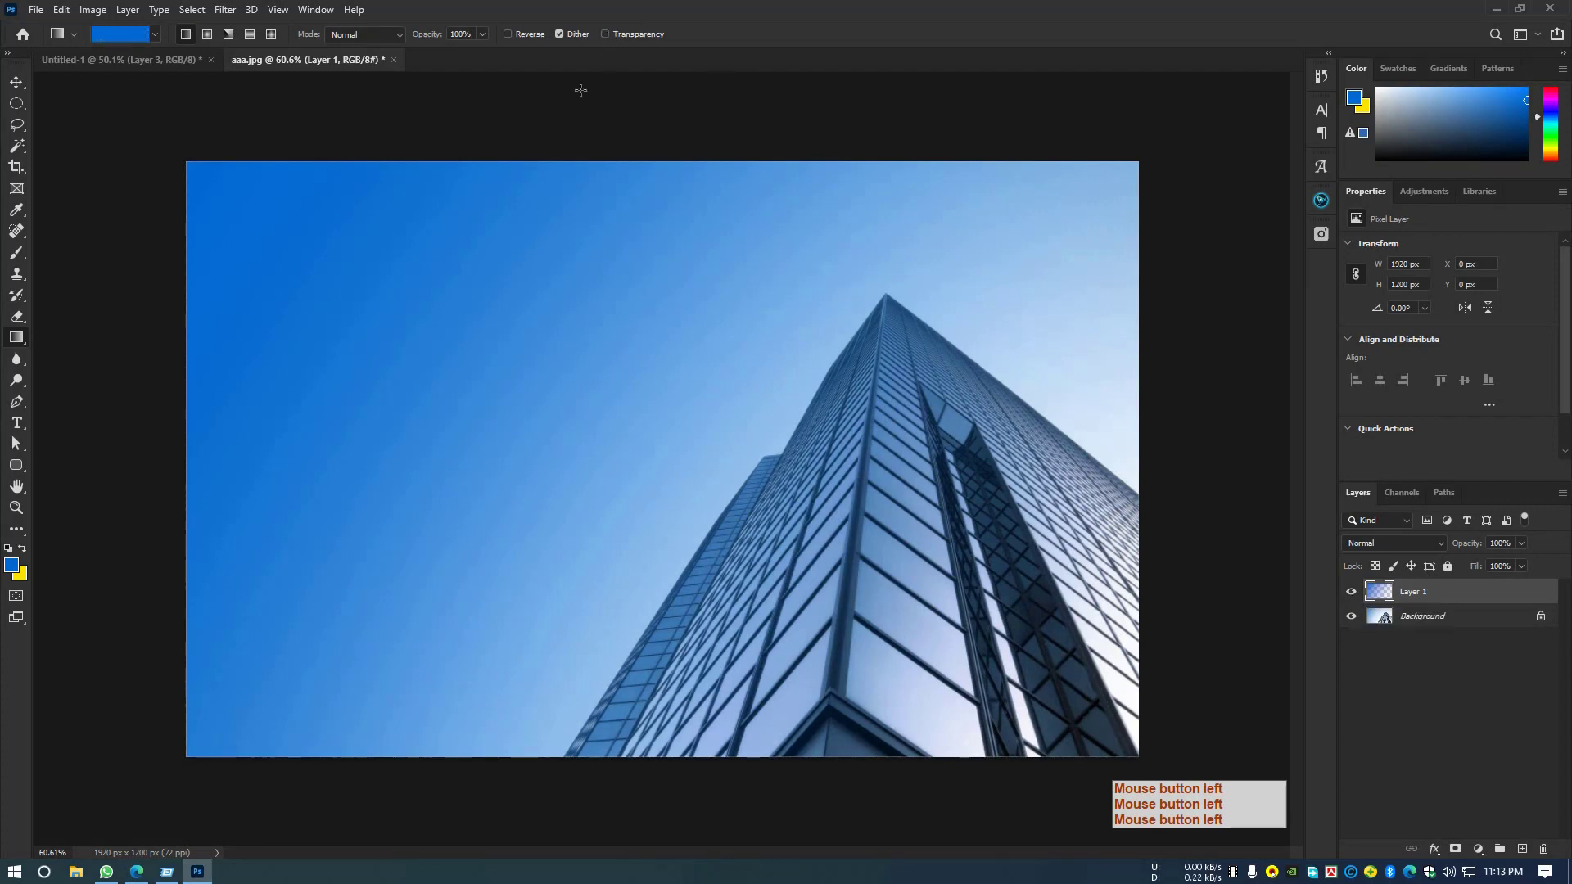
drag(198, 165, 1133, 751)
key(ctrl+z)
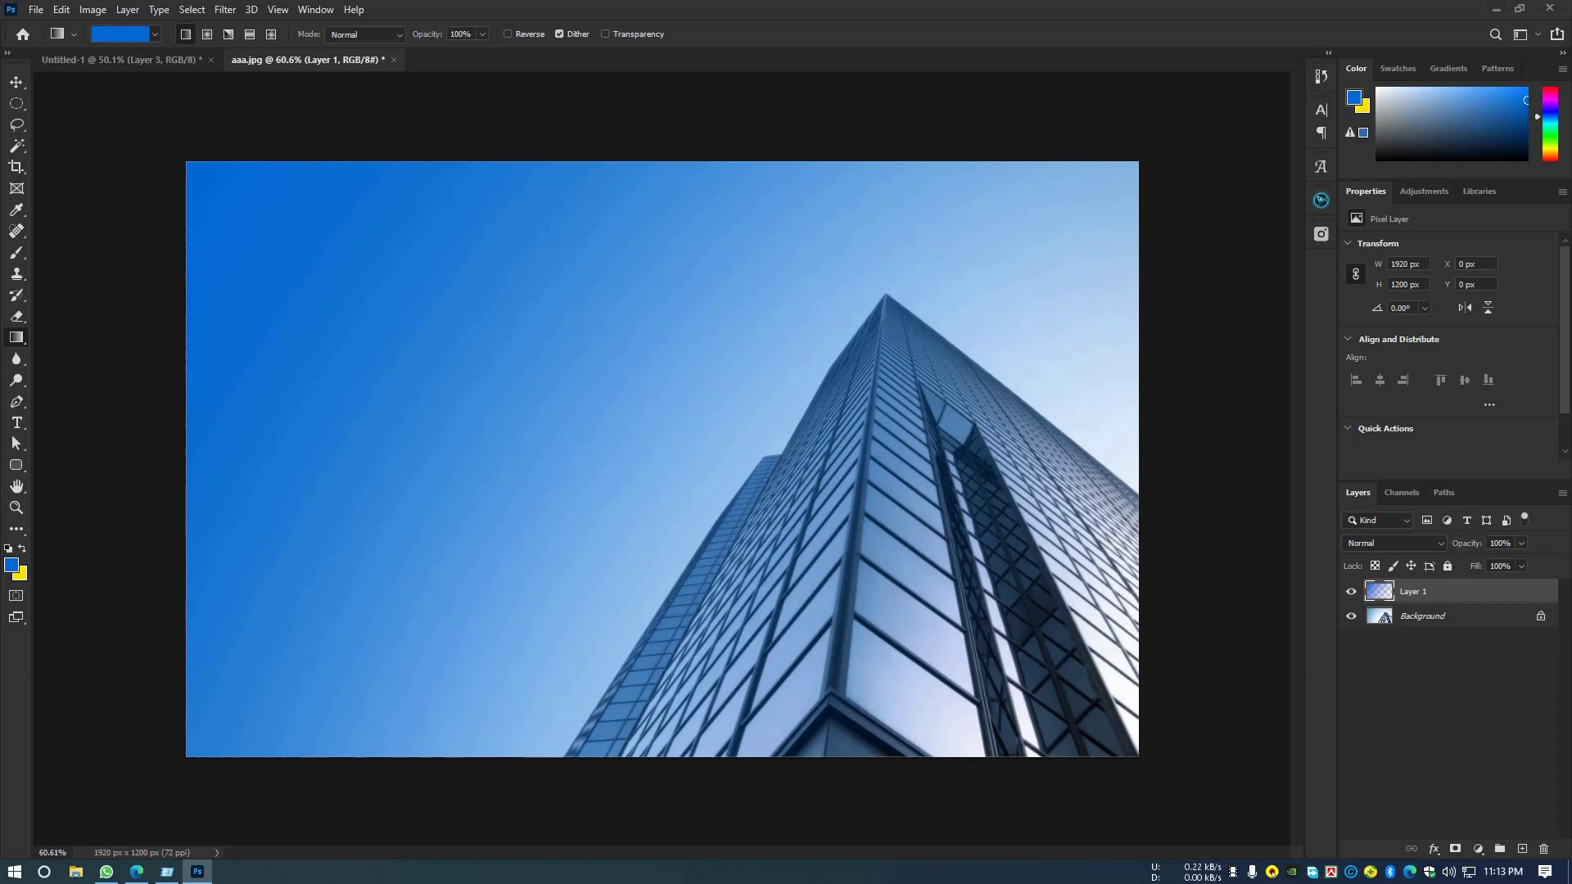
Switch to the Untitled-1 document, delete its three gradient layers, and add a new empty layer above the Background.
click(167, 60)
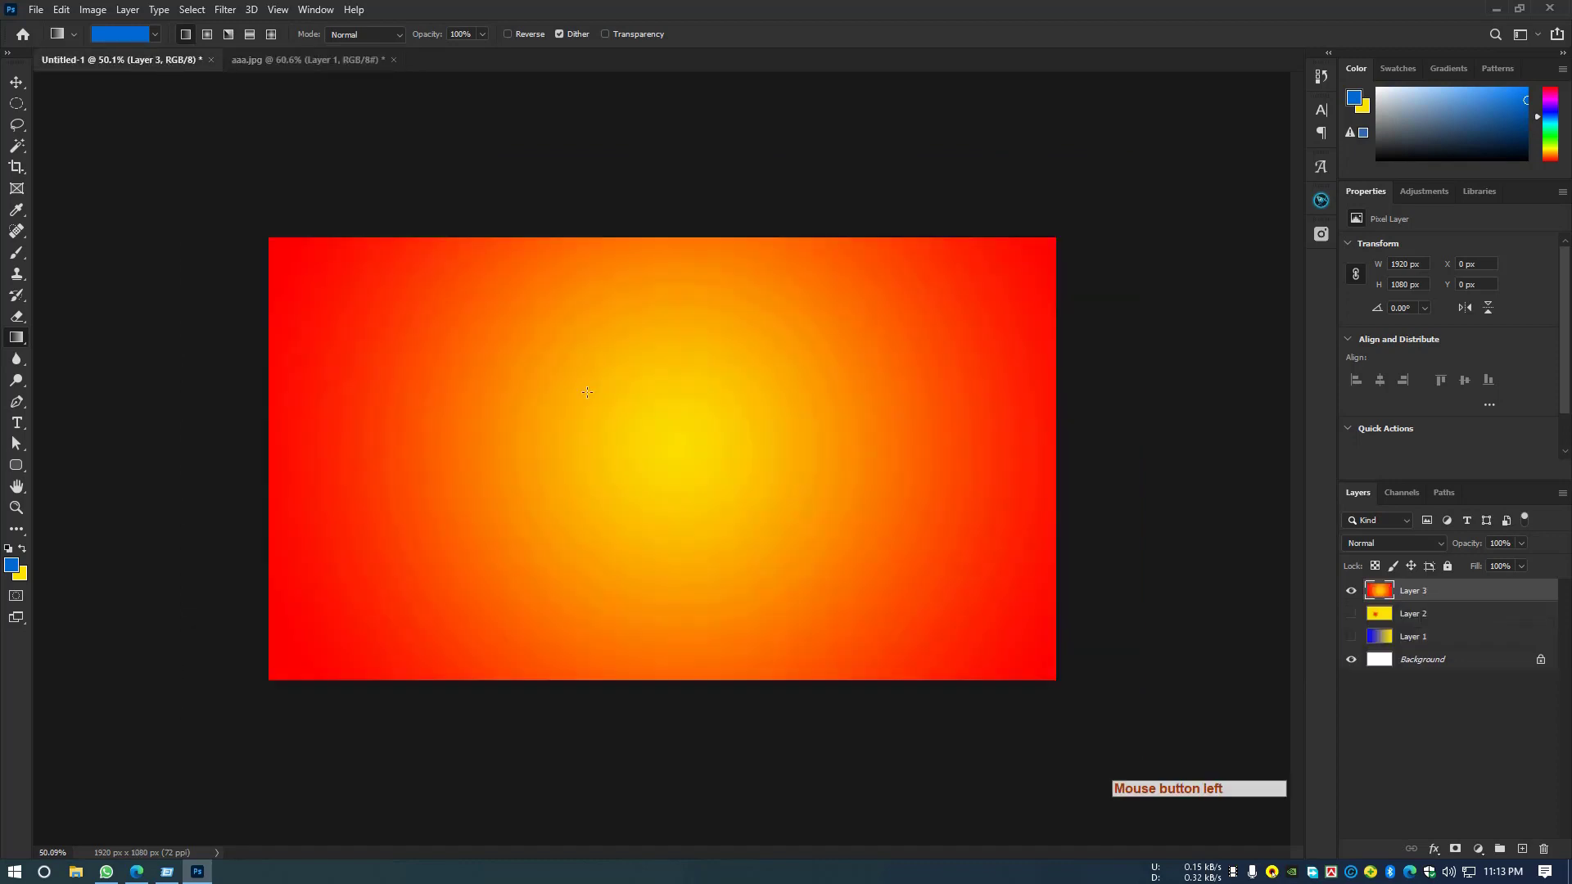
shift+click(1442, 645)
key(Delete)
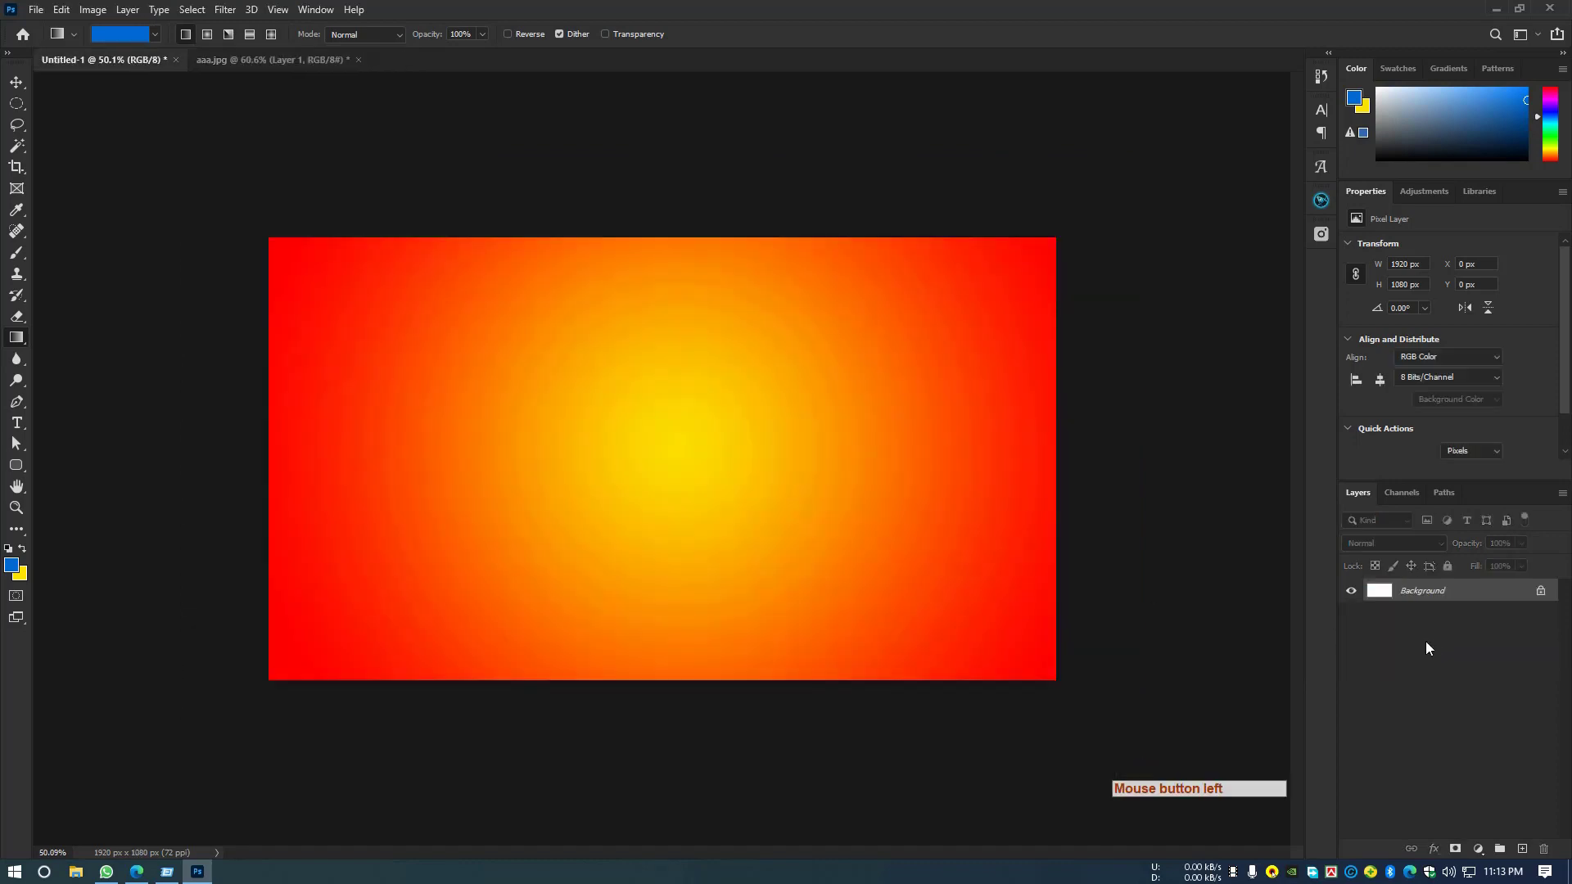
click(1522, 848)
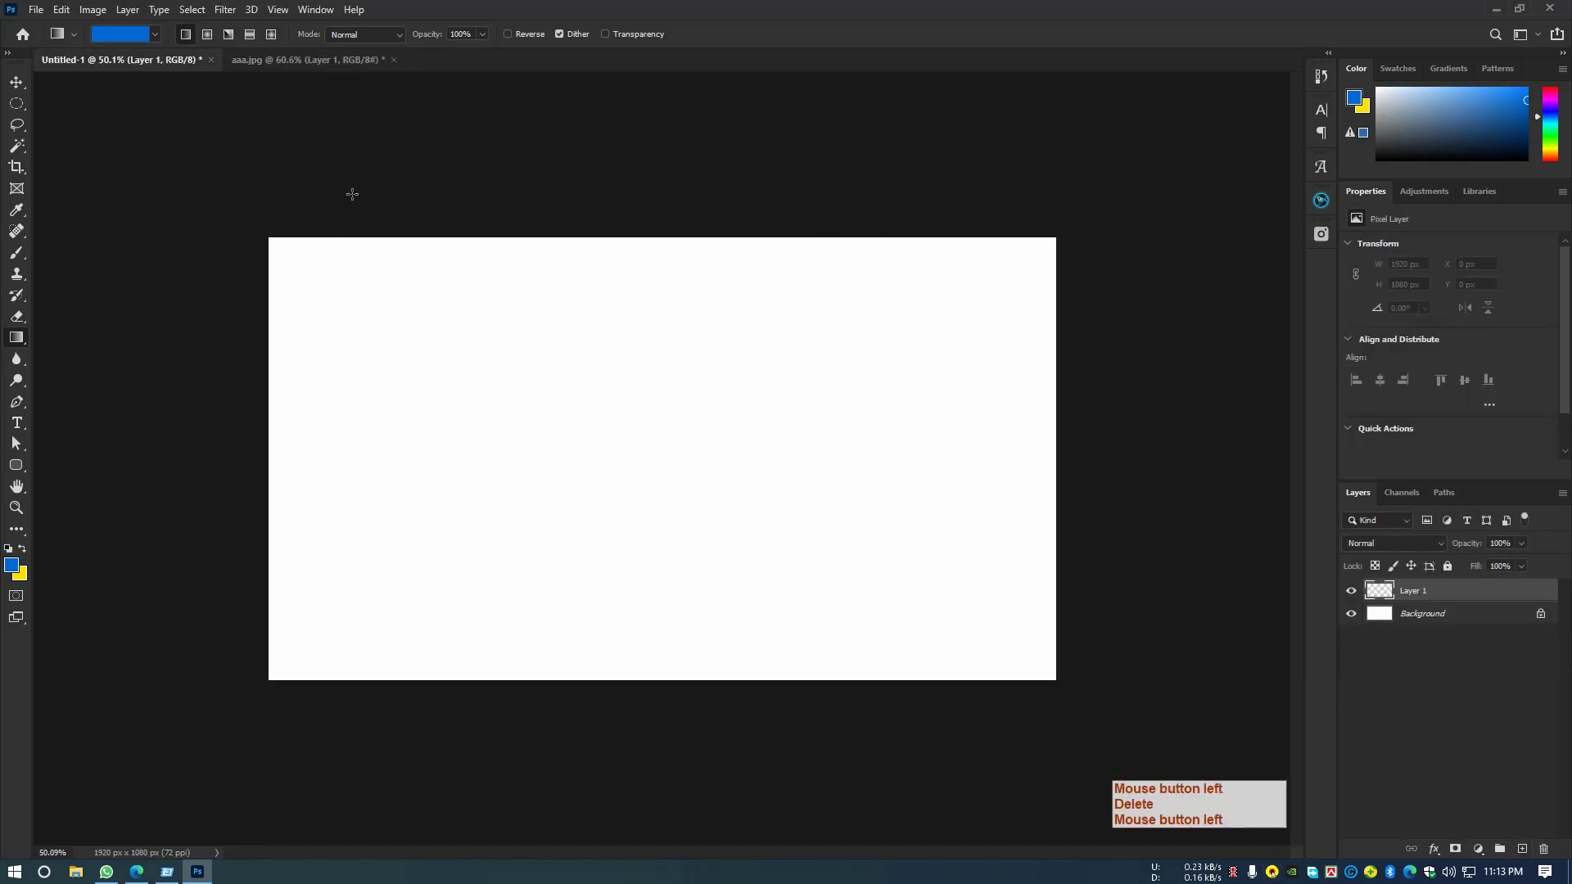
Open the Gradient Editor and load the Foreground to Background preset from the Basics group.
click(123, 36)
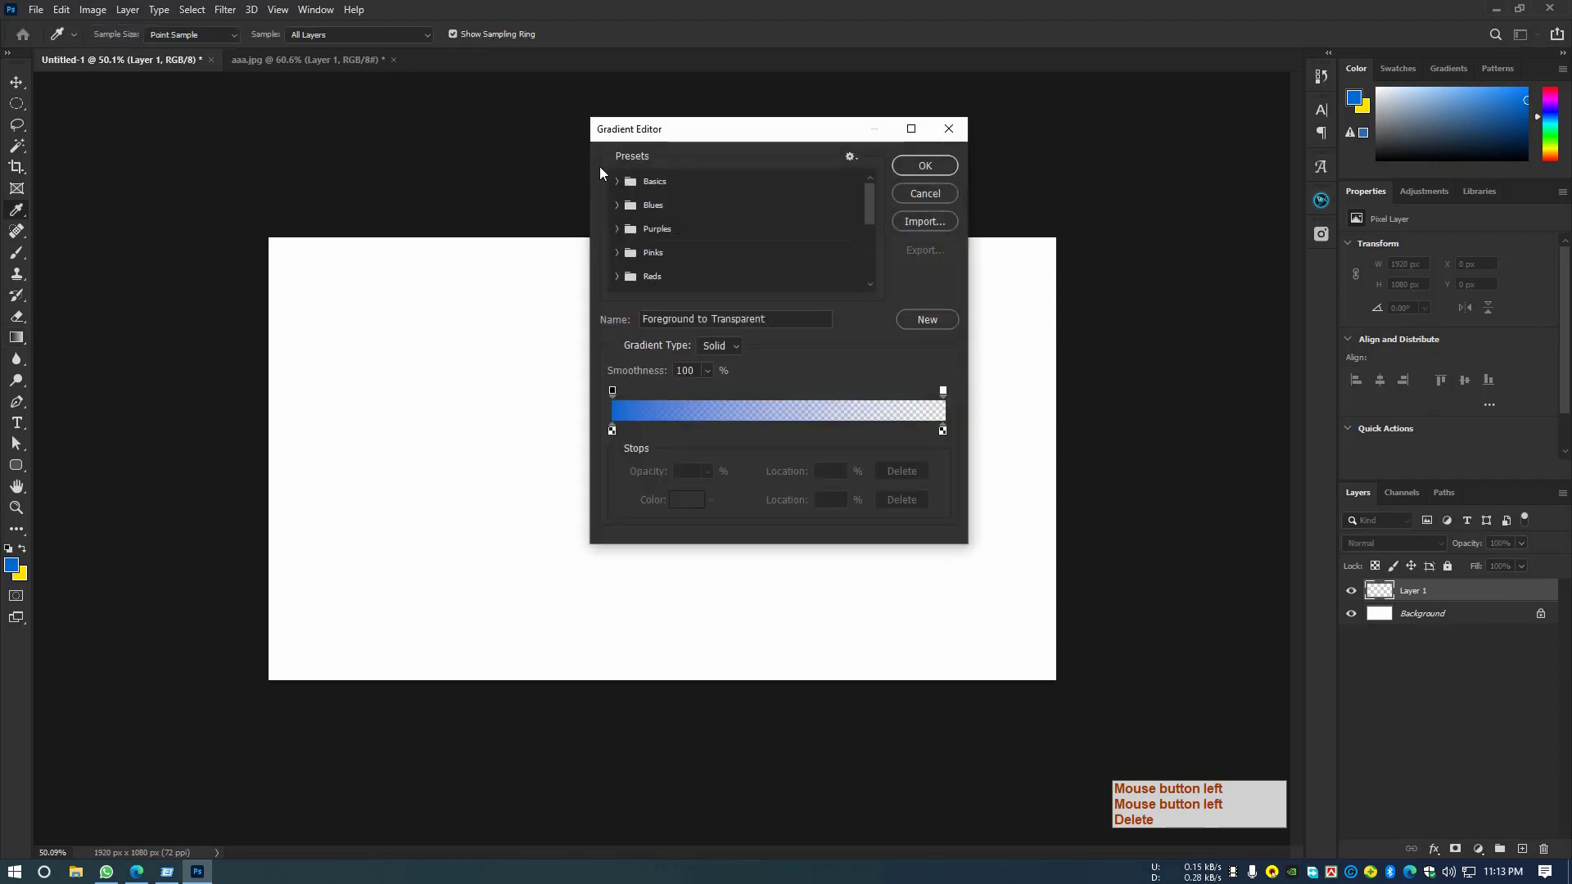
drag(676, 136, 620, 243)
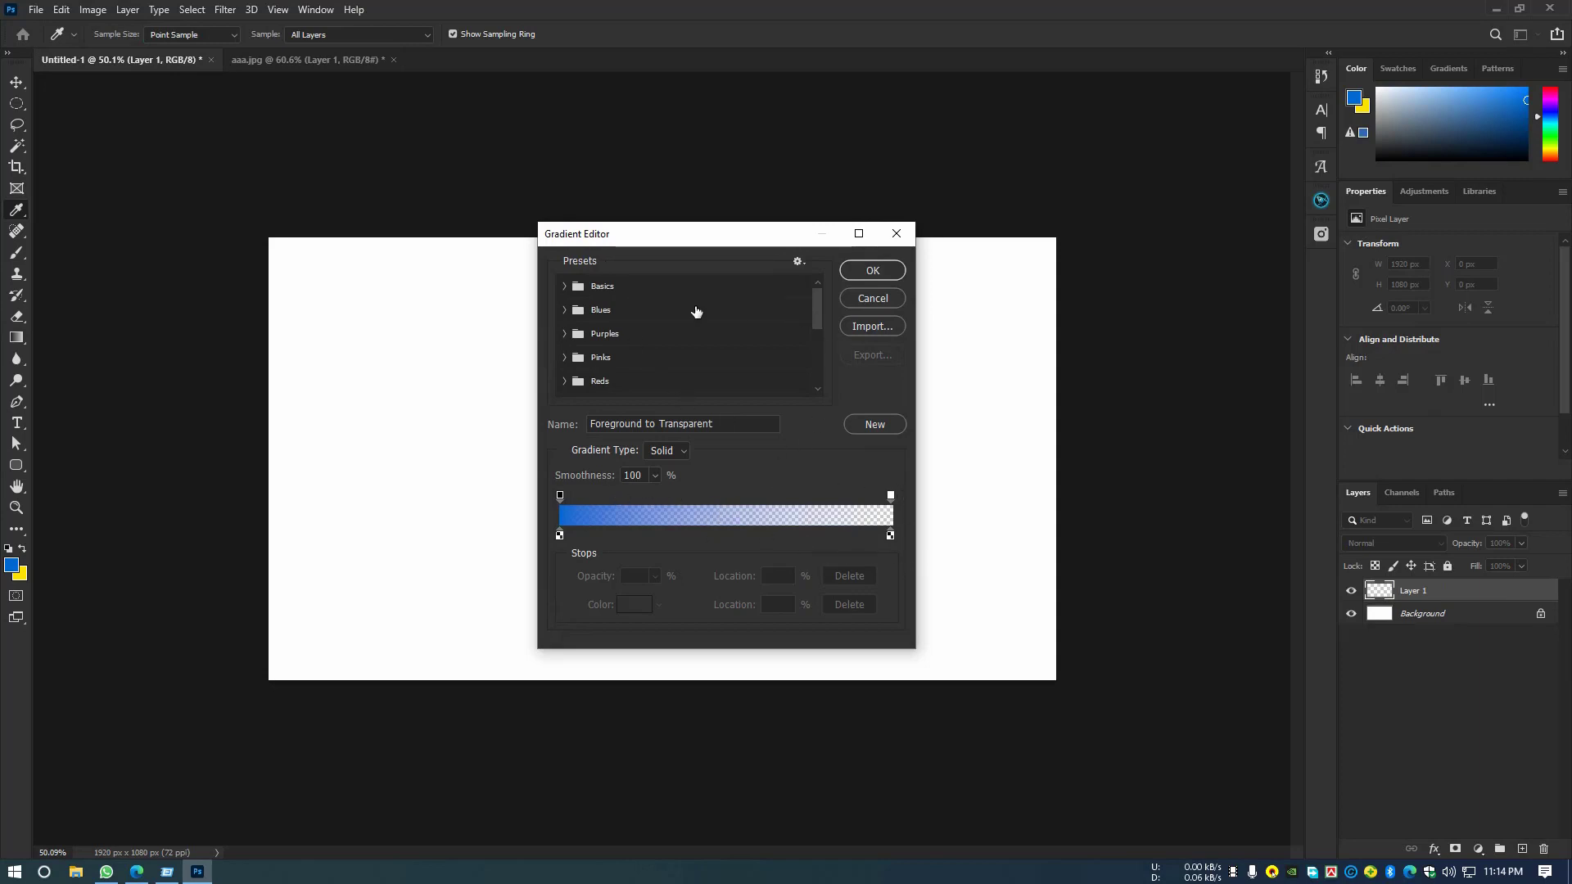
click(565, 286)
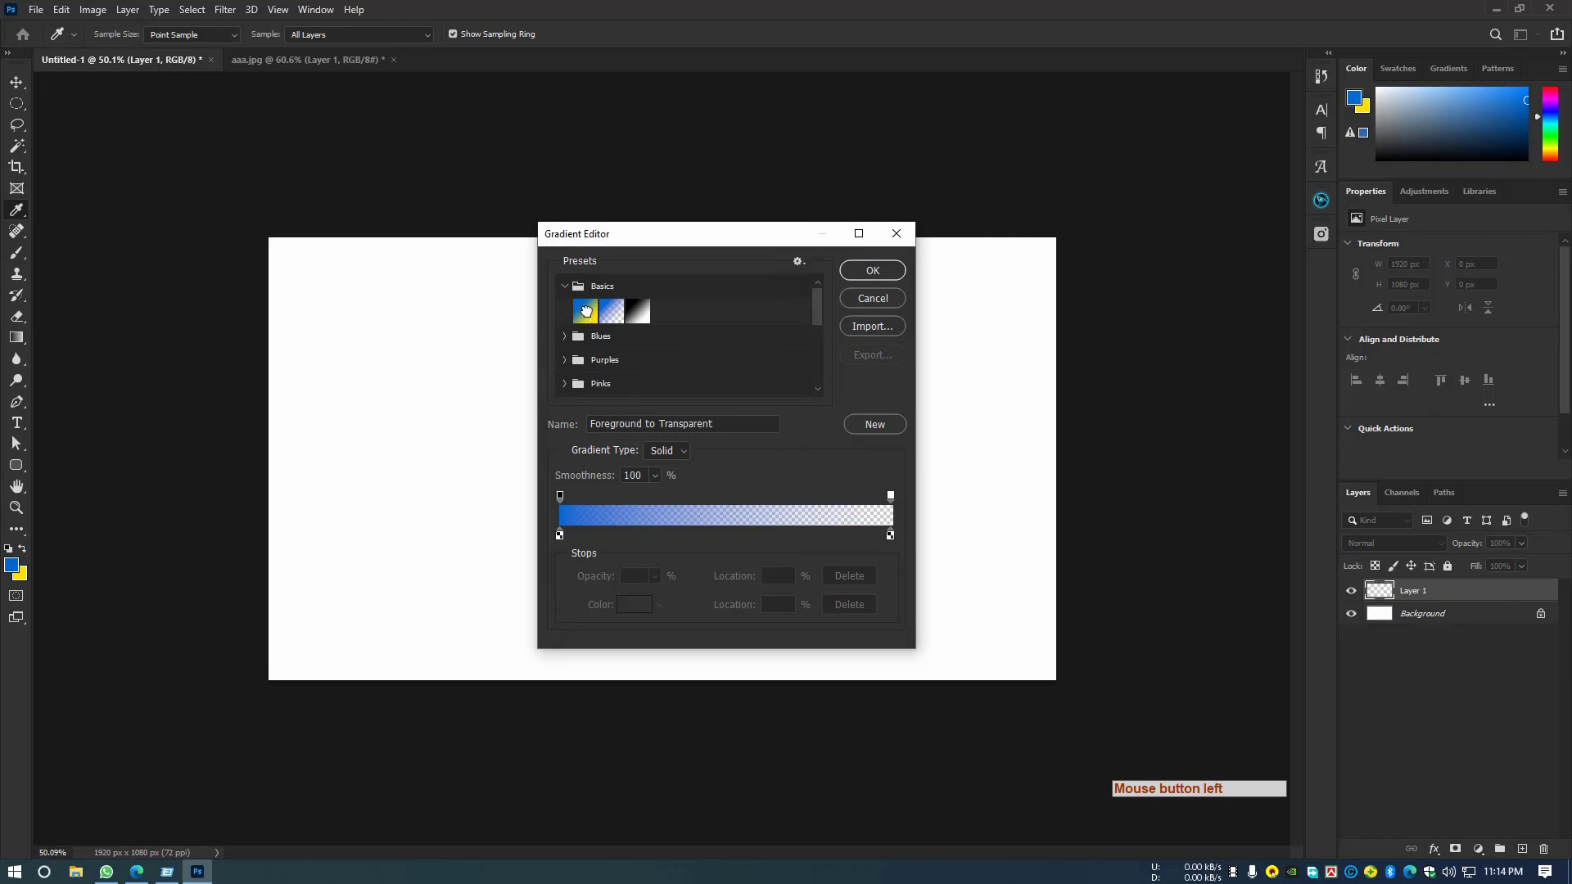
click(587, 312)
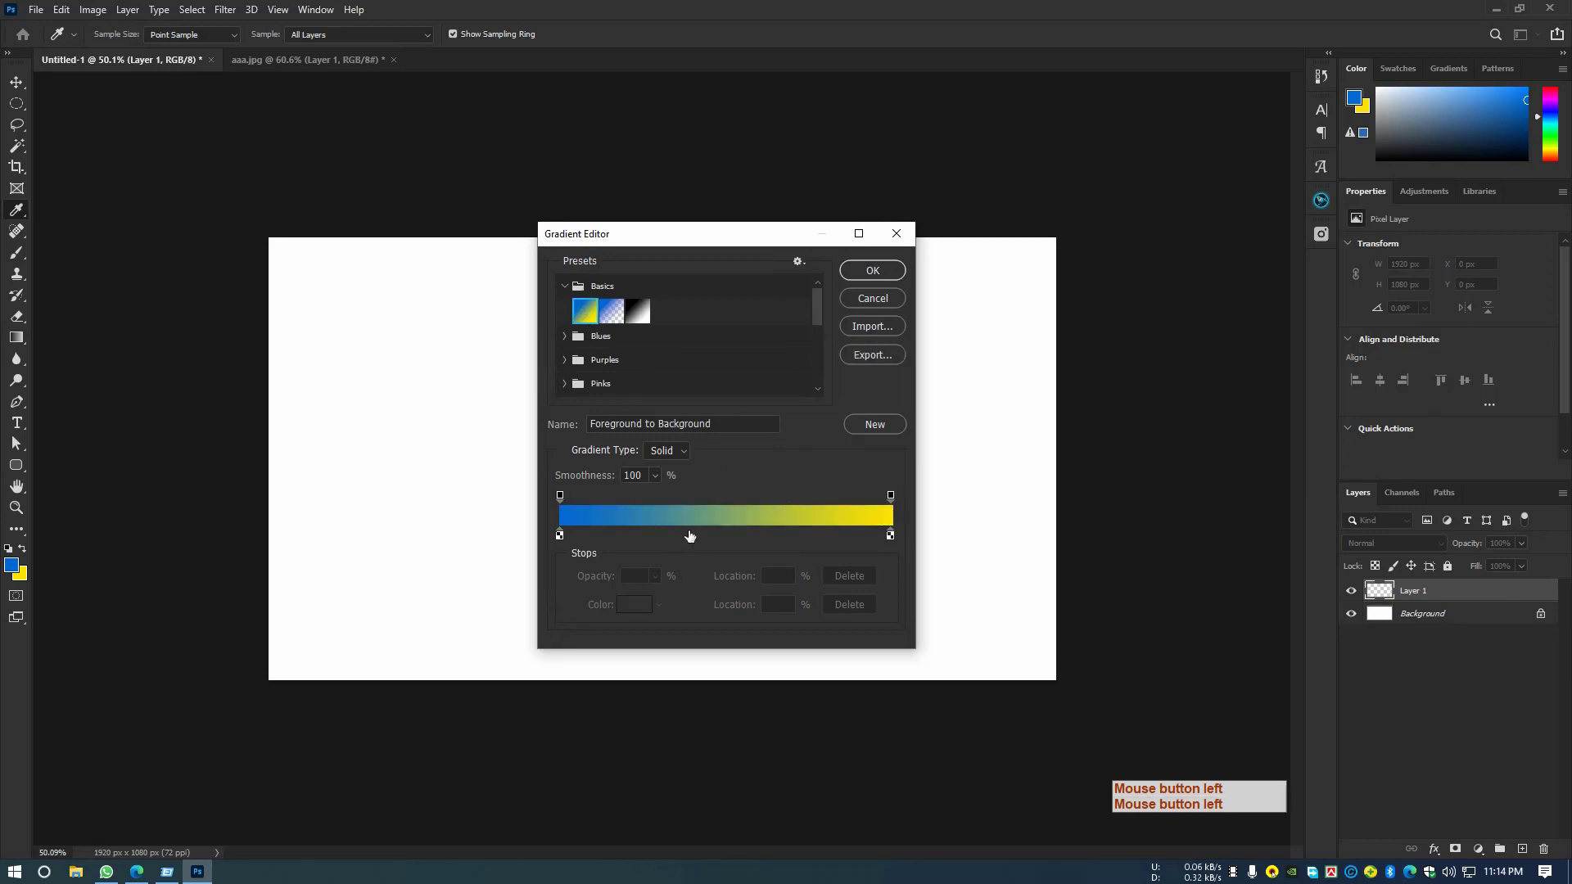
Inspect the gradient's two end colour stops and add new colour stops at 62% and 37%.
click(560, 535)
click(890, 536)
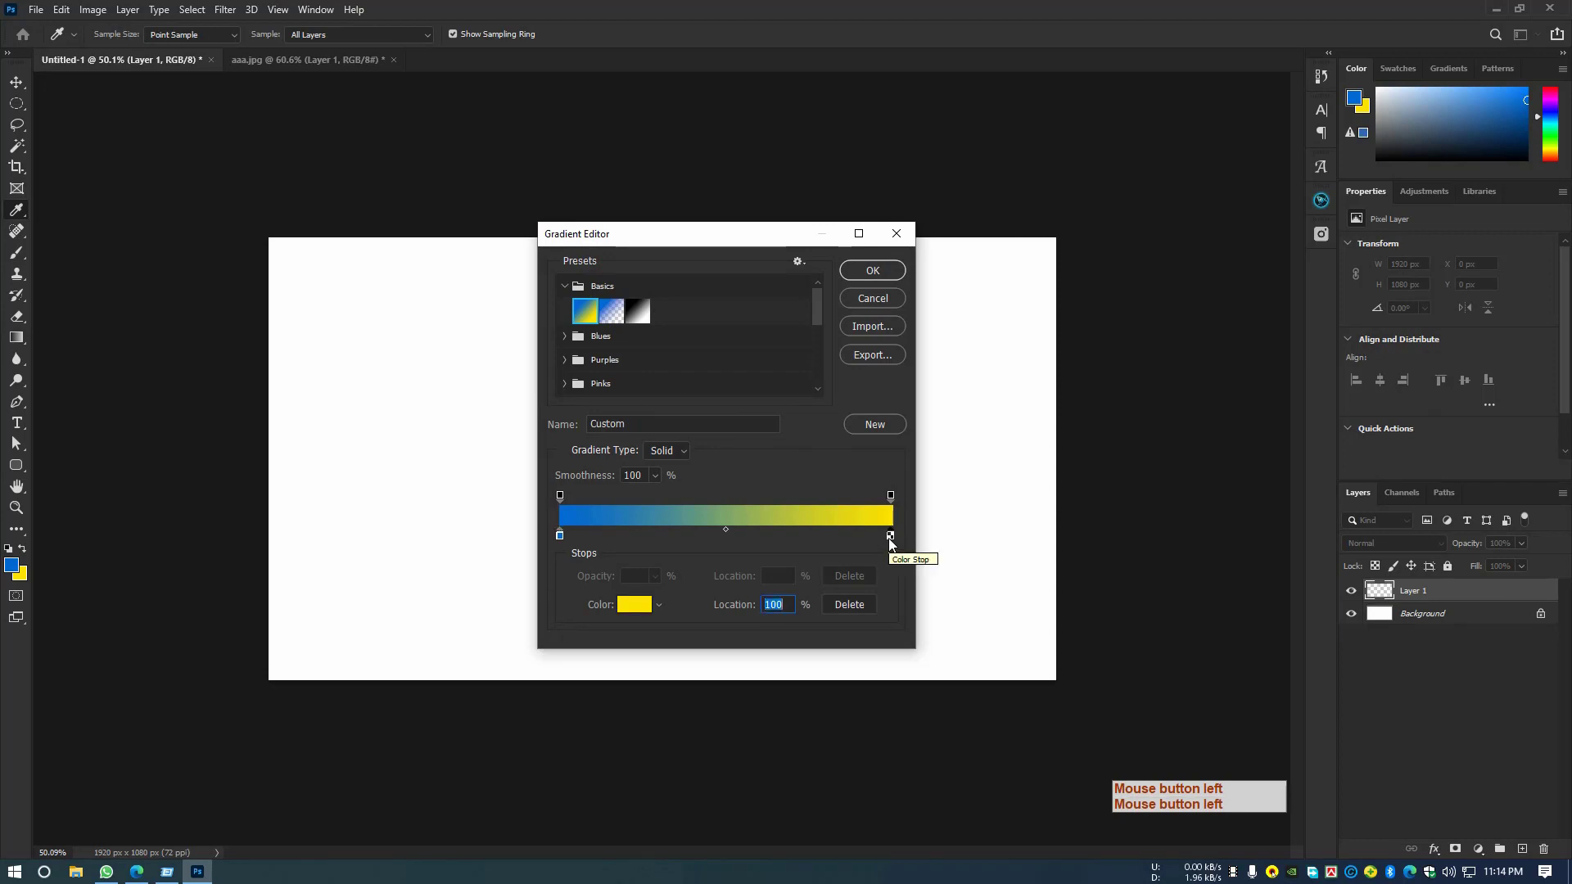
click(765, 536)
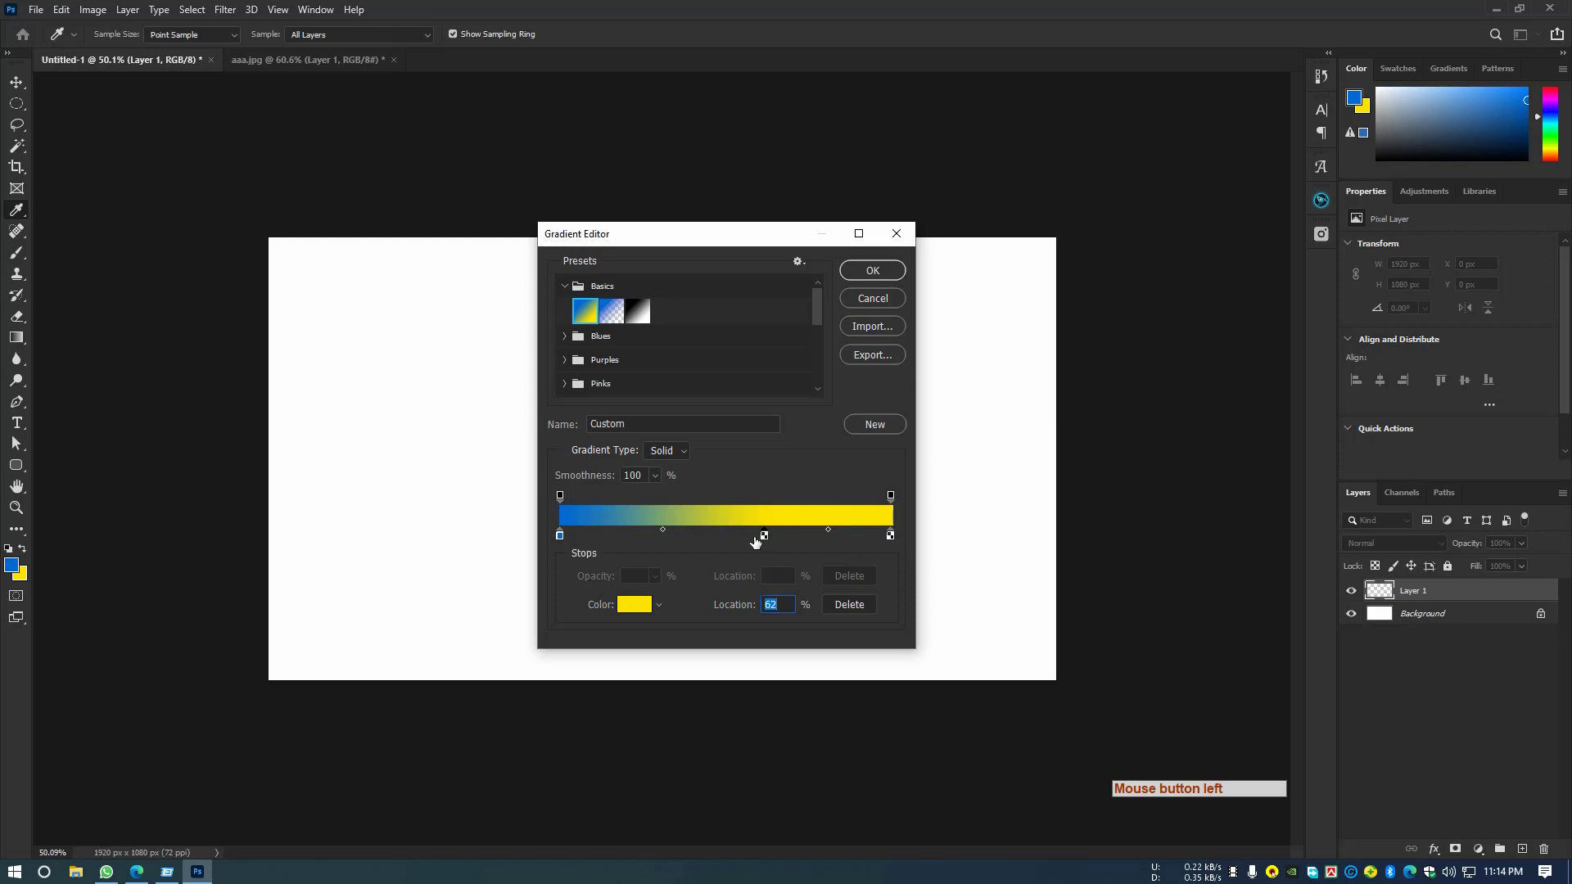
click(683, 536)
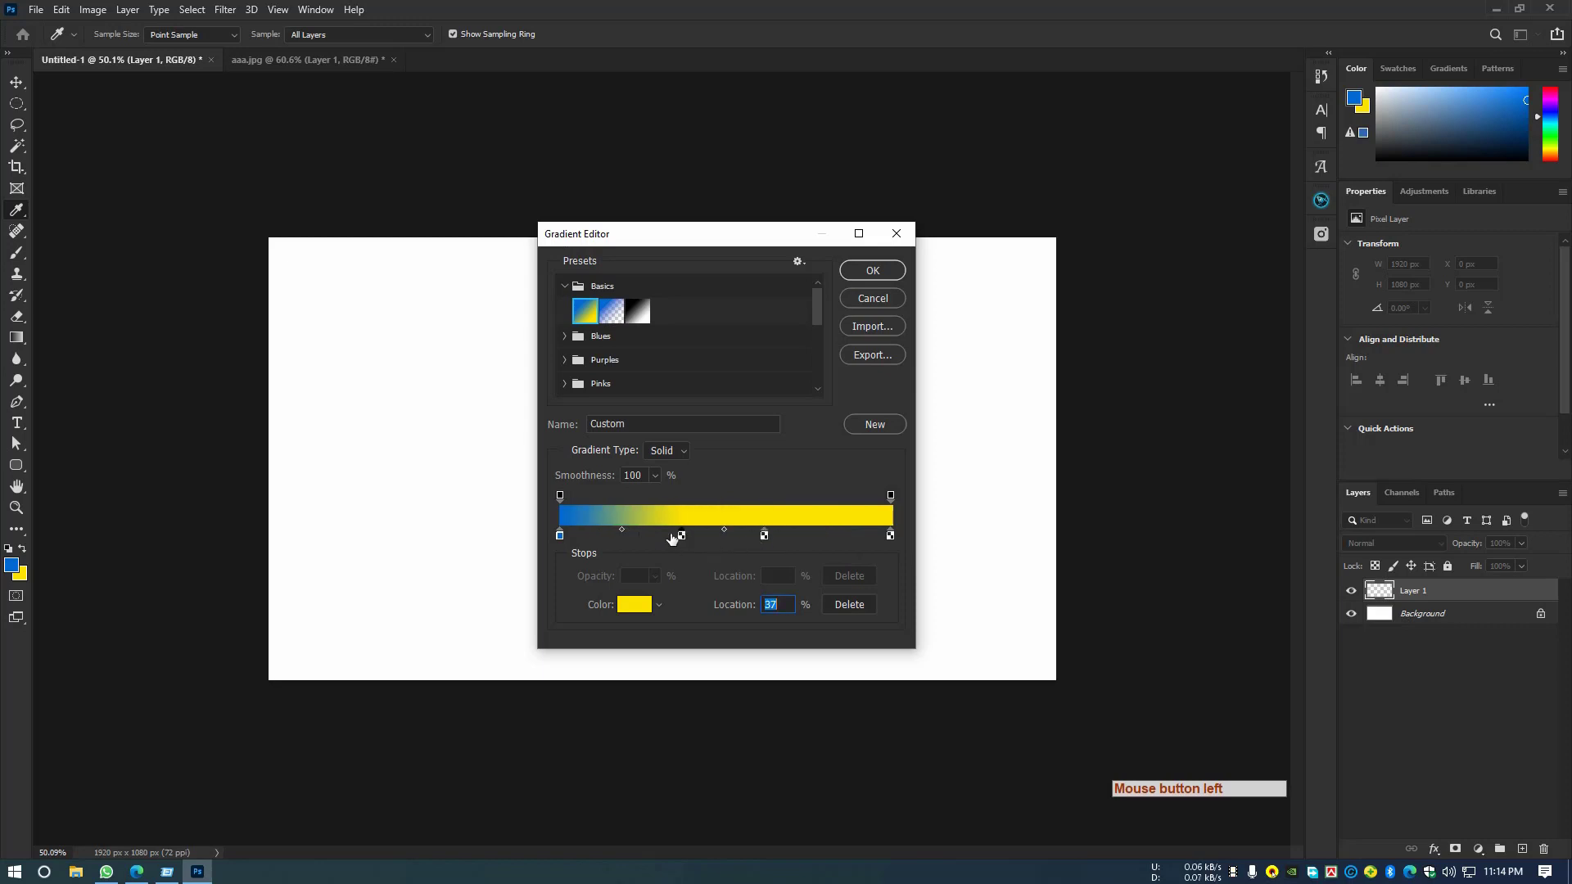
Change the colour of the stop at 37% to magenta.
click(682, 540)
click(632, 606)
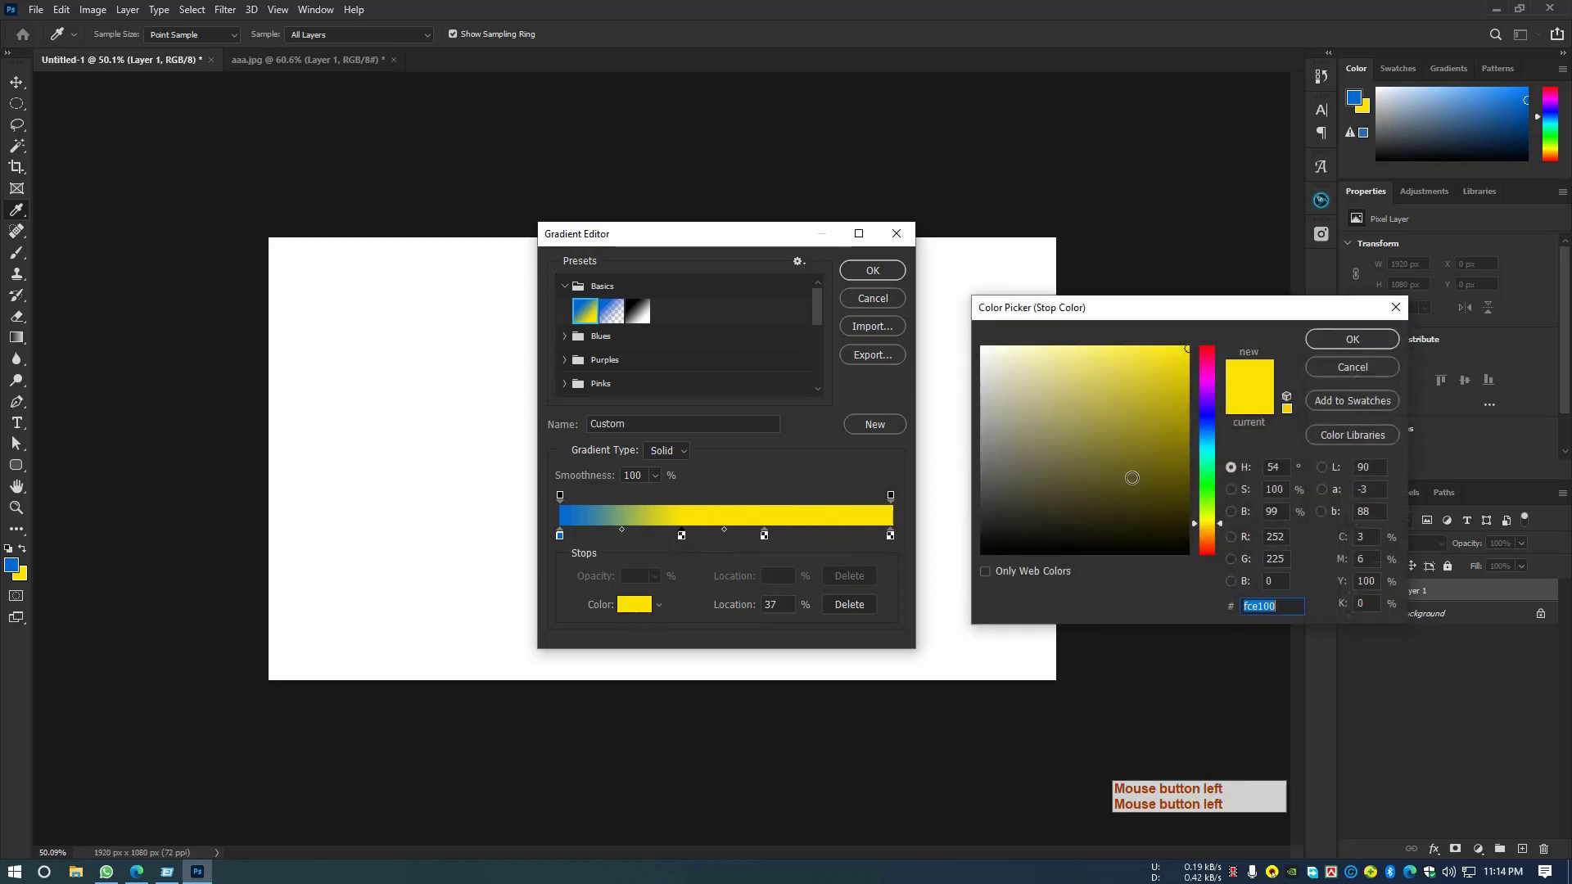
click(1207, 377)
click(1353, 339)
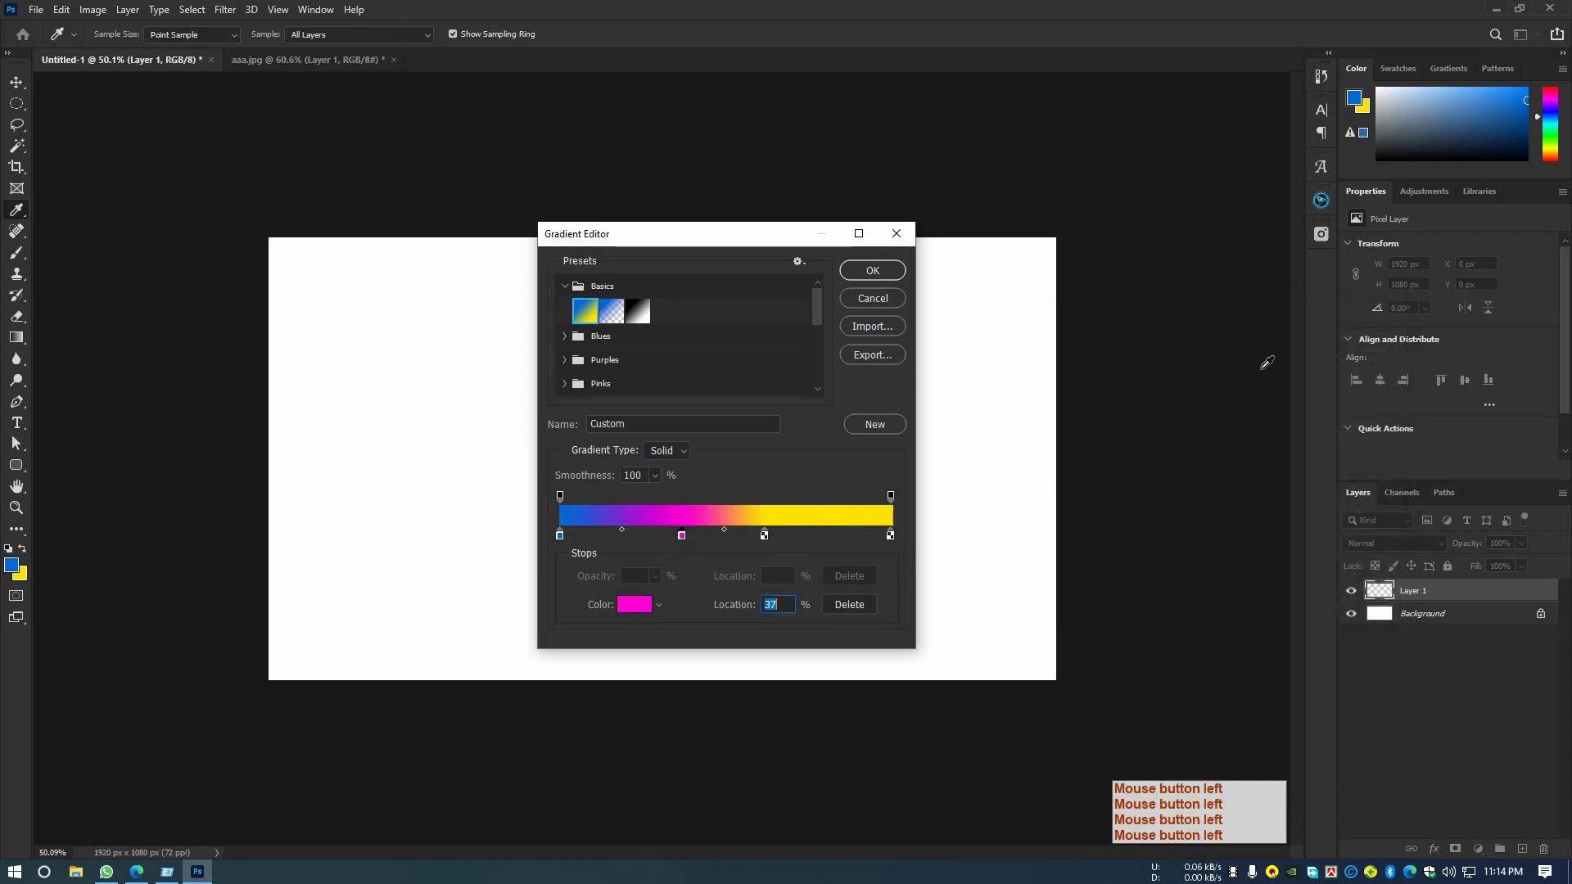
Change the colour of the stop at 62% to bright cyan-blue 00c4fc.
click(765, 535)
click(636, 606)
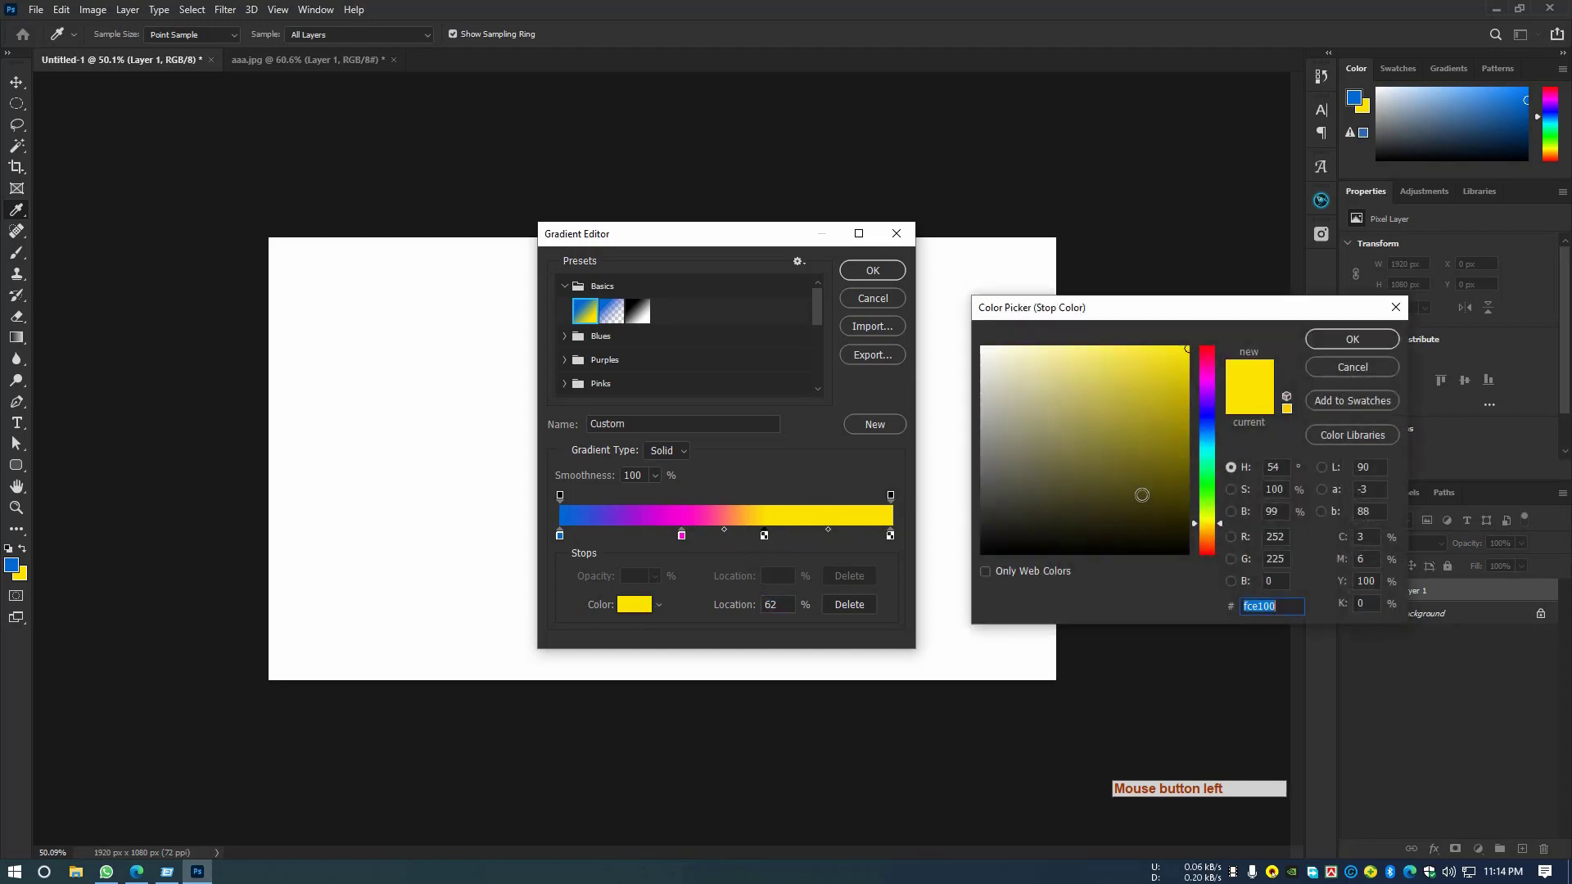
click(1208, 489)
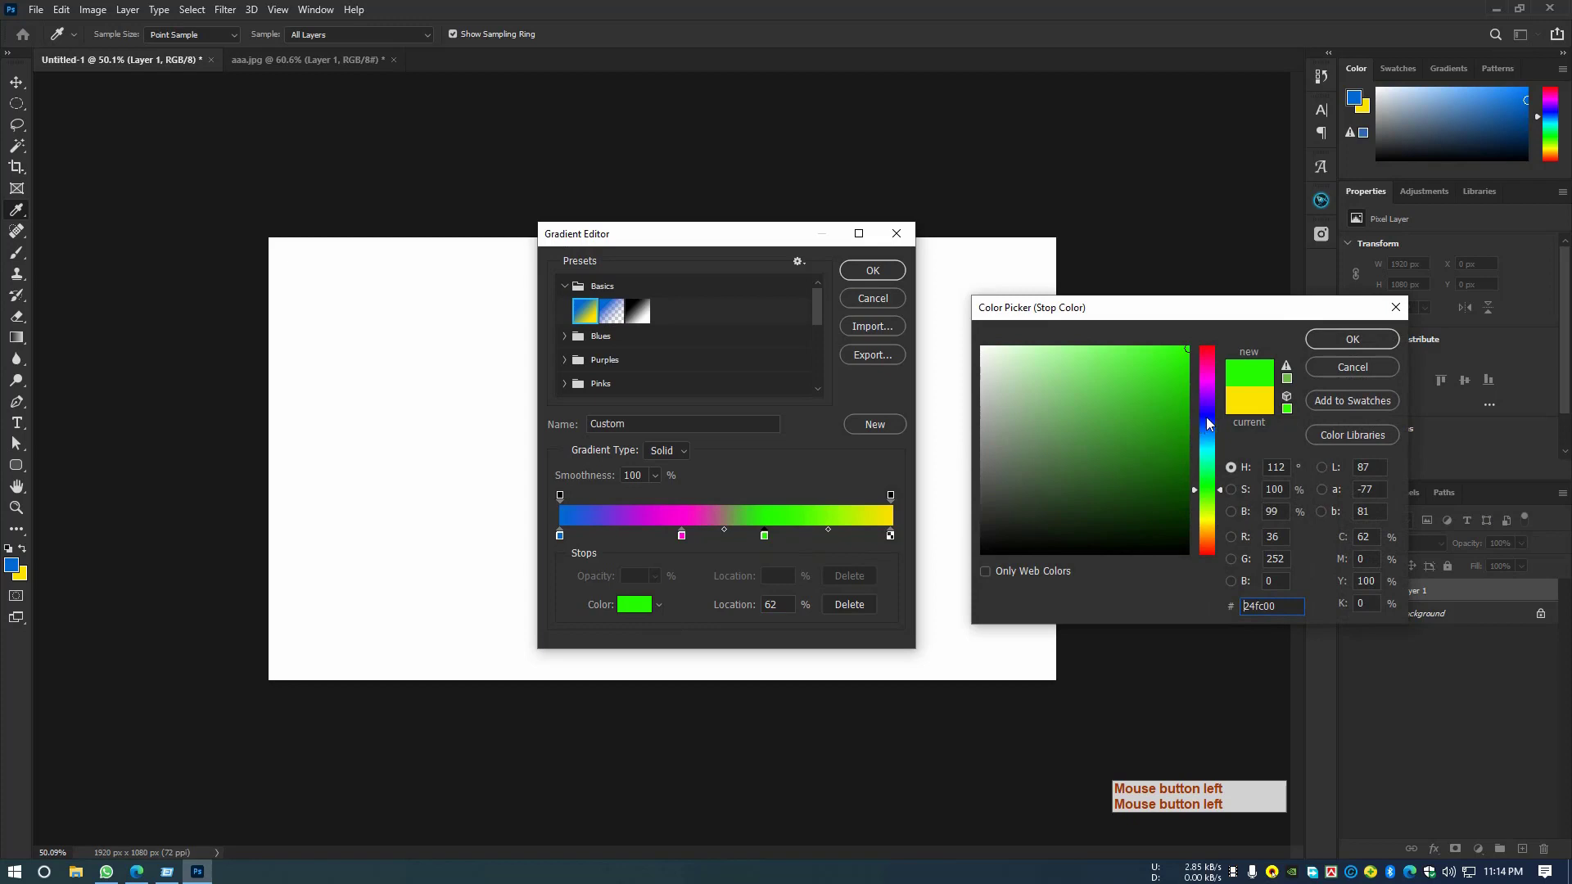
drag(1209, 423, 1213, 443)
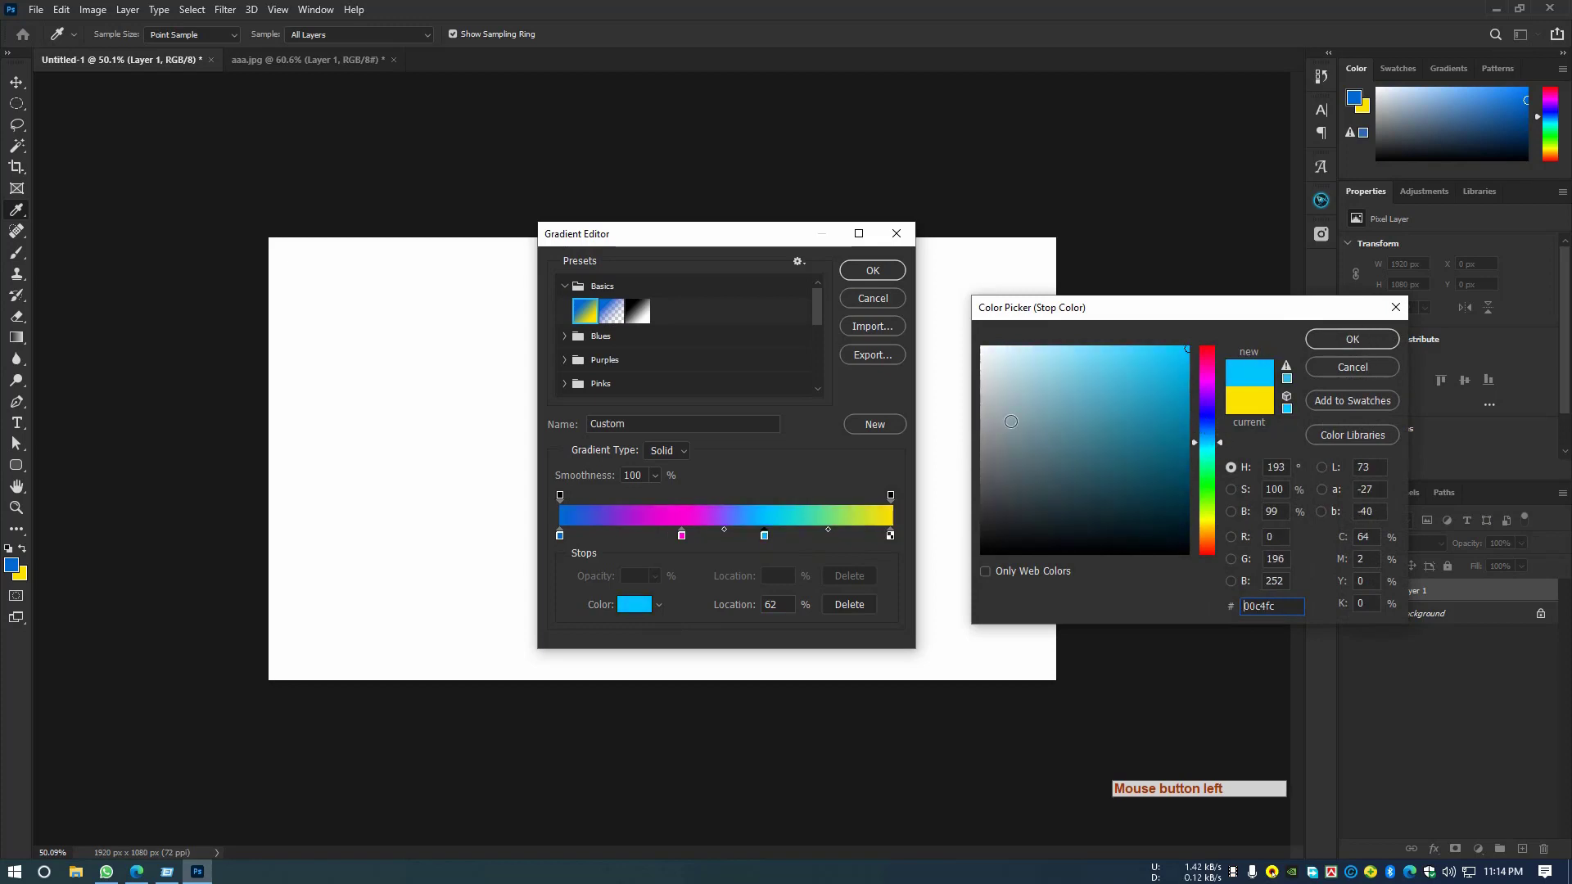
click(1341, 340)
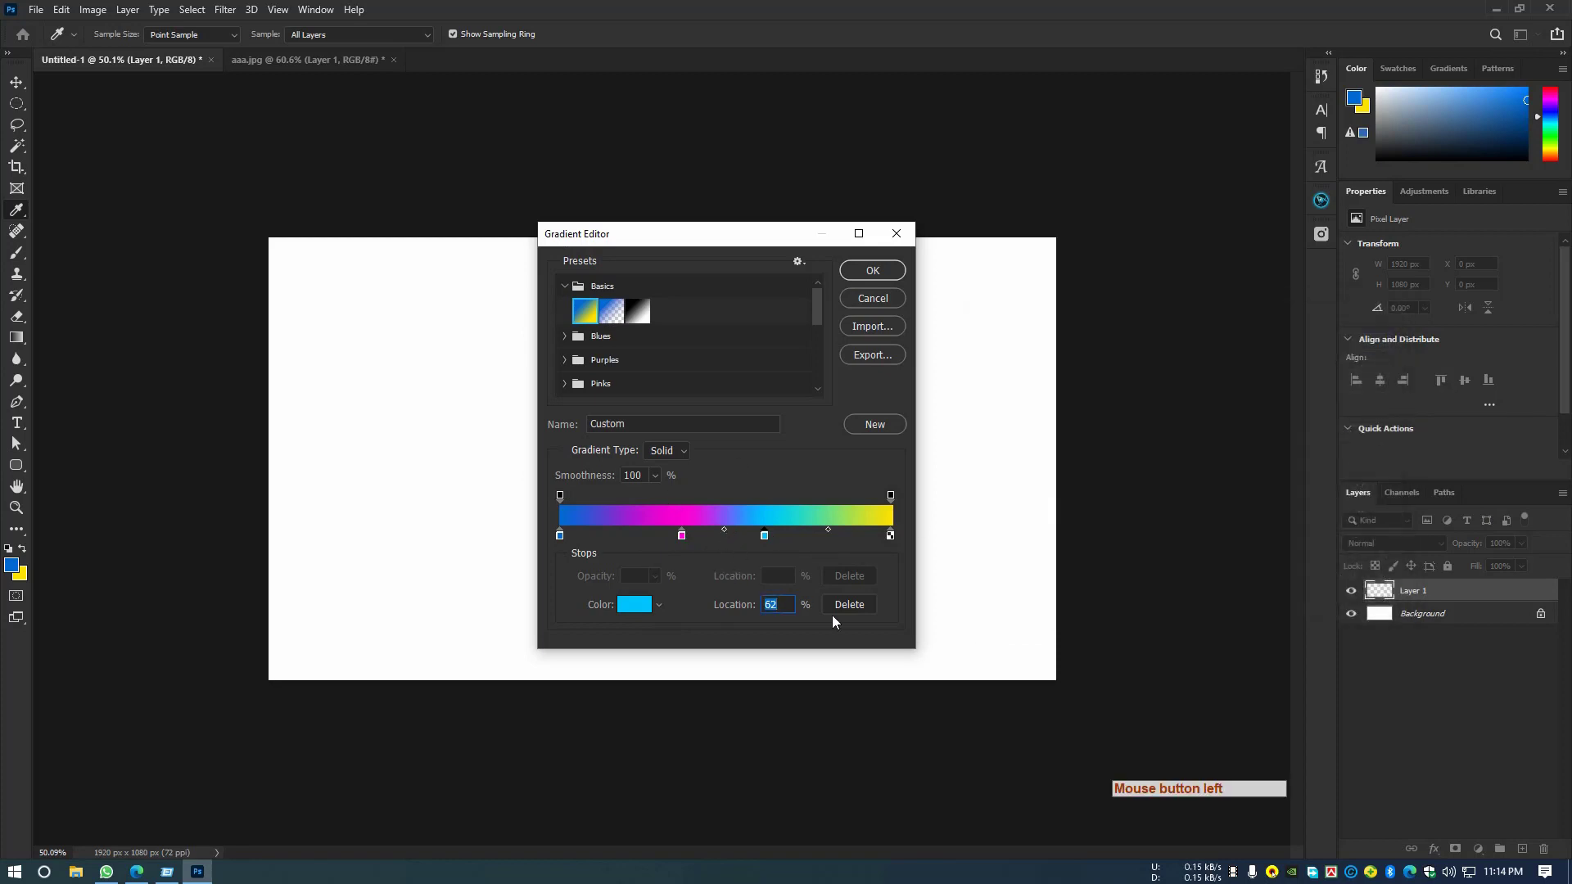
Move the cyan stop to 68% and the magenta stop slightly towards the blue end, and fill the layer horizontally across the full canvas.
drag(687, 538, 783, 536)
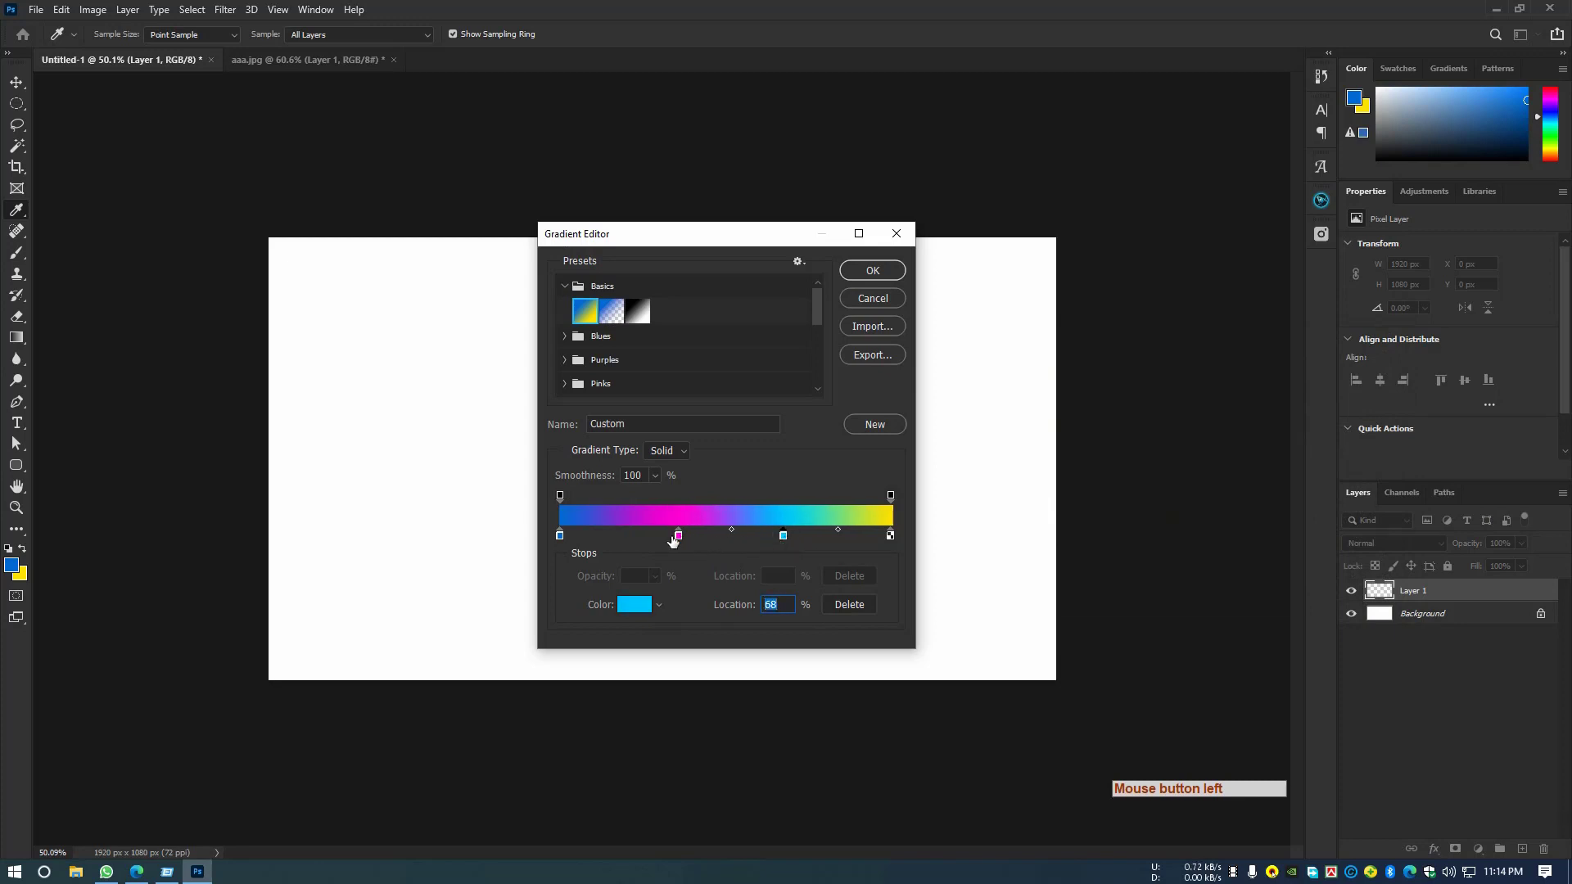
drag(673, 540, 673, 542)
drag(783, 537, 787, 539)
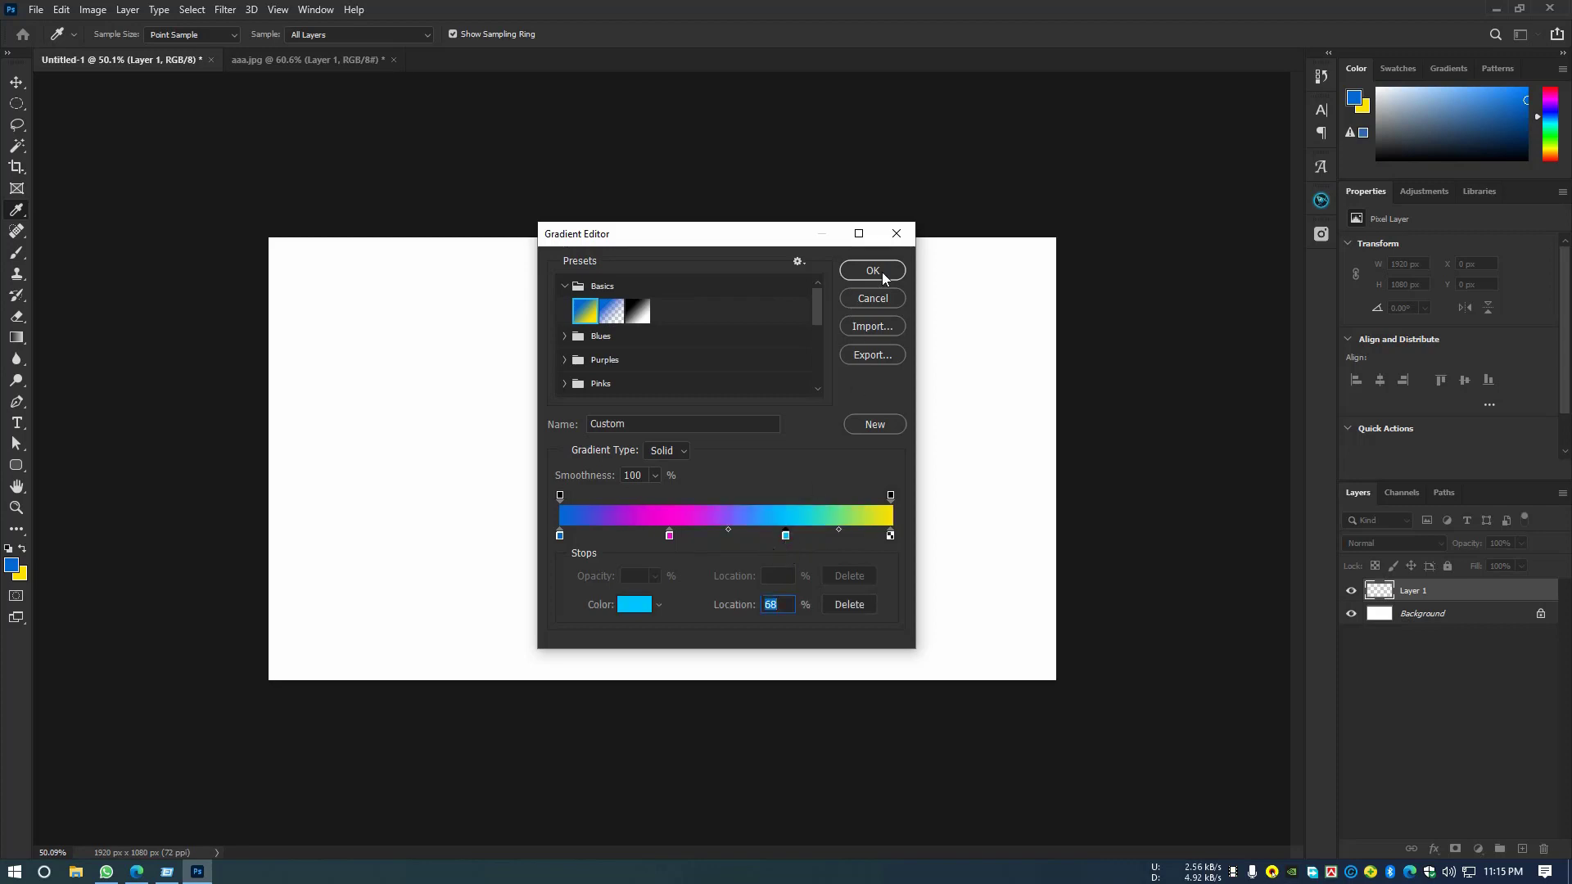
click(876, 271)
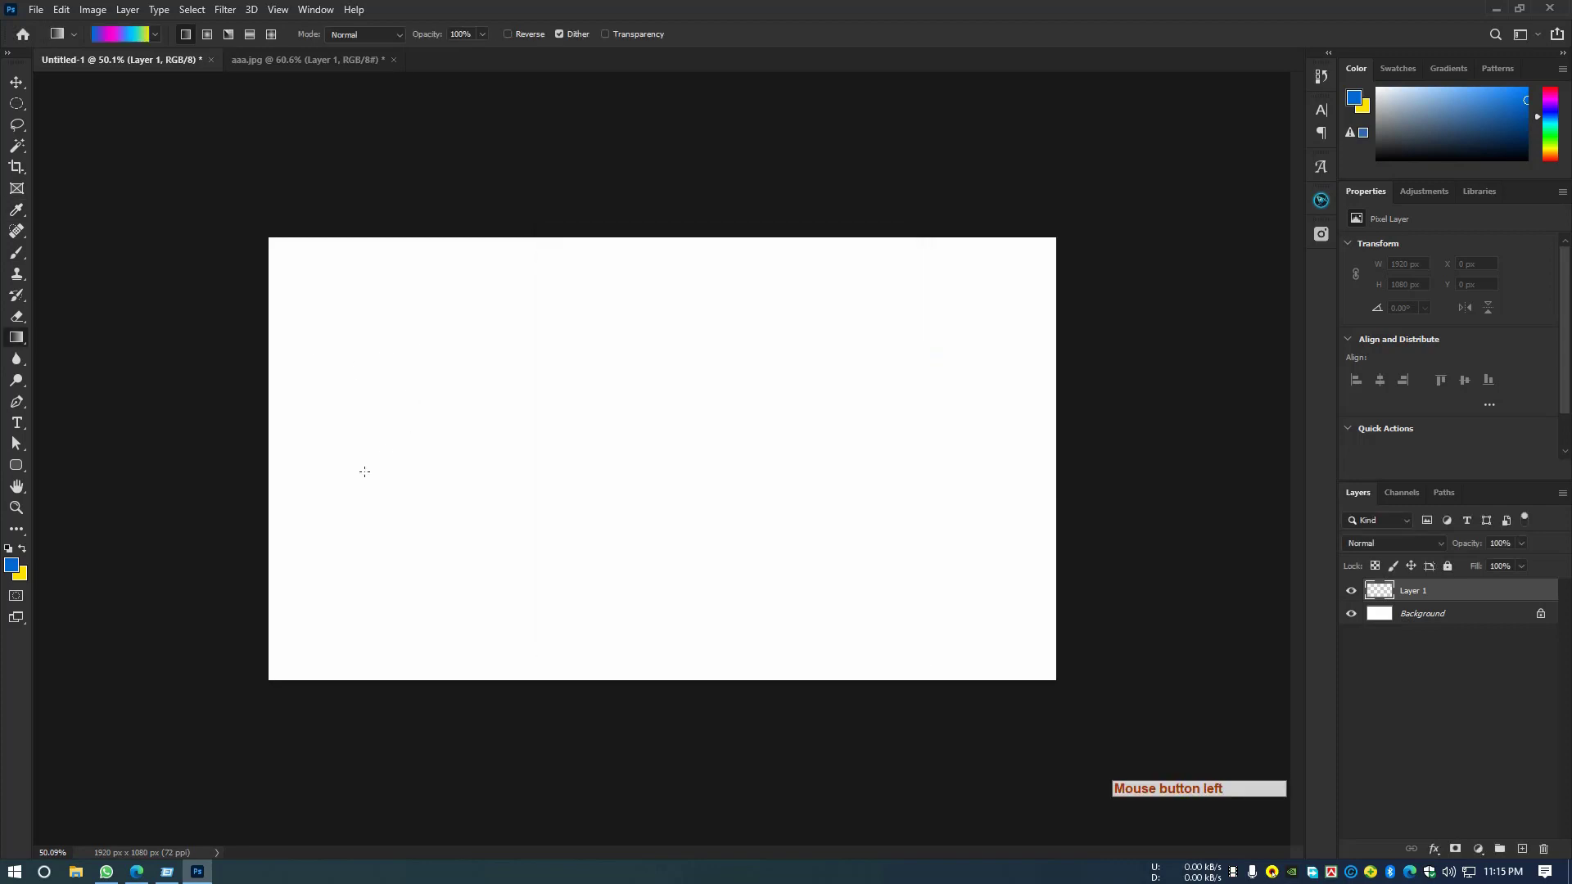
drag(266, 449, 1049, 450)
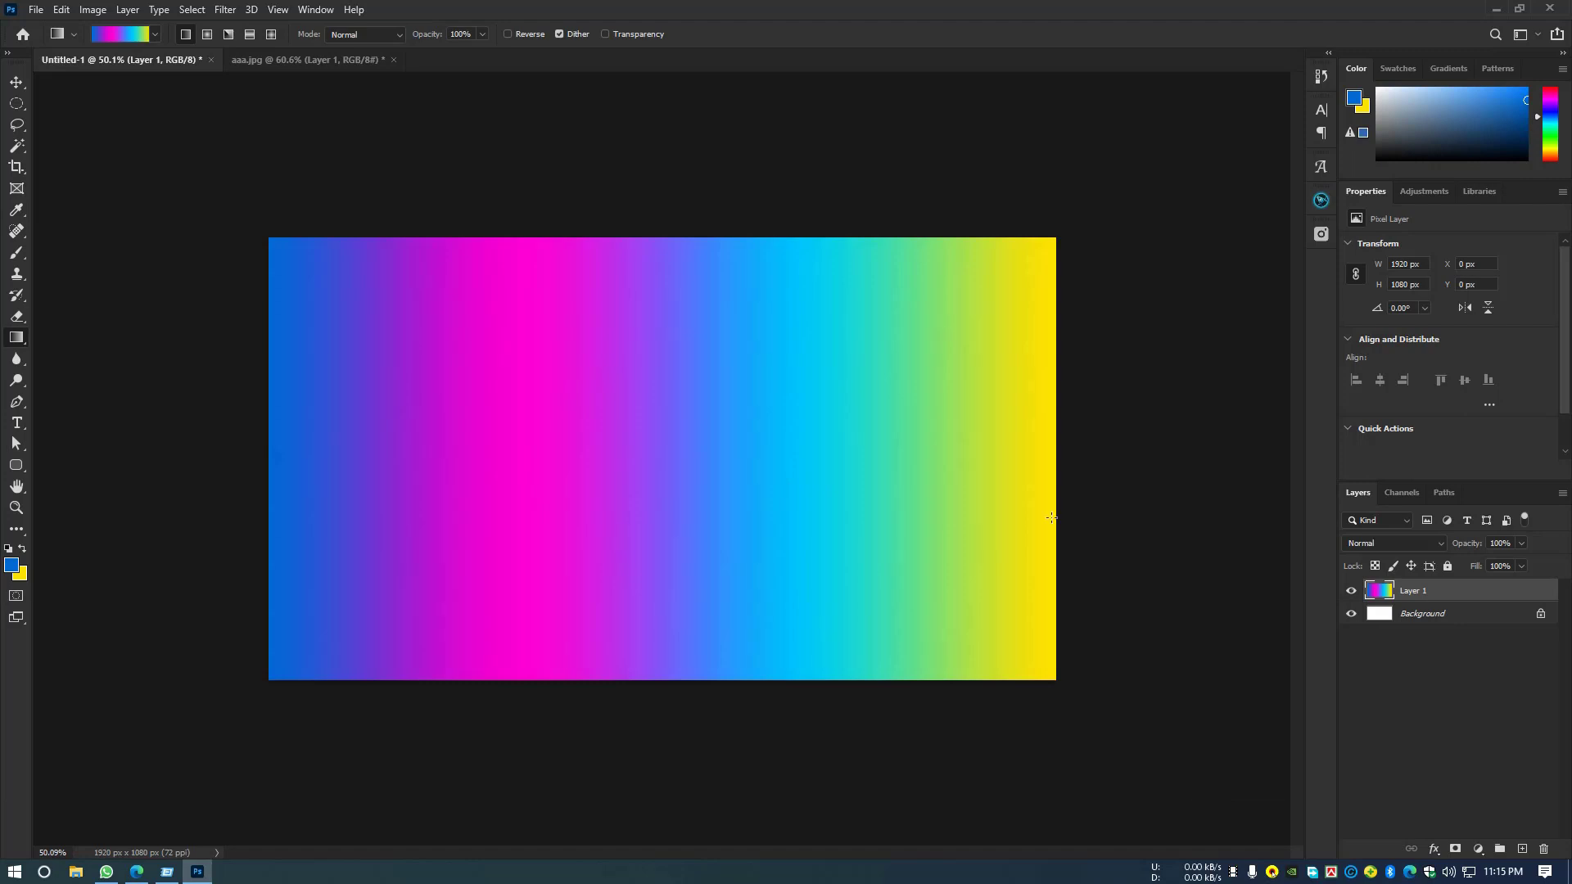
Reopen the Gradient Editor, move the opacity midpoint towards the yellow end, and adjust the yellow end's opacity stop, ending at 100%.
click(109, 37)
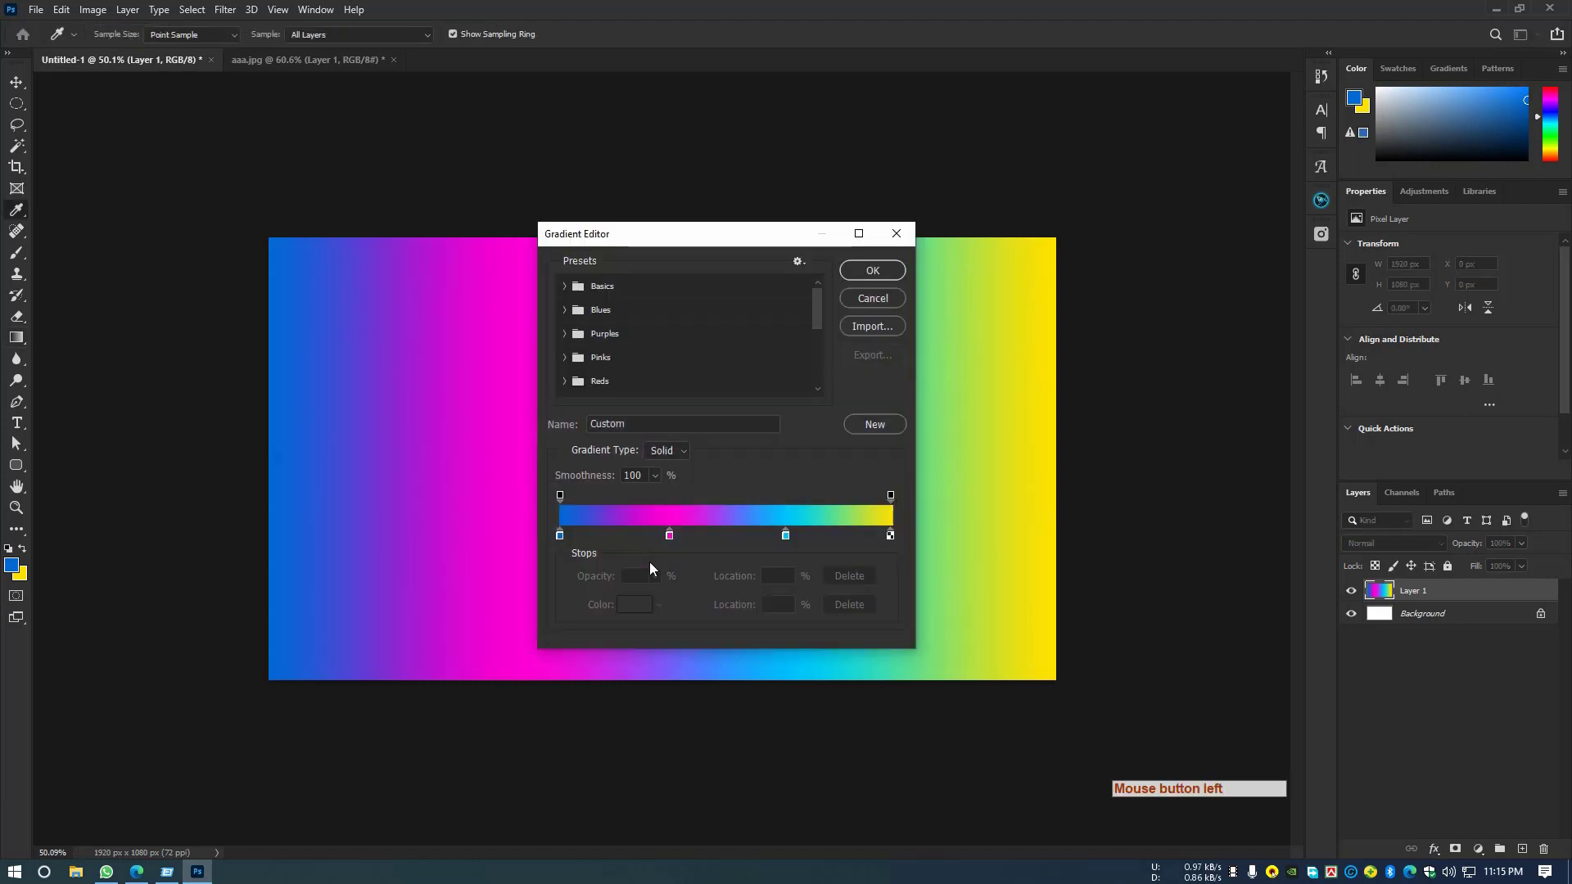
click(890, 497)
drag(652, 581, 679, 603)
drag(725, 501, 868, 501)
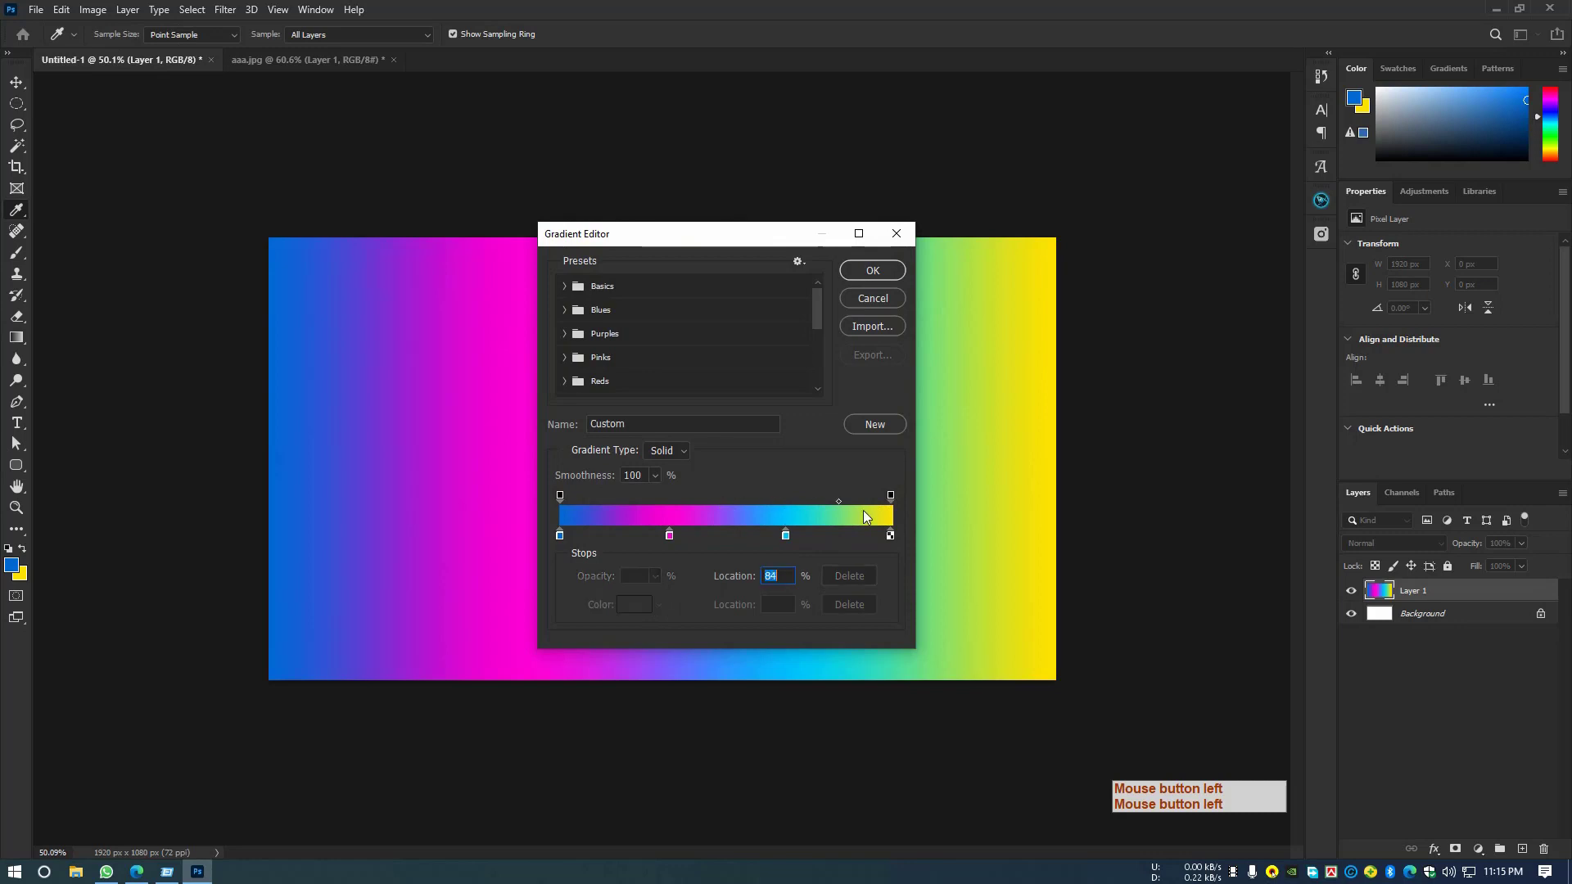
click(891, 496)
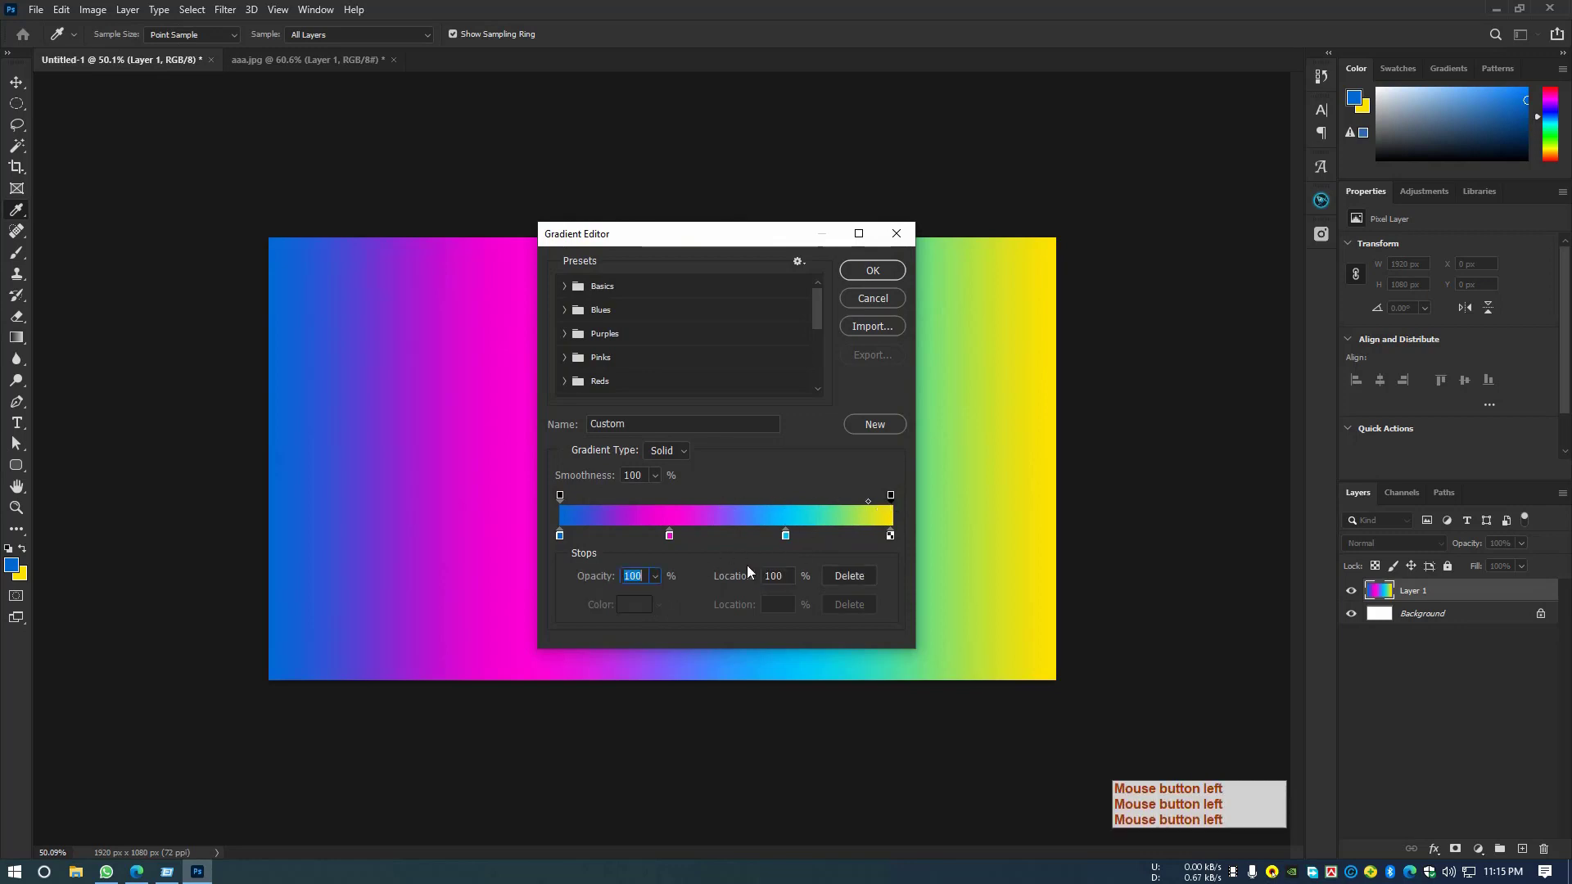
click(655, 579)
drag(659, 596, 732, 596)
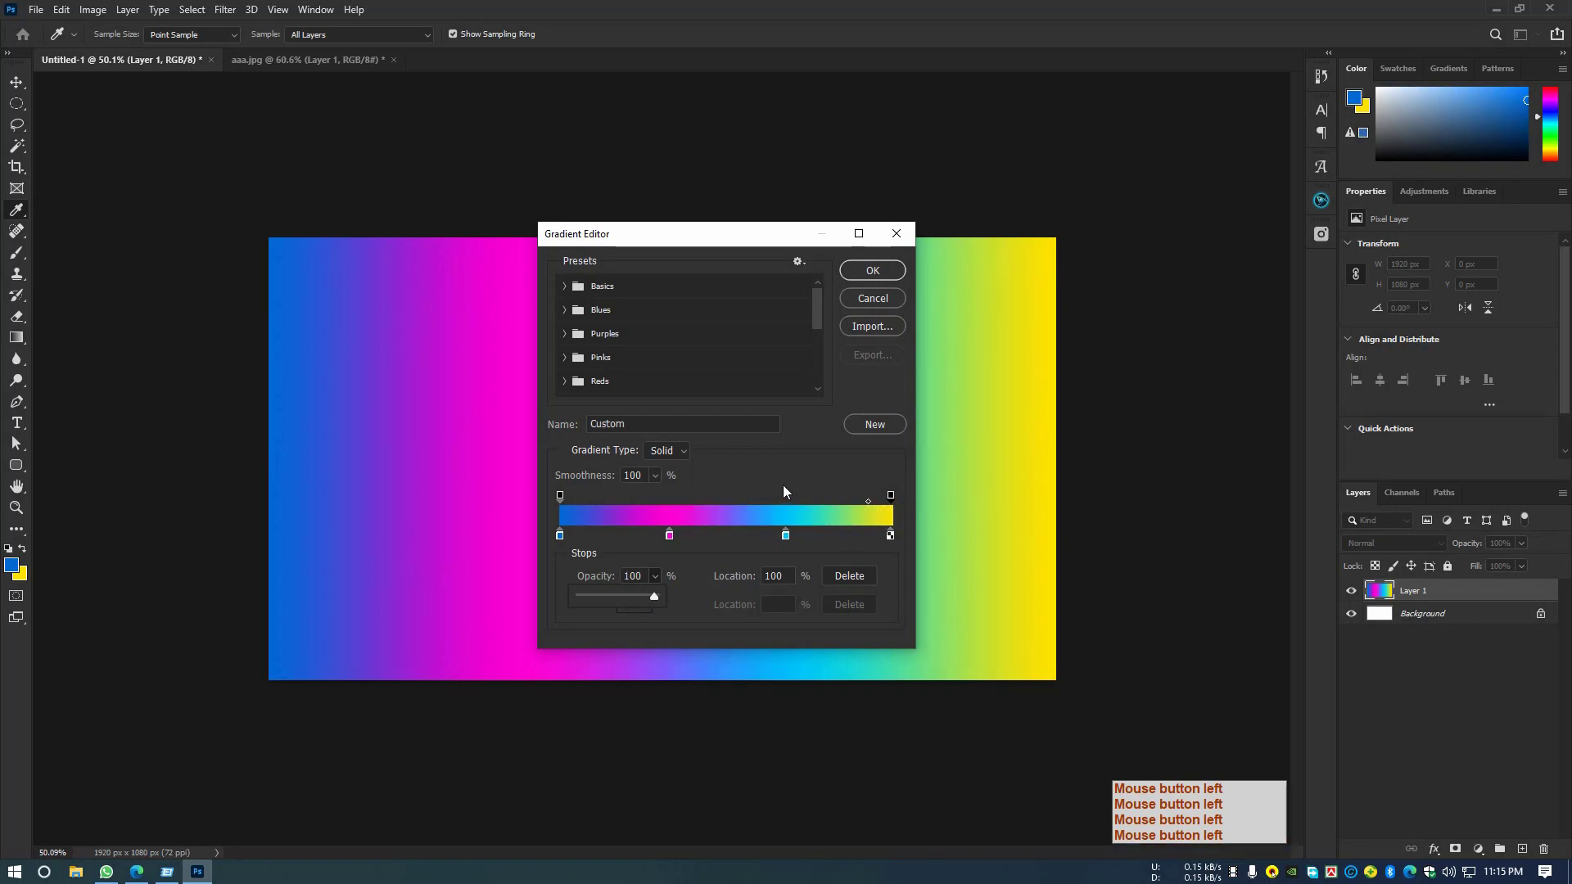
Change the gradient type to Noise and randomize its colours.
click(674, 450)
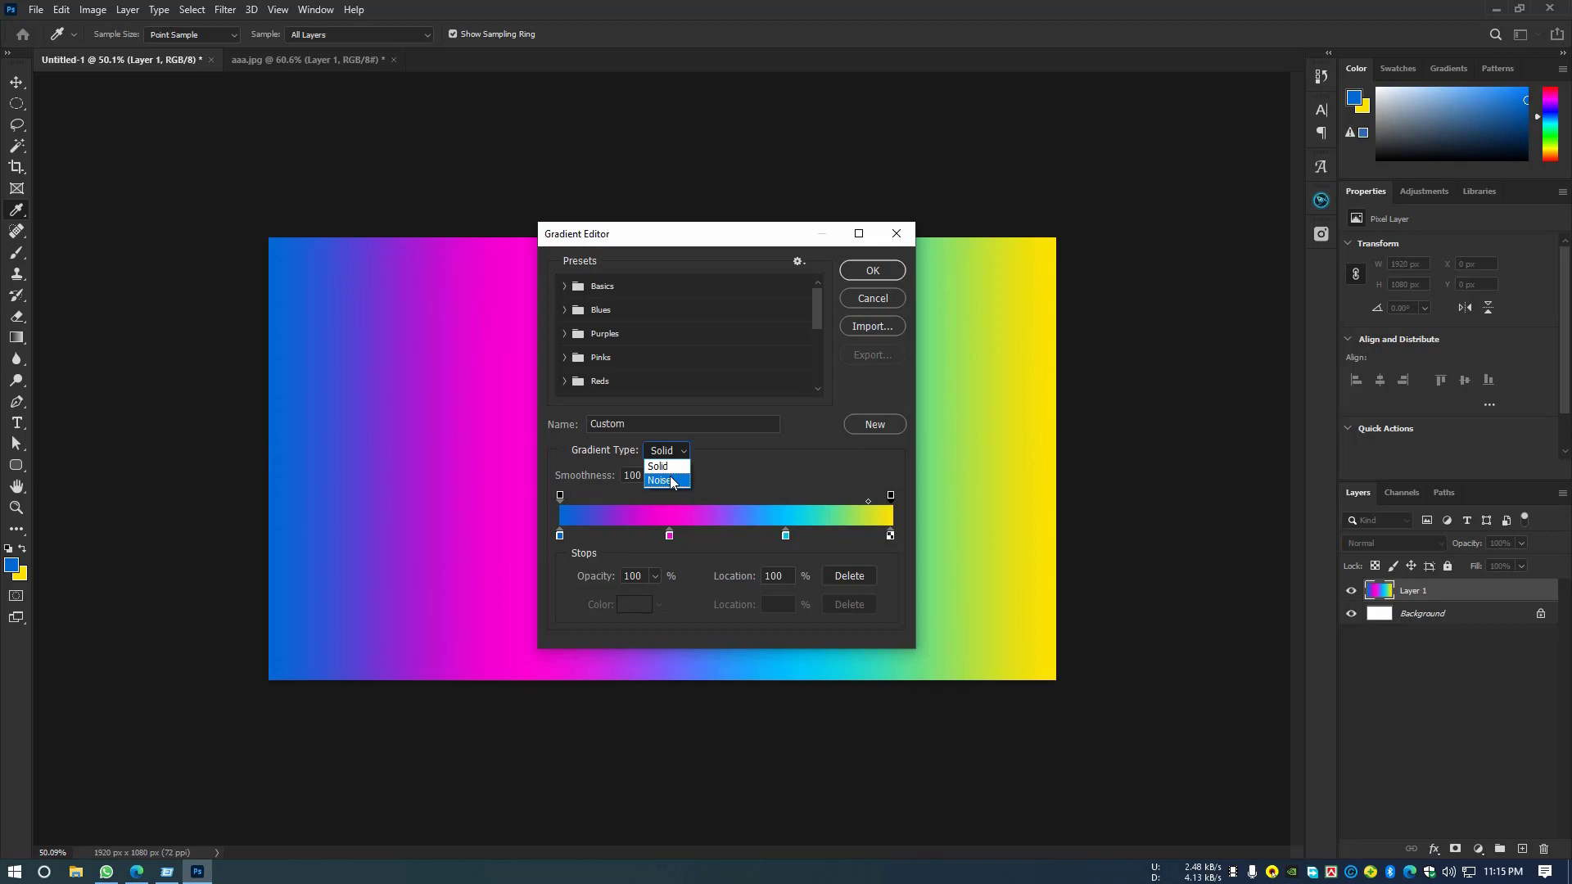
click(669, 481)
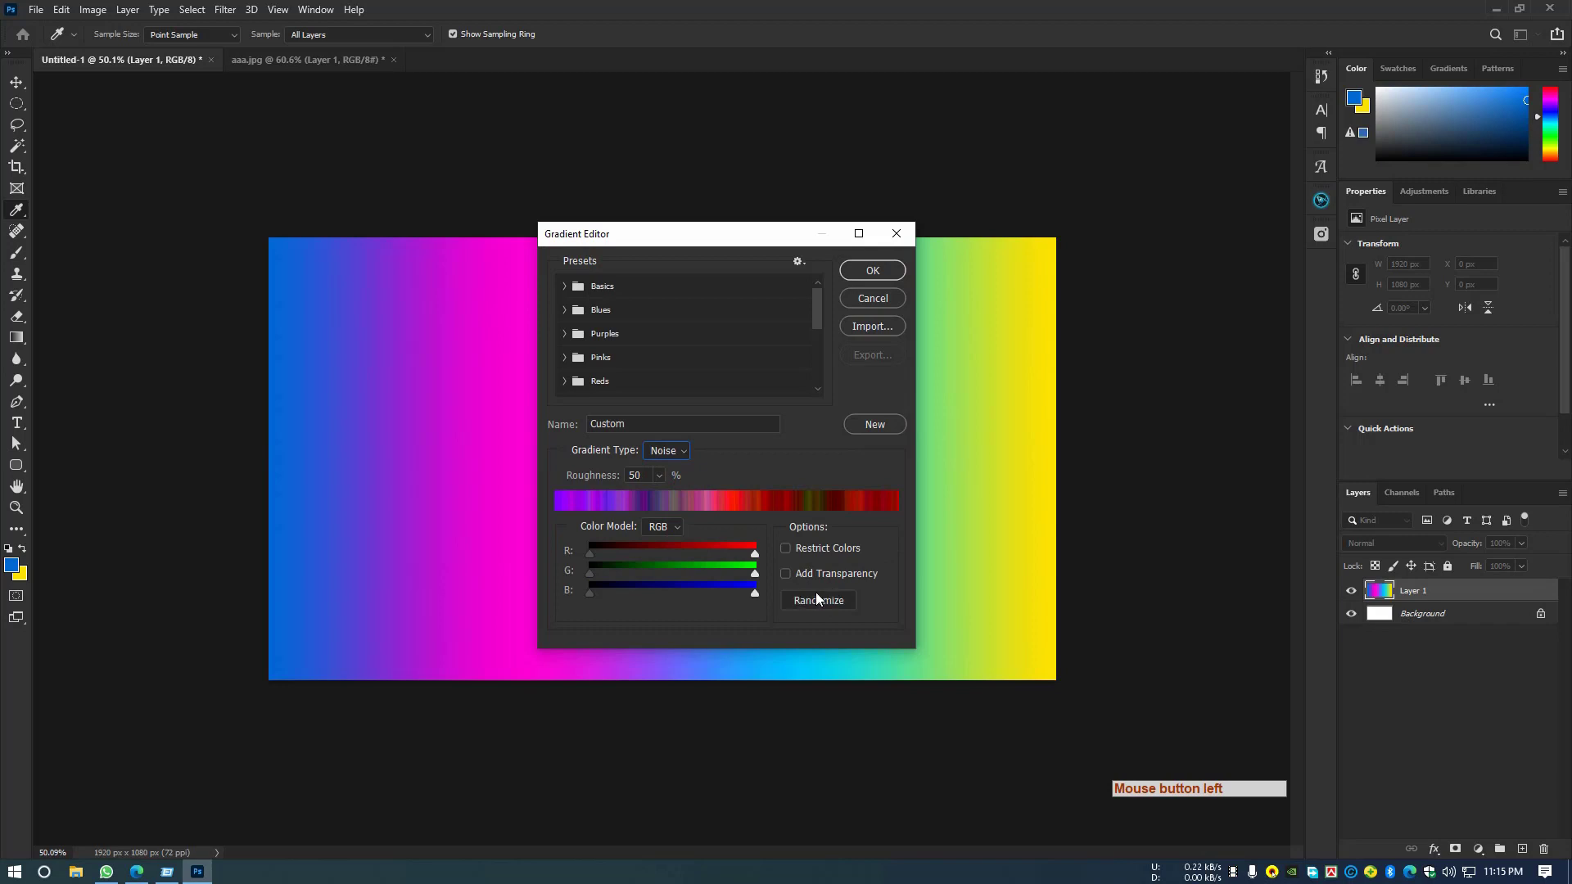
click(817, 601)
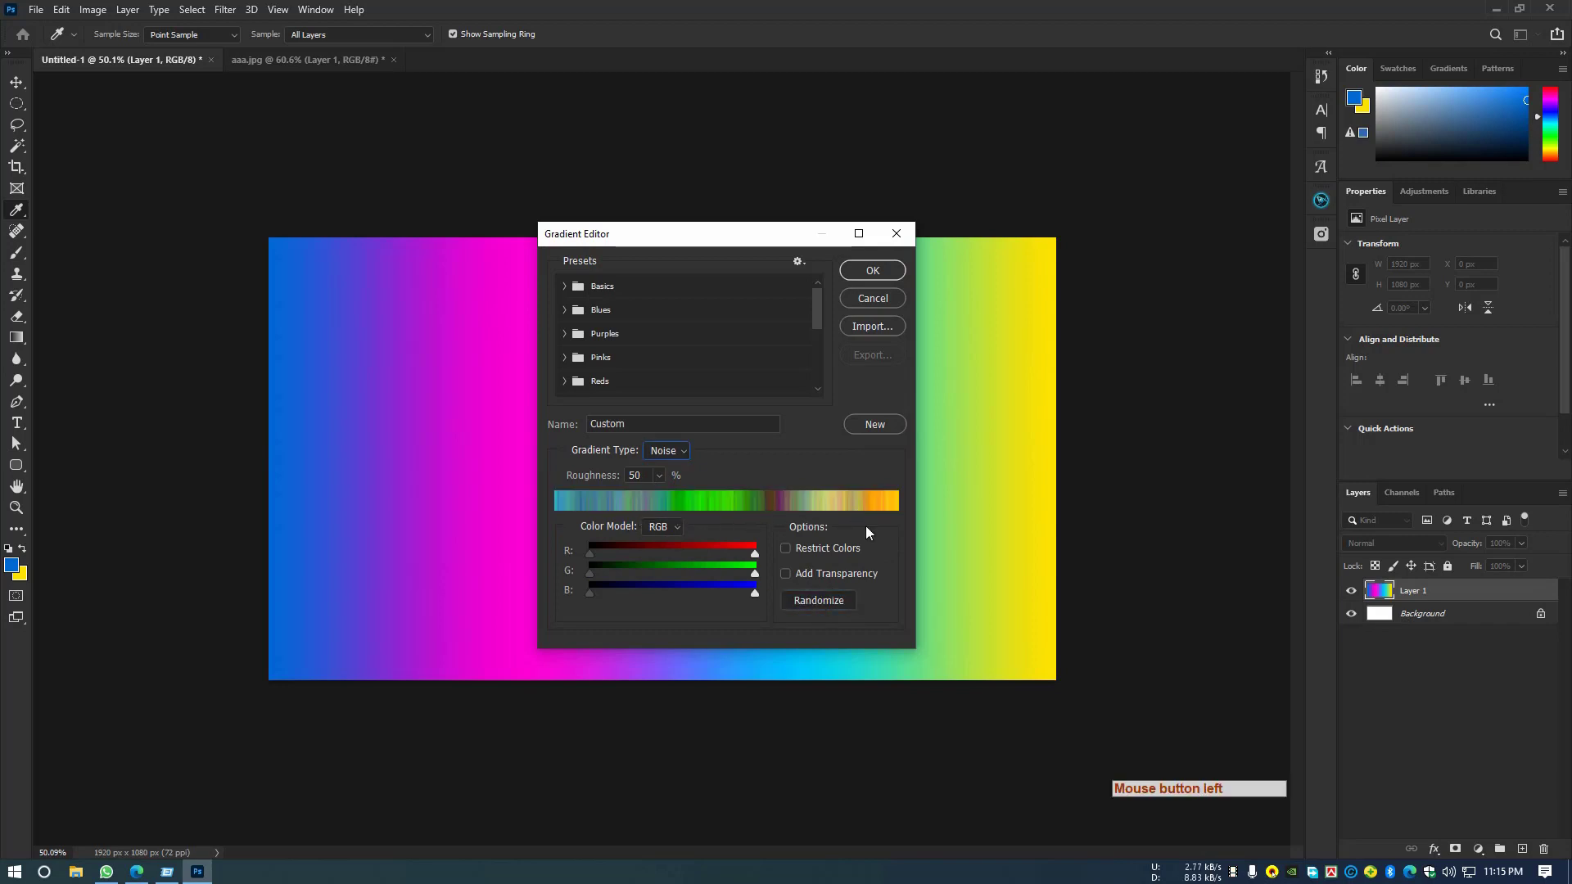
Randomize the noise gradient's colours again, accept it, and fill the layer horizontally across the full canvas.
click(831, 602)
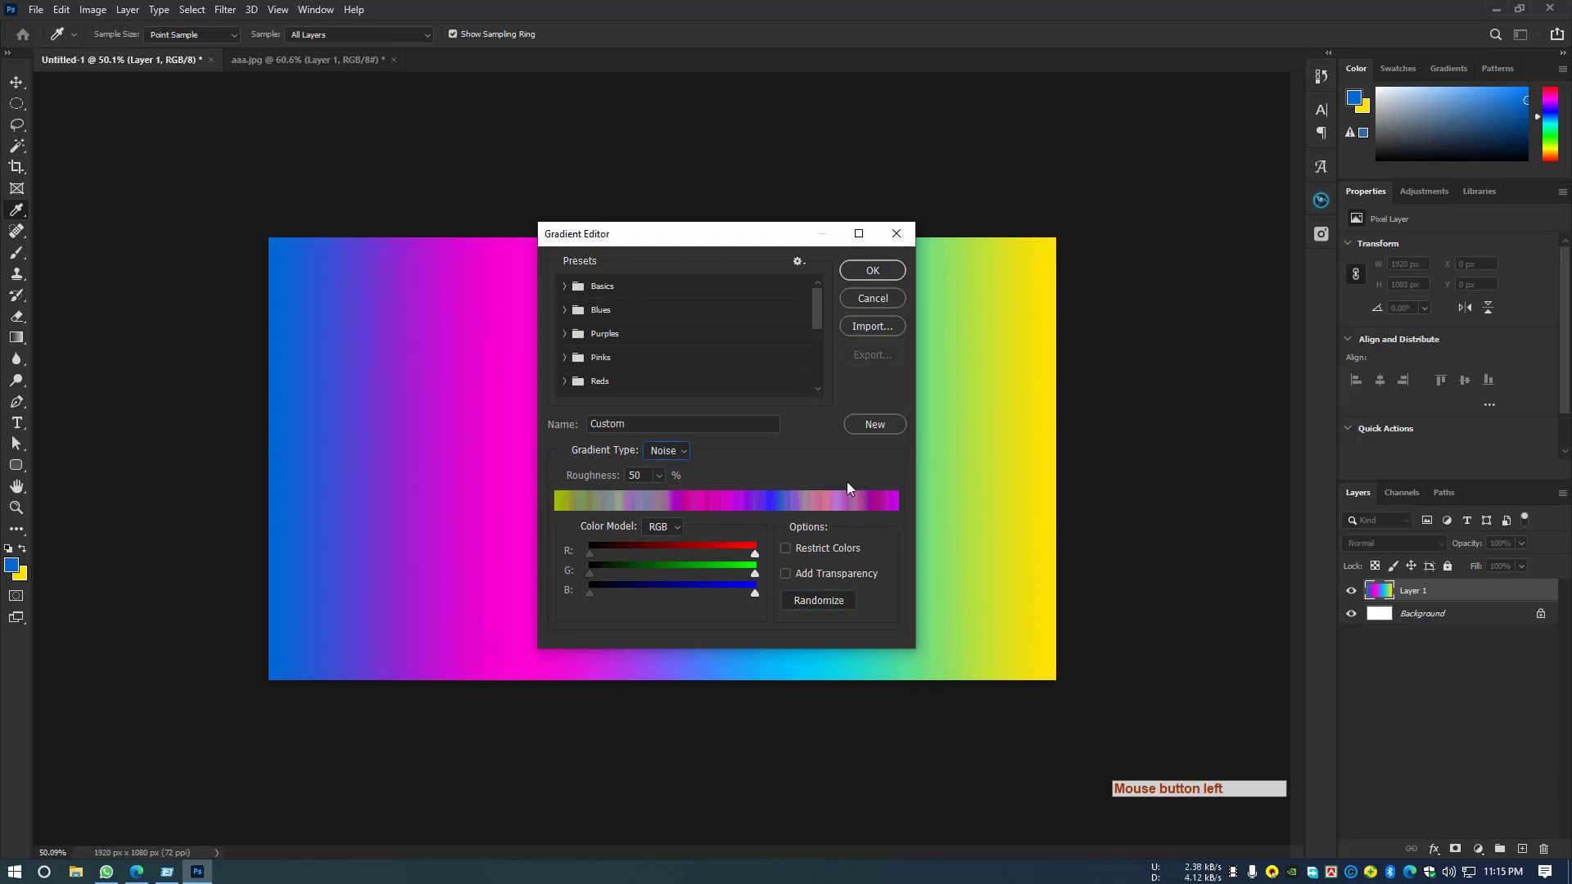
click(872, 270)
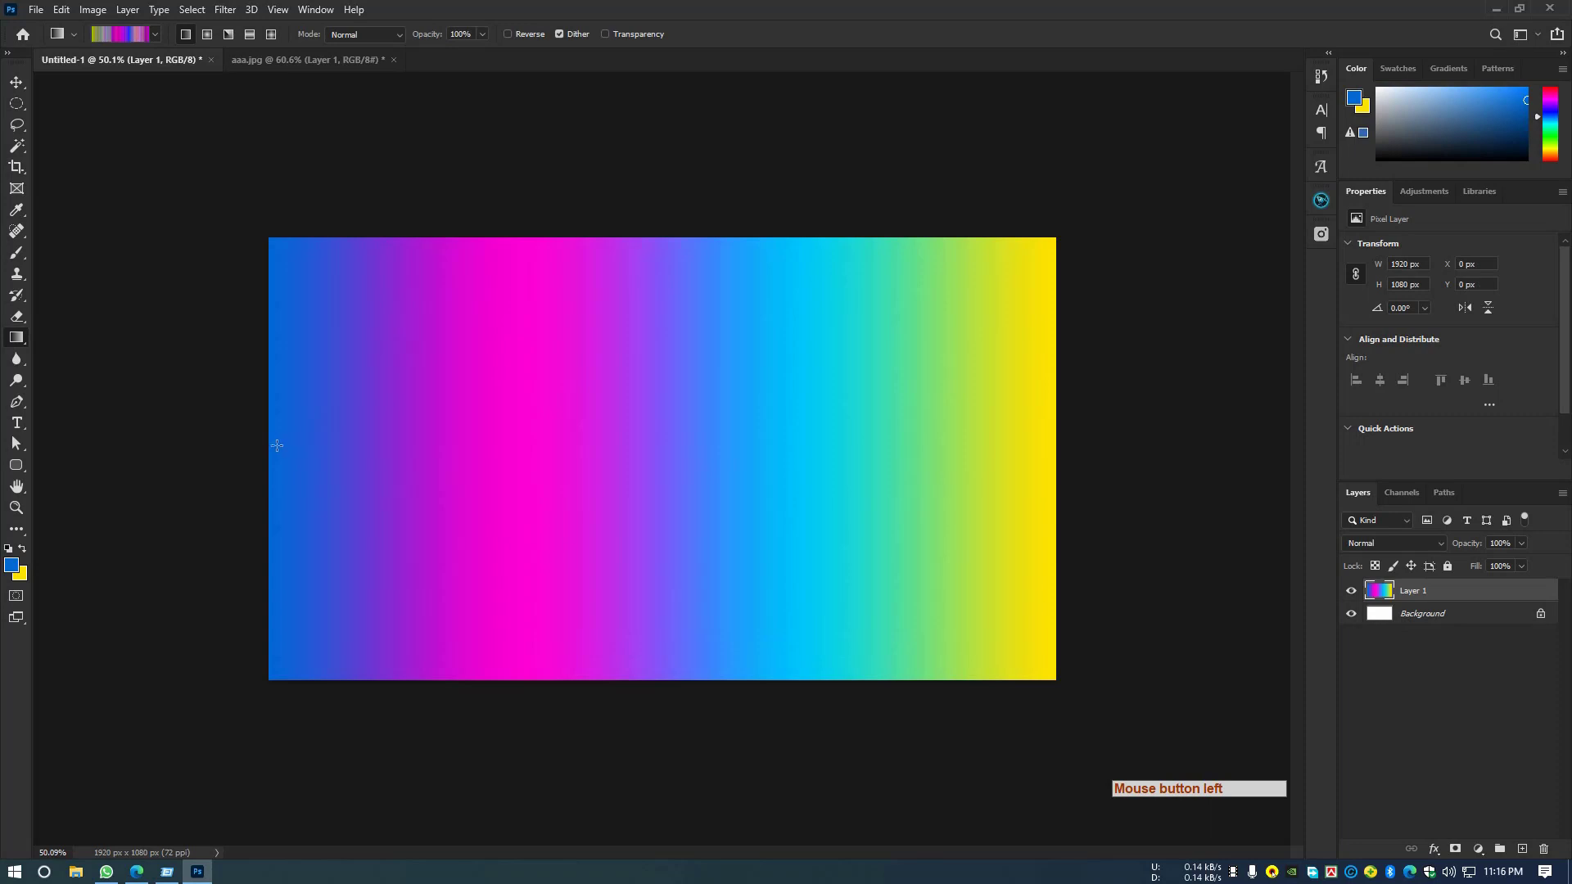
mouse_move(260, 448)
mouse_down()
mouse_move(1069, 450)
mouse_move(1081, 470)
mouse_move(1048, 471)
mouse_up()
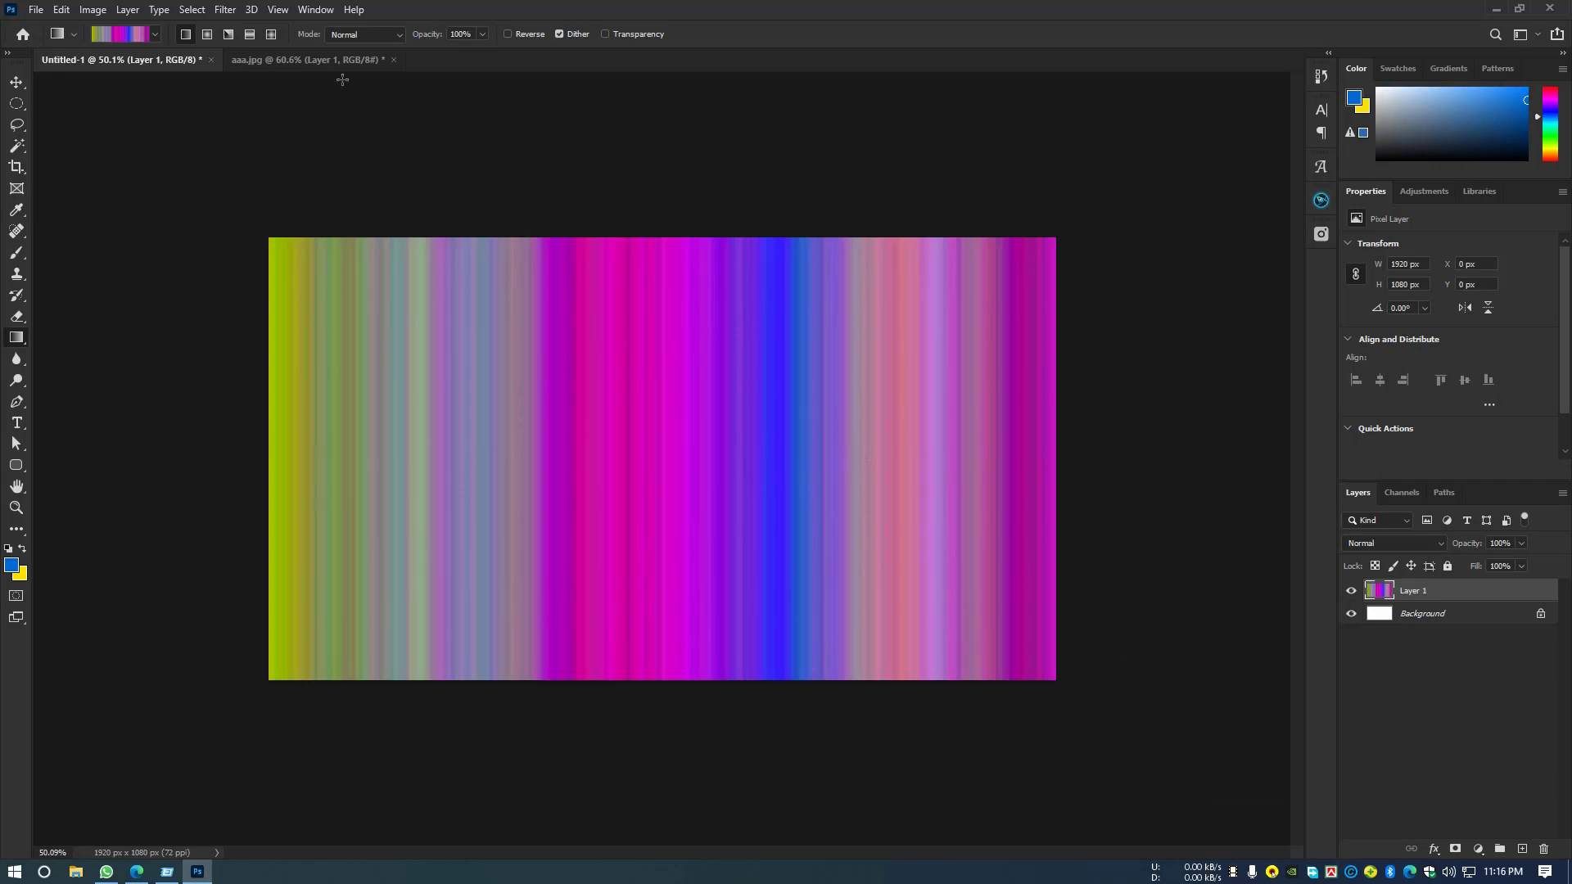
Fill the layer with the noise gradient as a radial from the centre, and as angle gradients from near the centre towards the lower corners.
click(210, 36)
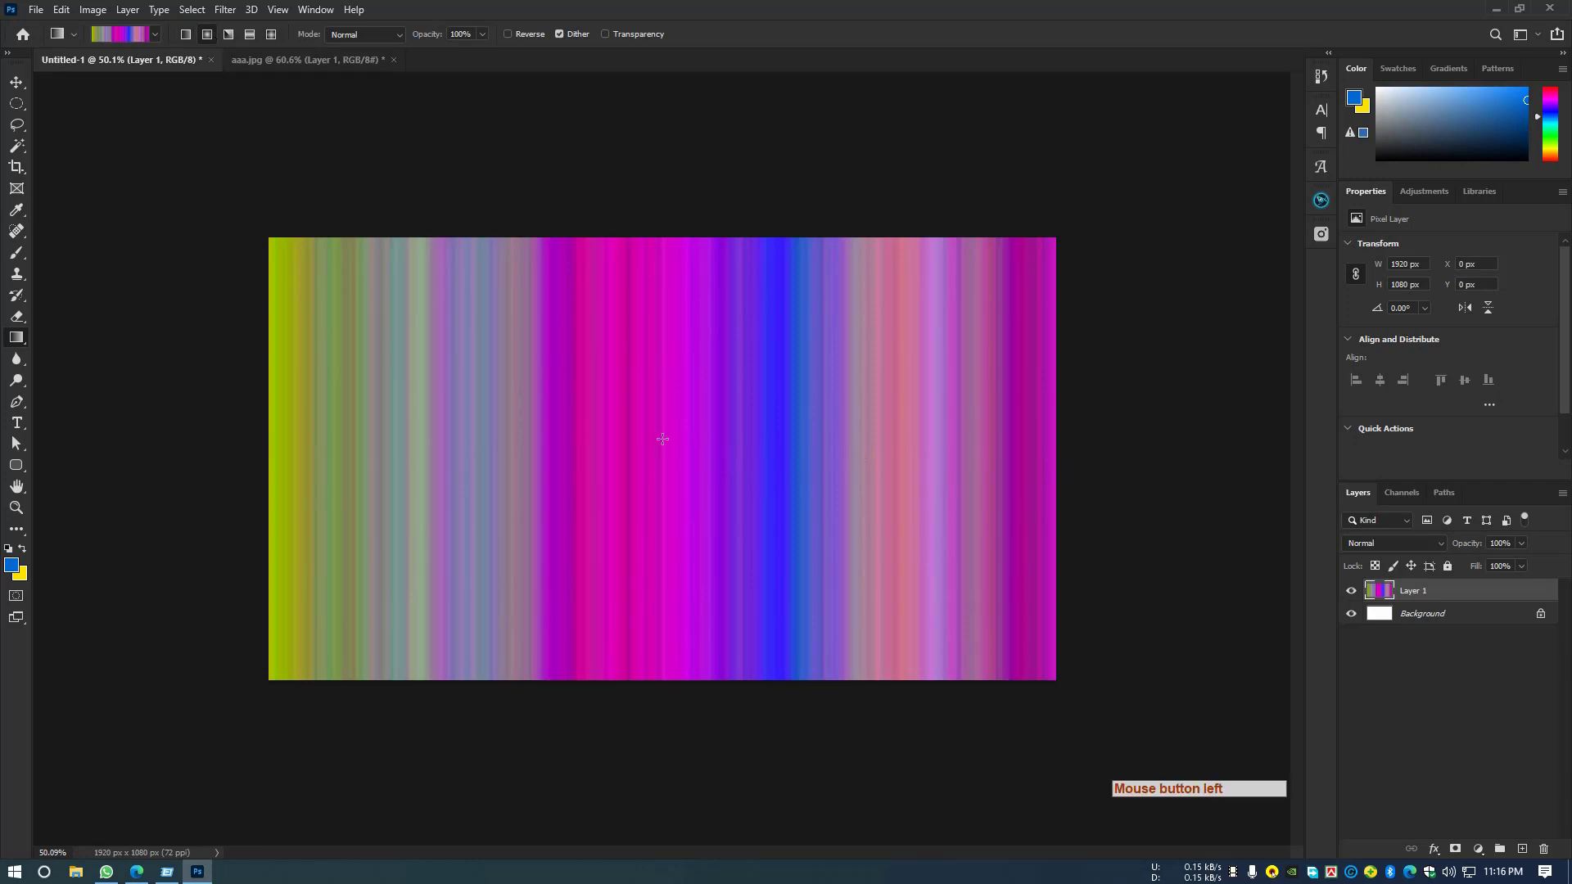
drag(660, 439, 1053, 678)
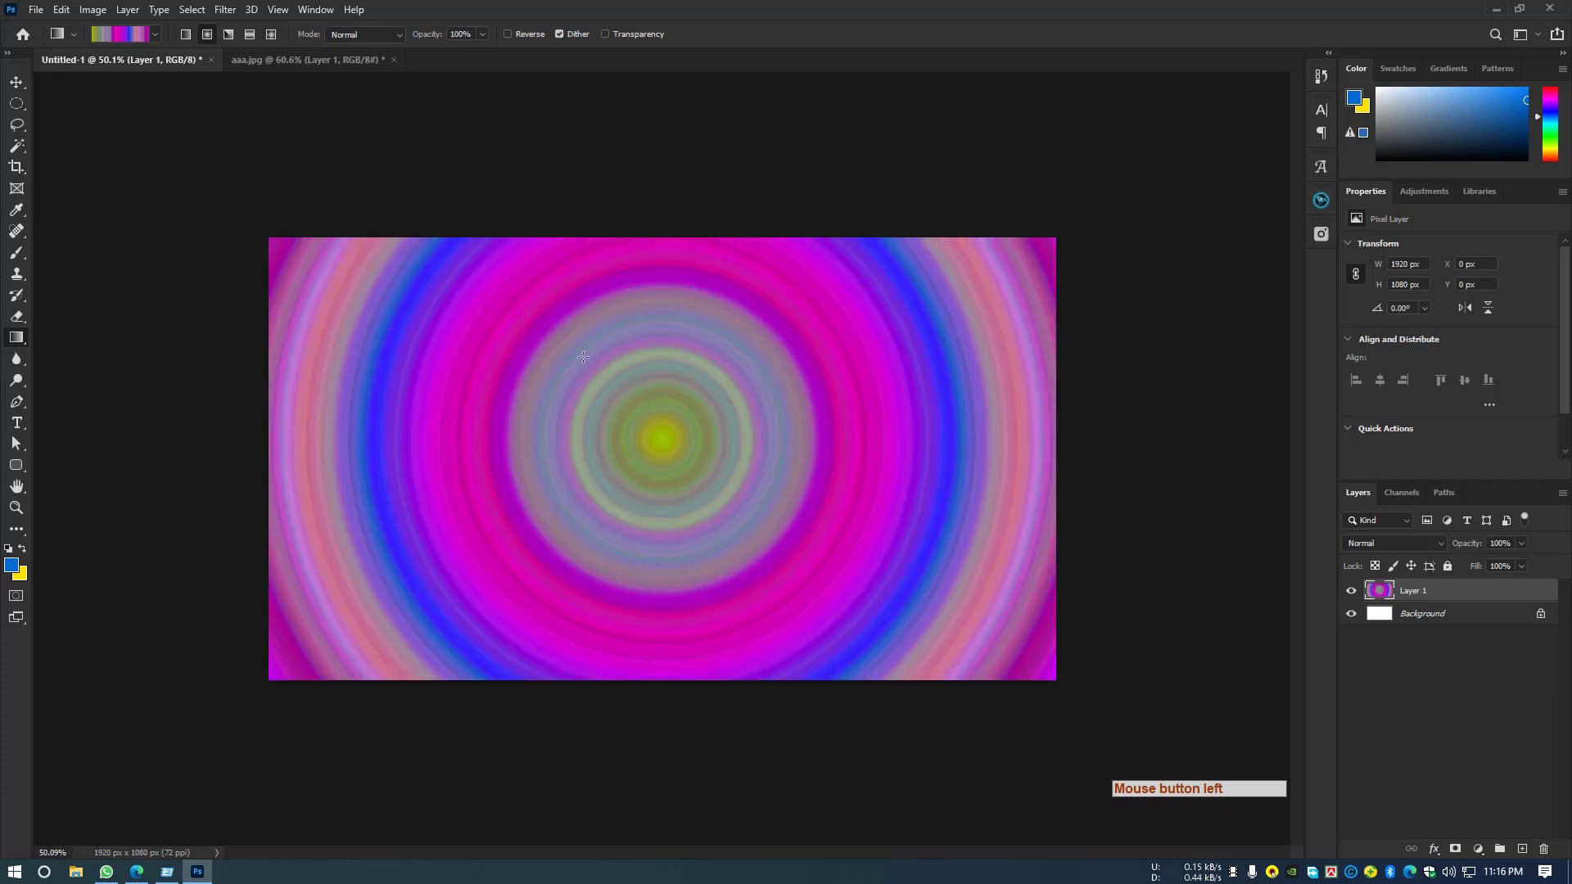
click(229, 38)
drag(699, 458, 1067, 679)
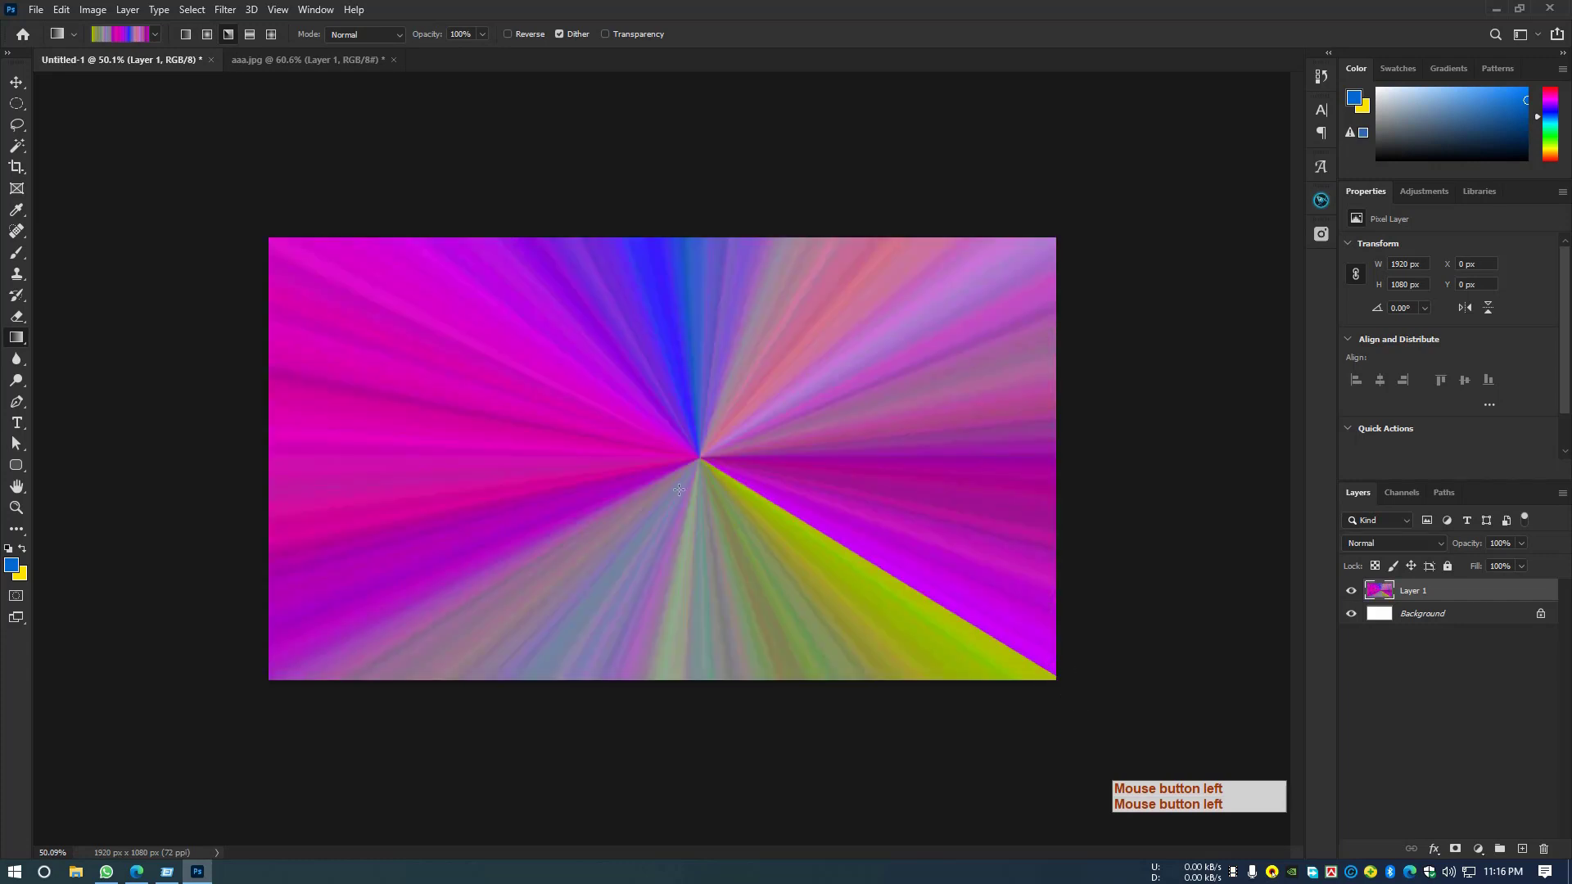
drag(601, 464, 265, 679)
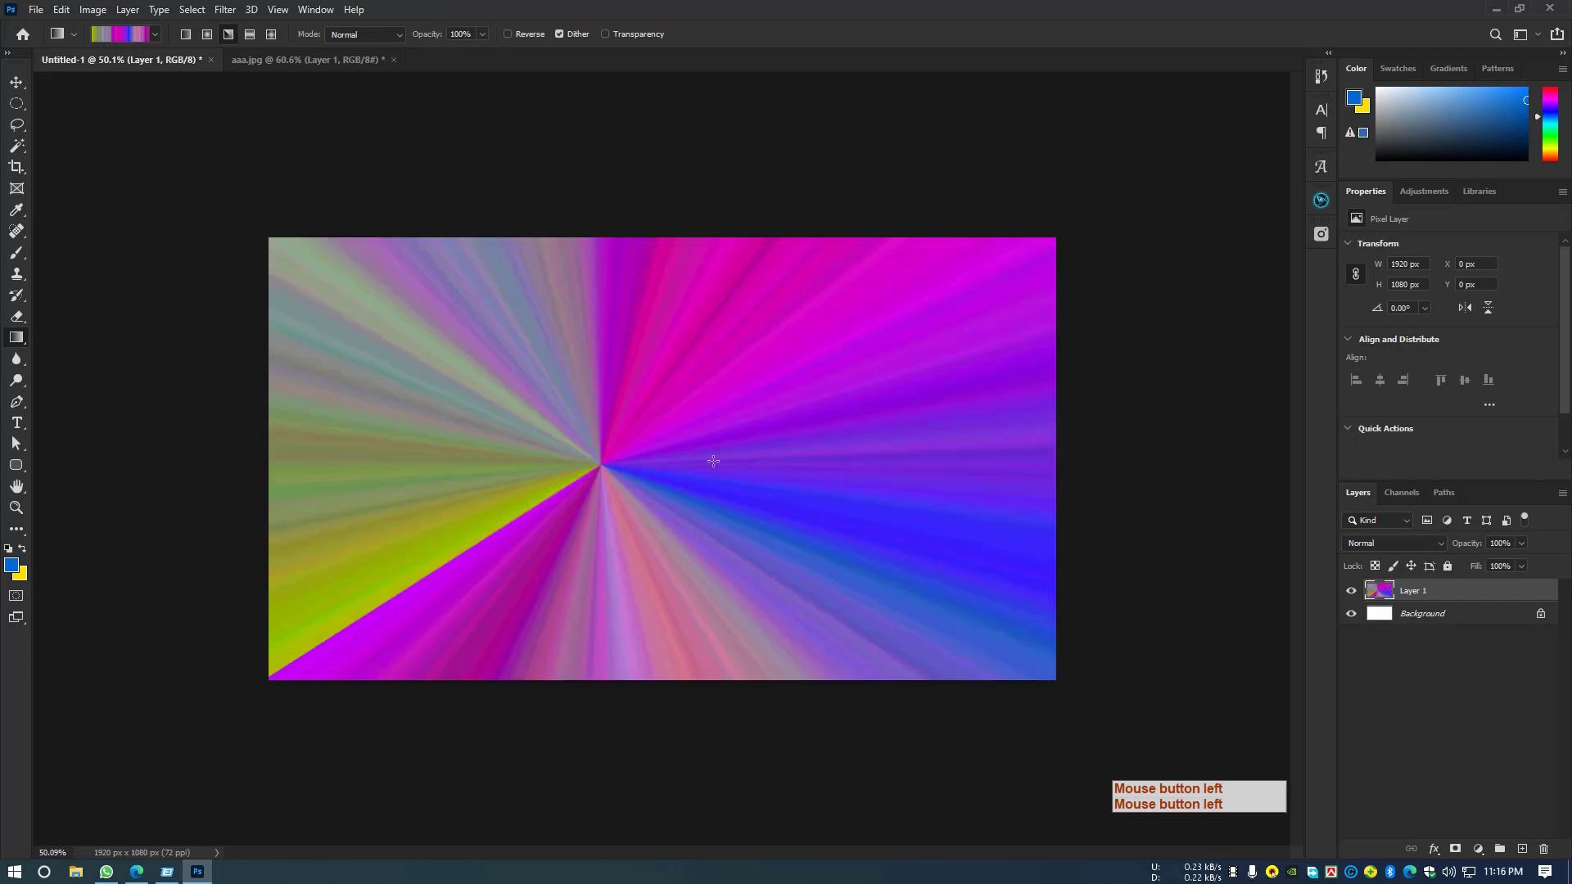
drag(694, 449, 1057, 676)
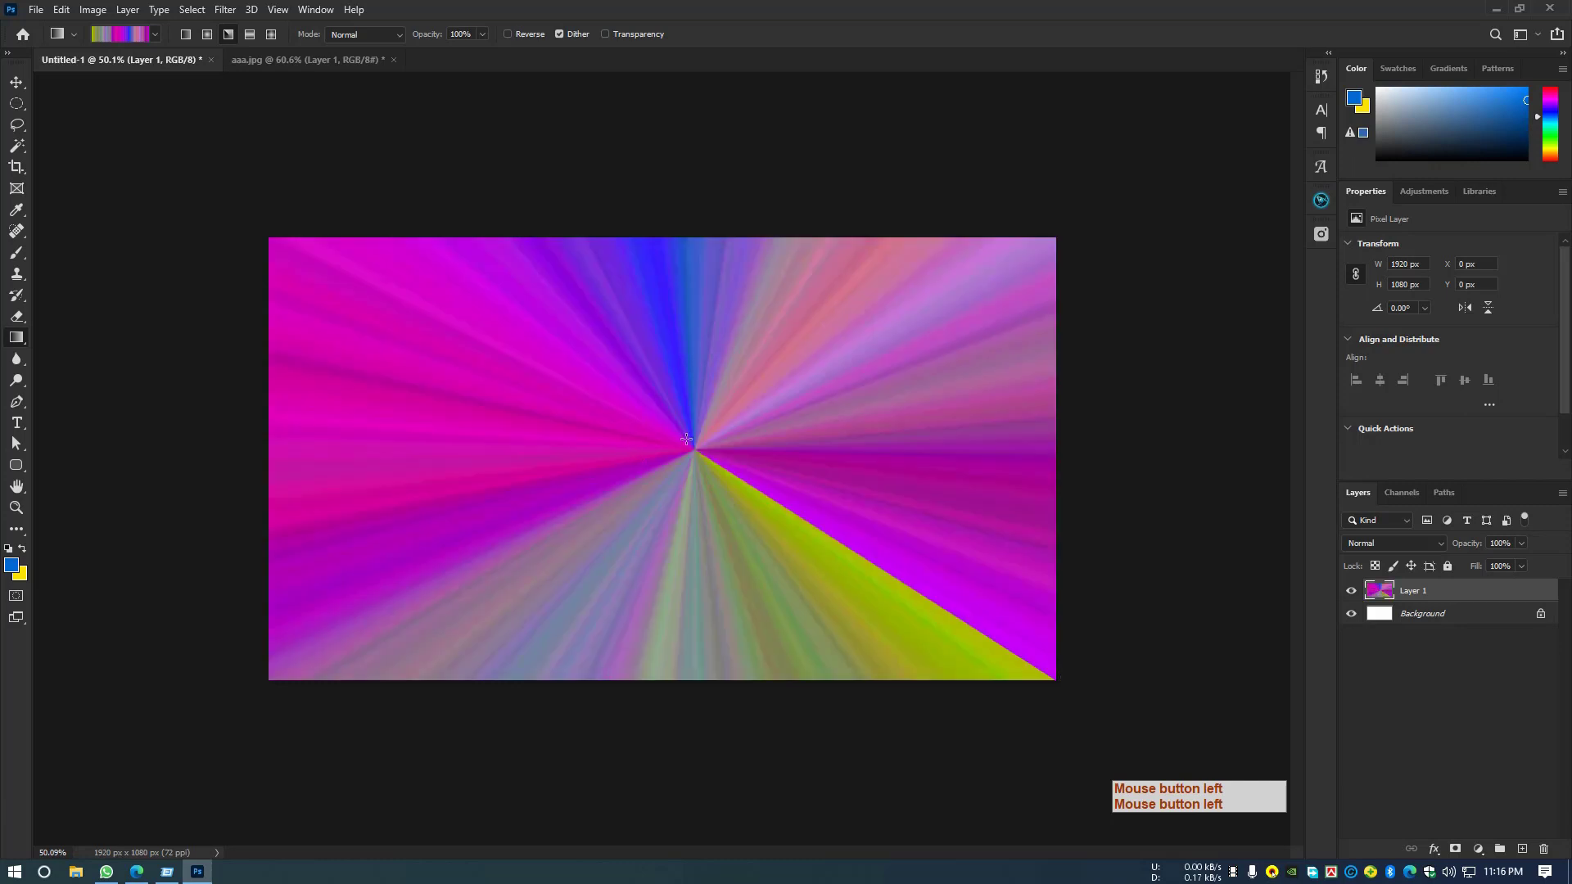
drag(683, 440, 279, 632)
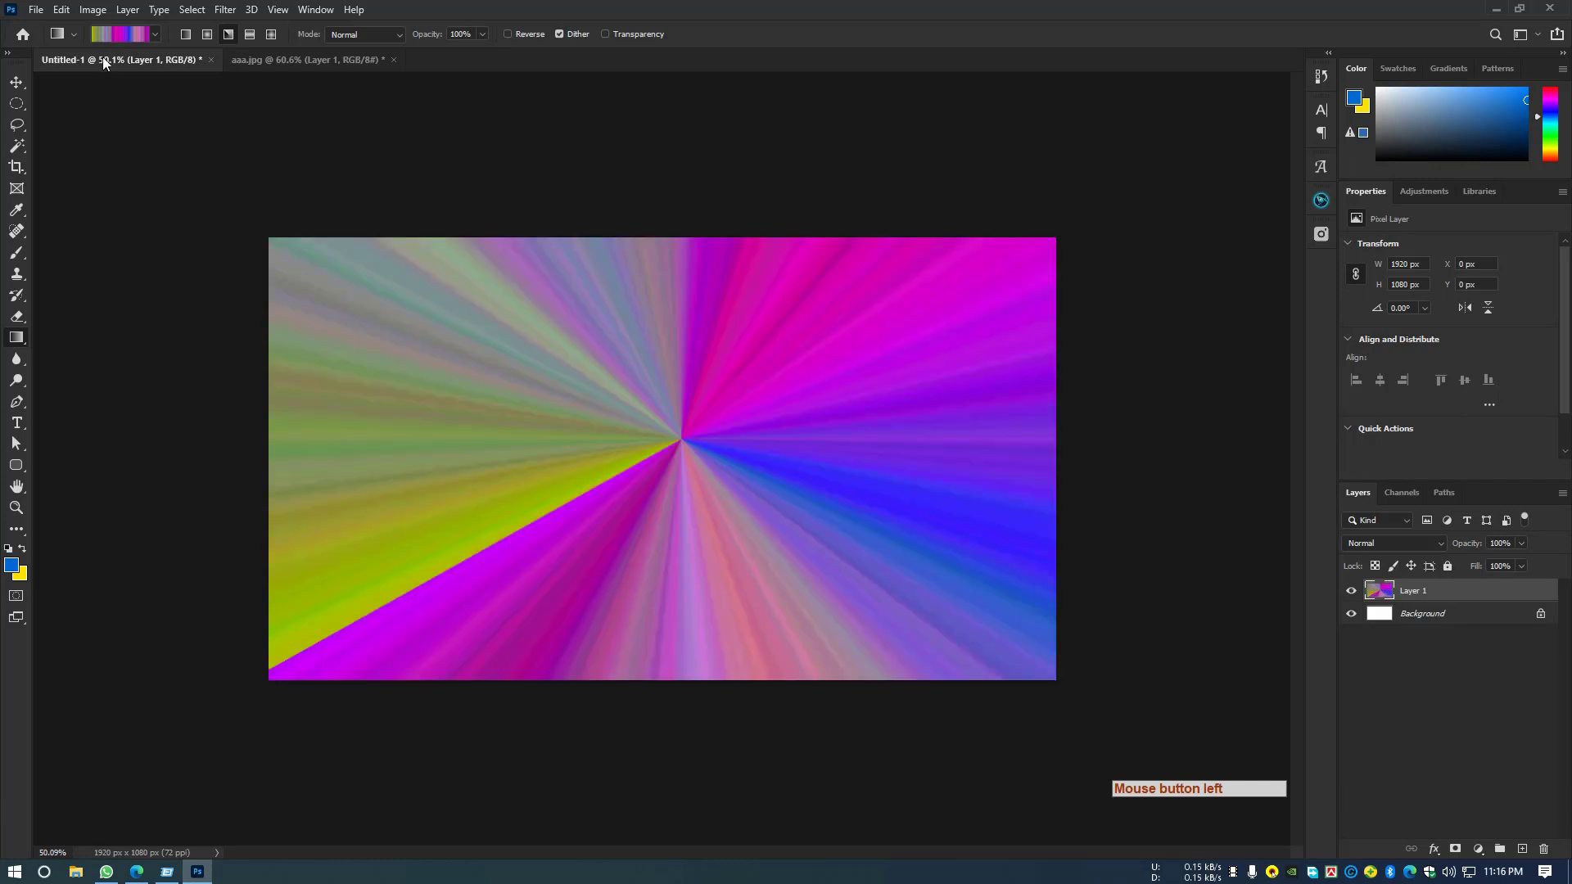
Reopen the Gradient Editor, save the current noise gradient as a preset, and save a second randomized version.
click(120, 34)
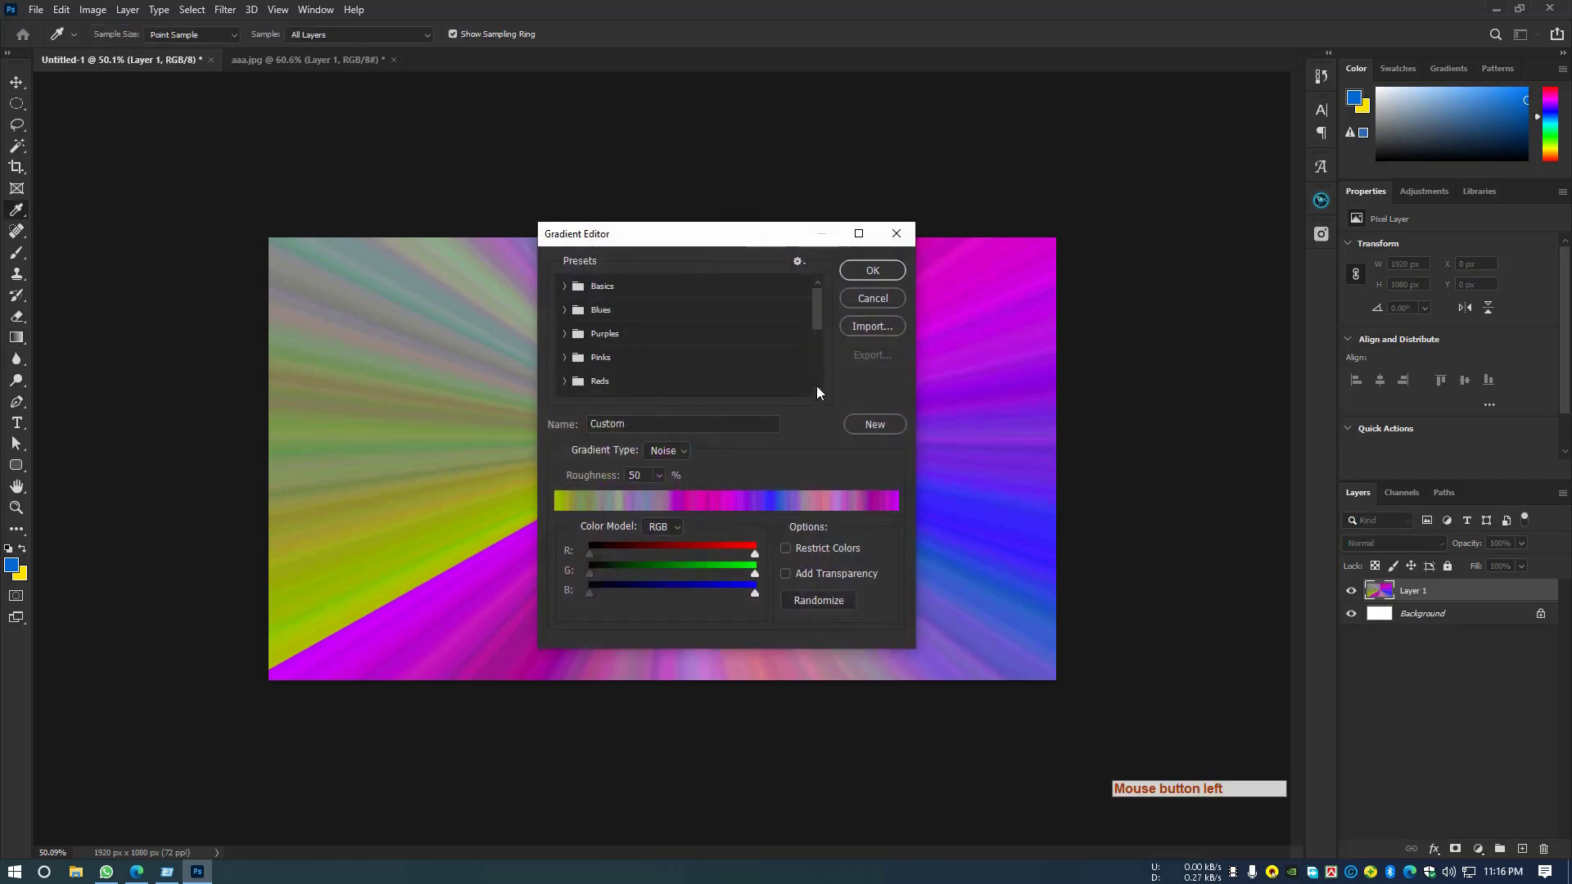
drag(817, 311, 820, 401)
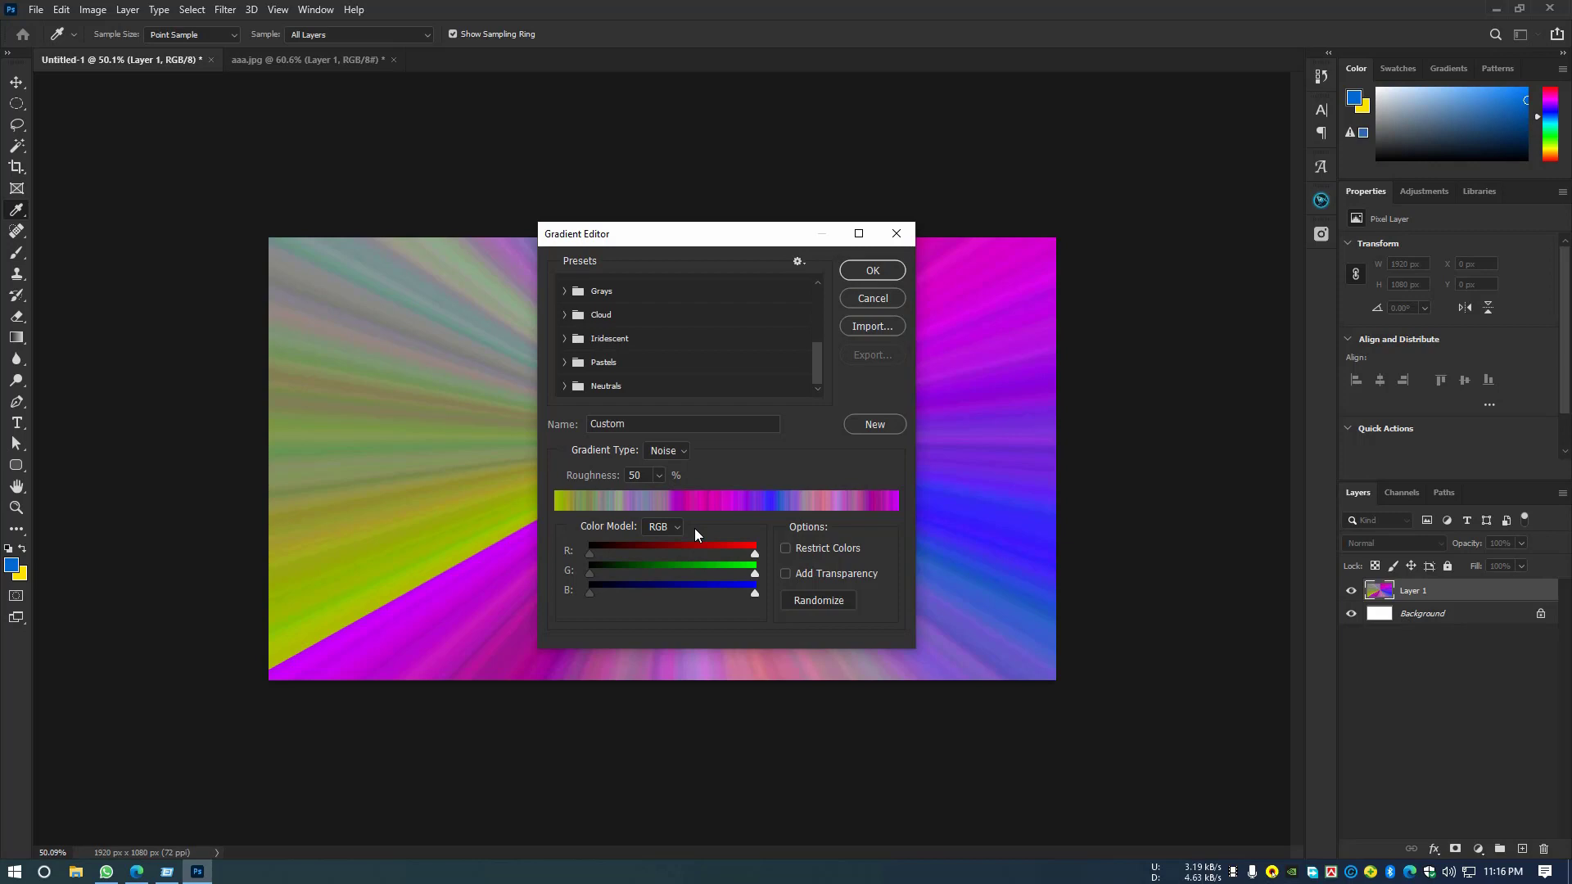
click(862, 421)
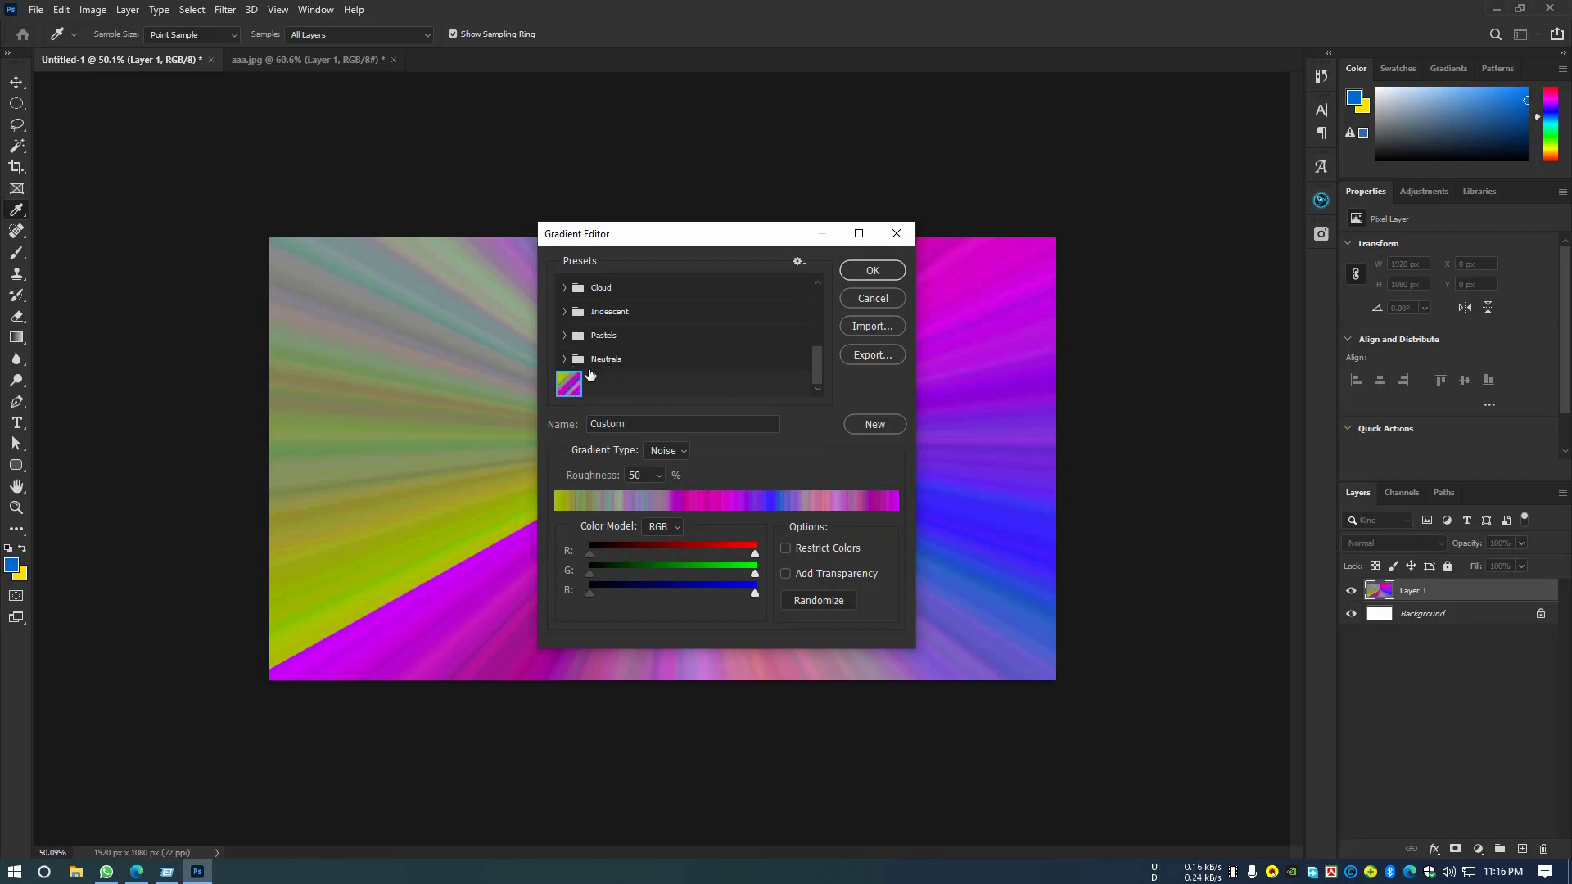
click(832, 593)
click(880, 424)
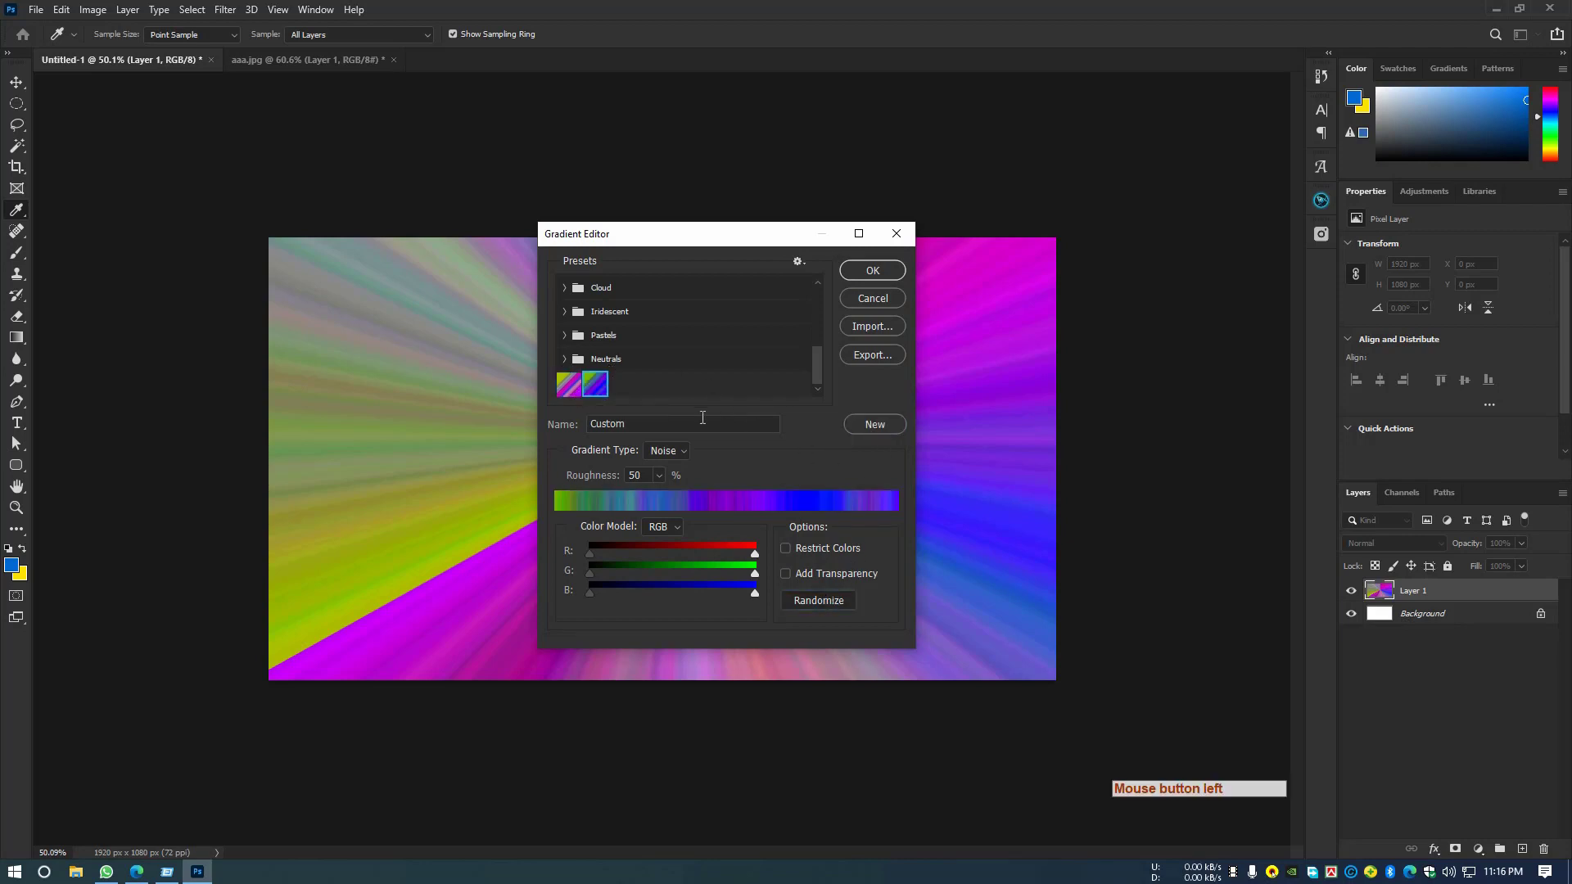
Switch the gradient type back to Solid and save the blue-magenta-cyan-yellow gradient as a new preset.
click(668, 452)
click(671, 471)
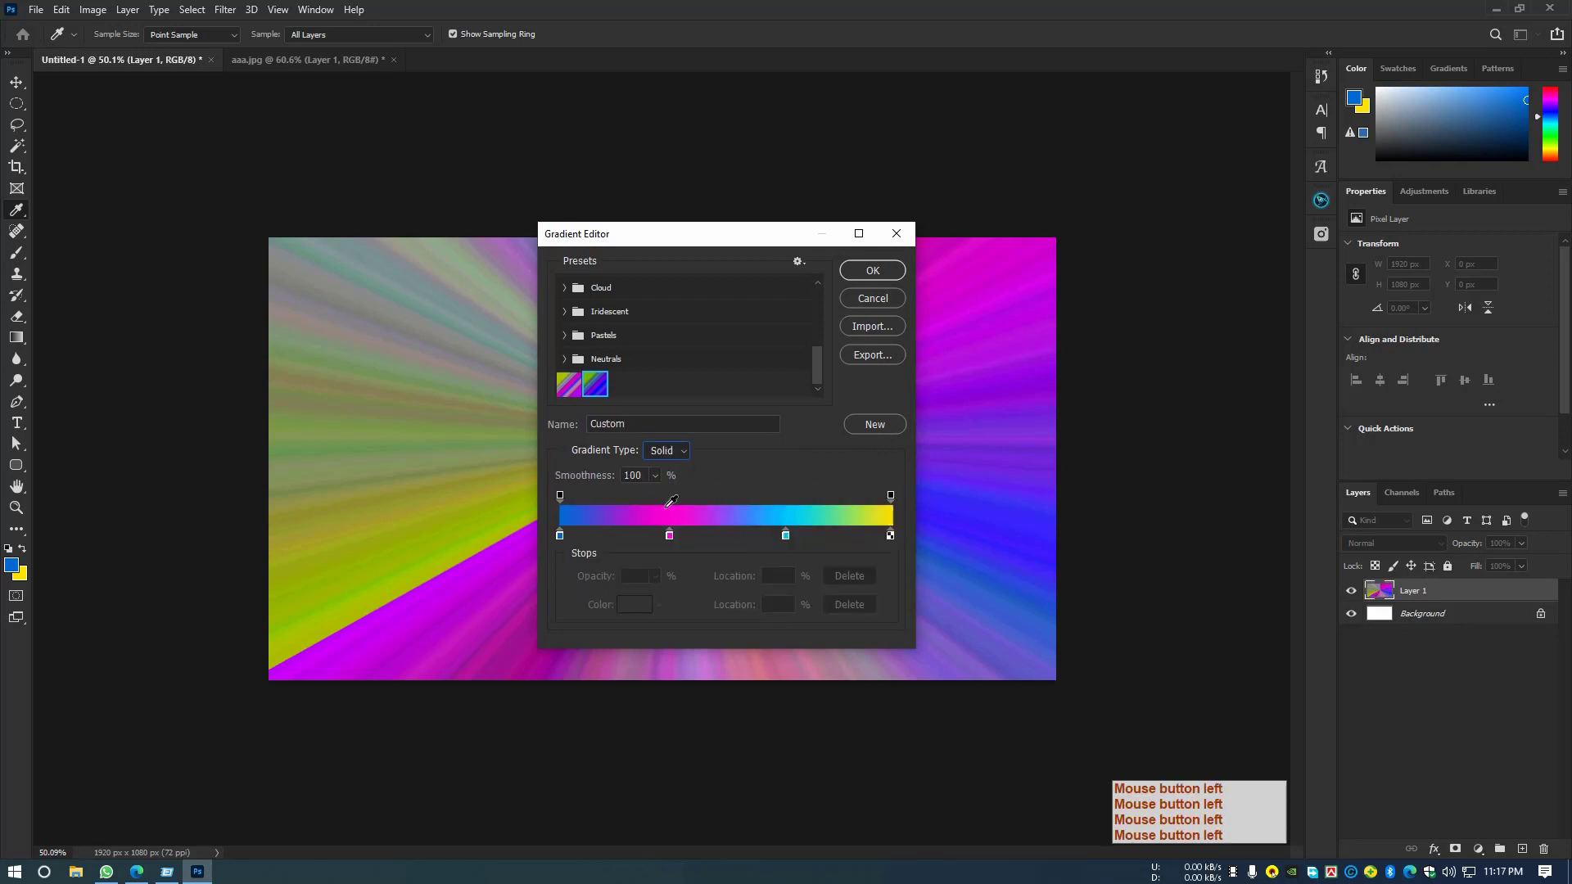
click(870, 424)
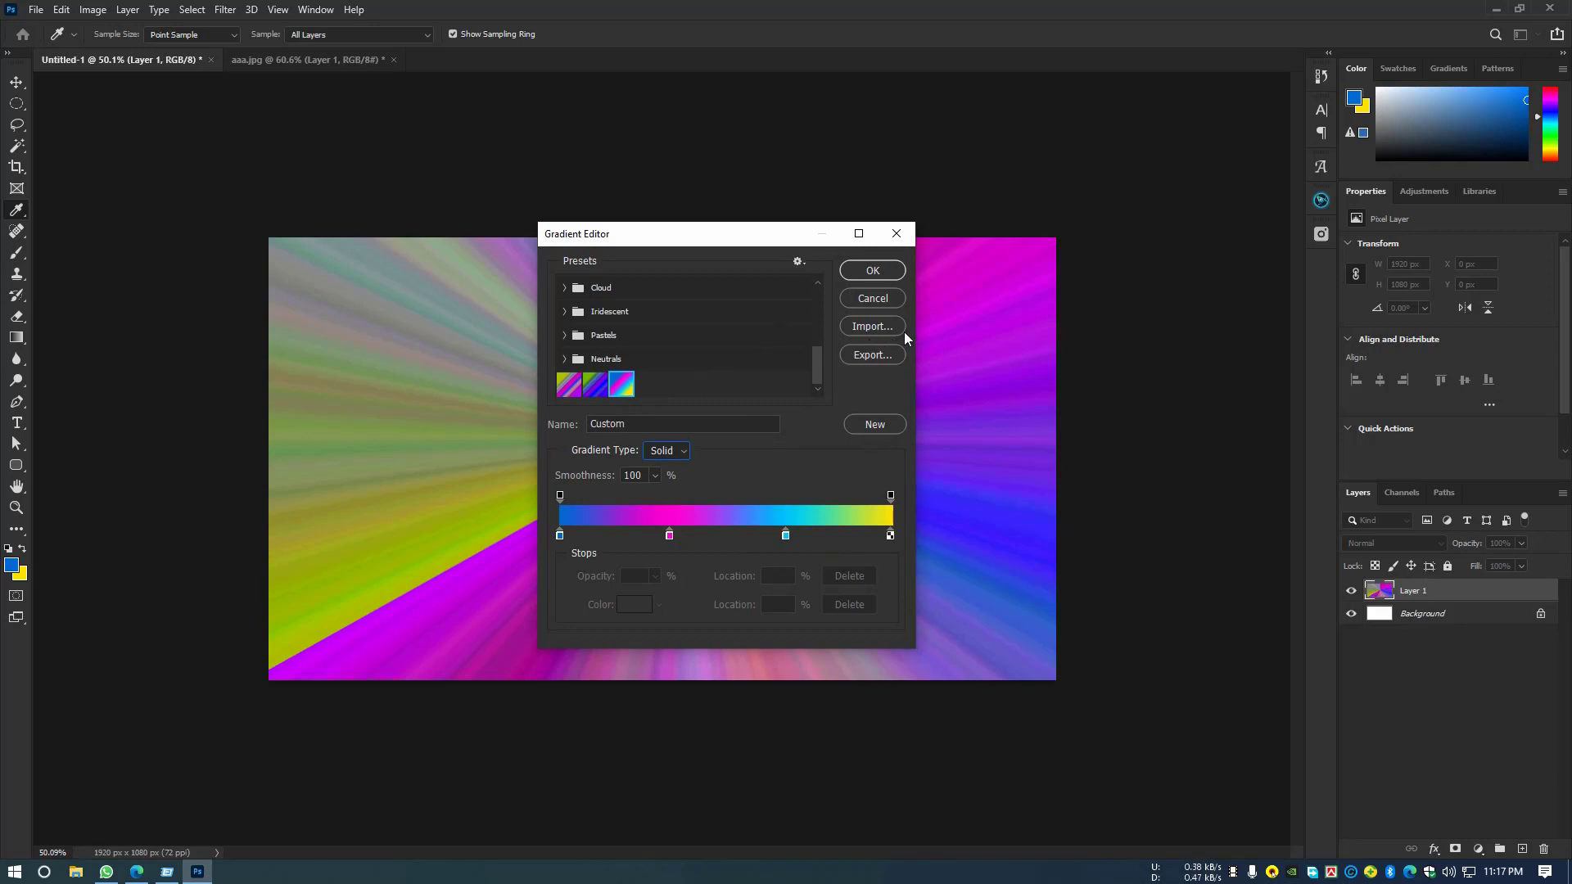
Import the gradient file 300Gradient.grd from the Graphics > Tools > Gradient Color folder on drive H.
click(875, 328)
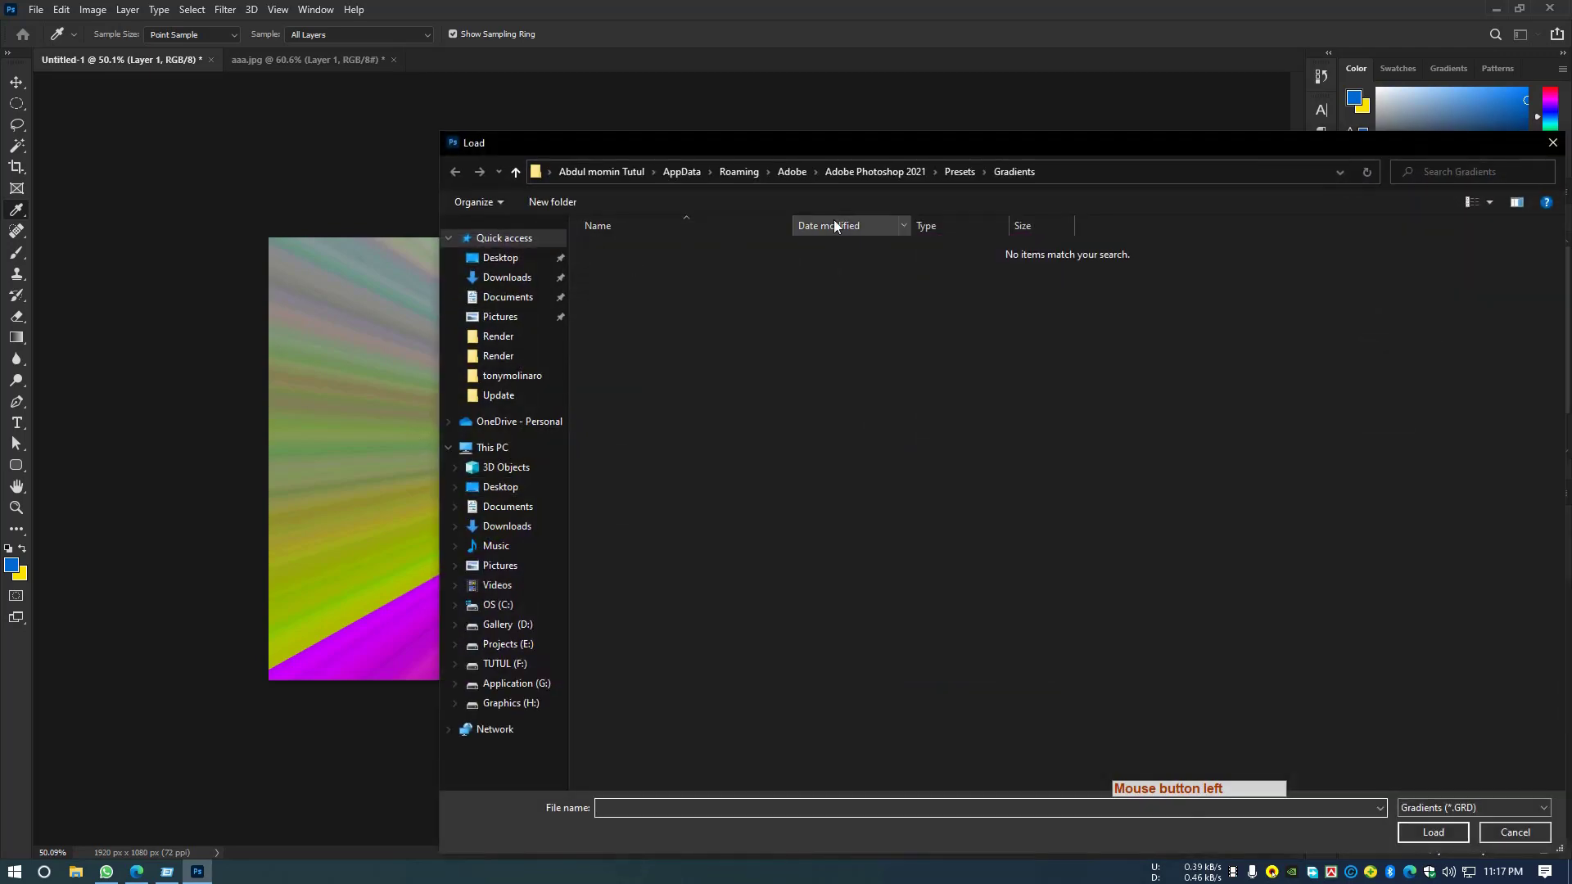
click(510, 700)
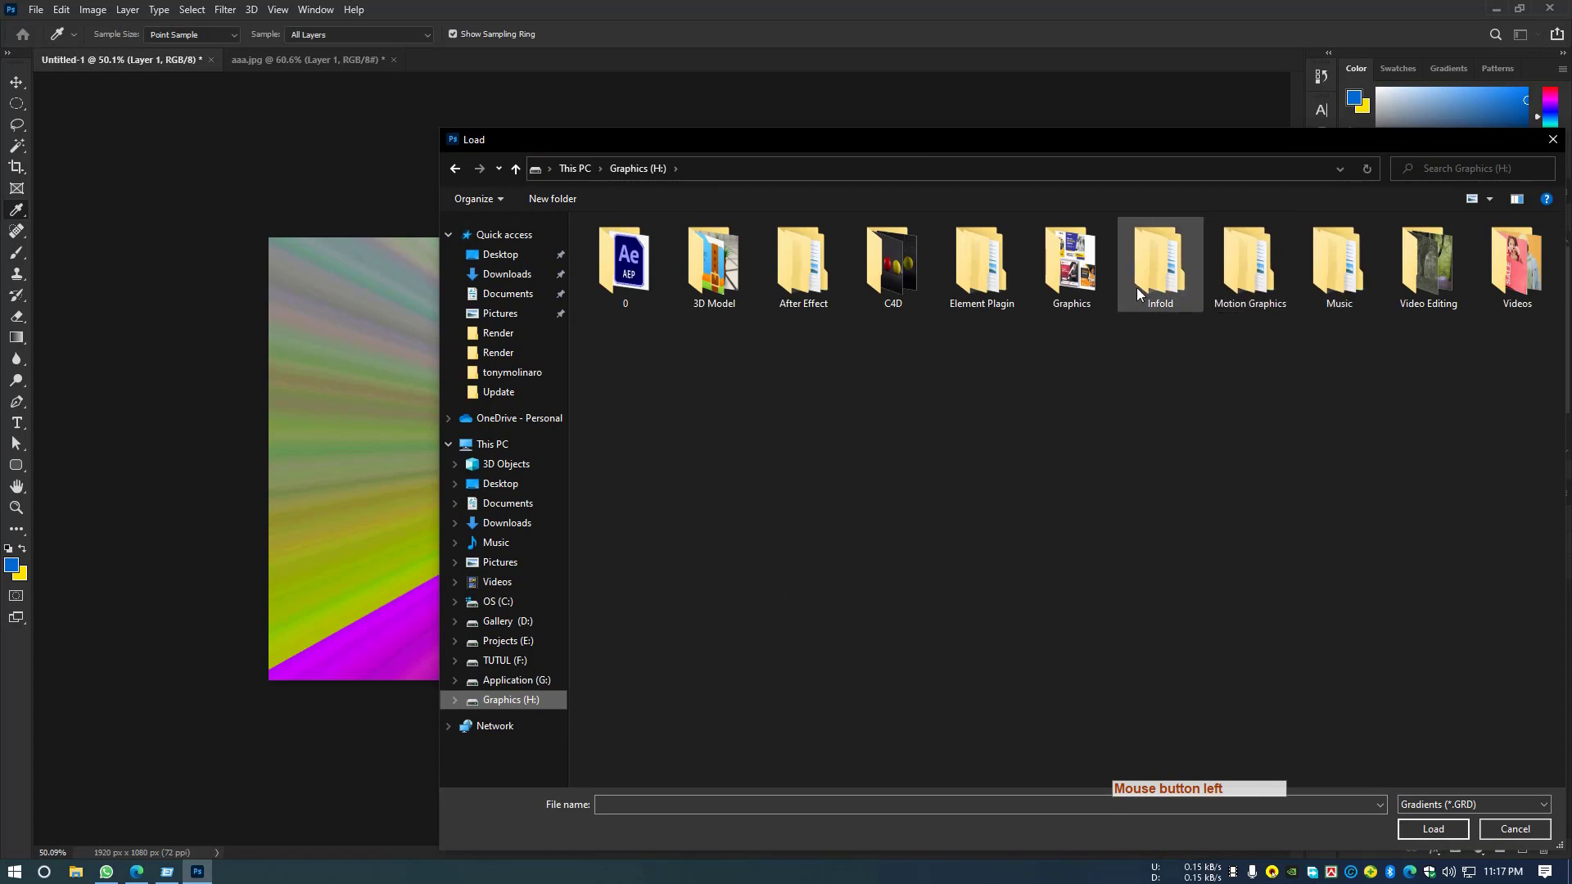
double_click(1068, 270)
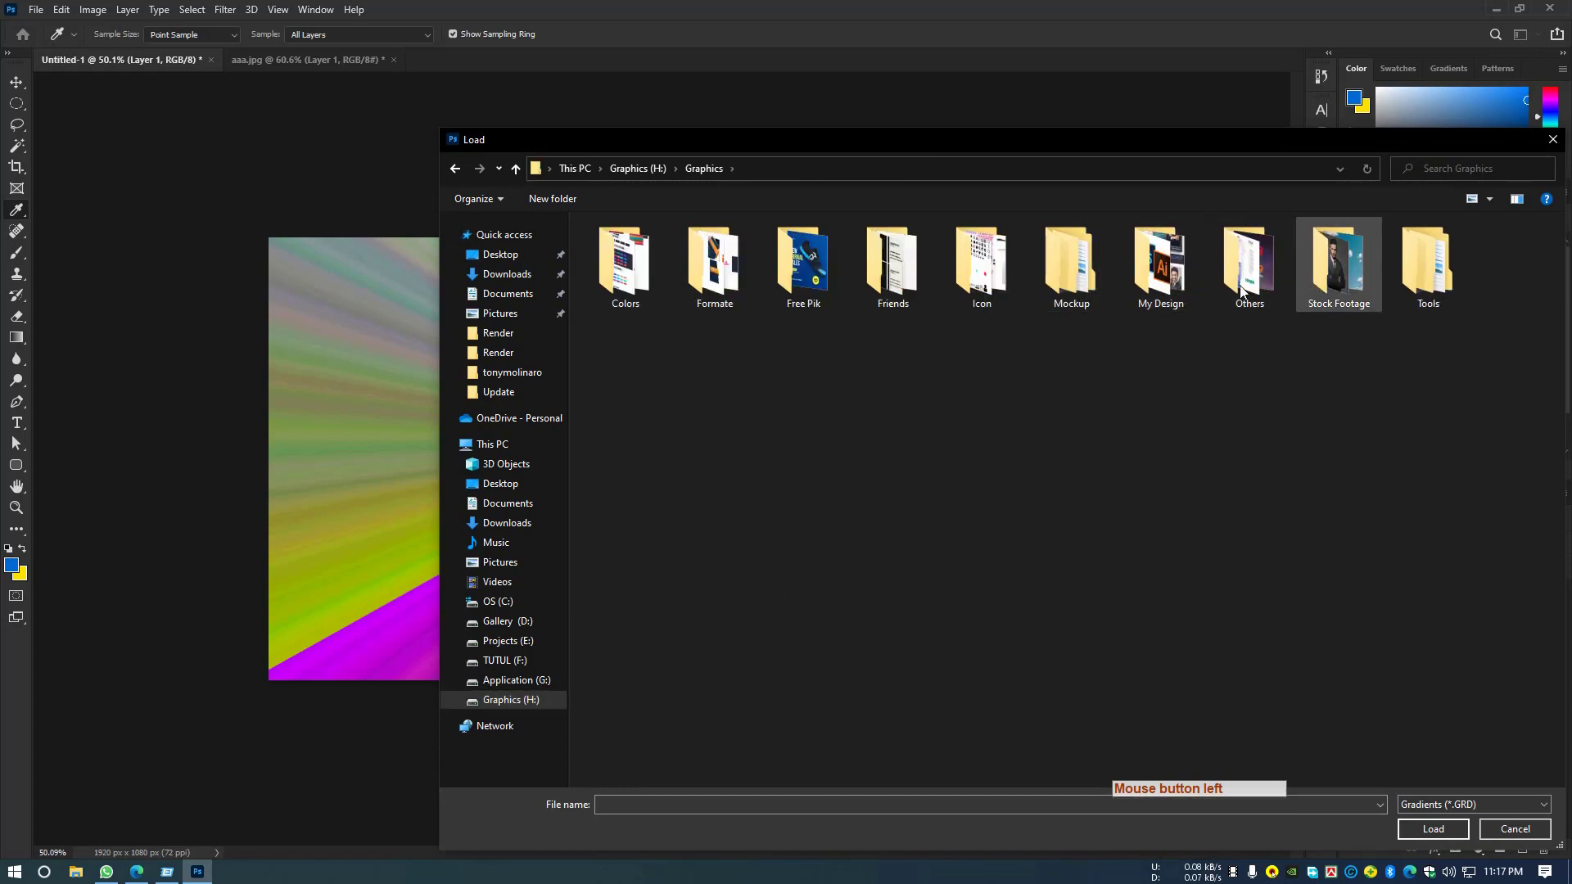
double_click(1451, 292)
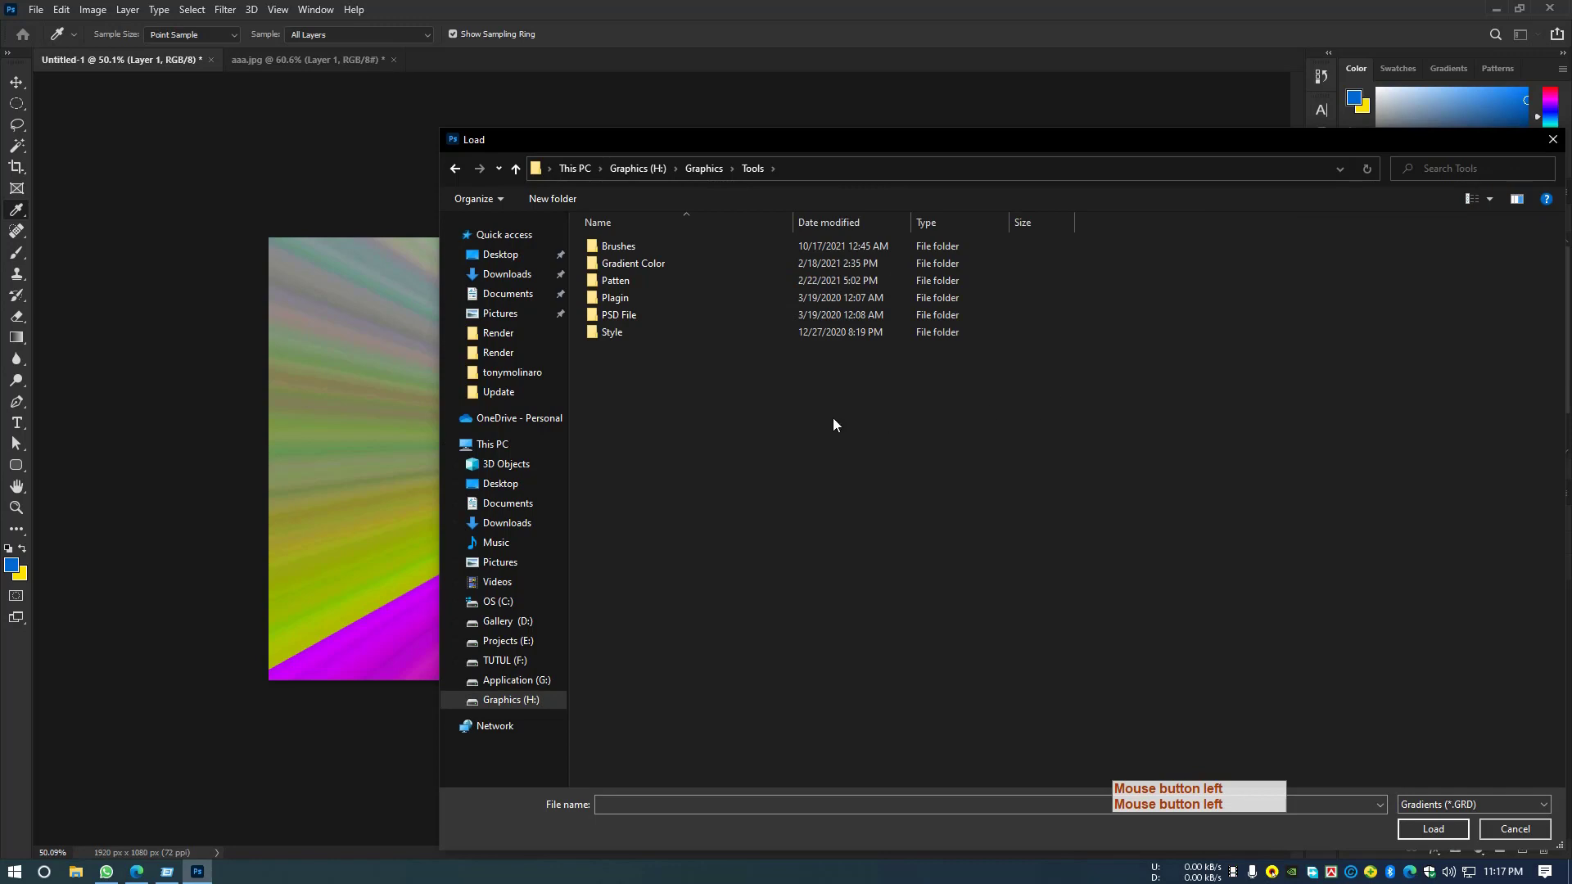
double_click(656, 266)
click(680, 298)
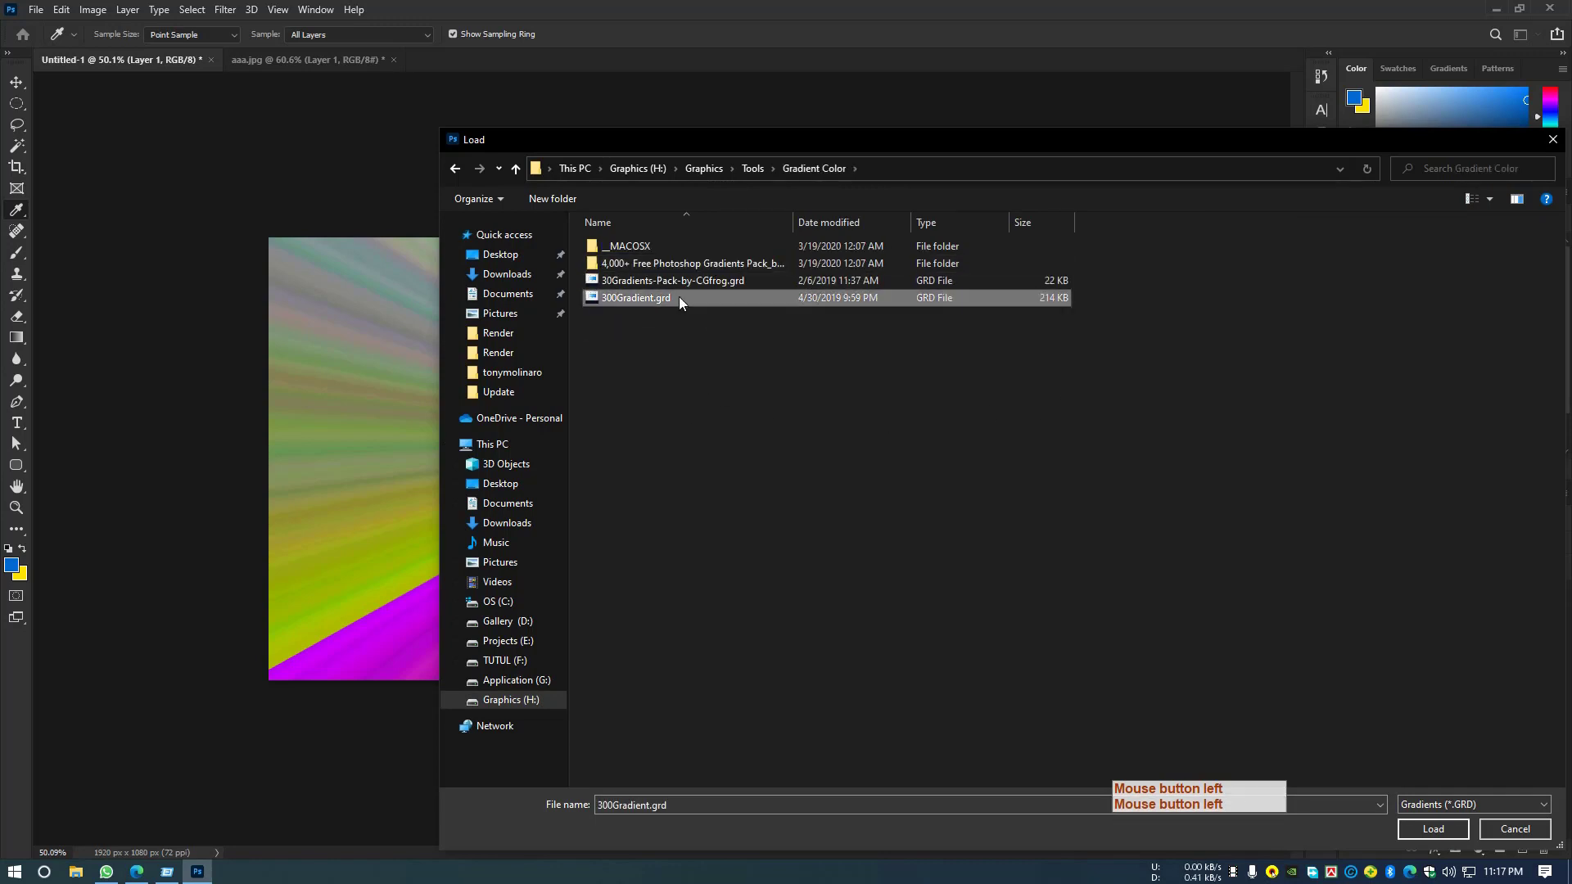
click(1433, 830)
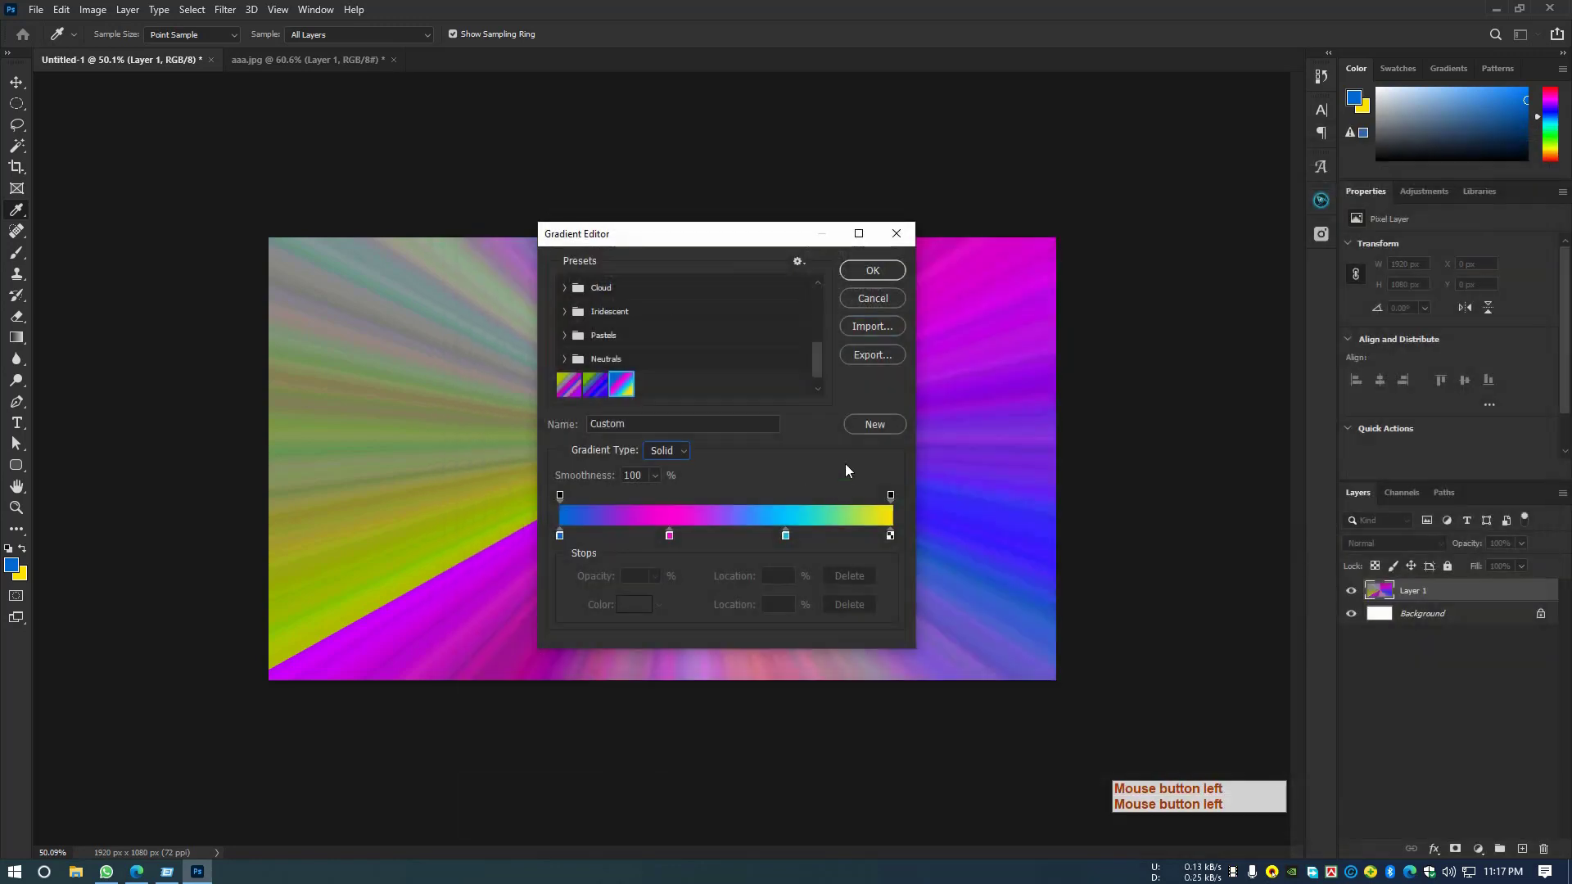
Expand the imported 300Gradient preset group and look through its gradients.
scroll(822, 362, down, 1)
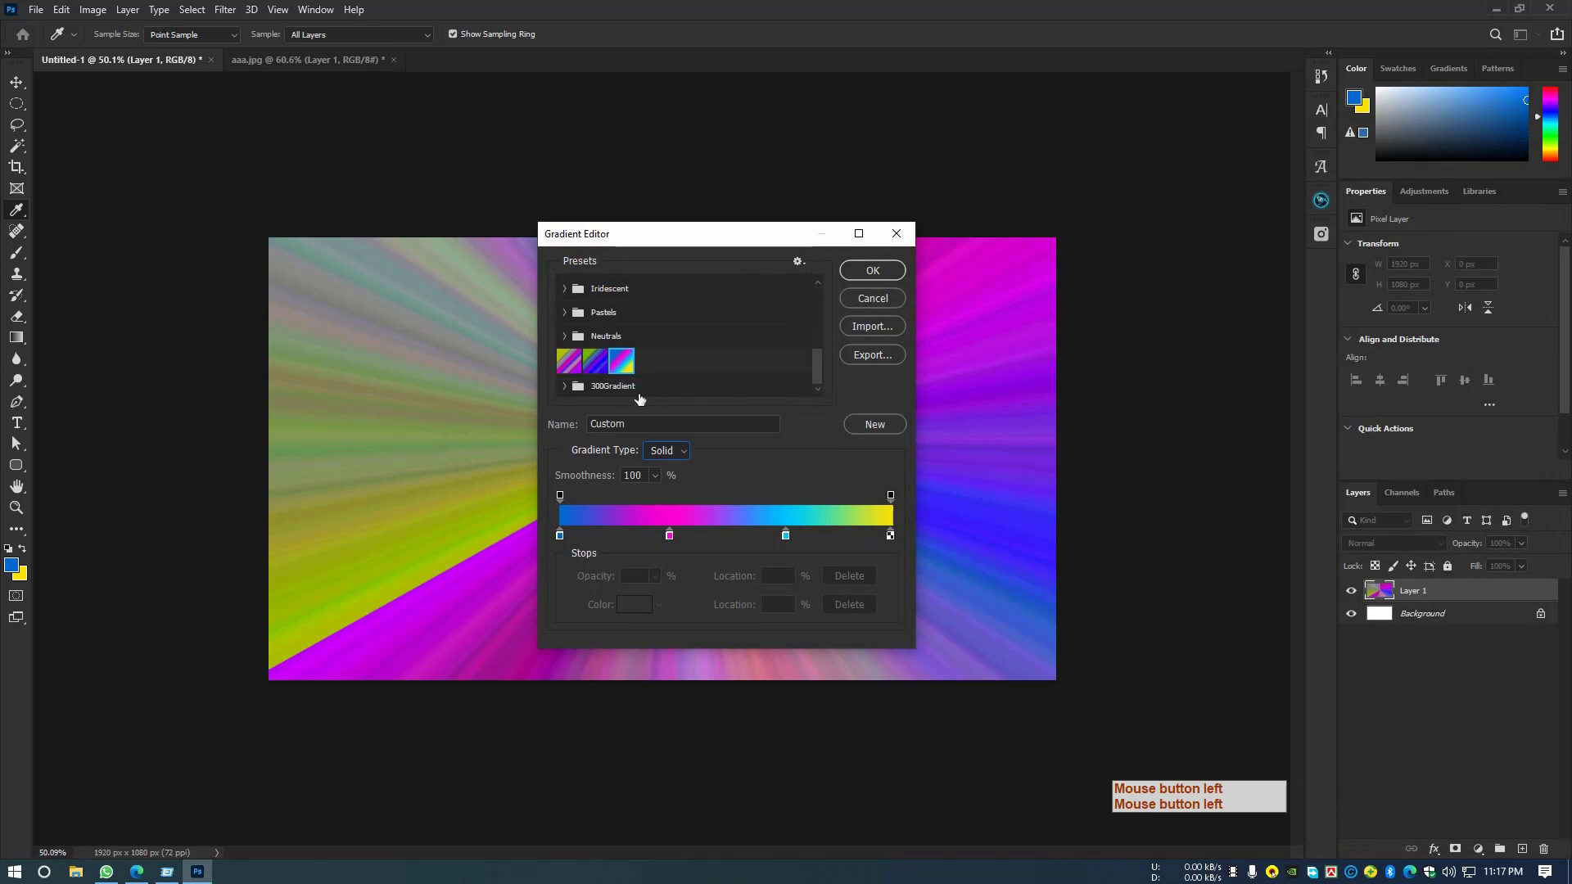
click(564, 386)
scroll(695, 356, down, 5)
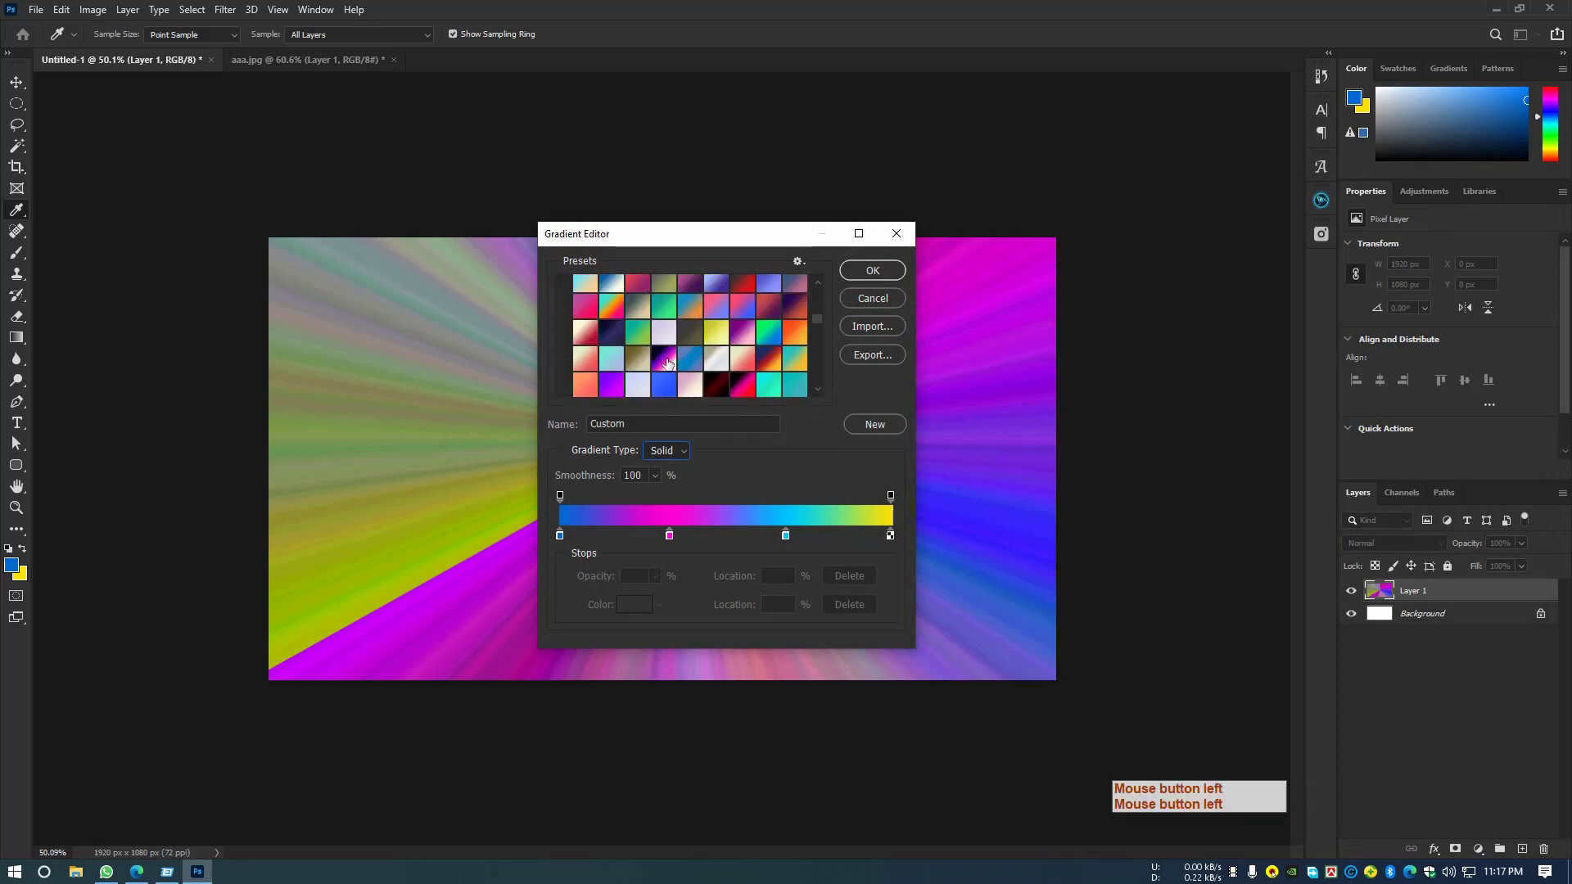
scroll(696, 356, down, 8)
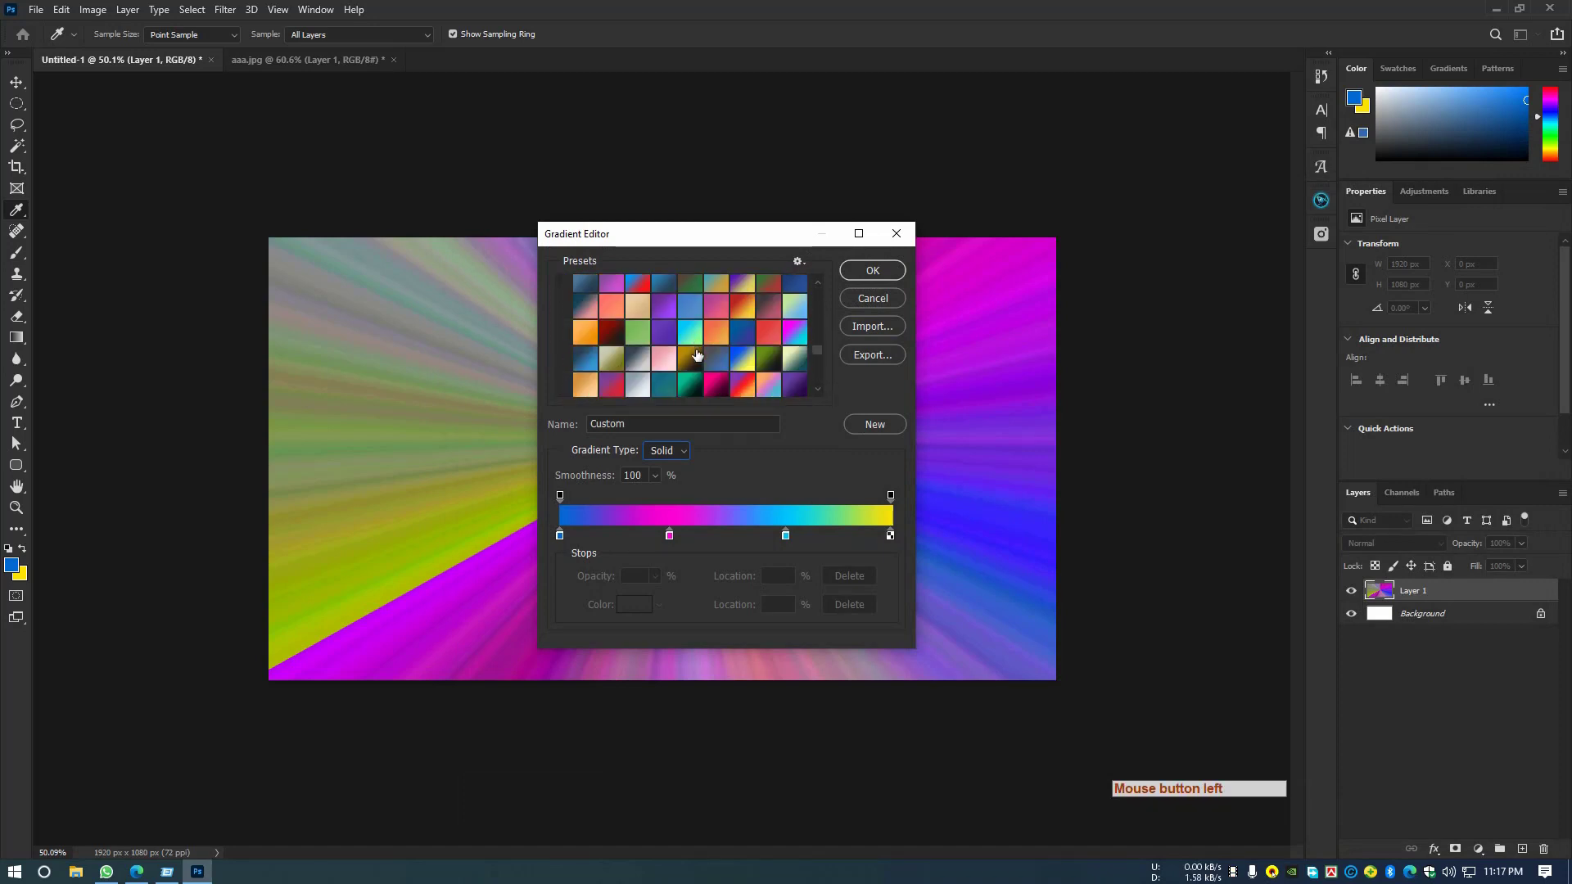
scroll(696, 354, up, 10)
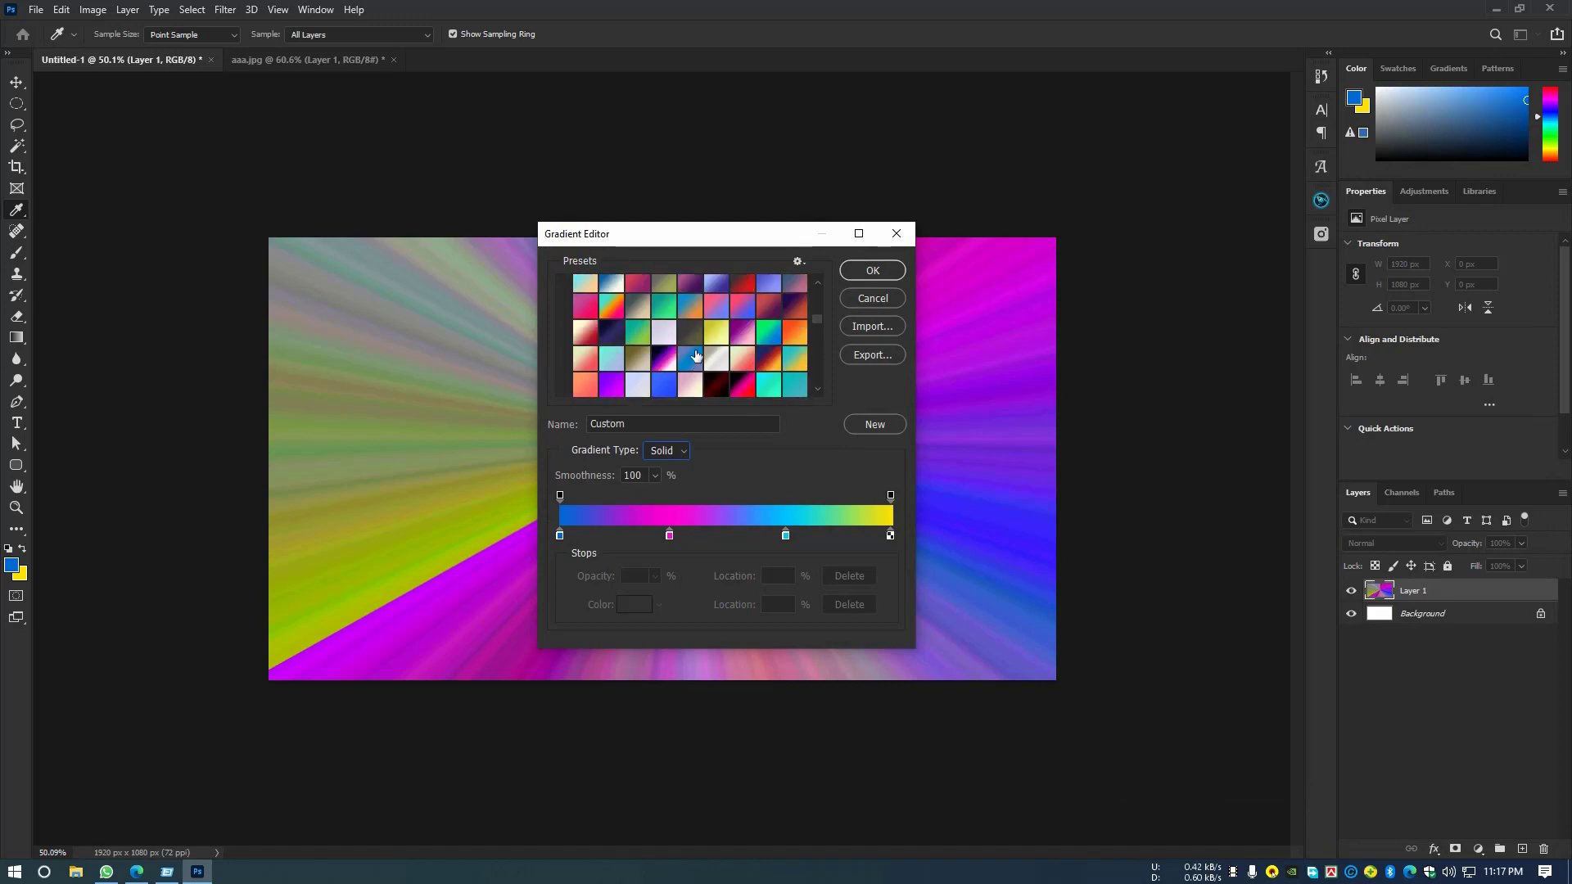
scroll(696, 354, up, 2)
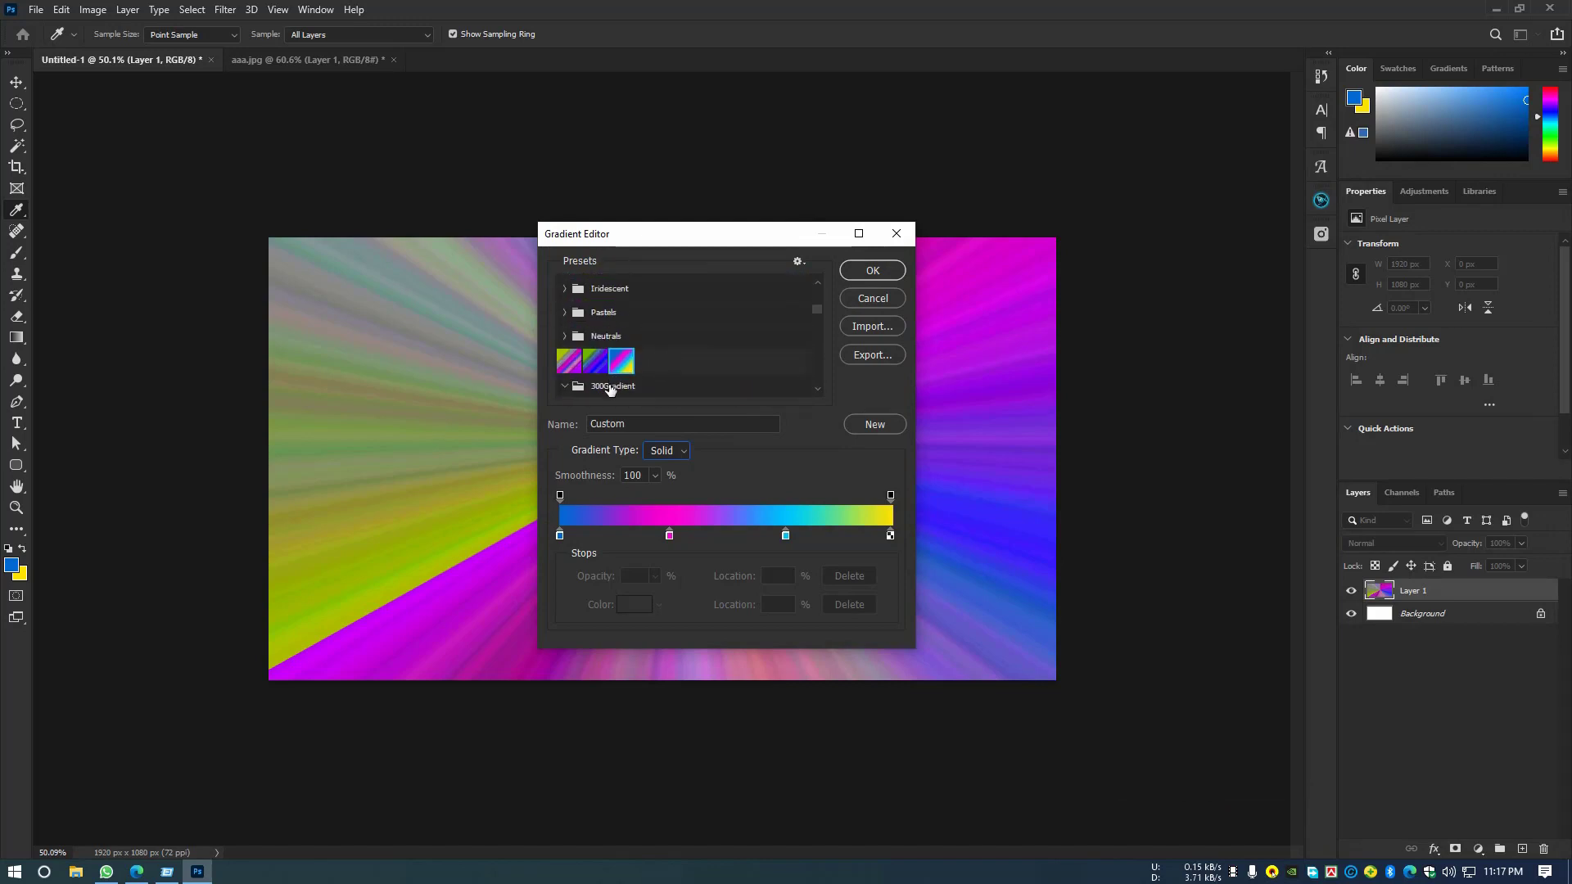
click(608, 386)
Start exporting the 300Gradient group to the Desktop, cancel the save, and accept the solid gradient in the Gradient Editor.
click(871, 354)
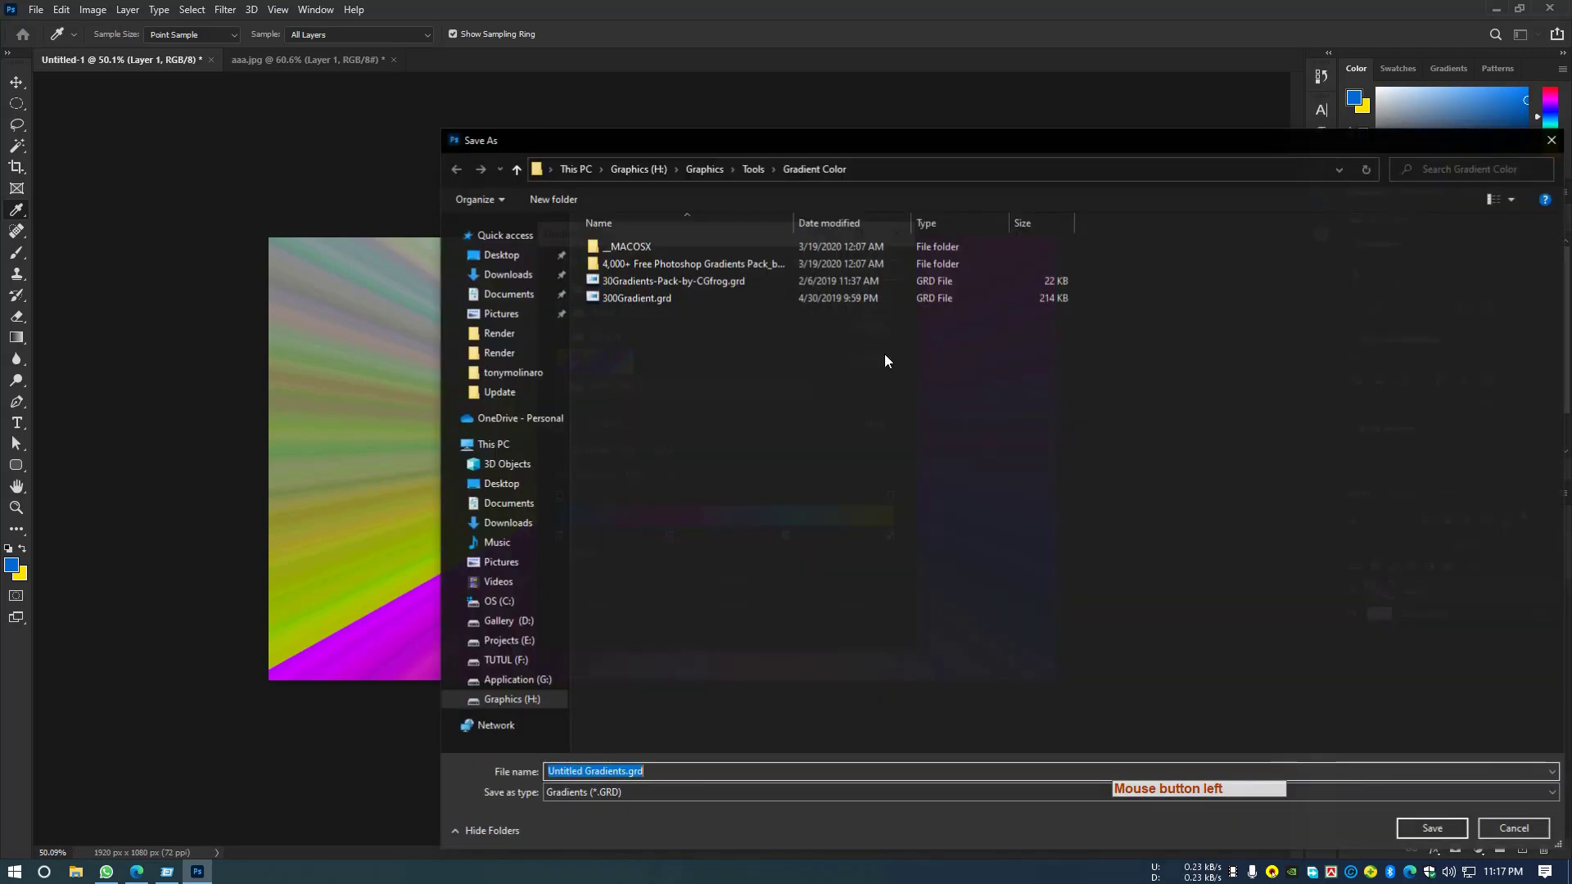
click(500, 254)
click(1515, 830)
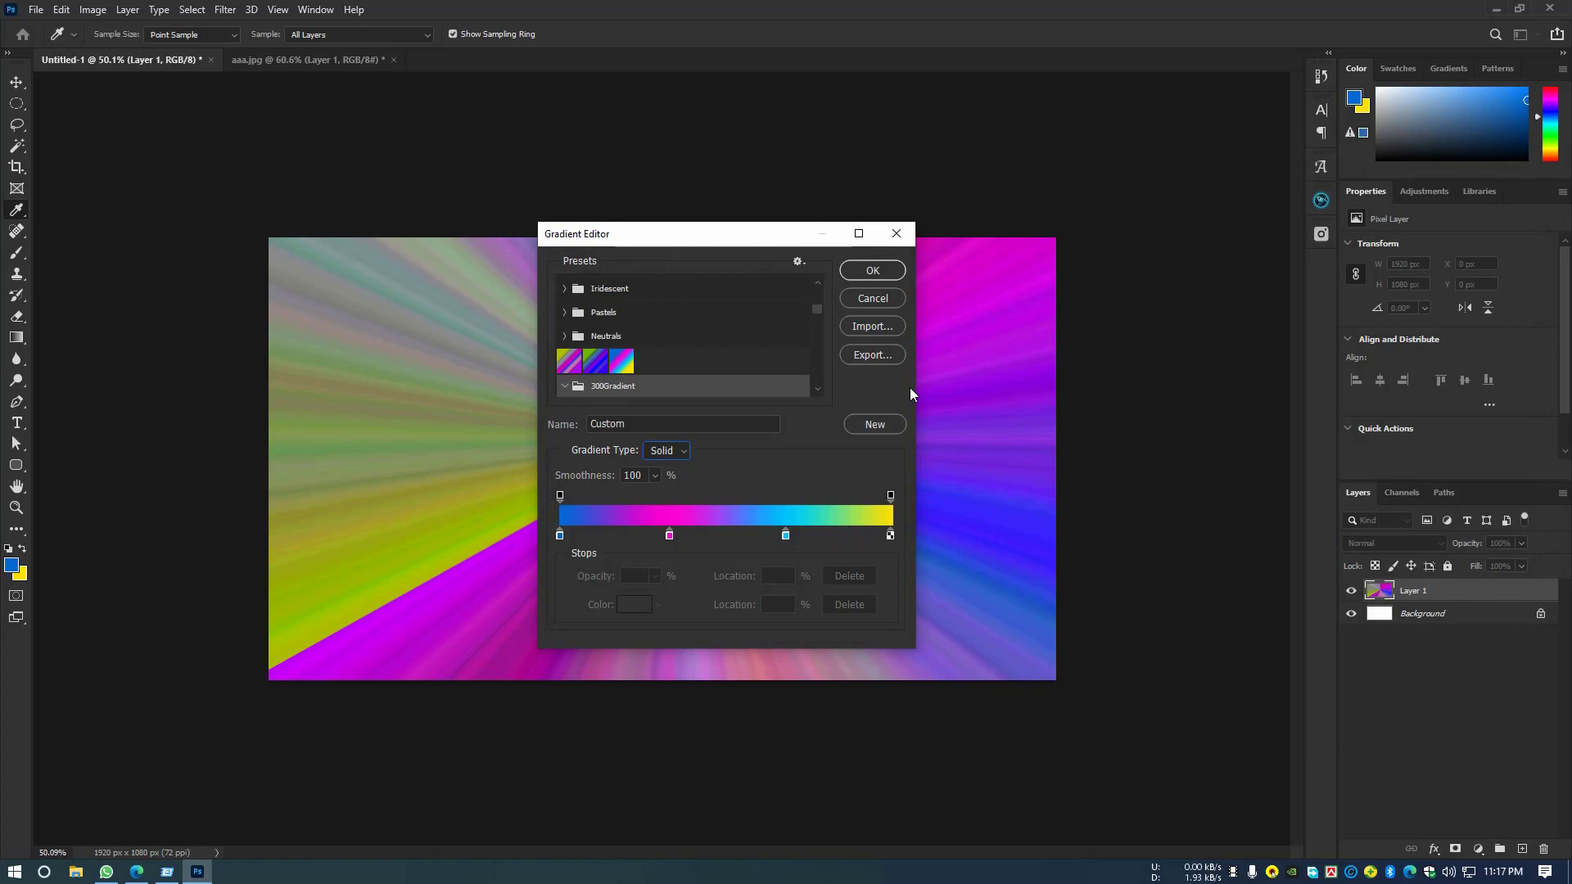
click(873, 272)
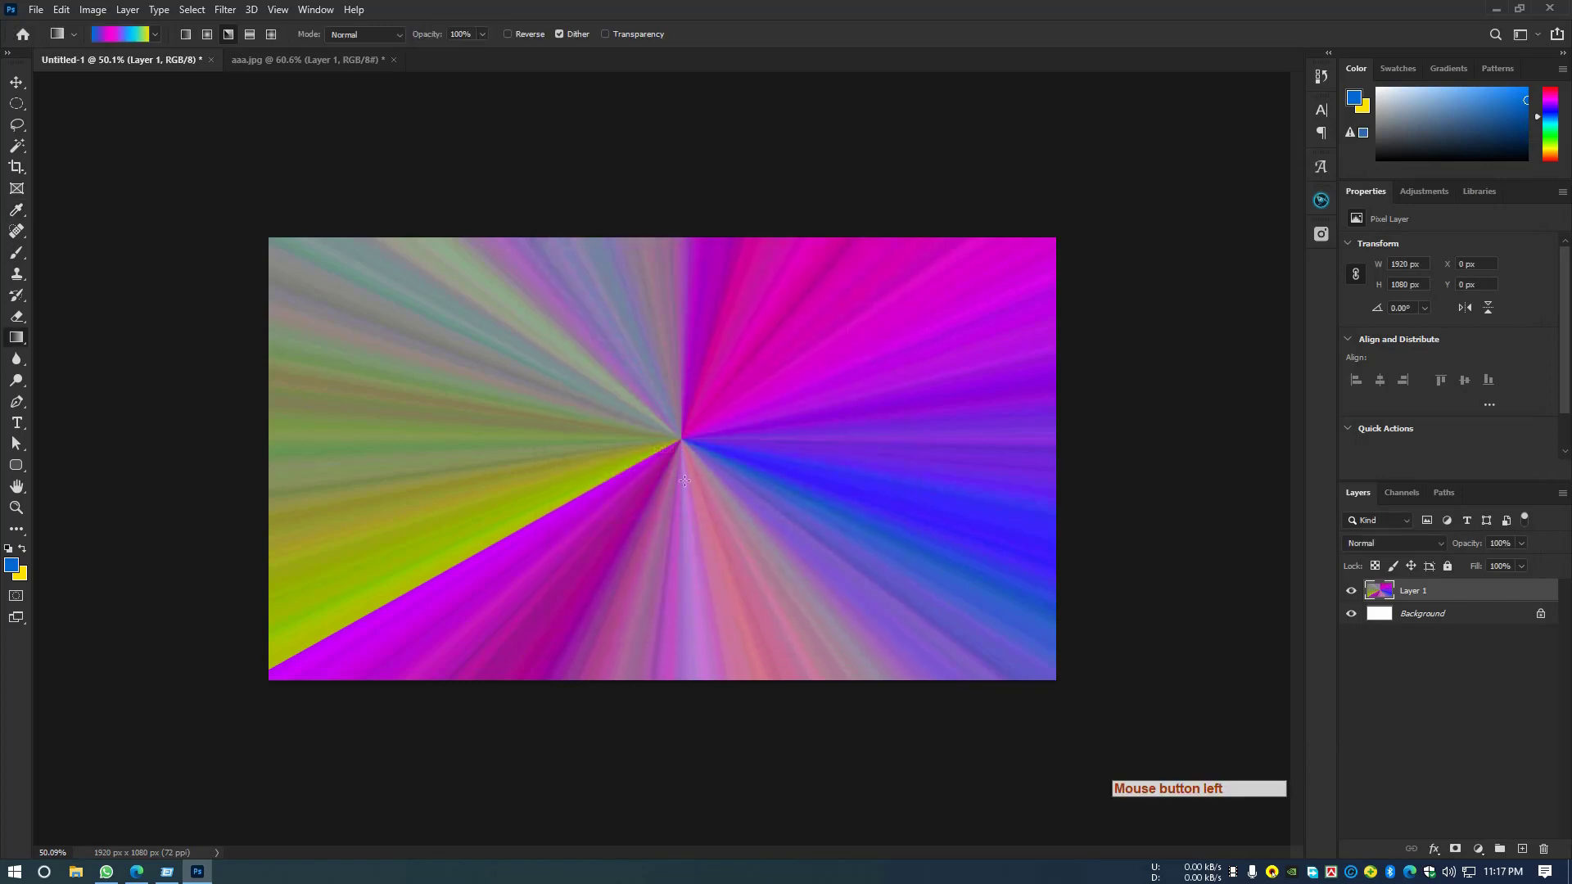
Switch to the Edge browser, search for uigradients in a new tab, and open the uiGradients website.
mouse_move(139, 868)
click(144, 794)
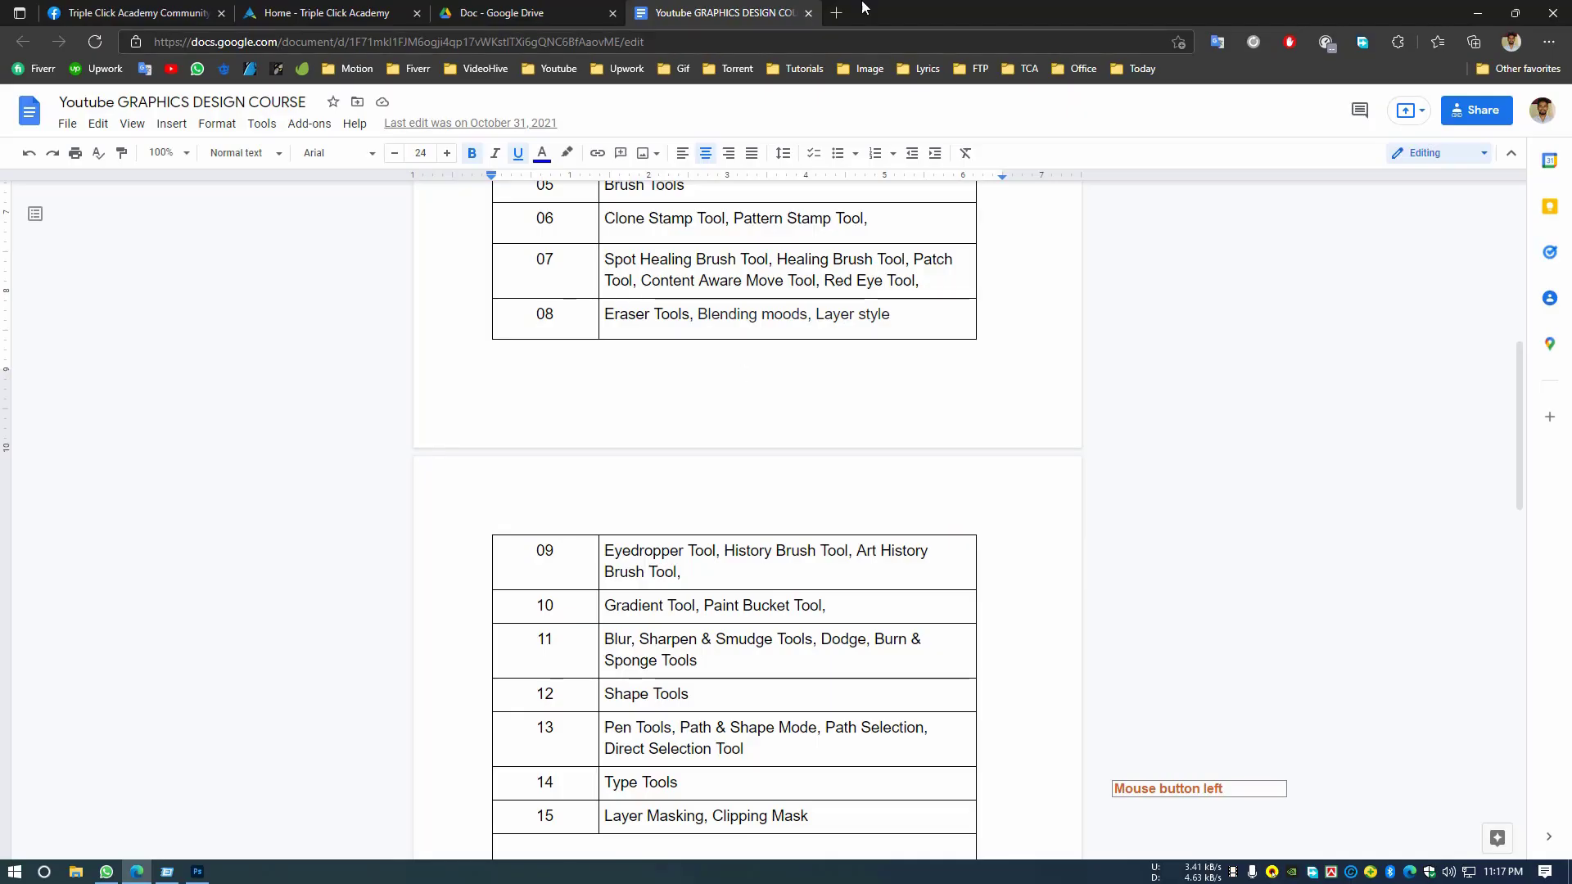
click(834, 11)
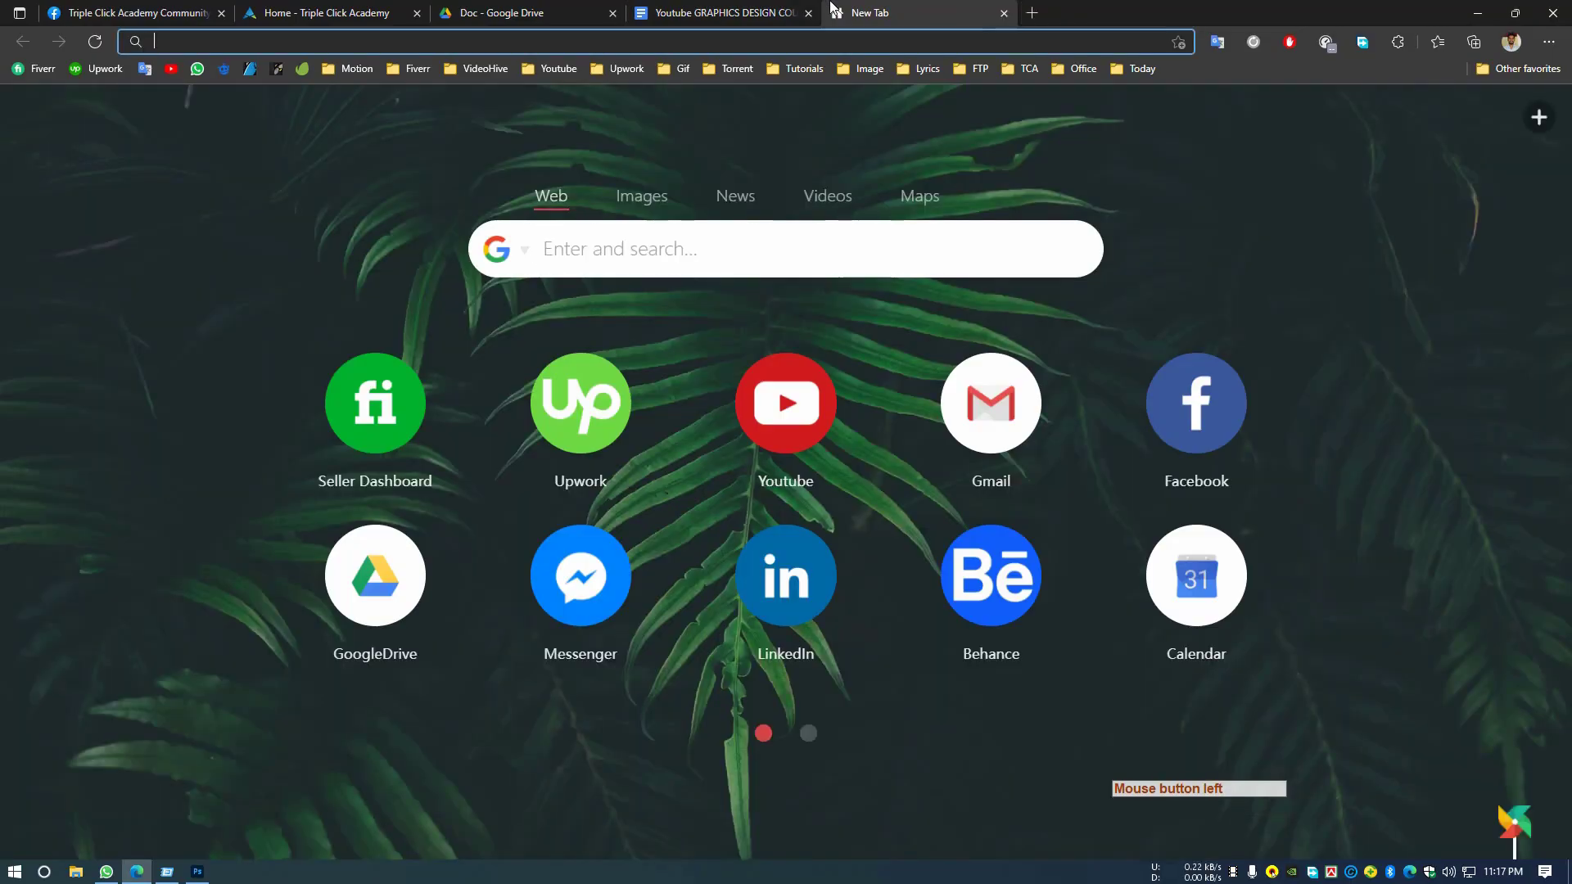
text(uig)
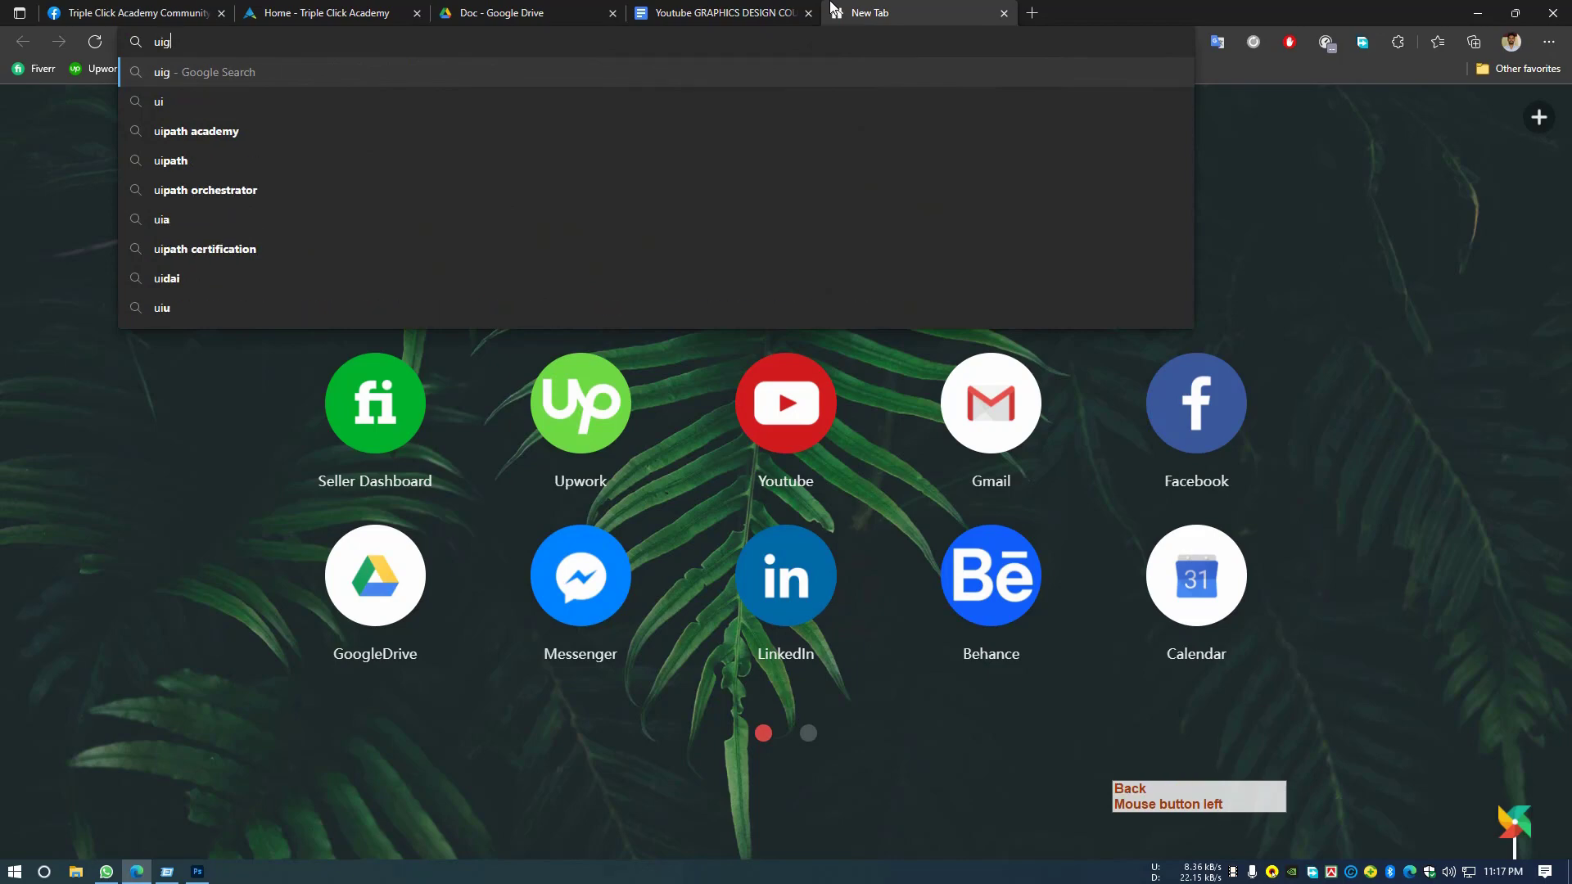
key(Down)
key(Return)
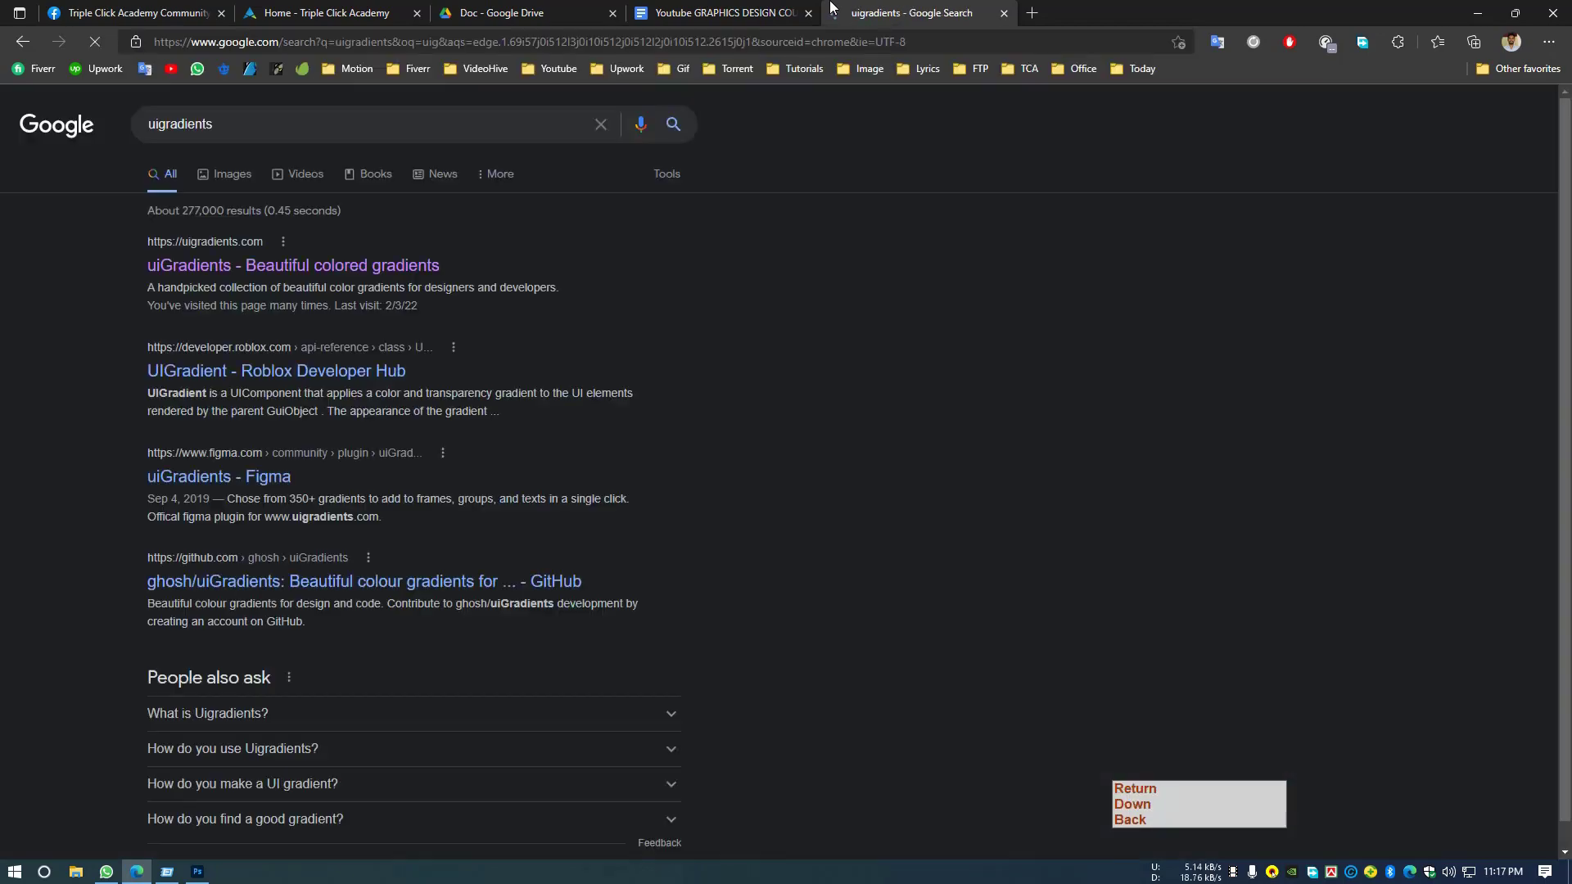
middle_click(241, 267)
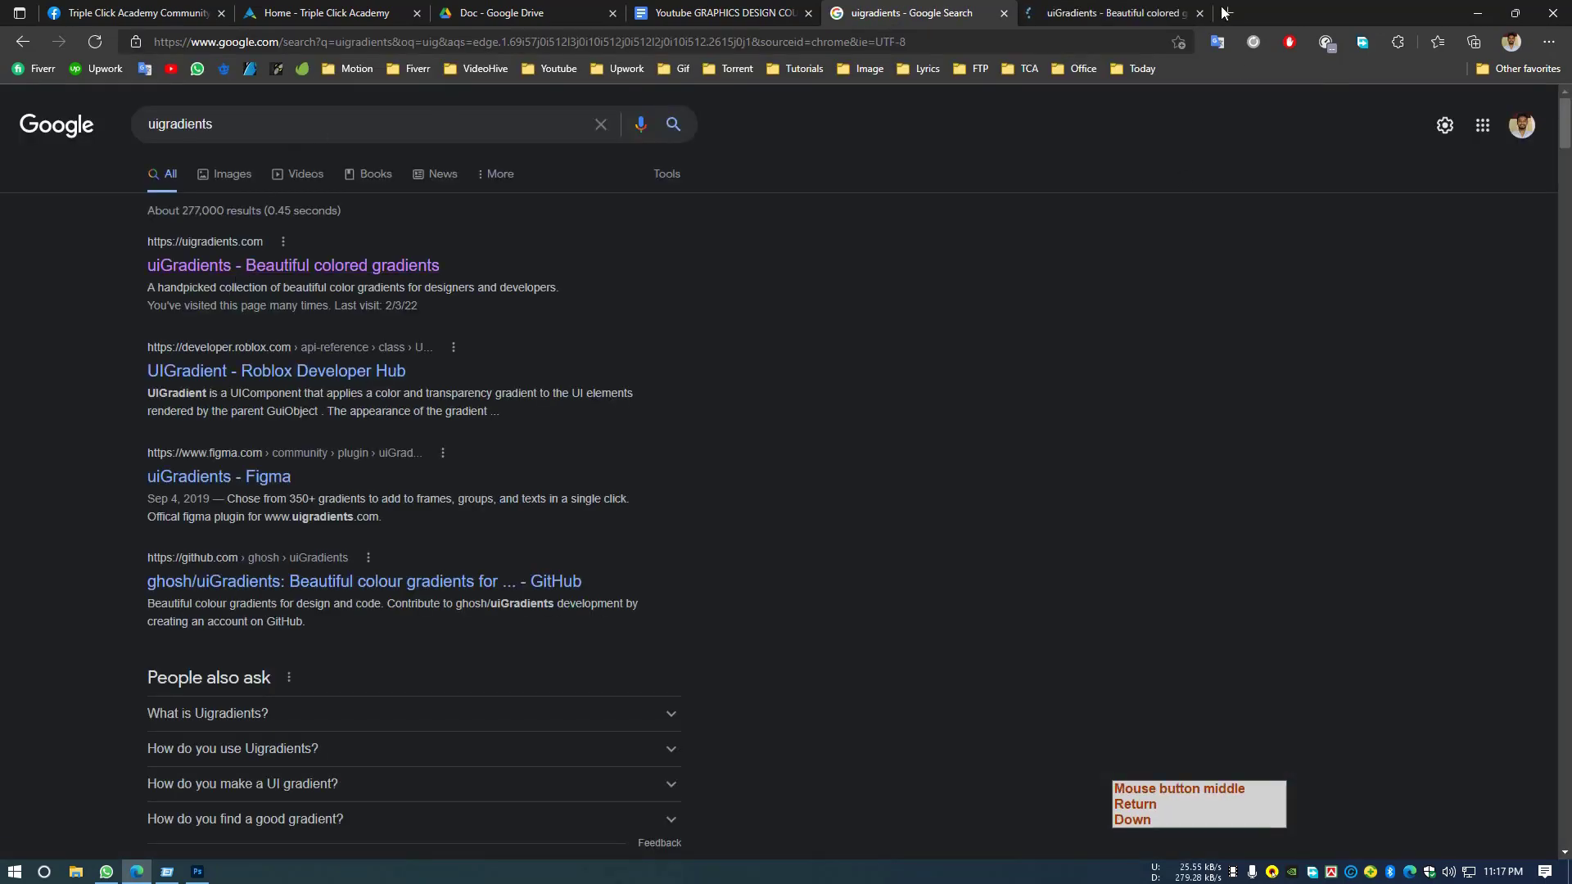
click(1115, 8)
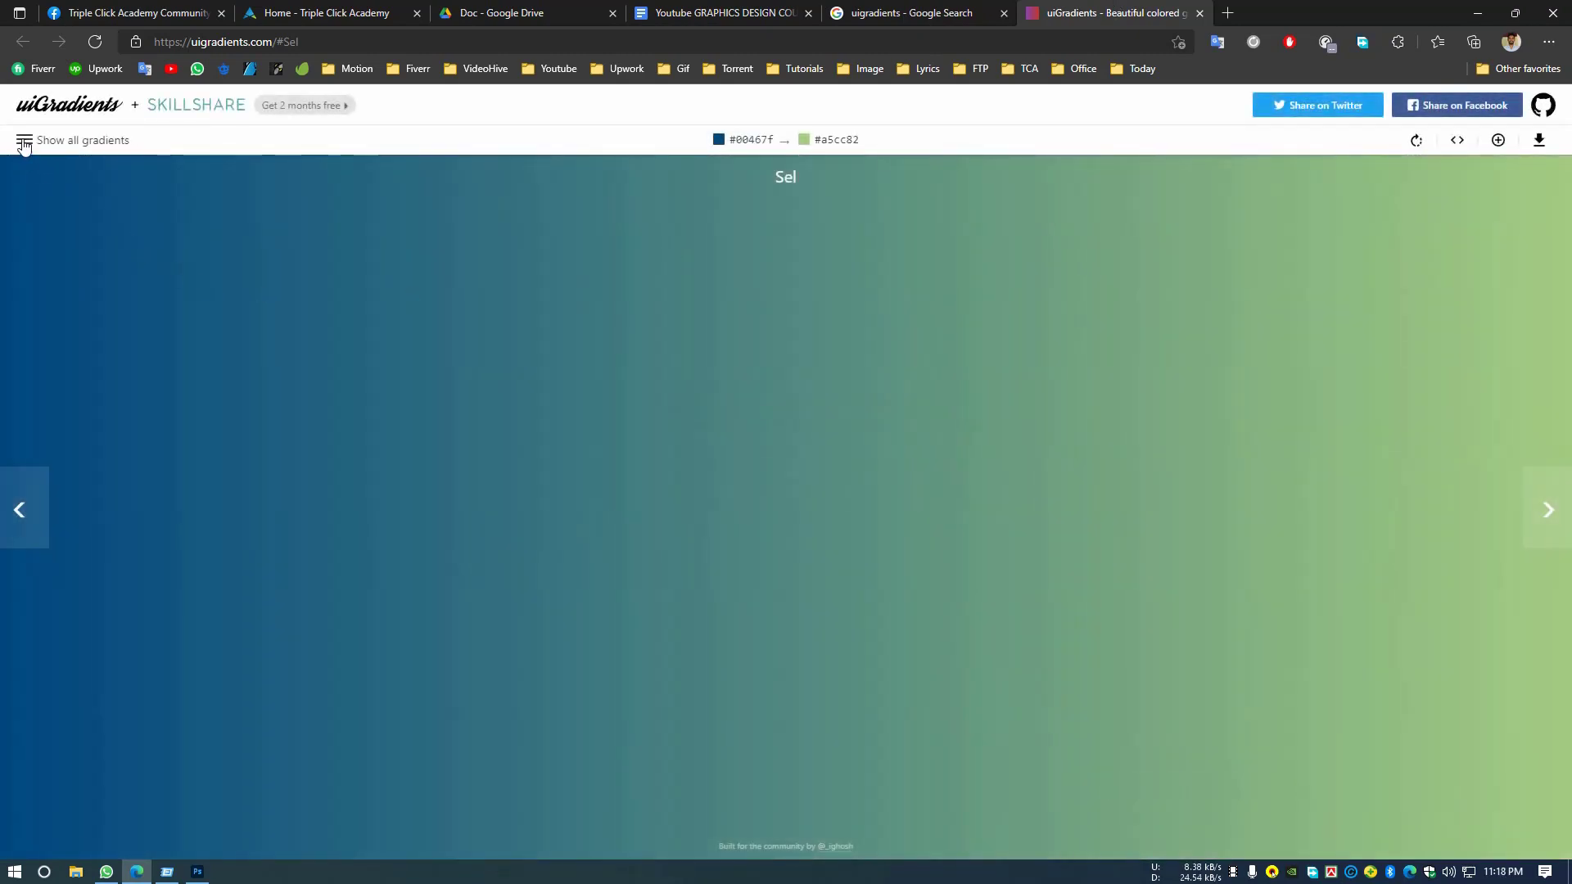
Show all gradients on uiGradients, look through the collection, and open the JShine gradient.
click(23, 143)
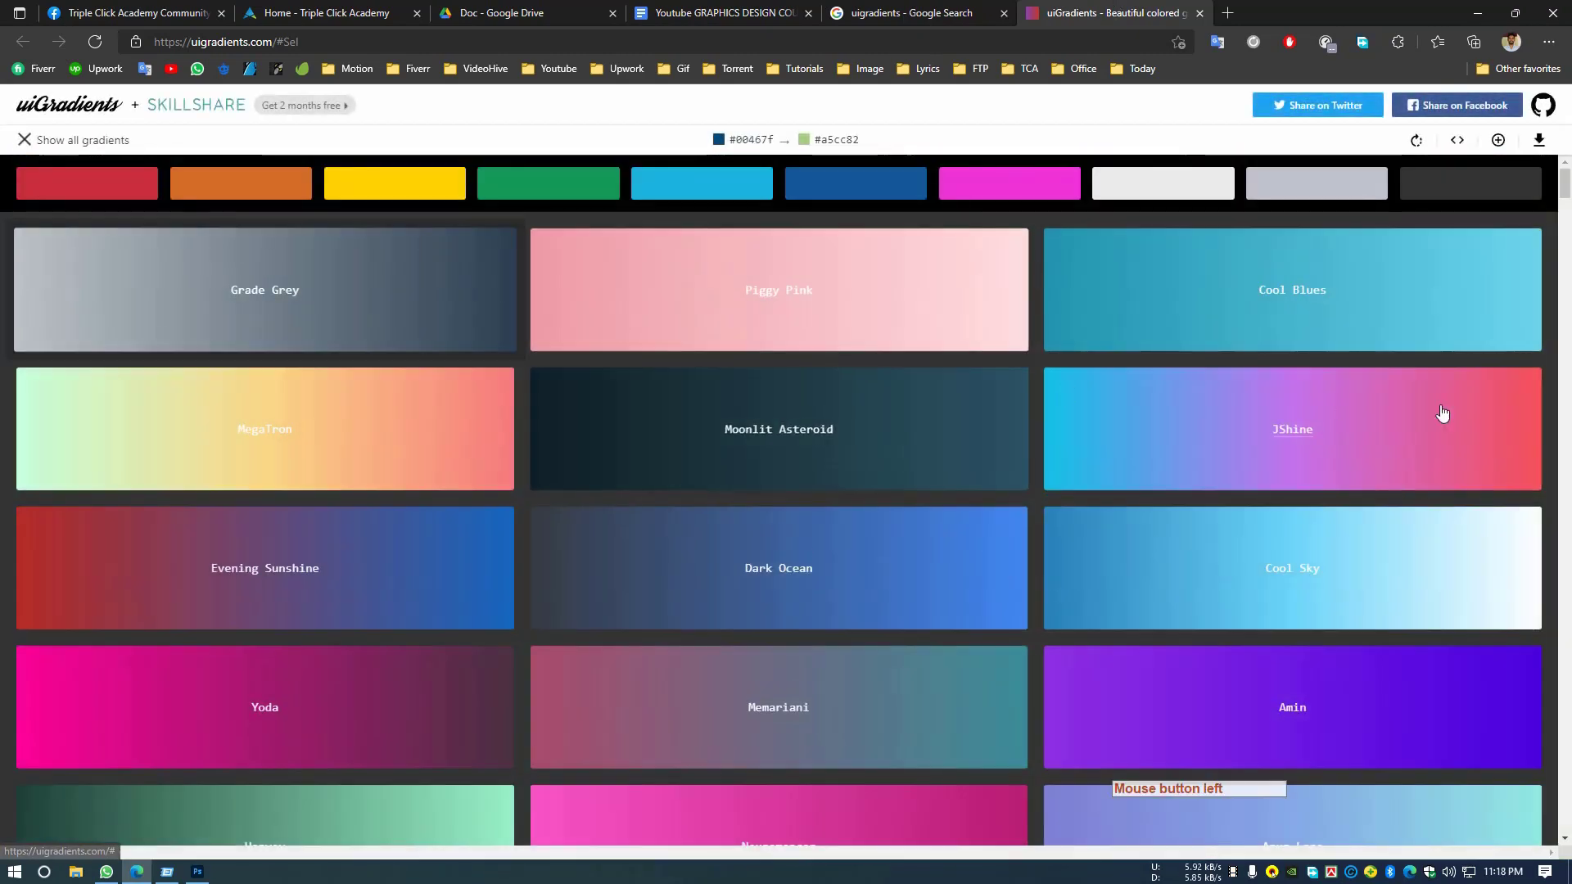
scroll(328, 466, down, 2)
scroll(439, 502, up, 2)
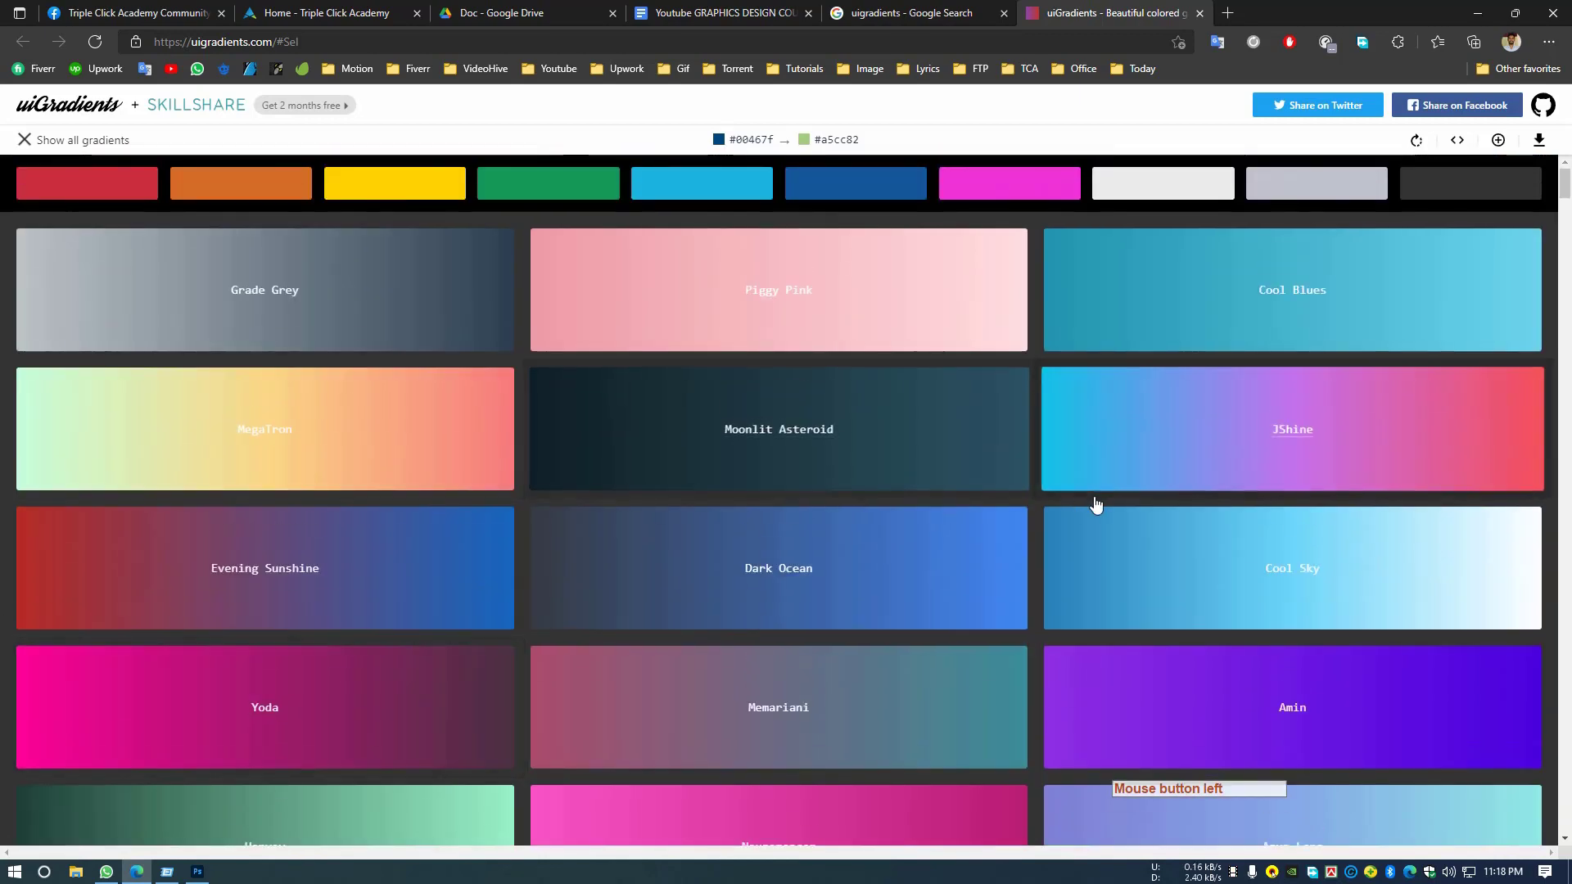
scroll(508, 519, down, 2)
scroll(571, 532, up, 2)
scroll(570, 533, down, 10)
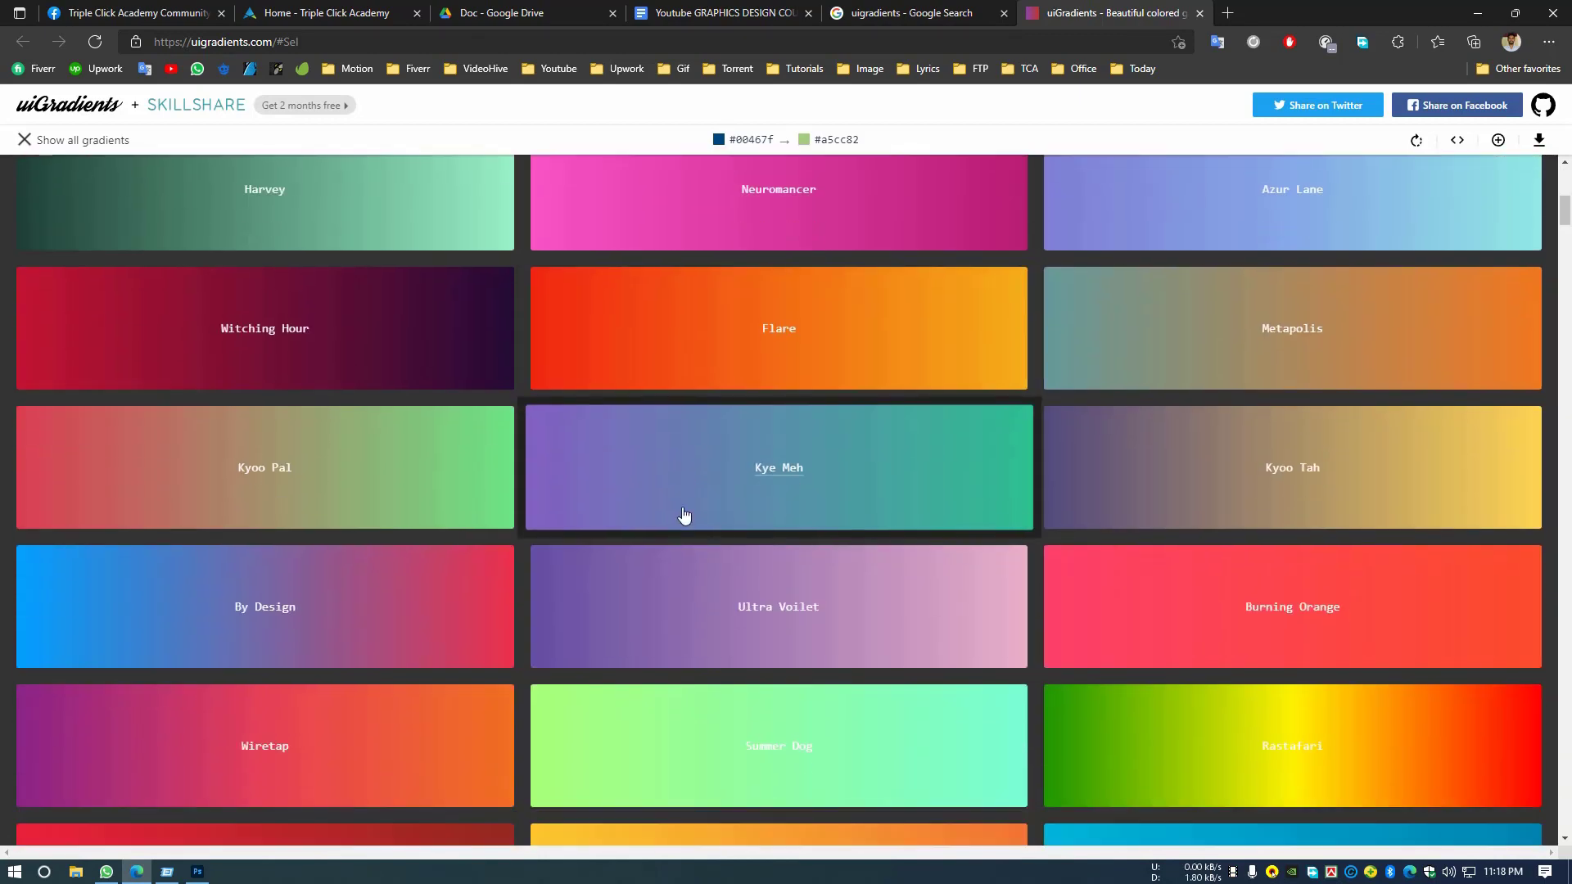
scroll(532, 536, up, 10)
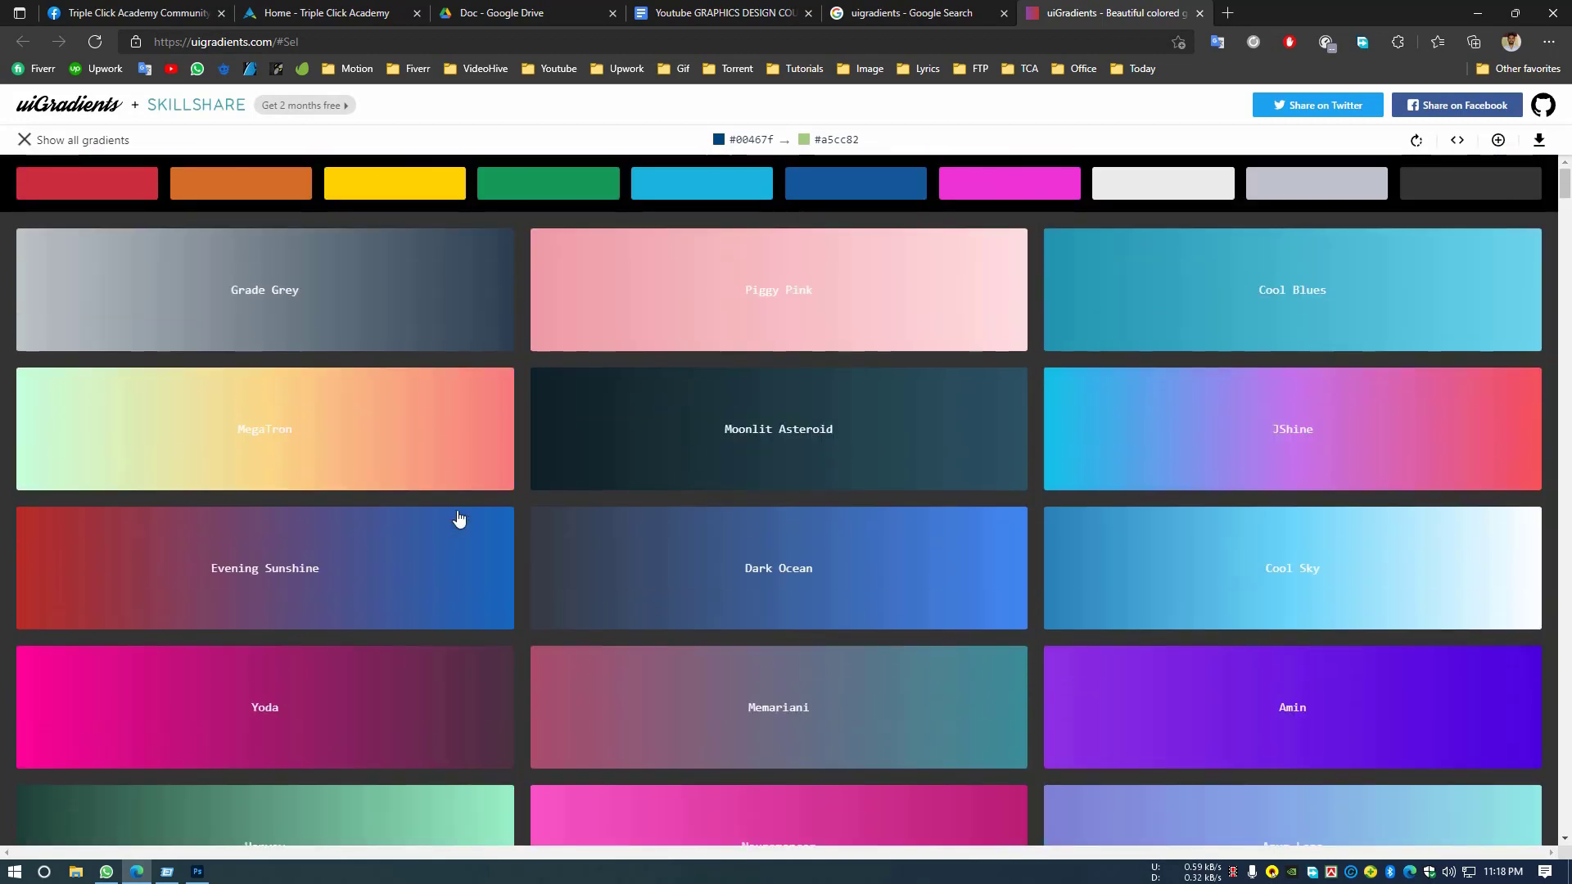
click(1305, 475)
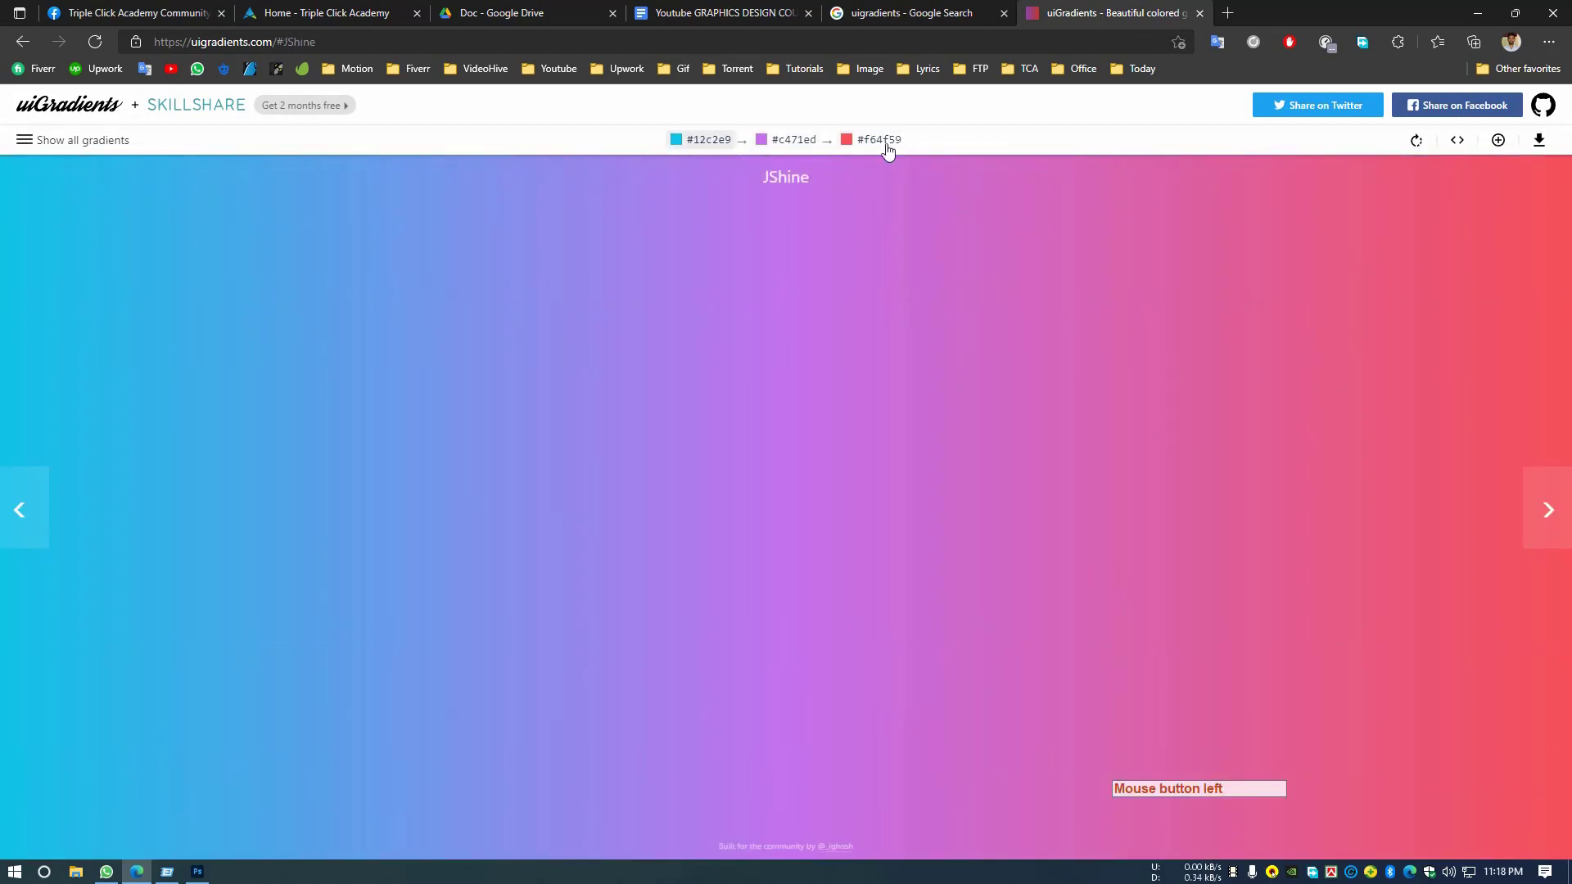
Copy JShine's first colour code, switch to Photoshop, and remove the magenta colour stop in the Gradient Editor.
click(713, 145)
click(197, 873)
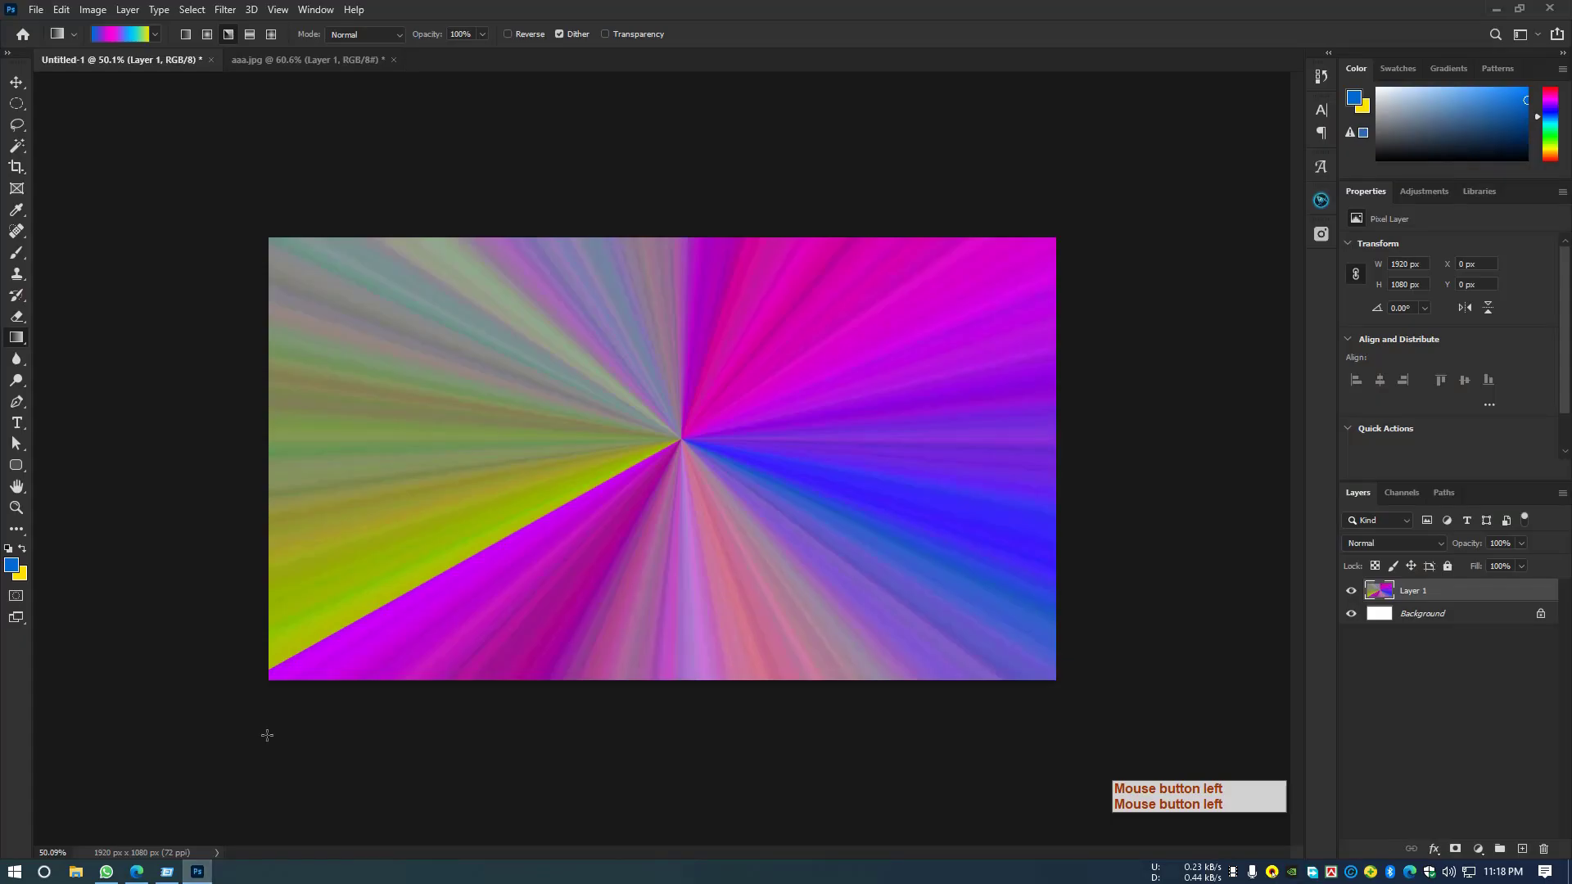
click(131, 36)
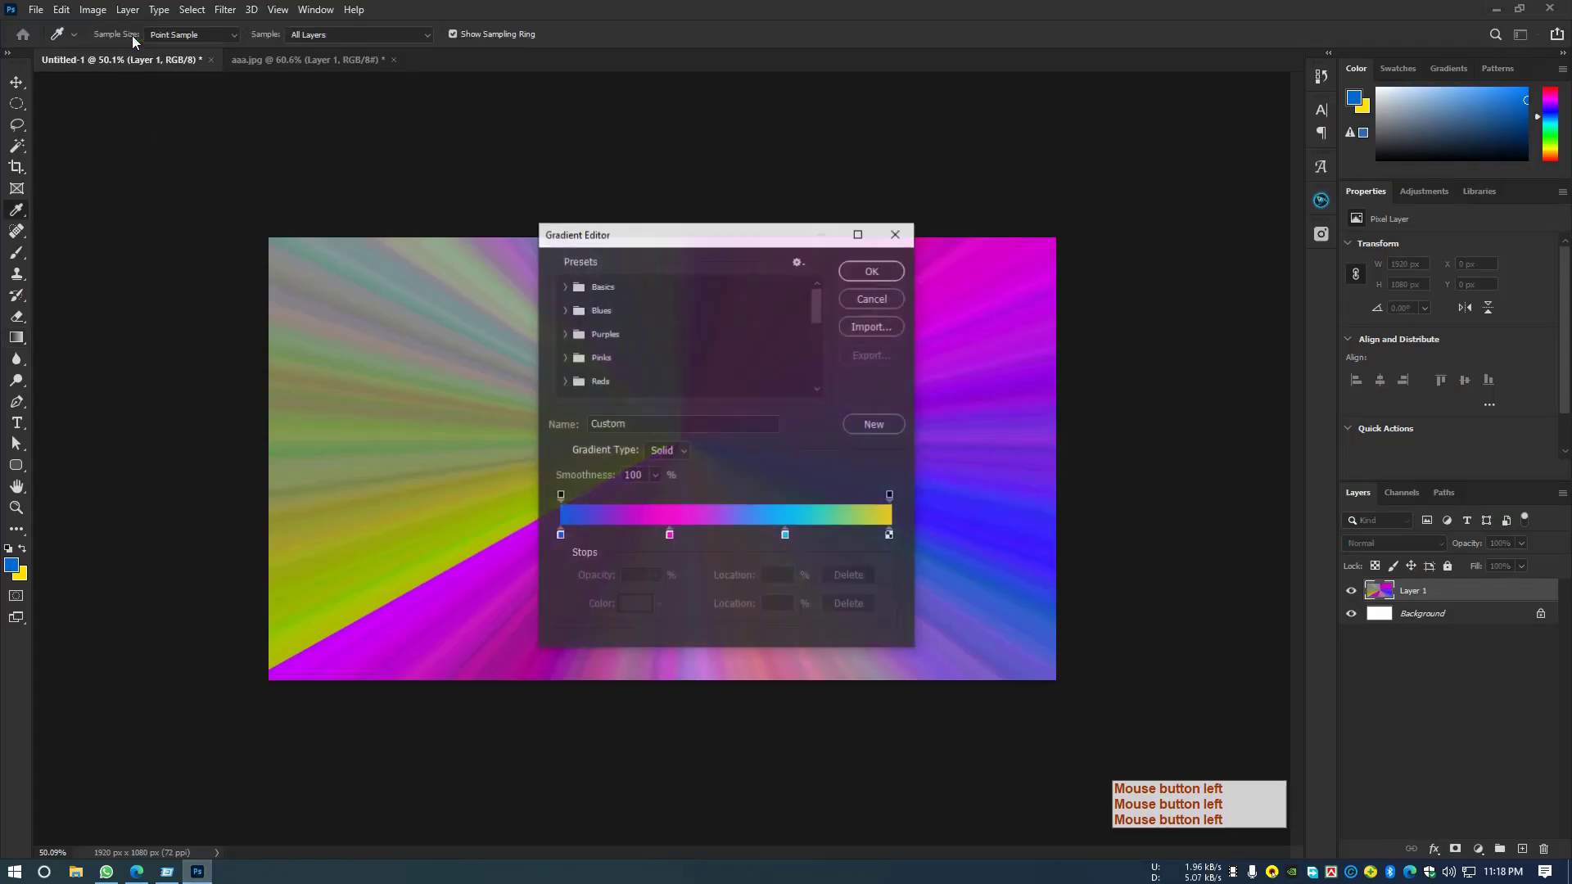
click(647, 427)
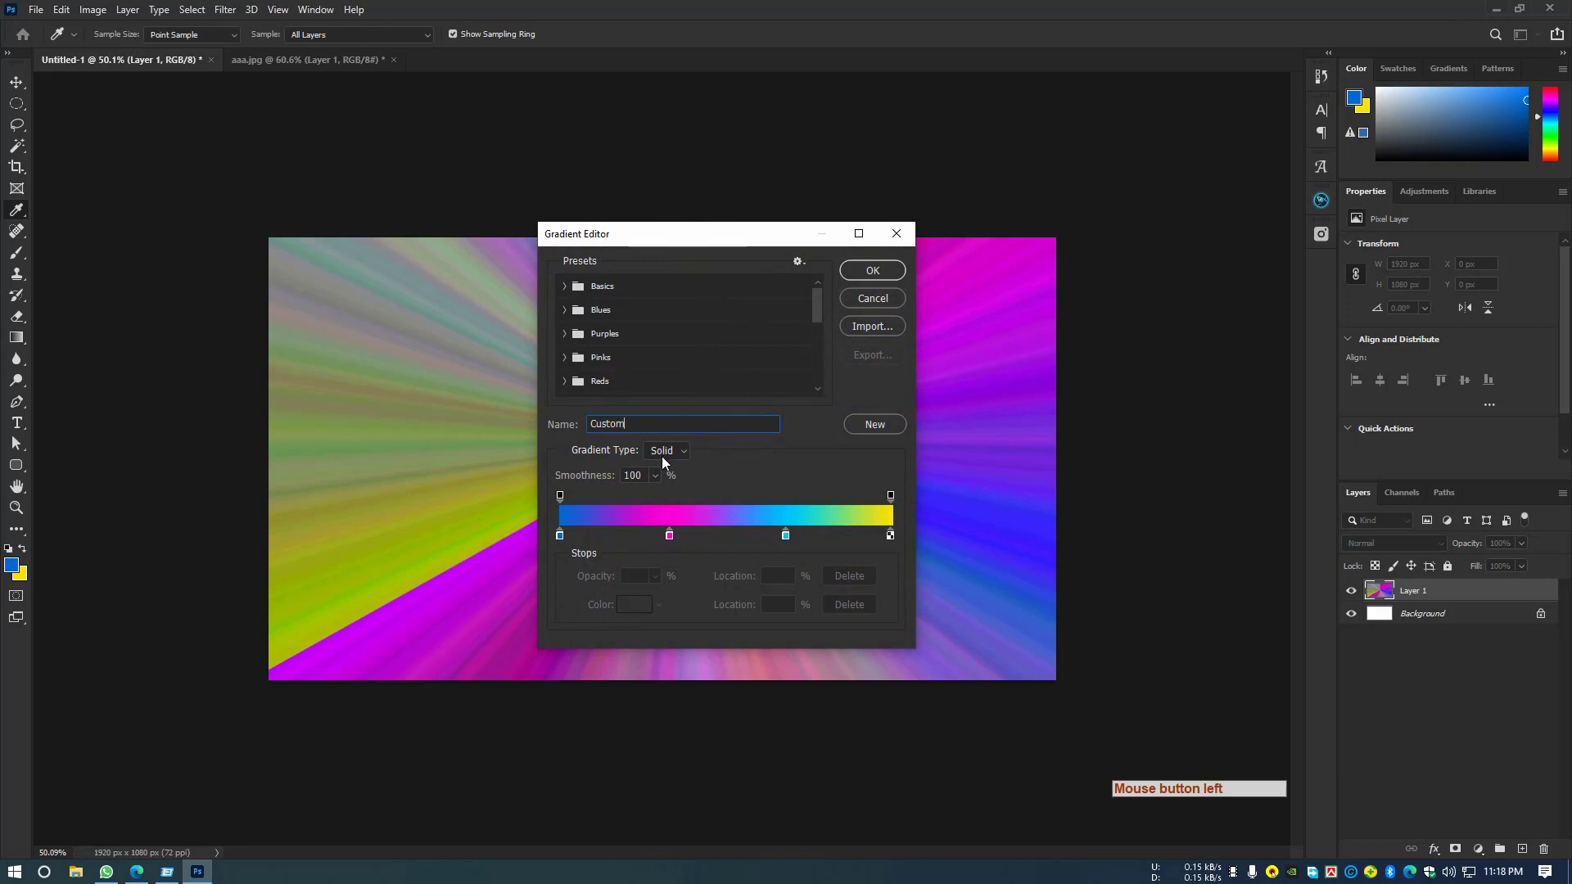
drag(673, 547, 670, 559)
Set the colour of the gradient's first stop to the copied #12c2e9.
click(561, 537)
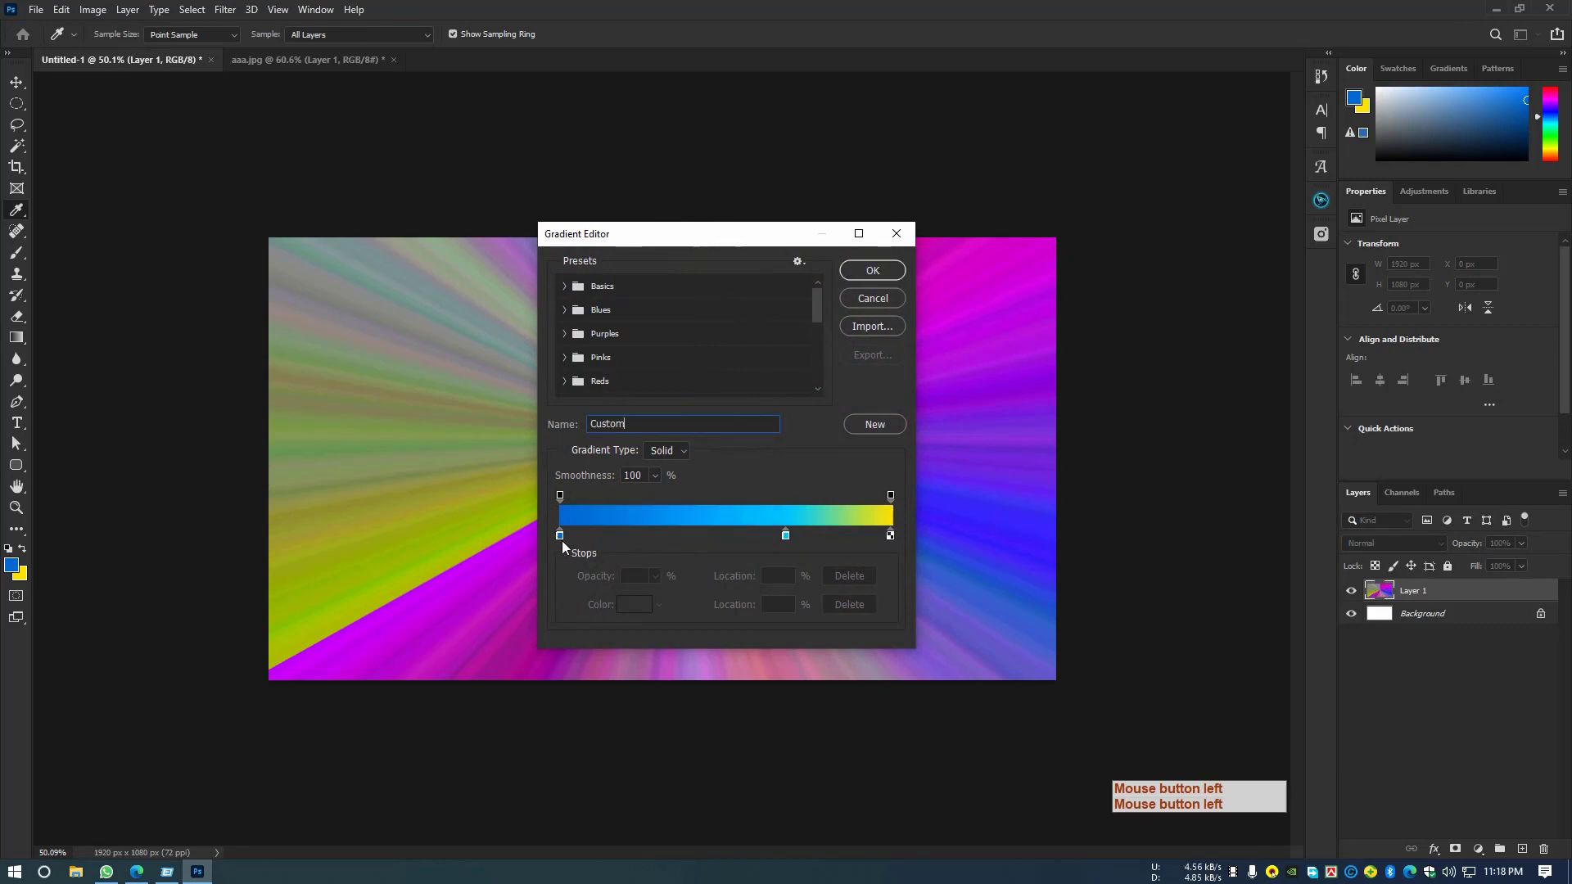
click(561, 537)
click(636, 605)
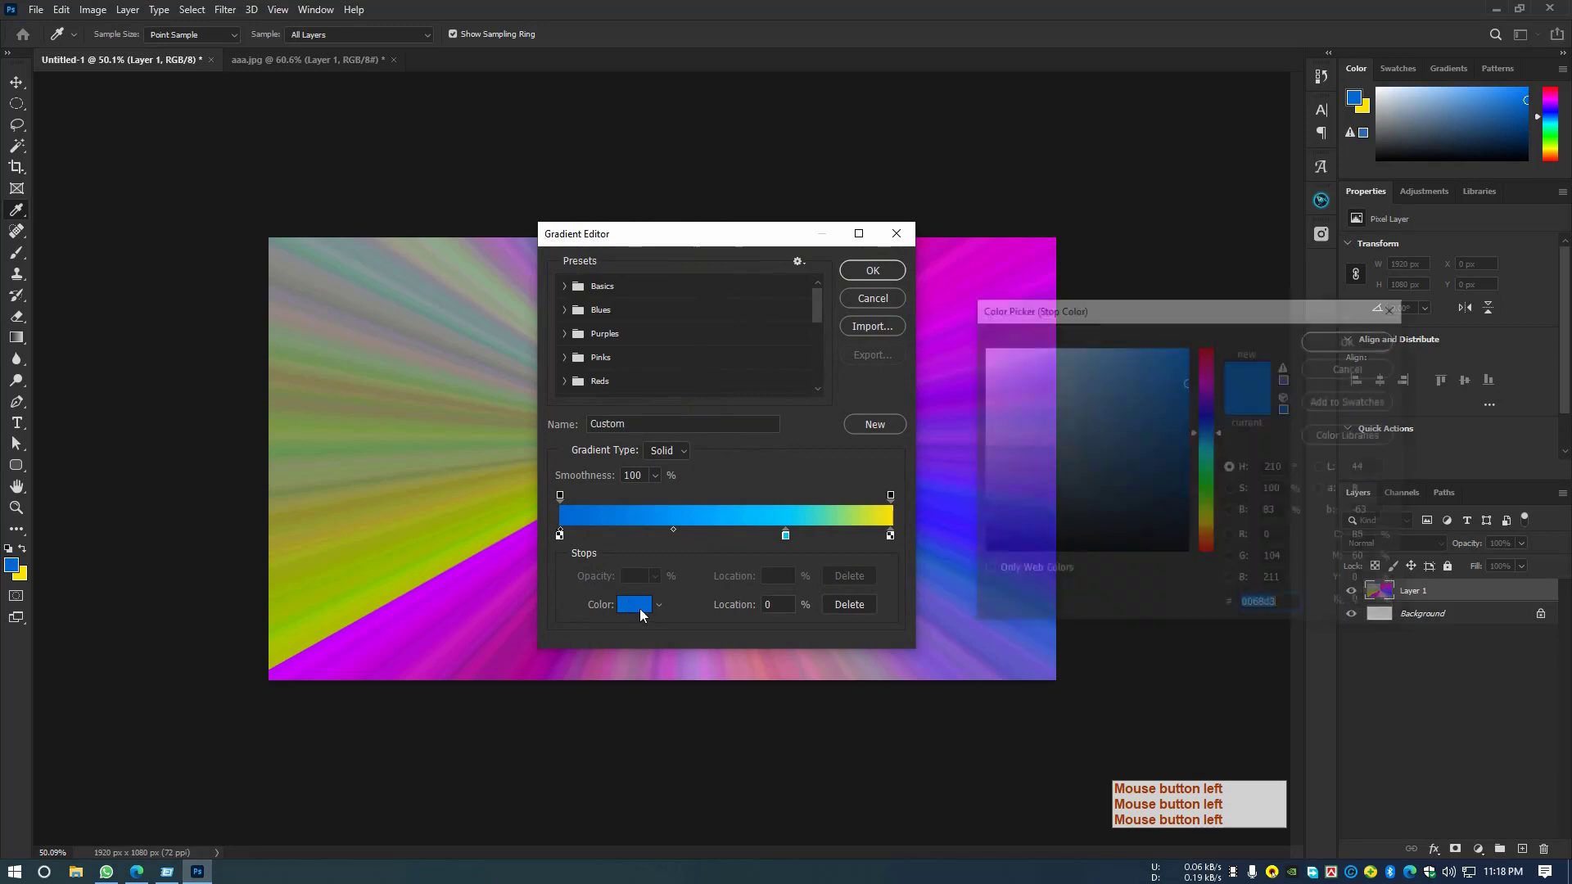
key(ctrl+v)
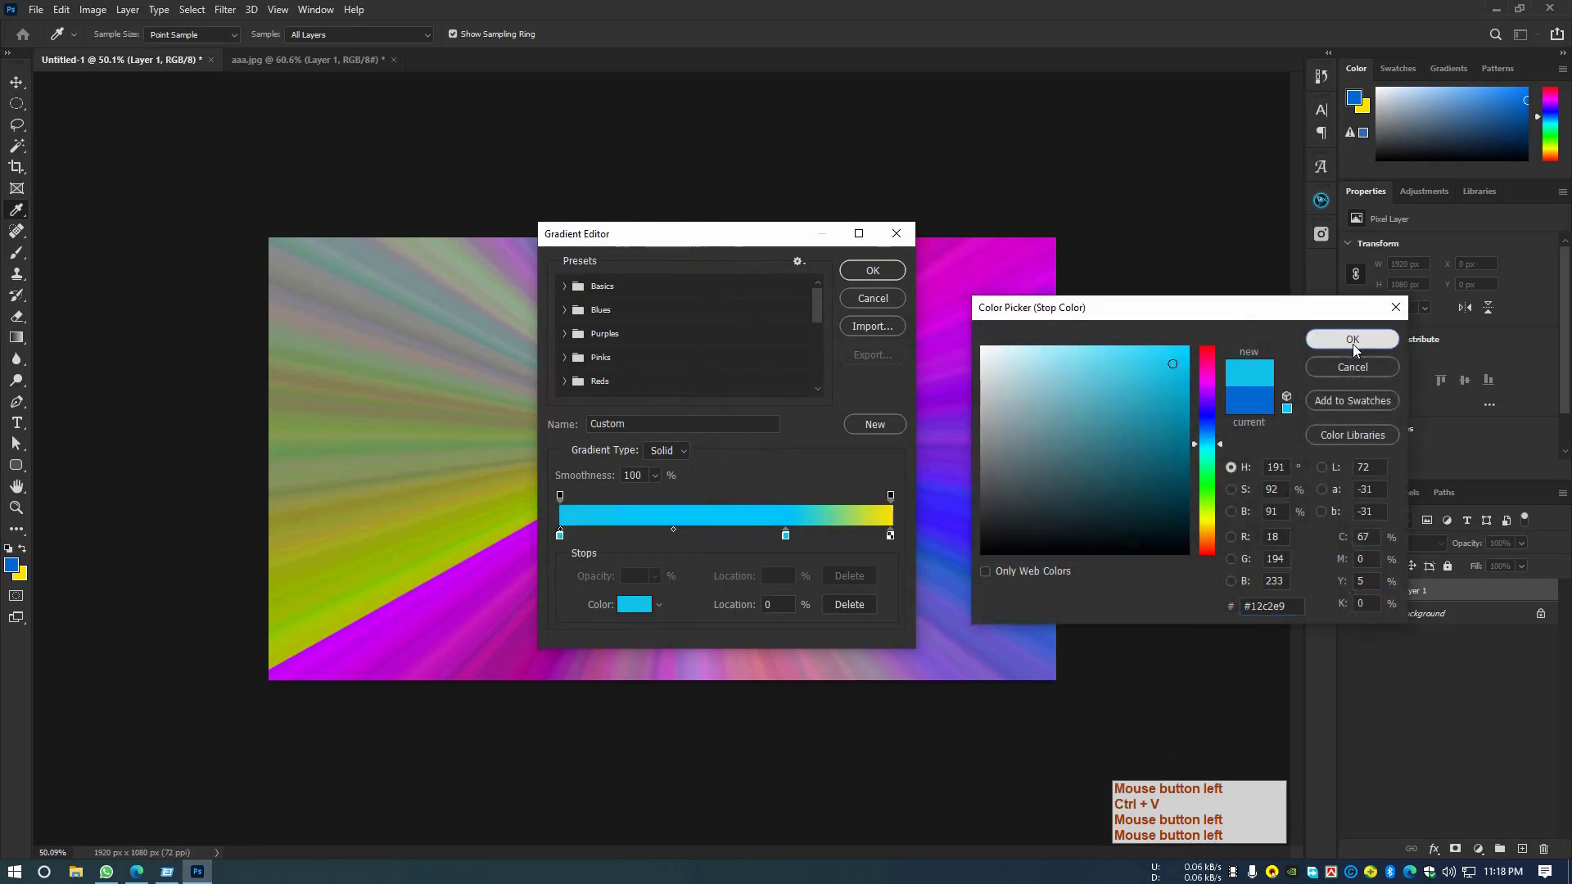
click(1353, 339)
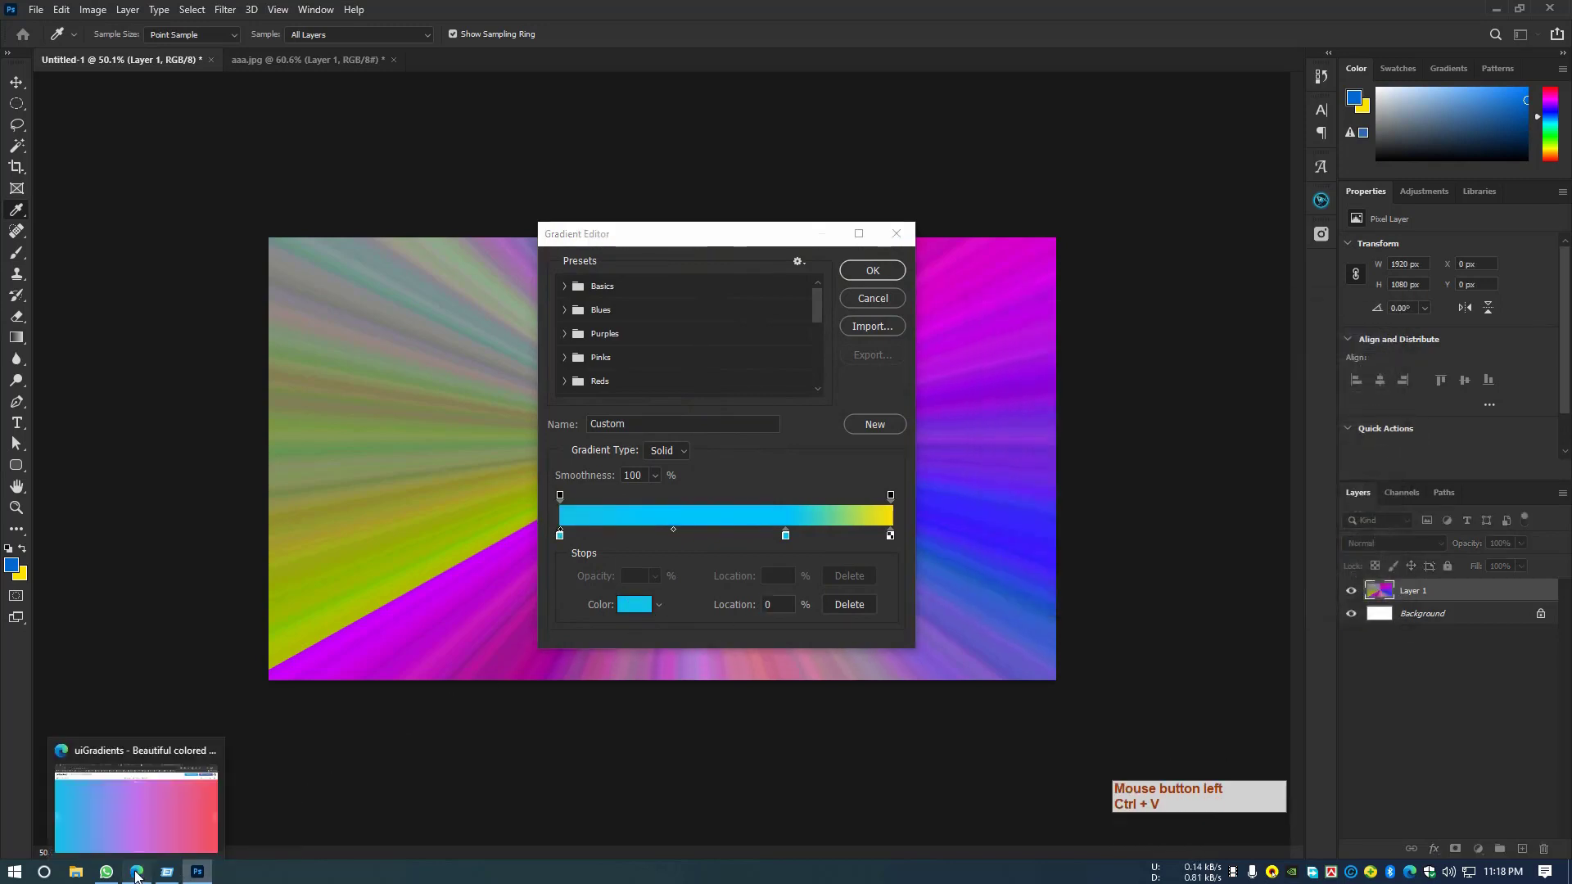
Copy JShine's middle colour from the browser, then set Photoshop's middle gradient stop to location 50% and colour #c471ed.
click(137, 872)
click(814, 139)
click(1478, 13)
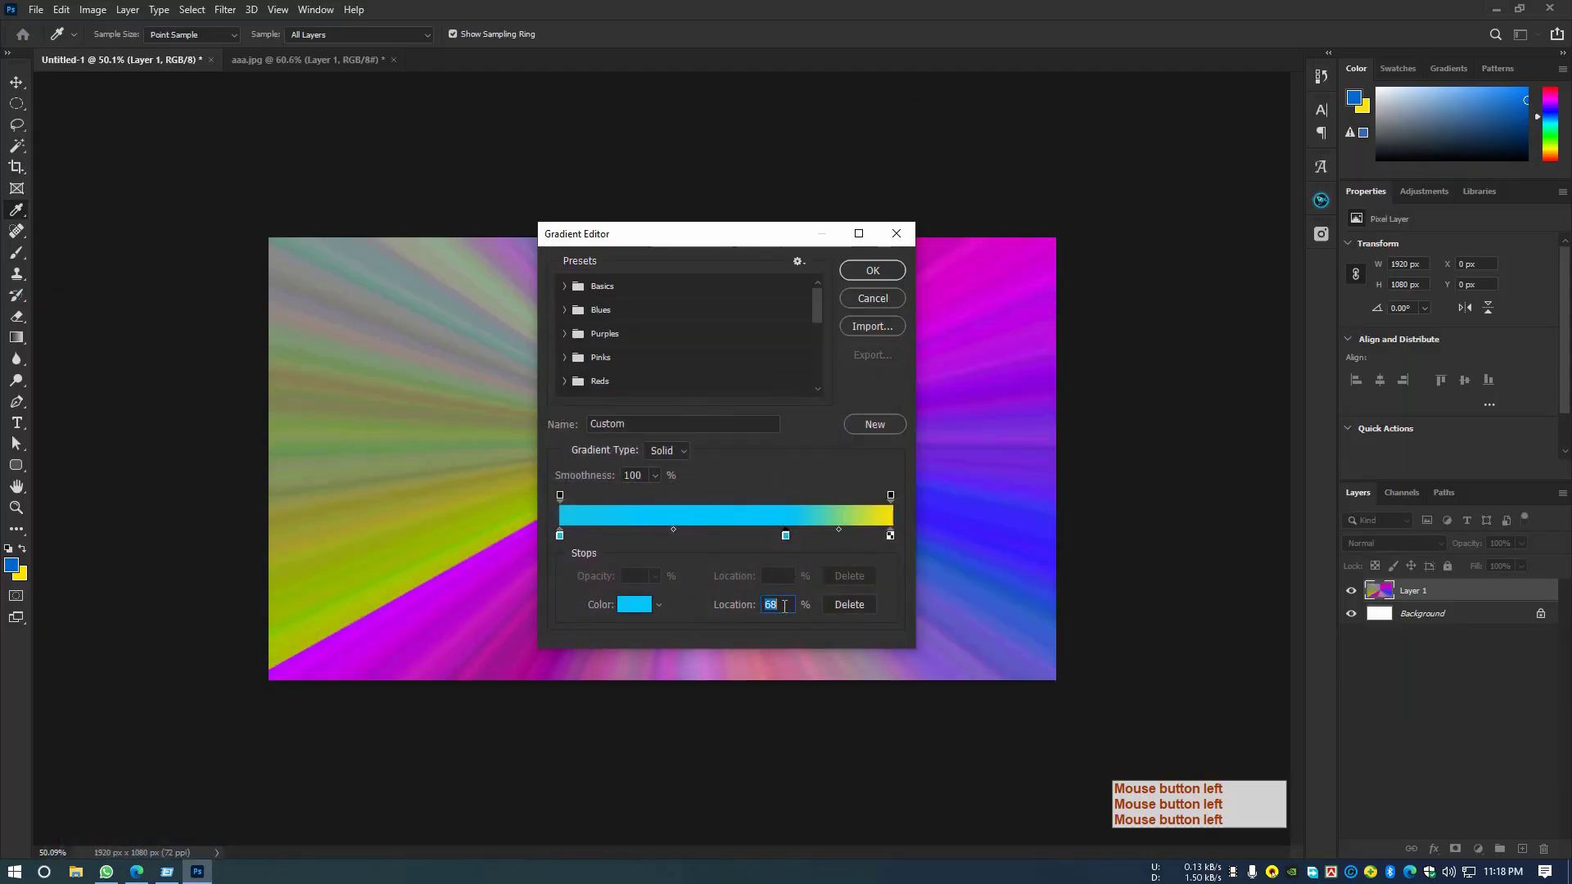
text(50)
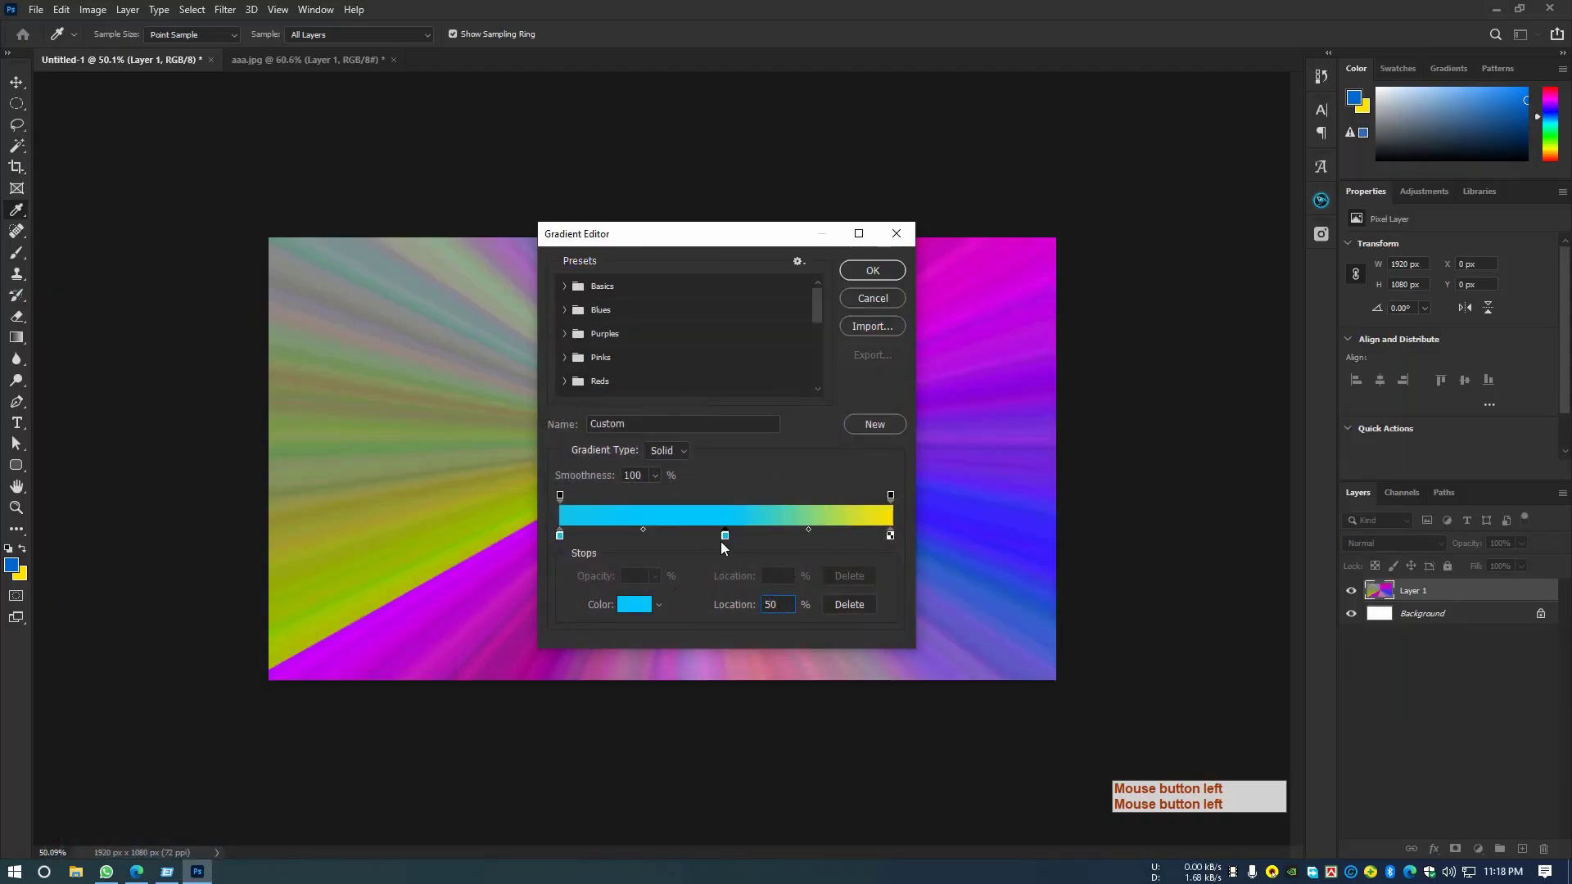
click(641, 611)
text(#c471ed)
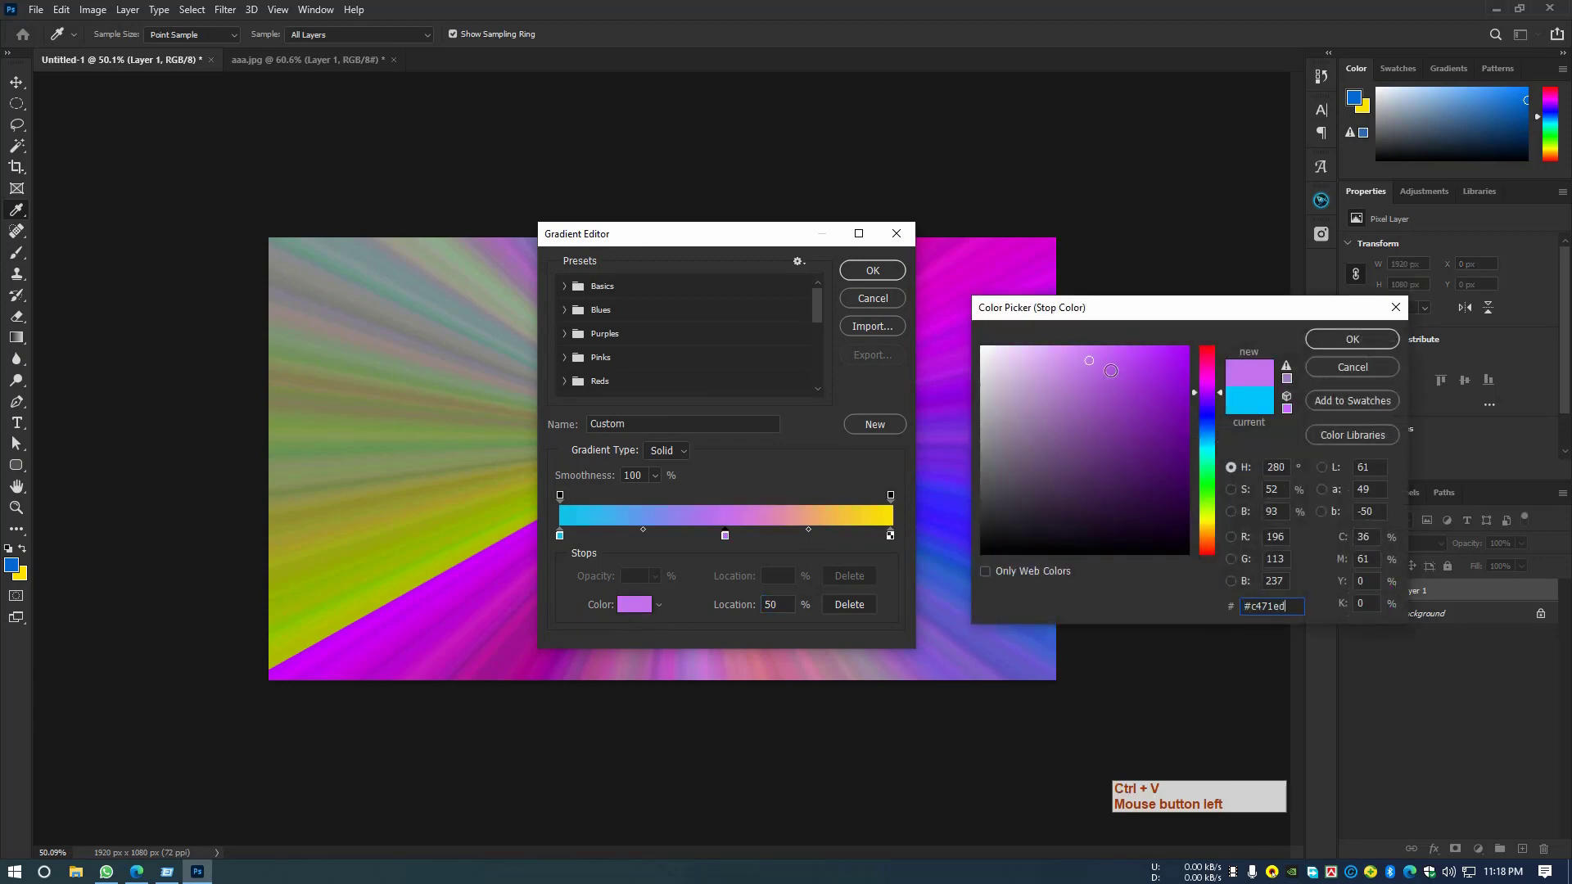
click(1351, 339)
Copy JShine's last colour from the browser, set Photoshop's end stop to #f64f59, and accept the gradient.
click(136, 871)
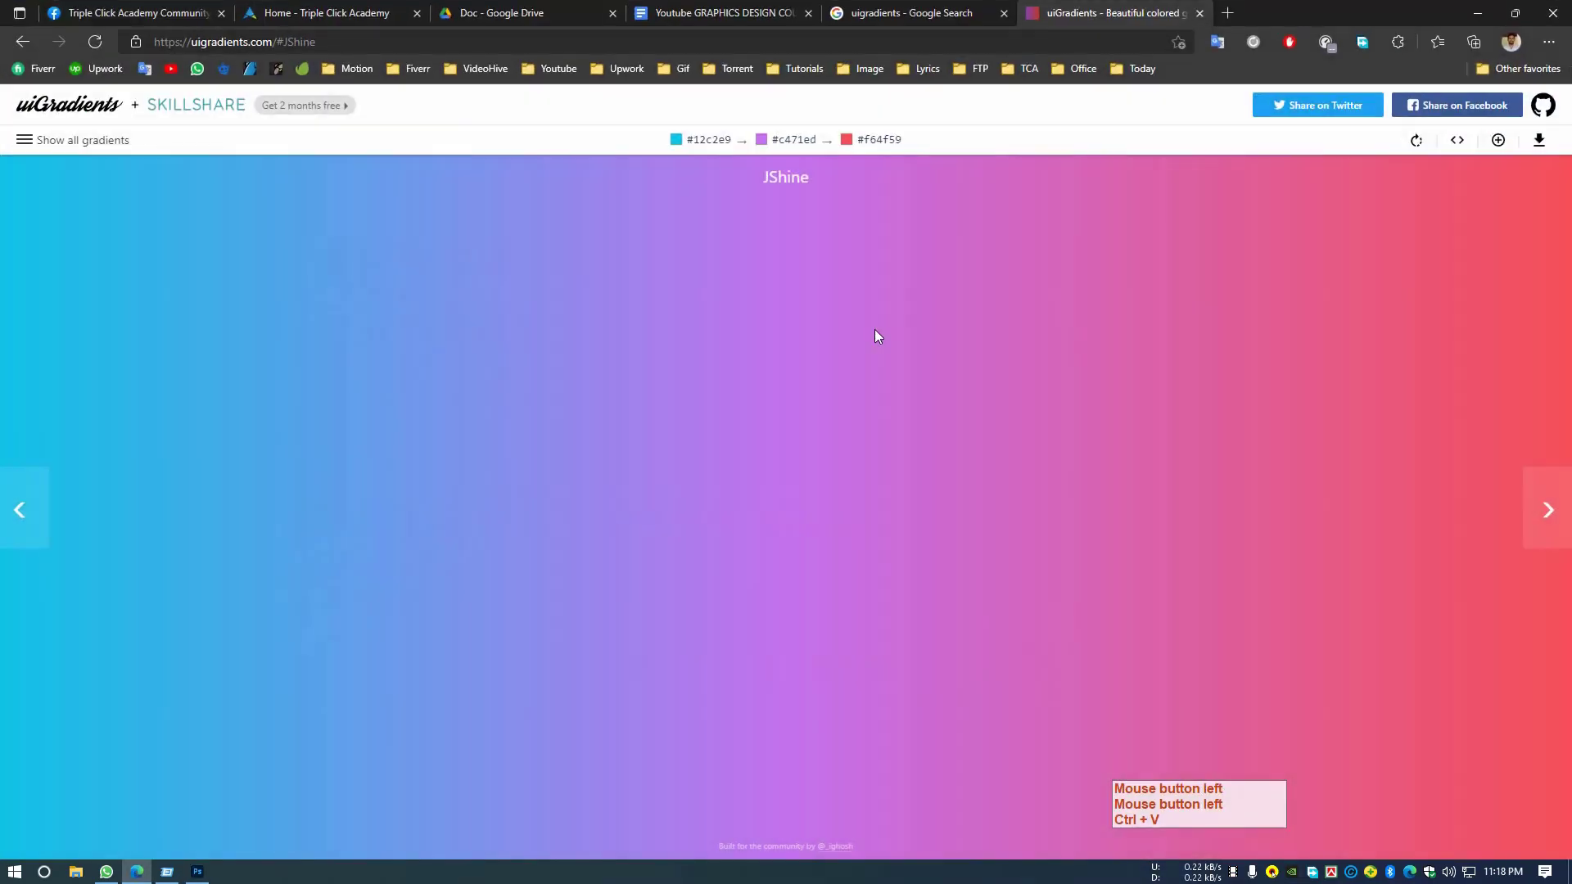
click(880, 139)
click(197, 871)
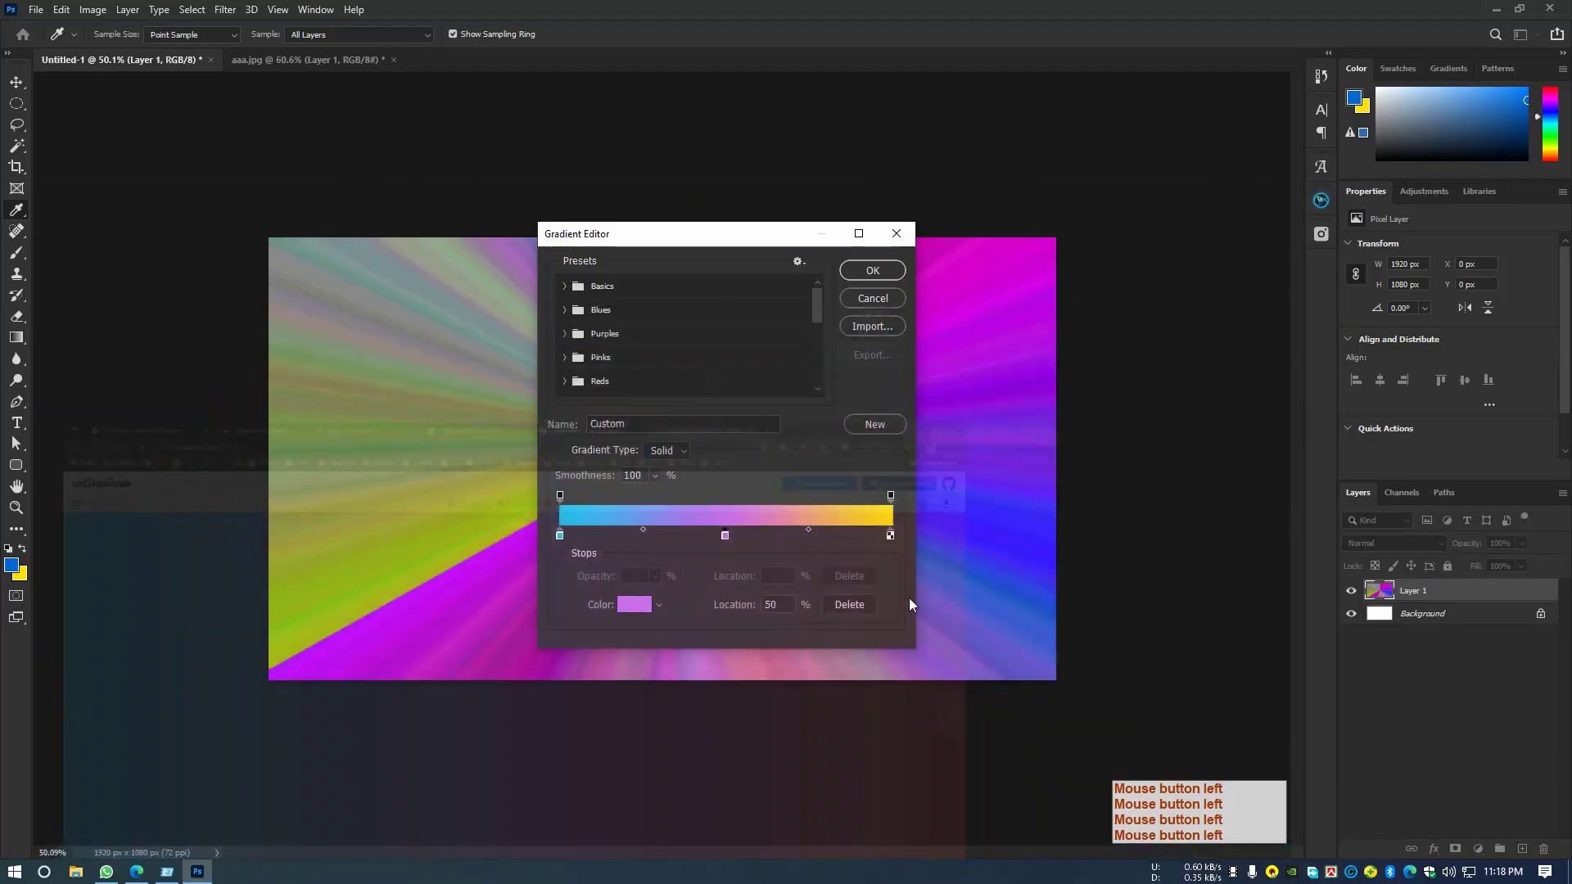
click(890, 537)
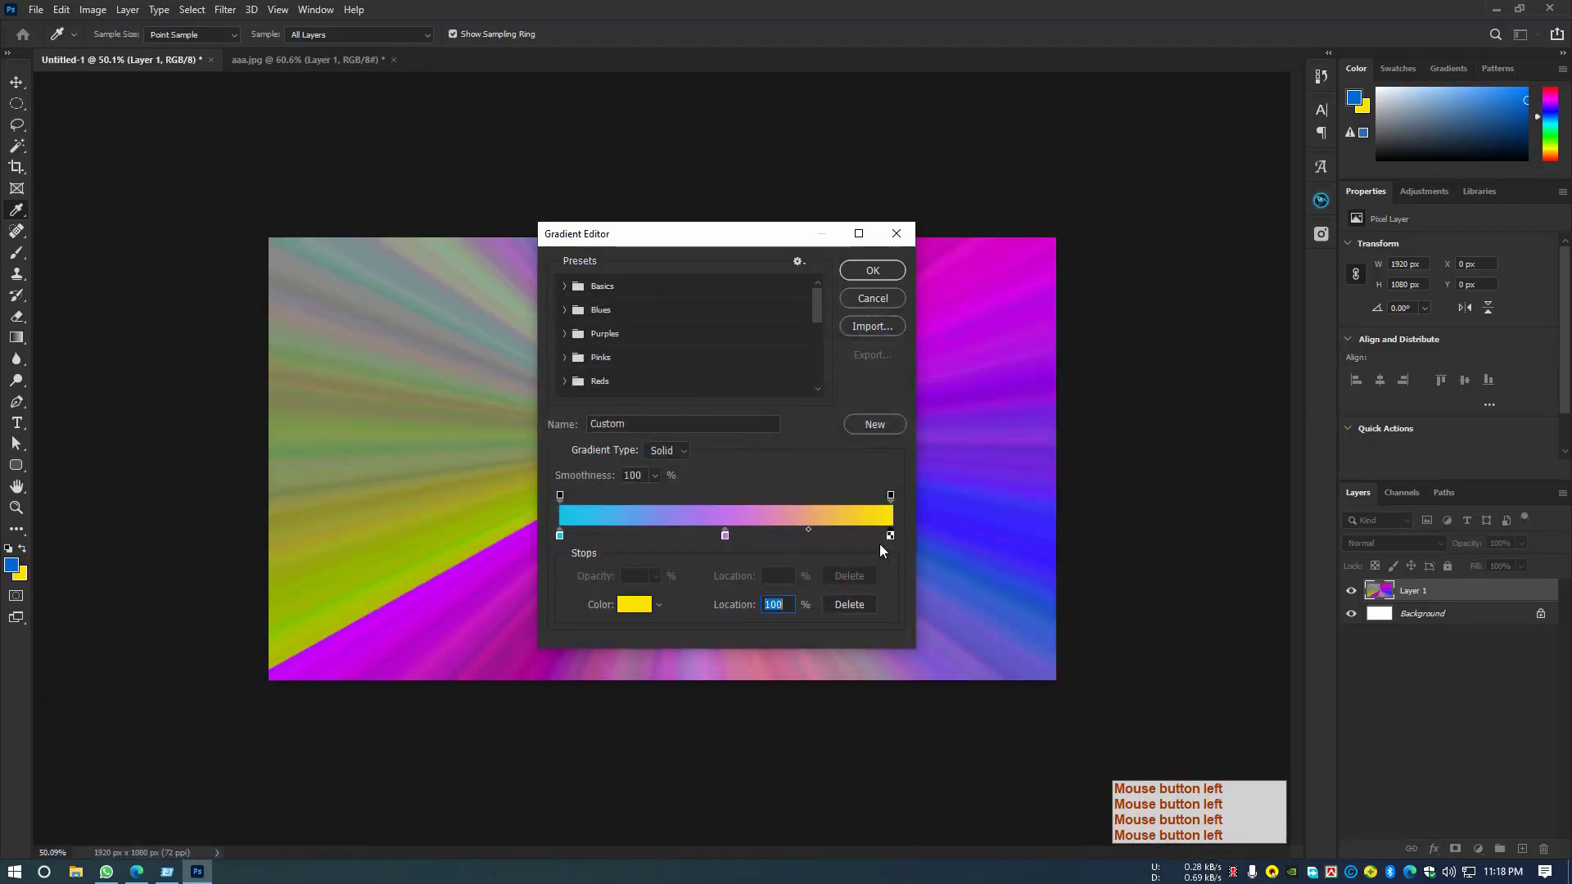
click(634, 604)
text(f64f59)
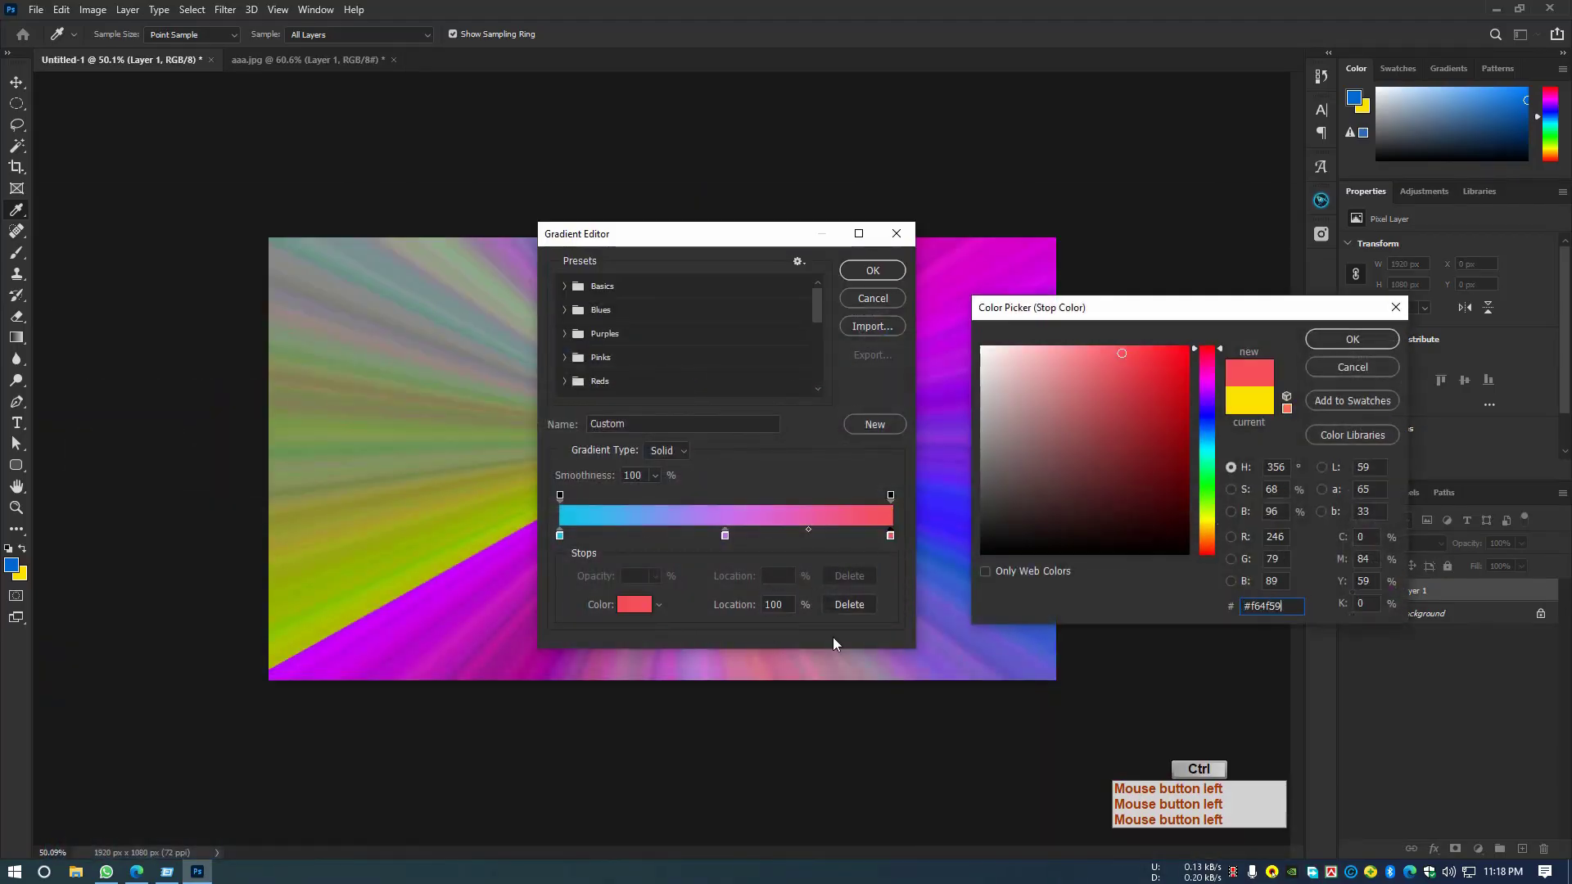
click(1351, 339)
click(873, 270)
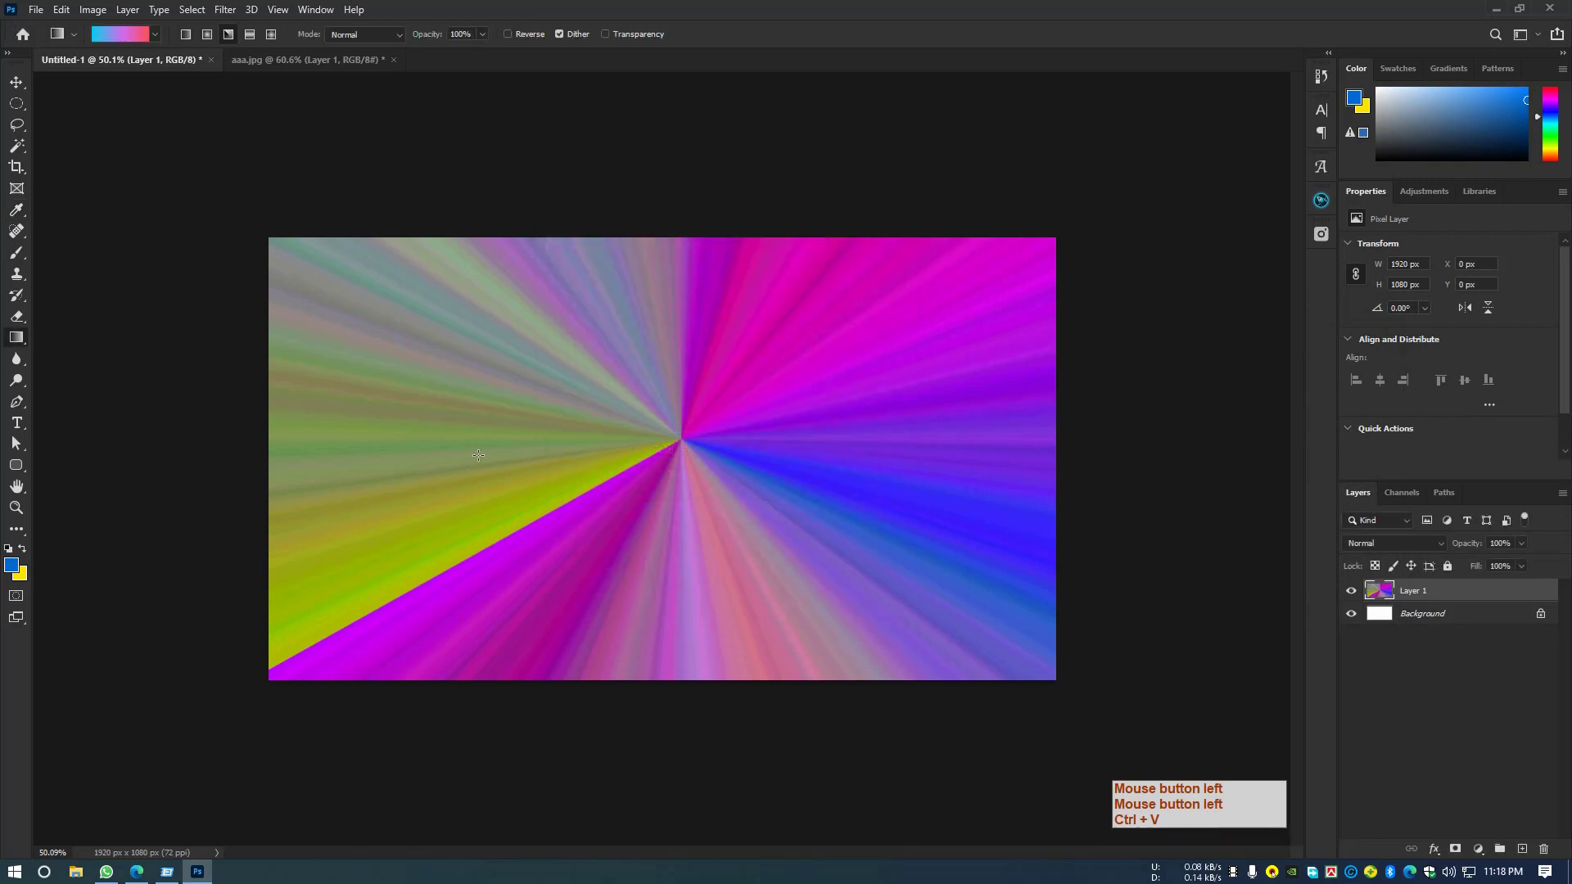
Draw a linear gradient across Layer 1 from the canvas's left edge to its right edge and compare it with JShine in the browser.
click(193, 38)
drag(271, 454, 1054, 494)
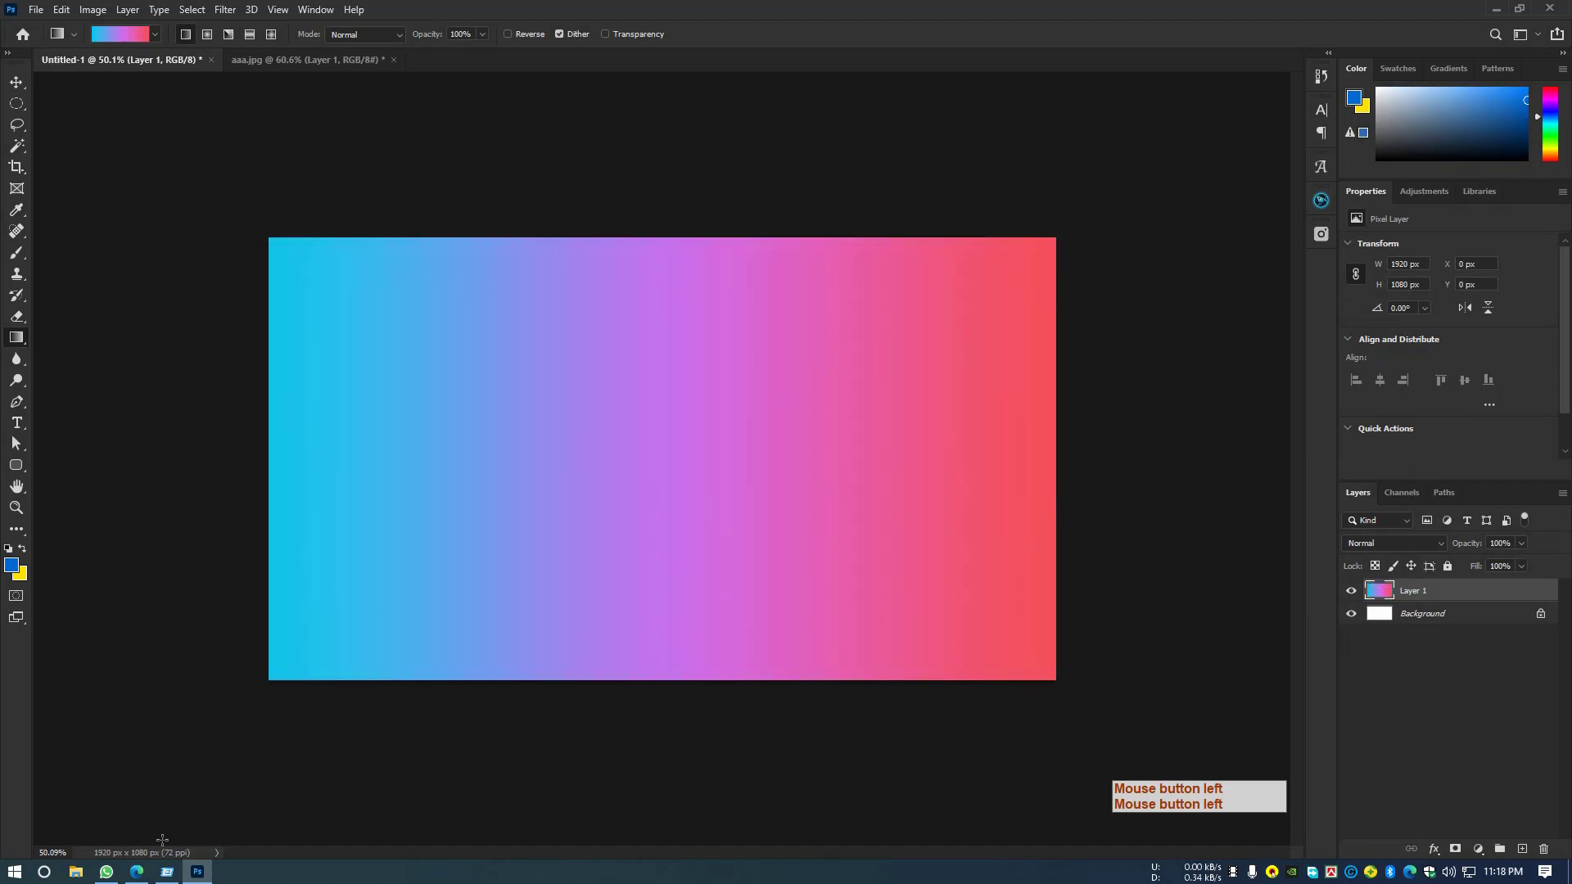
click(137, 872)
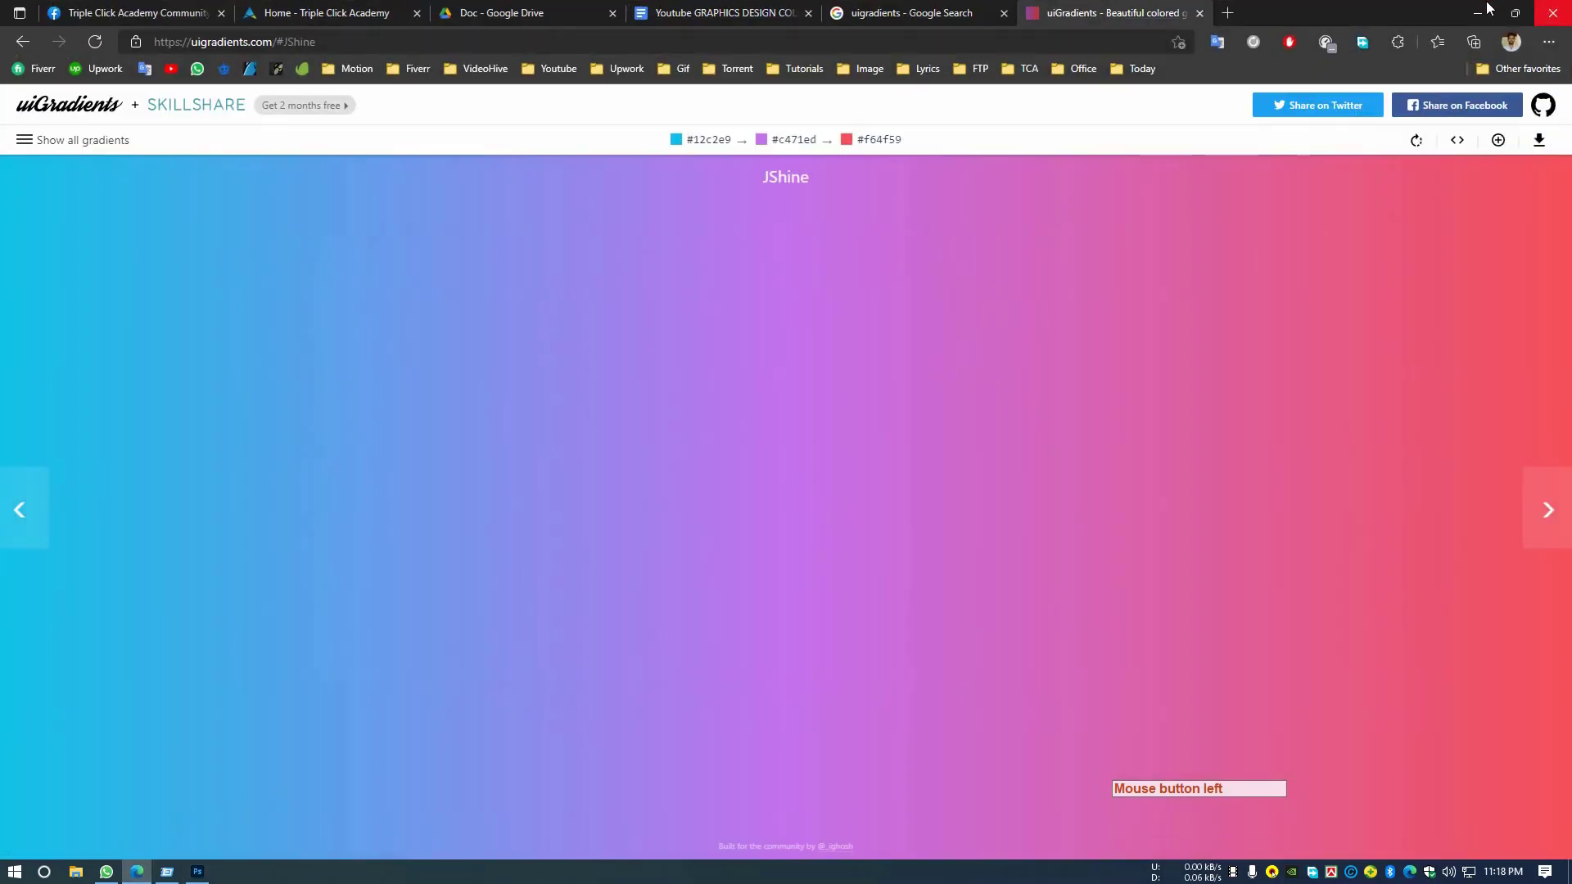
click(198, 871)
Switch to the Edge browser and look through the Triple Click Academy Community Facebook group page.
mouse_move(137, 872)
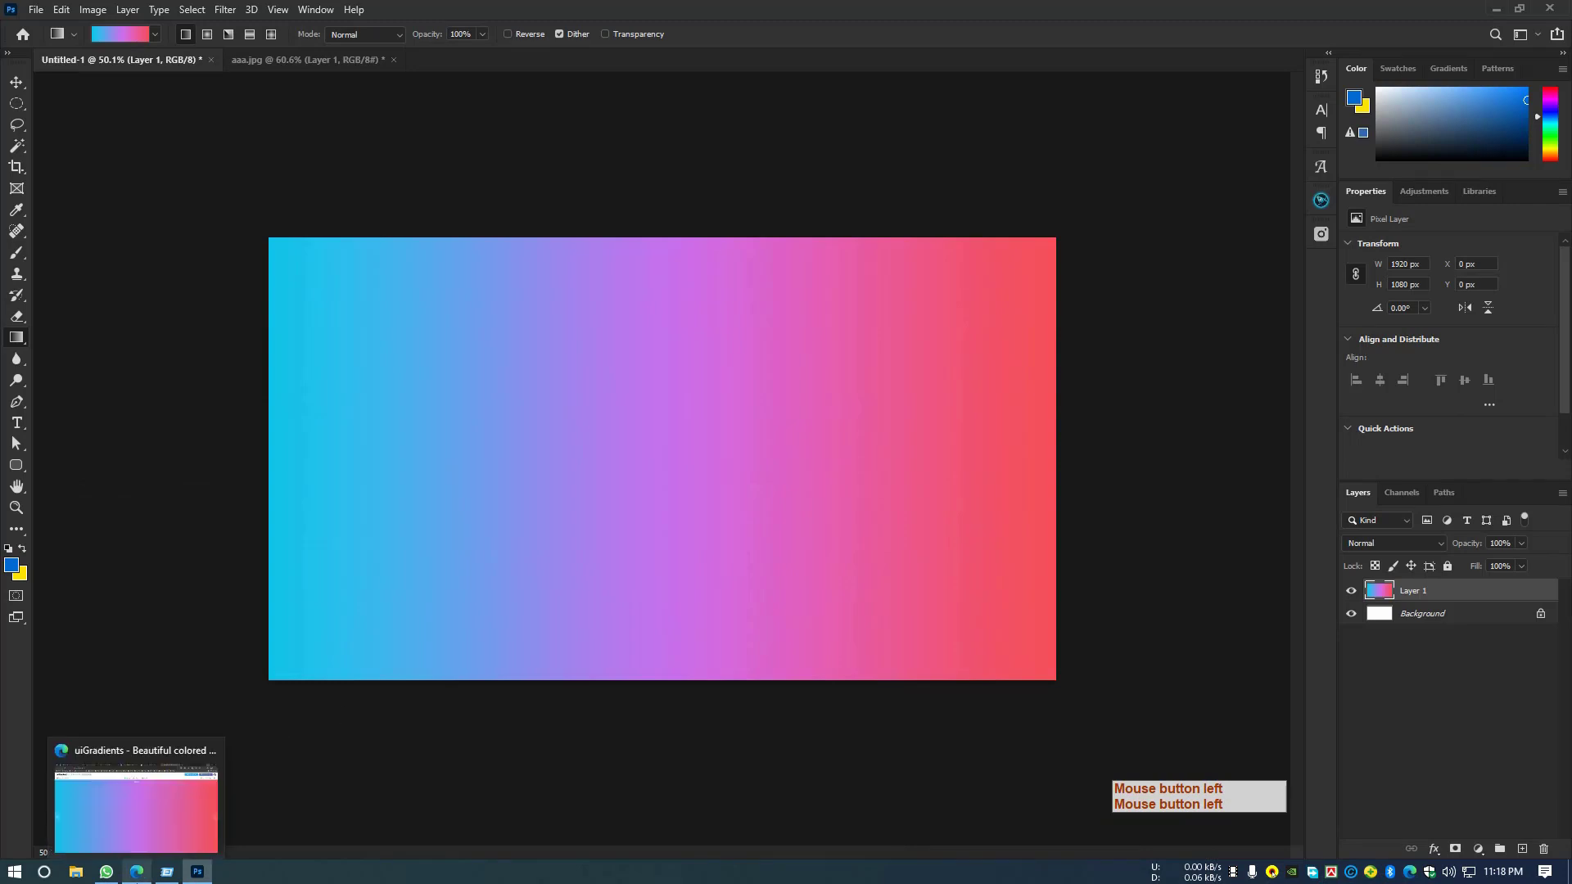
click(127, 804)
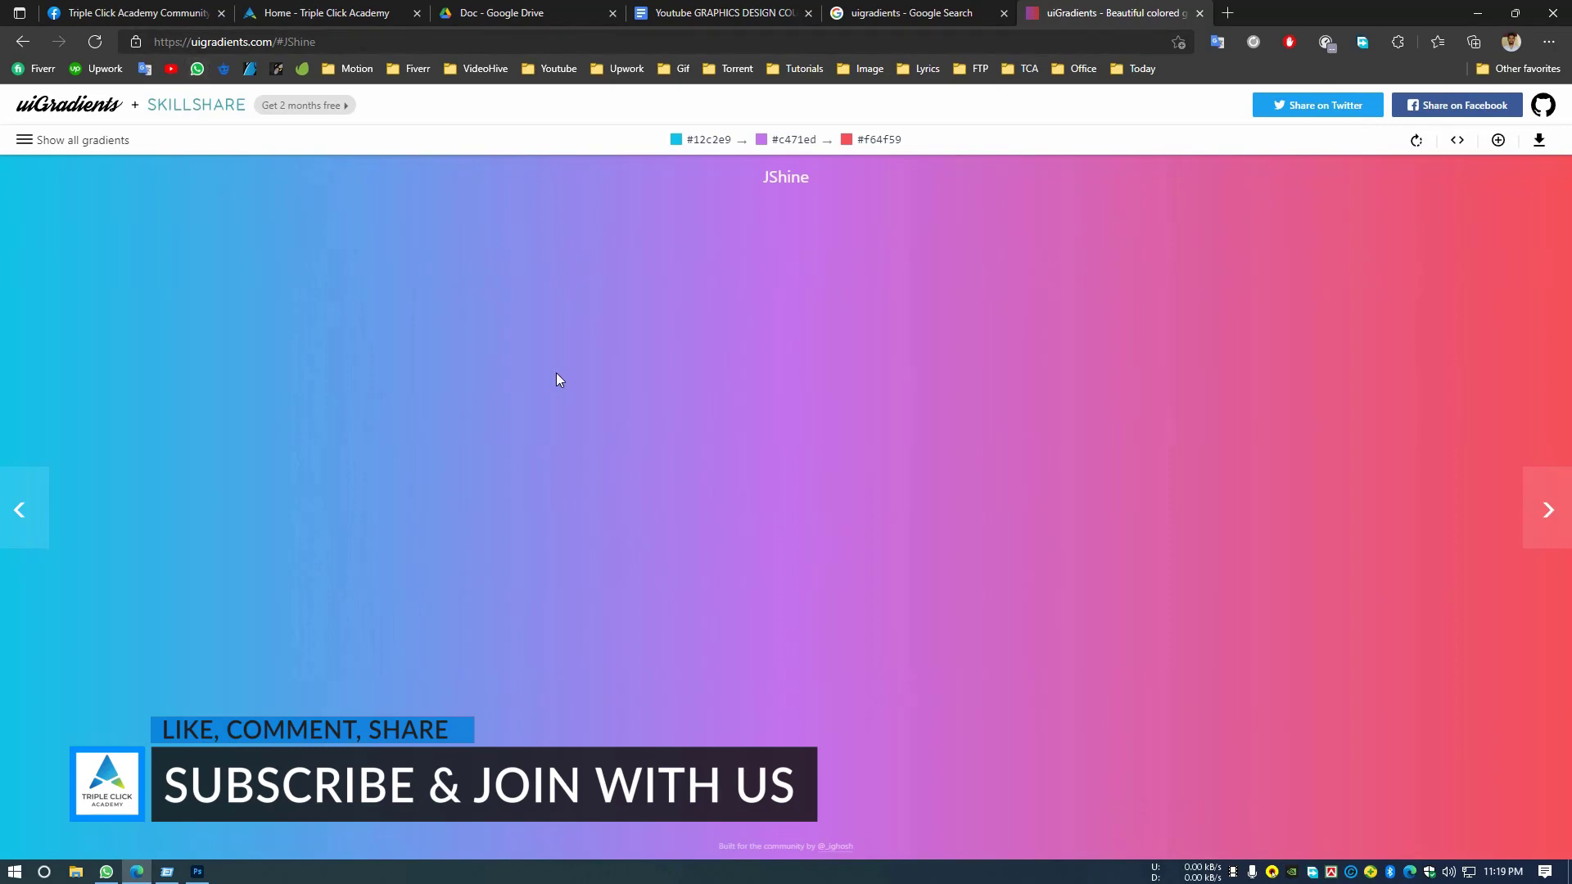
click(169, 16)
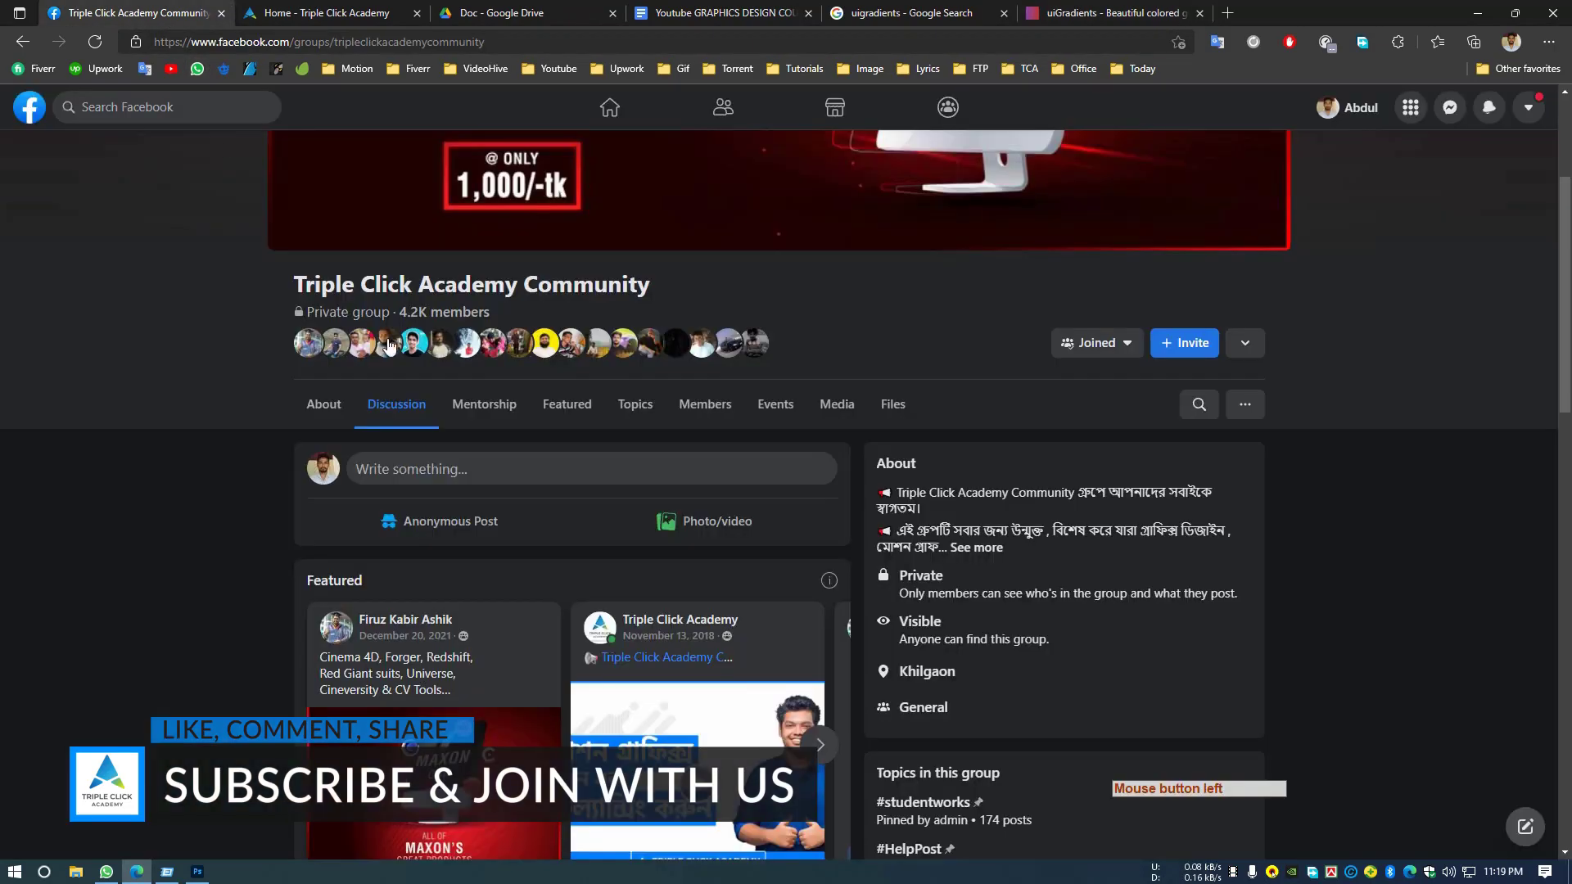
scroll(262, 469, up, 3)
scroll(259, 472, down, 5)
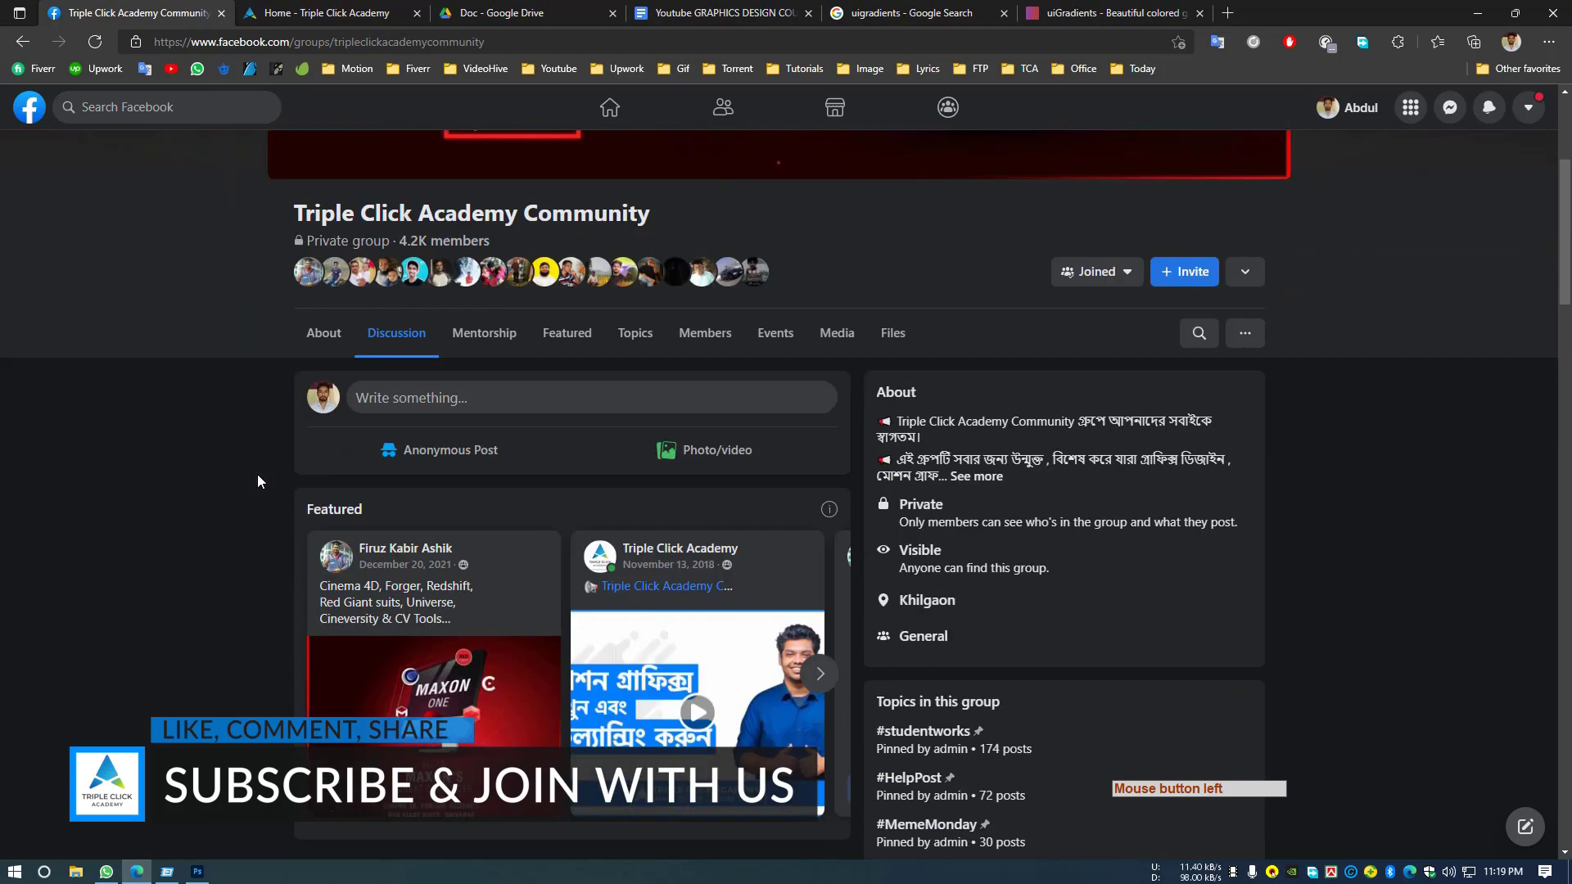
scroll(99, 542, down, 5)
scroll(122, 537, down, 3)
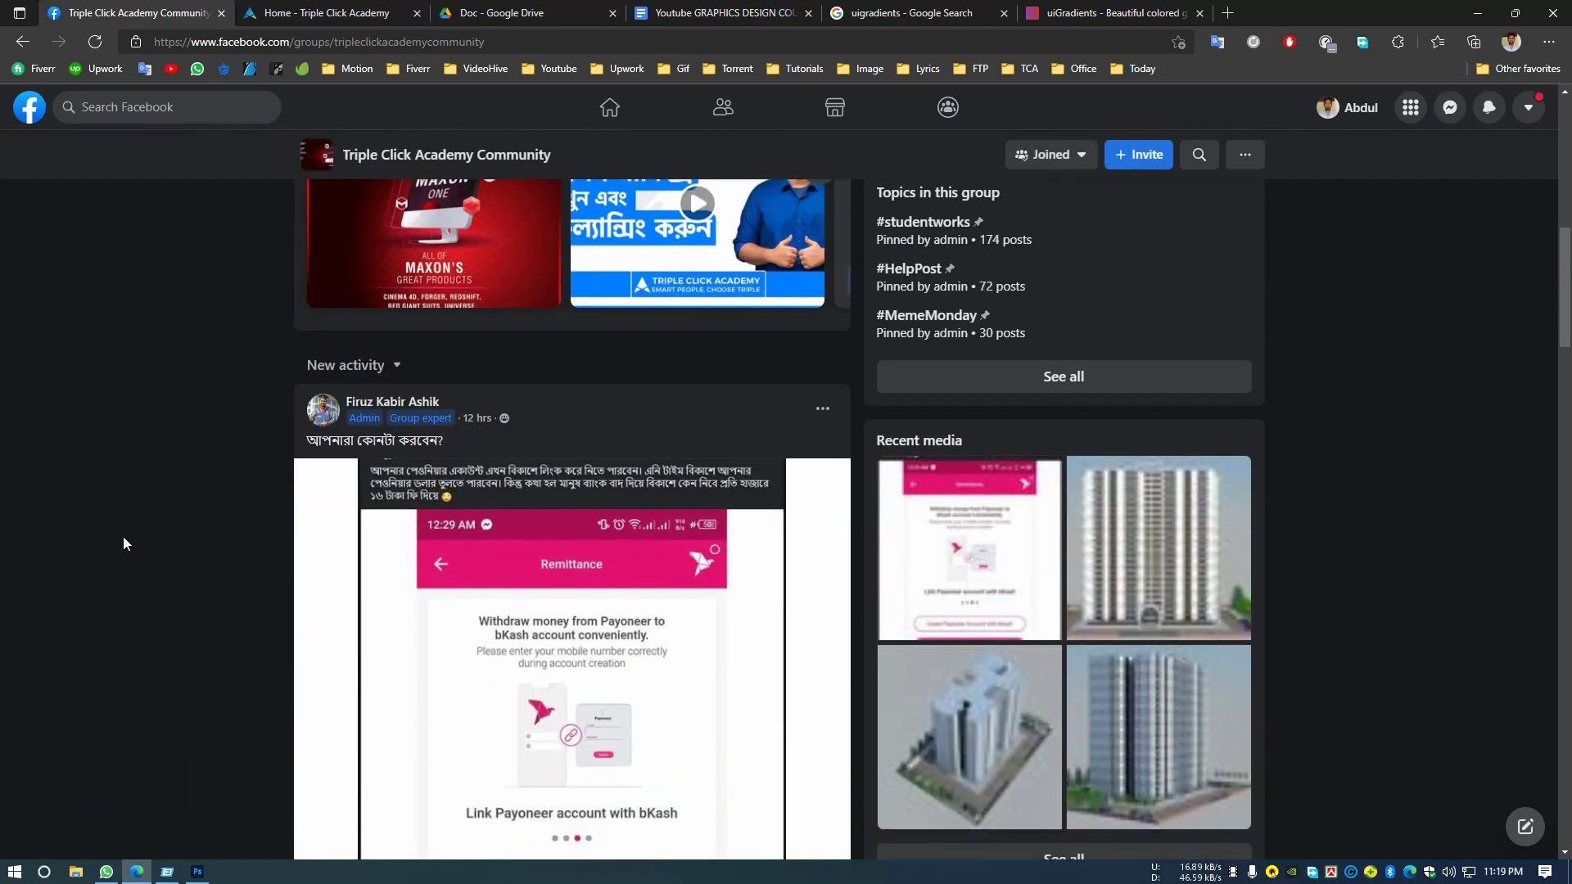